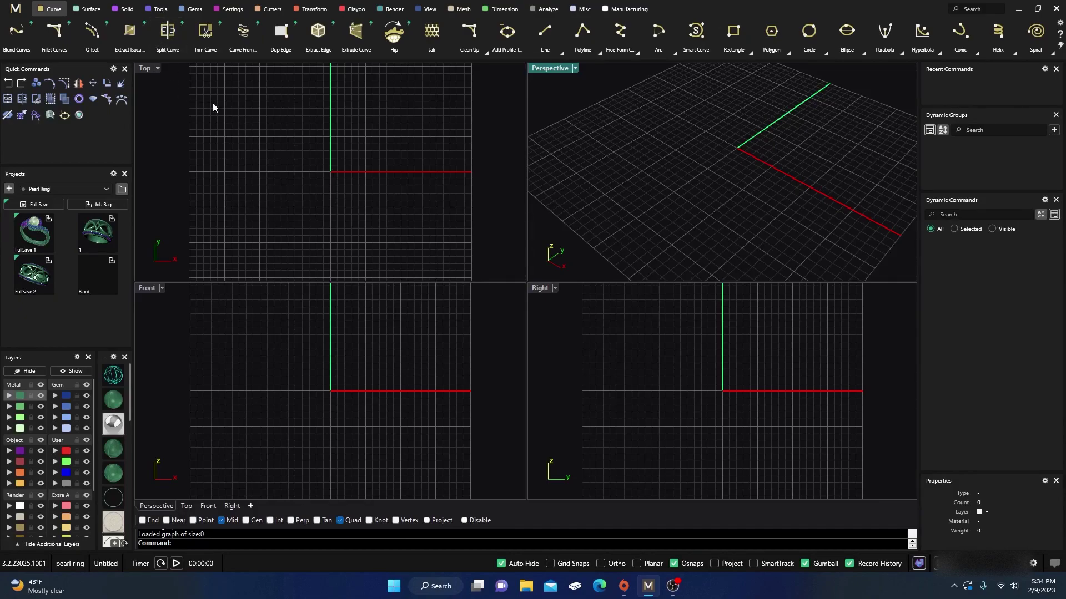
Step: Create a Ring Rail with US region and size 7
{"action": "left_click", "coordinate": [160, 9]}
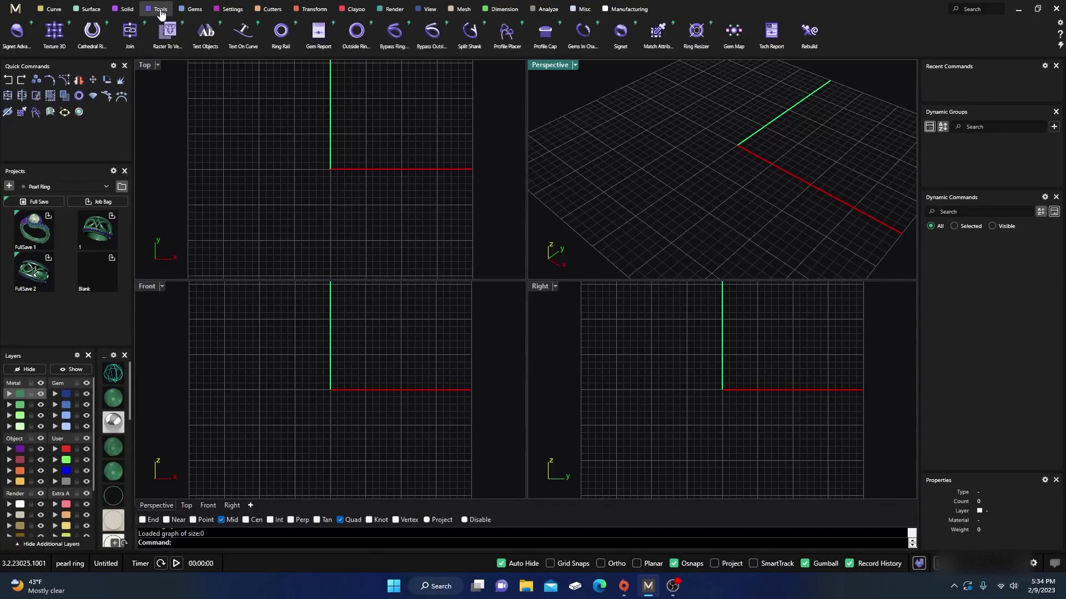
{"action": "left_click", "coordinate": [125, 9]}
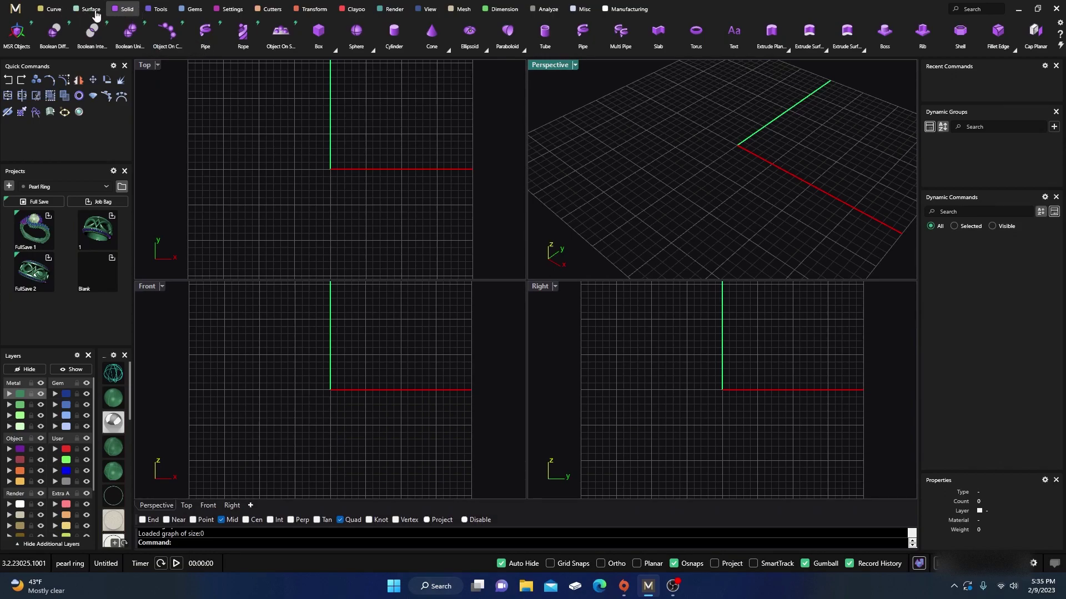
{"action": "left_click", "coordinate": [159, 9]}
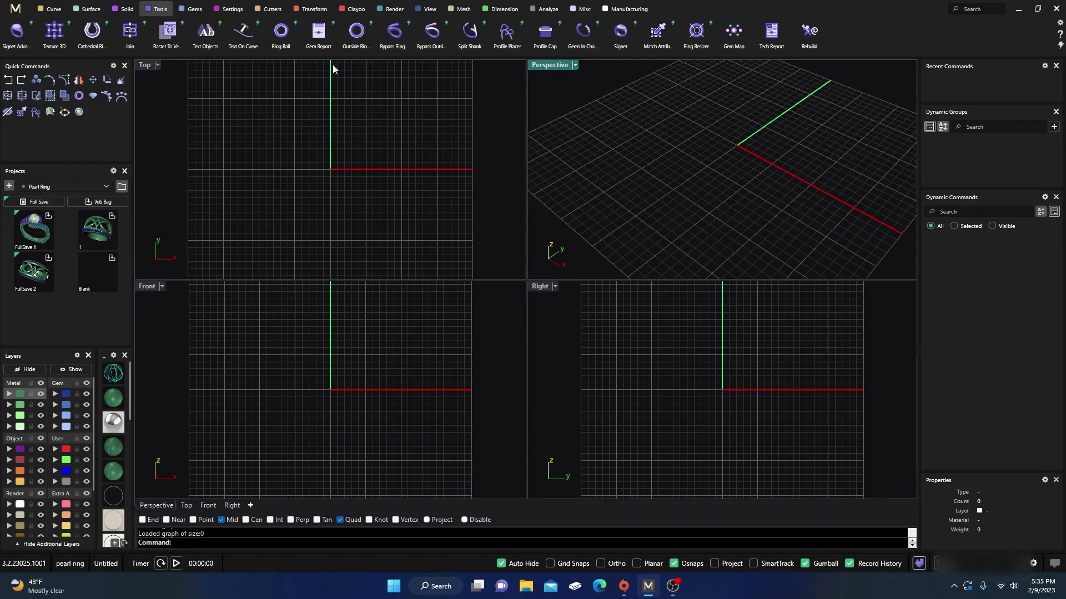
{"action": "left_click", "coordinate": [281, 32]}
{"action": "key", "text": "Return"}
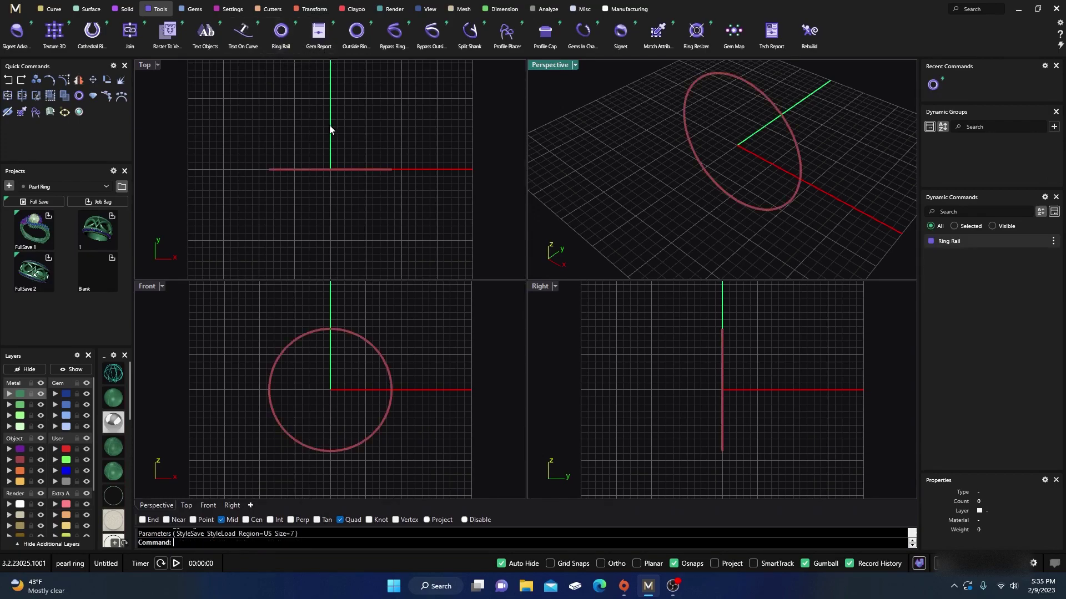
Step: Add an Outside Ring Rail with 4.2 mm top, 2.5 mm side and 2.5 mm bottom thickness
{"action": "left_click", "coordinate": [355, 33]}
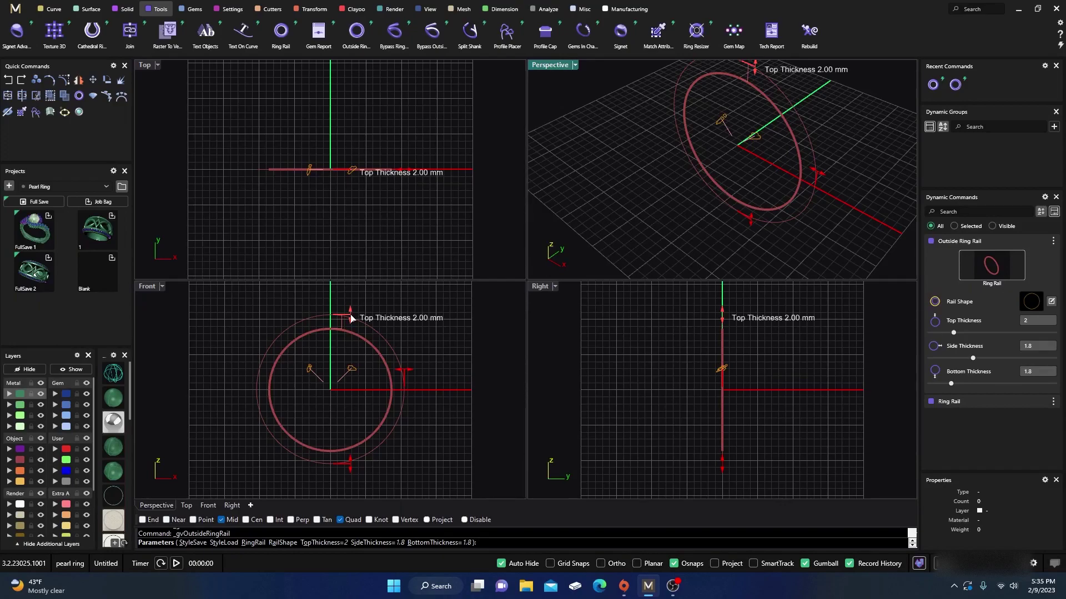
{"action": "left_click_drag", "start_coordinate": [357, 309], "coordinate": [363, 309]}
{"action": "mouse_move", "coordinate": [403, 367]}
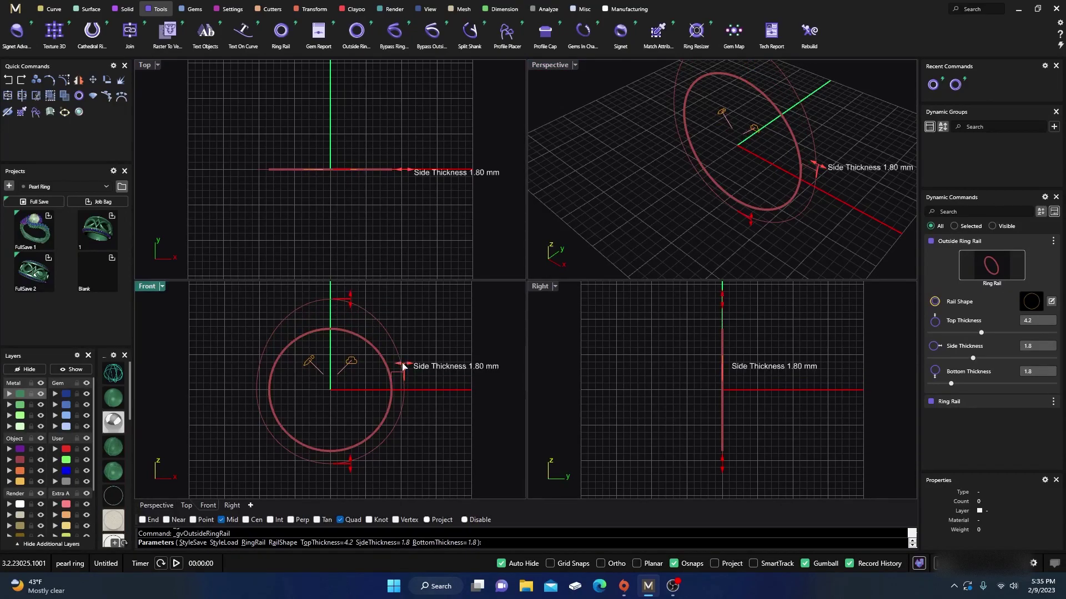
{"action": "left_click_drag", "start_coordinate": [403, 366], "coordinate": [409, 366]}
{"action": "mouse_move", "coordinate": [344, 469]}
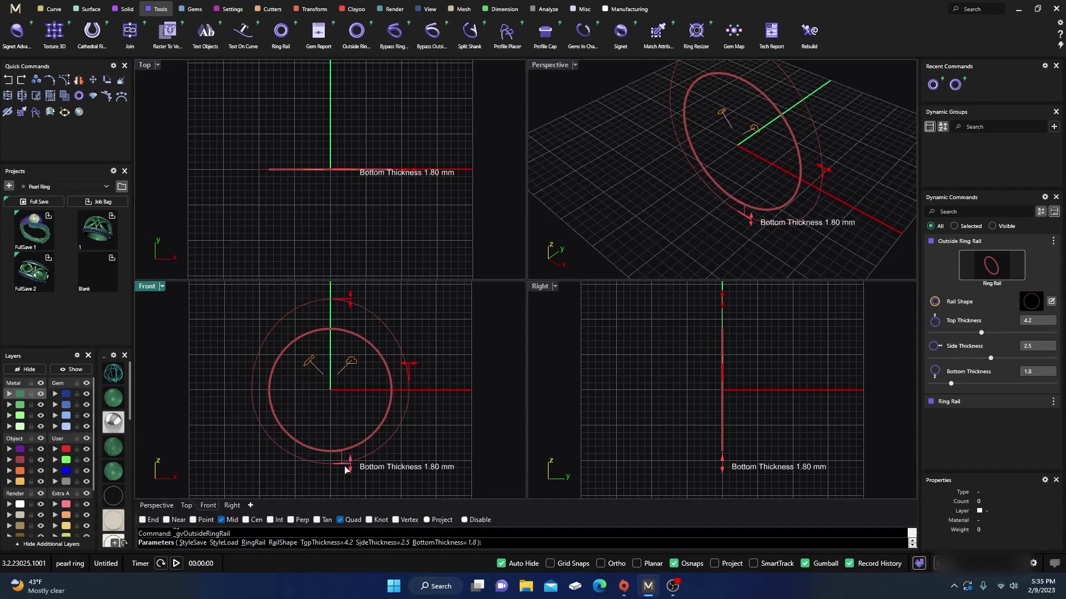
{"action": "left_click_drag", "start_coordinate": [349, 465], "coordinate": [351, 474]}
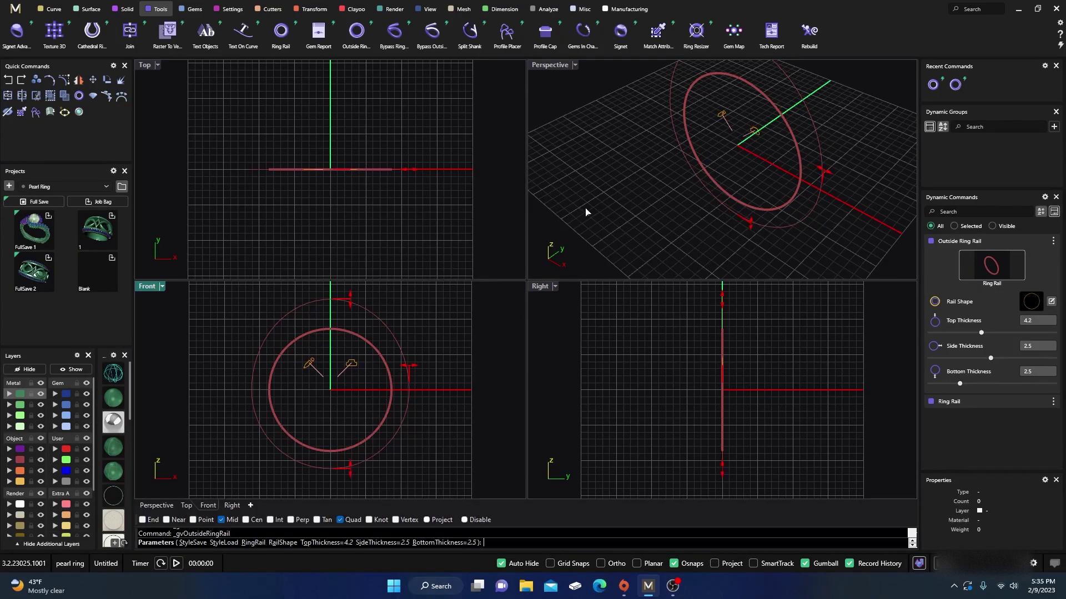
{"action": "key", "text": "Return"}
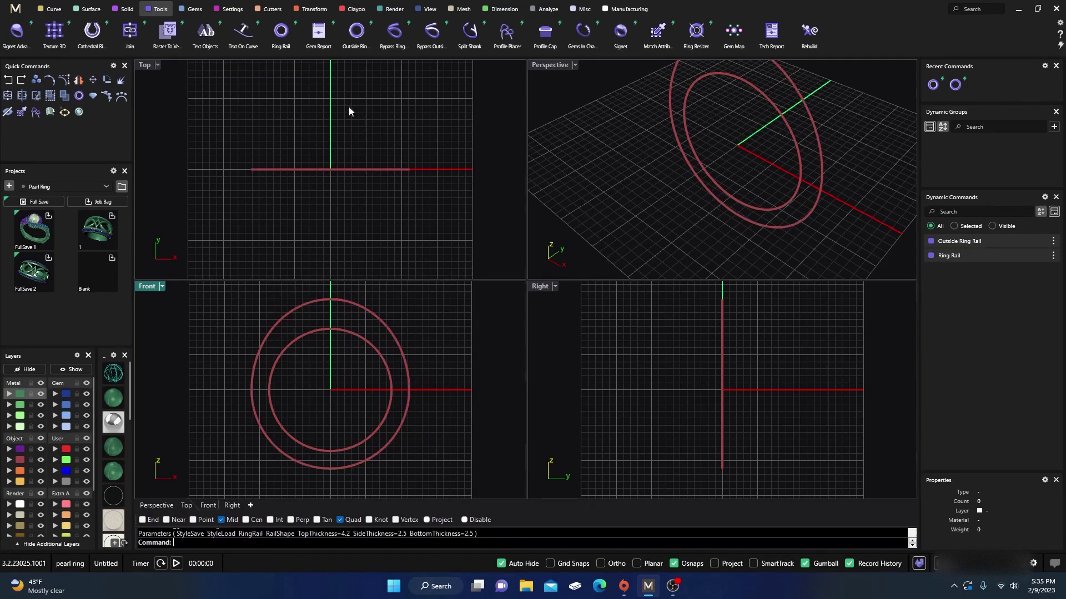
Step: Draw a shallow Arc Direction curve on the Creation layer beside the rails in the Right view, running from above the ring to below it
{"action": "left_click", "coordinate": [51, 12]}
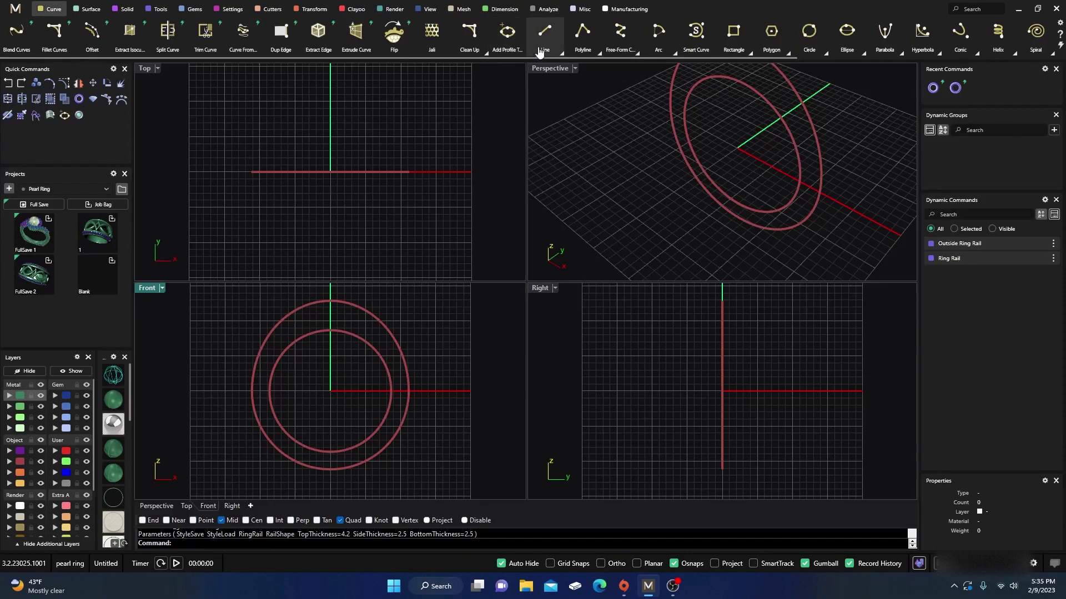
{"action": "left_click", "coordinate": [675, 54]}
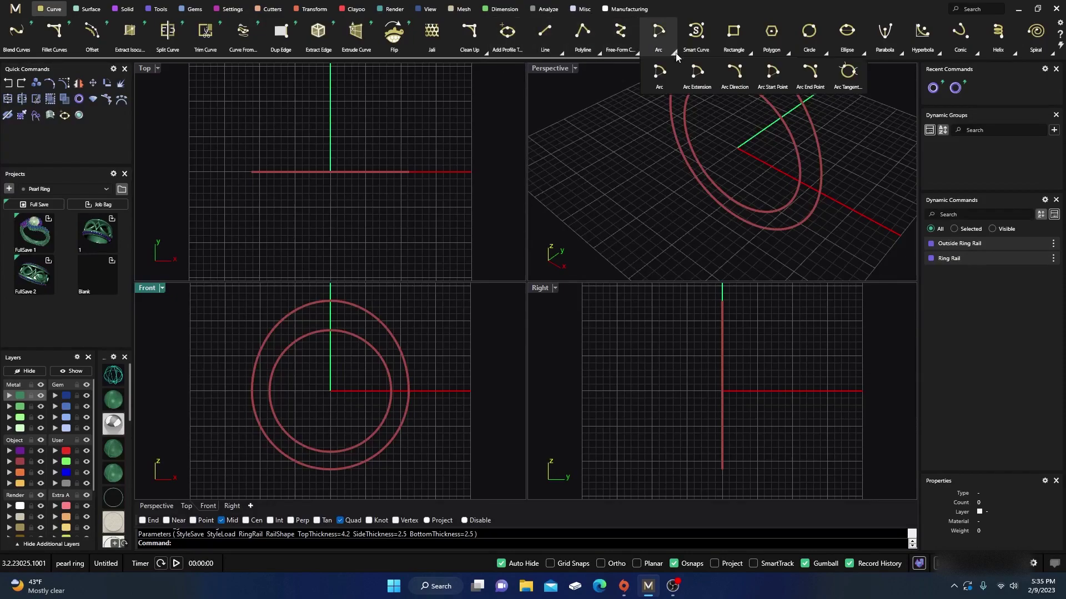
{"action": "left_click", "coordinate": [734, 72]}
{"action": "right_click_drag", "start_coordinate": [680, 329], "coordinate": [678, 349]}
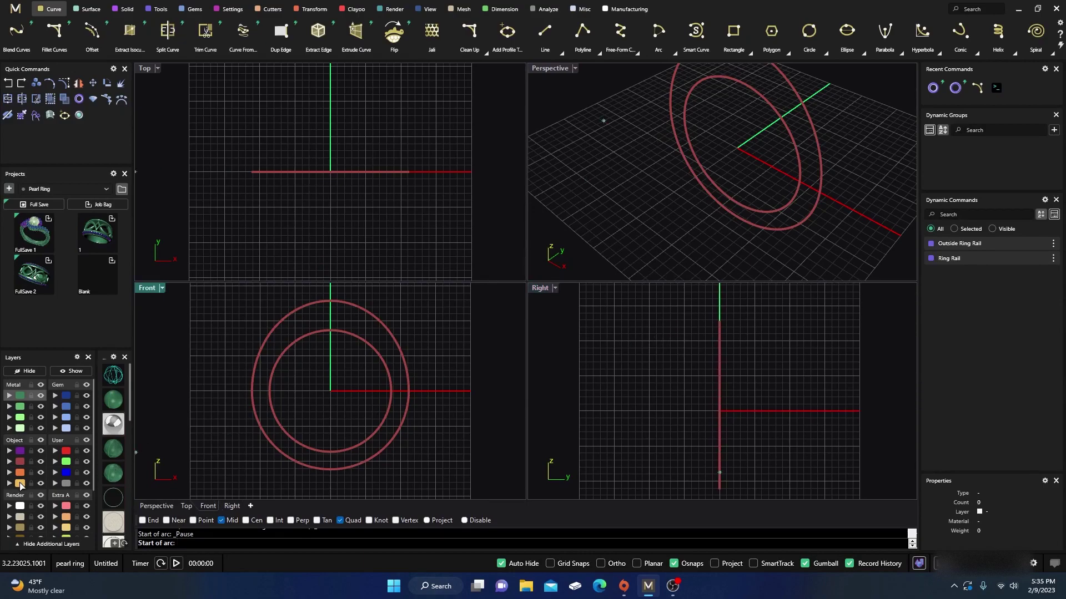
{"action": "left_click", "coordinate": [21, 484]}
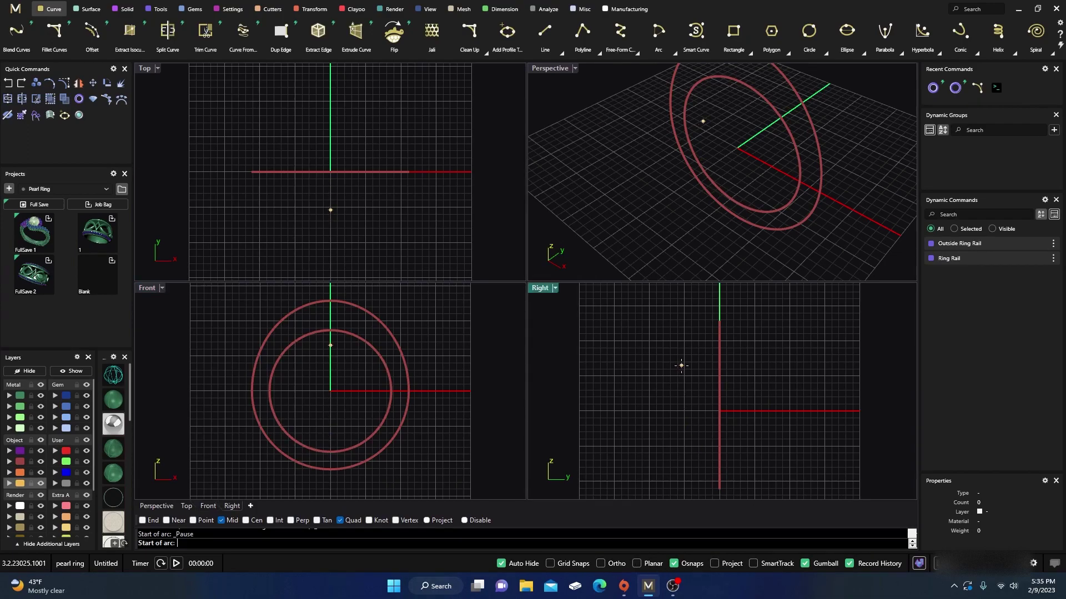
{"action": "scroll", "coordinate": [670, 333], "scroll_direction": "down", "scroll_amount": 1}
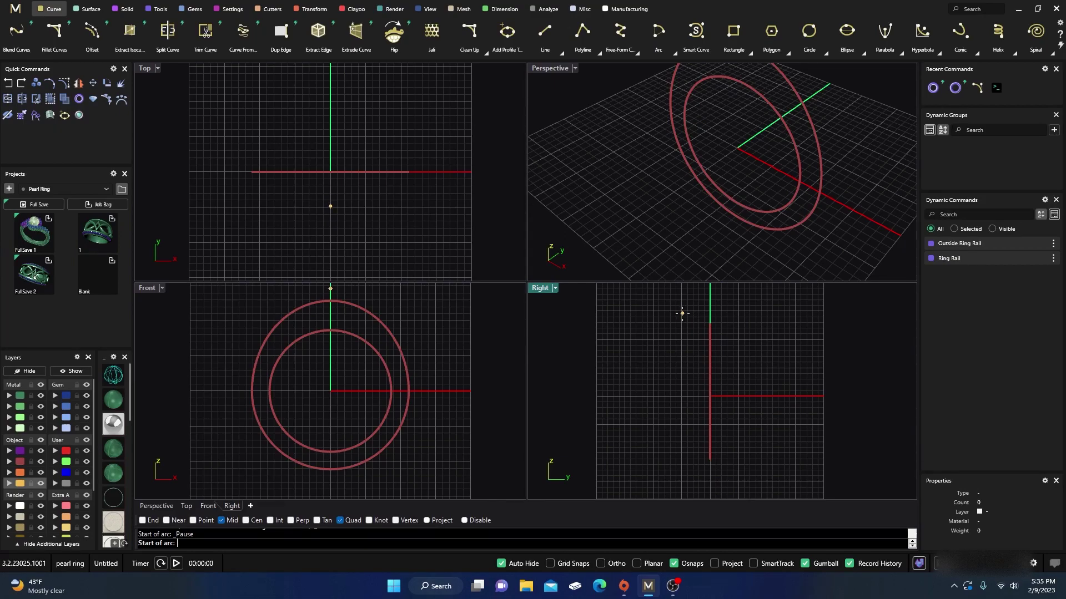
{"action": "left_click", "coordinate": [682, 314]}
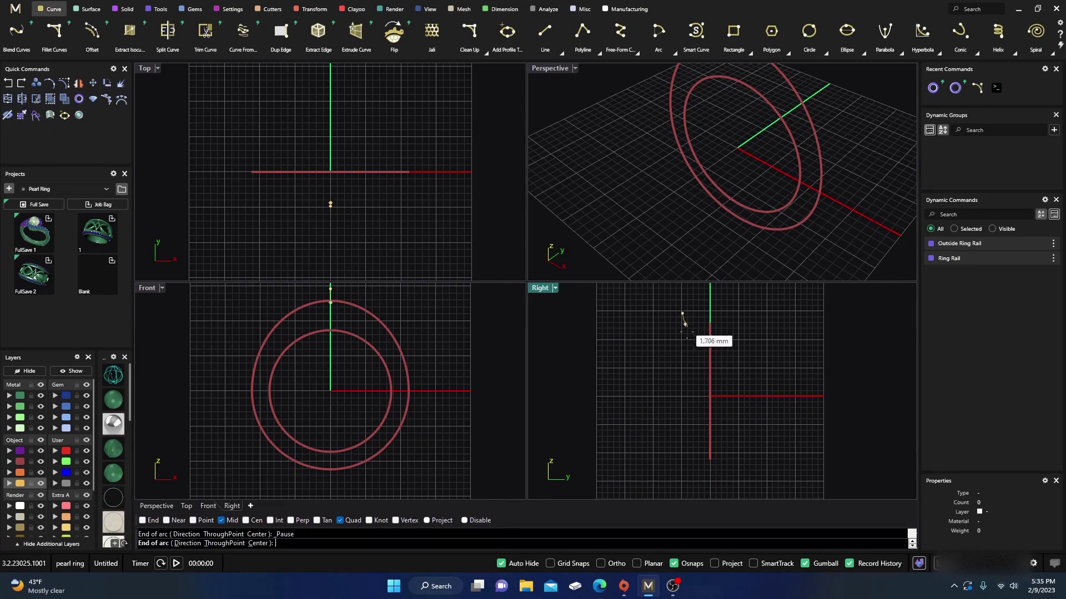
{"action": "left_click", "coordinate": [700, 471]}
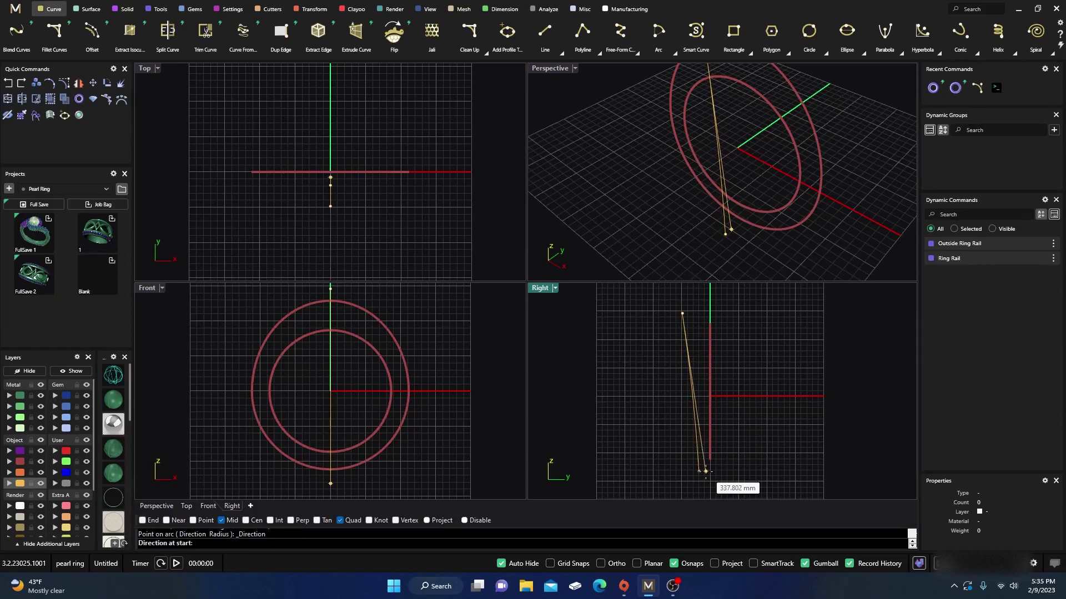
{"action": "left_click", "coordinate": [713, 473]}
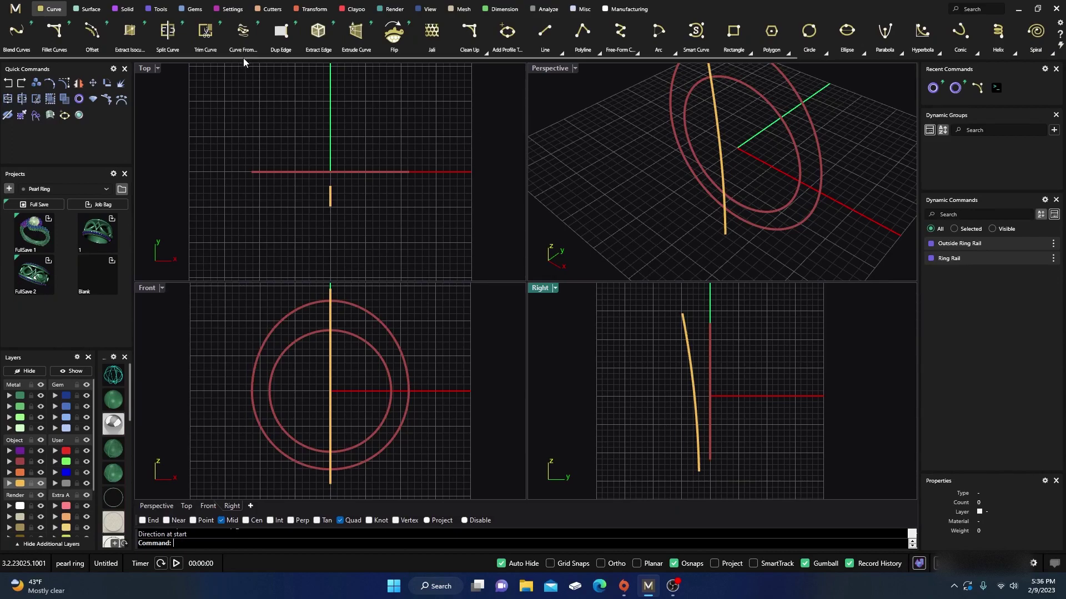
Step: Combine the inner ring rail and the arc with Curve From 2 Views
{"action": "left_click", "coordinate": [243, 31]}
{"action": "left_click", "coordinate": [792, 144]}
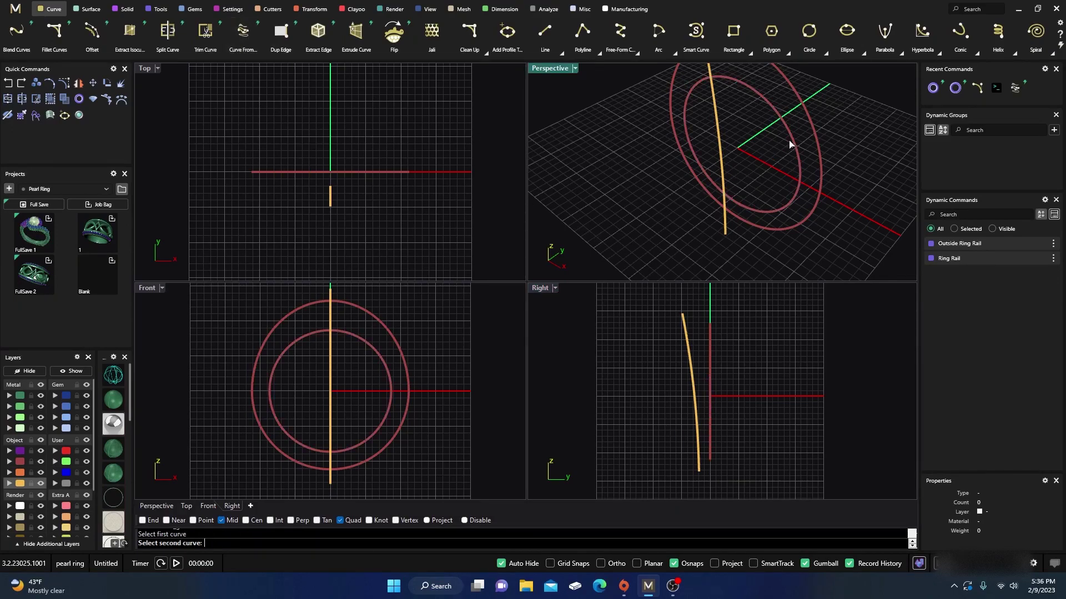
{"action": "left_click", "coordinate": [718, 150]}
{"action": "key", "text": "Return"}
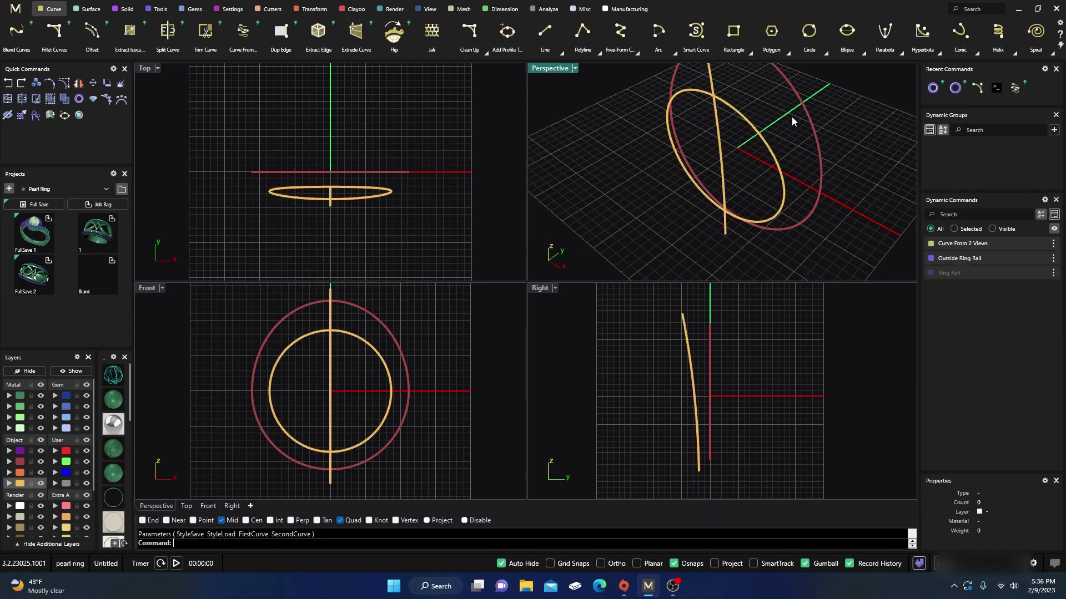
{"action": "key", "text": "Return"}
{"action": "left_click", "coordinate": [808, 114]}
{"action": "left_click", "coordinate": [806, 114]}
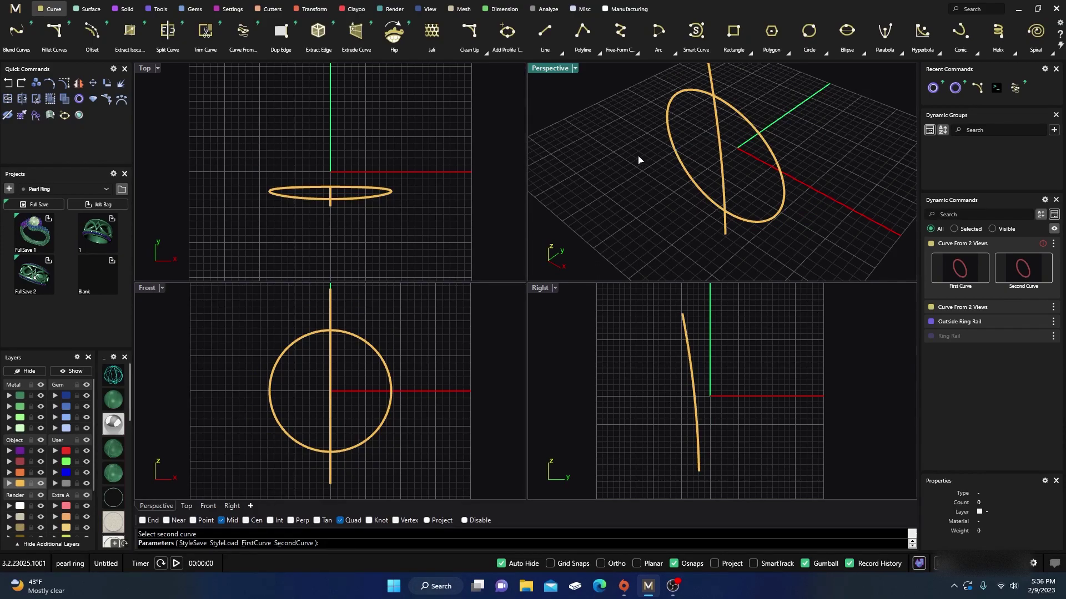
{"action": "key", "text": "Return"}
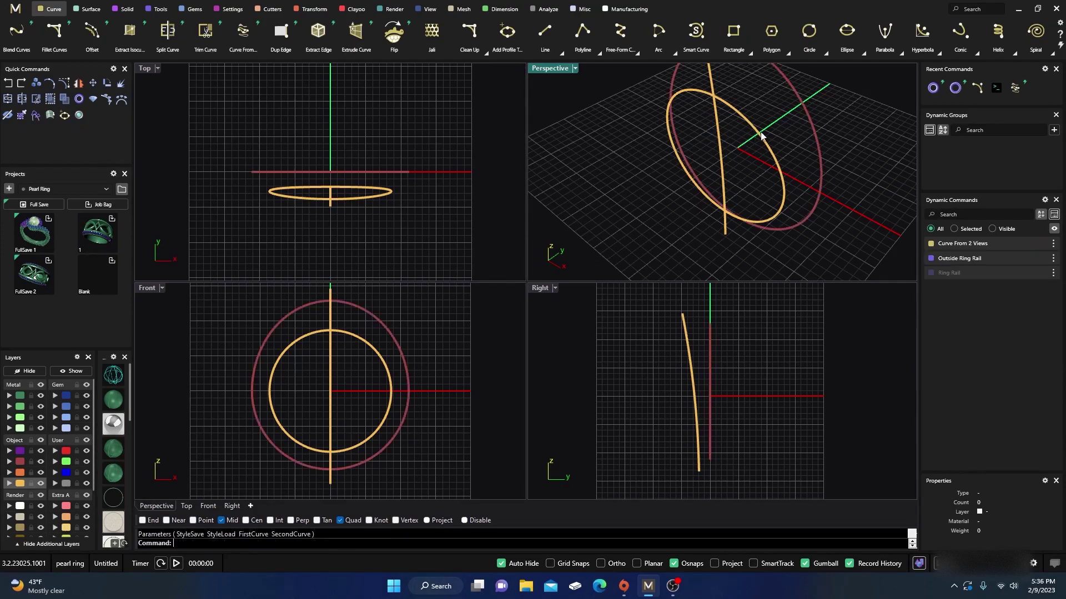
Step: Combine the outside ring rail and the arc with Curve From 2 Views
{"action": "key", "text": "Return"}
{"action": "left_click", "coordinate": [810, 122]}
{"action": "left_click", "coordinate": [718, 140]}
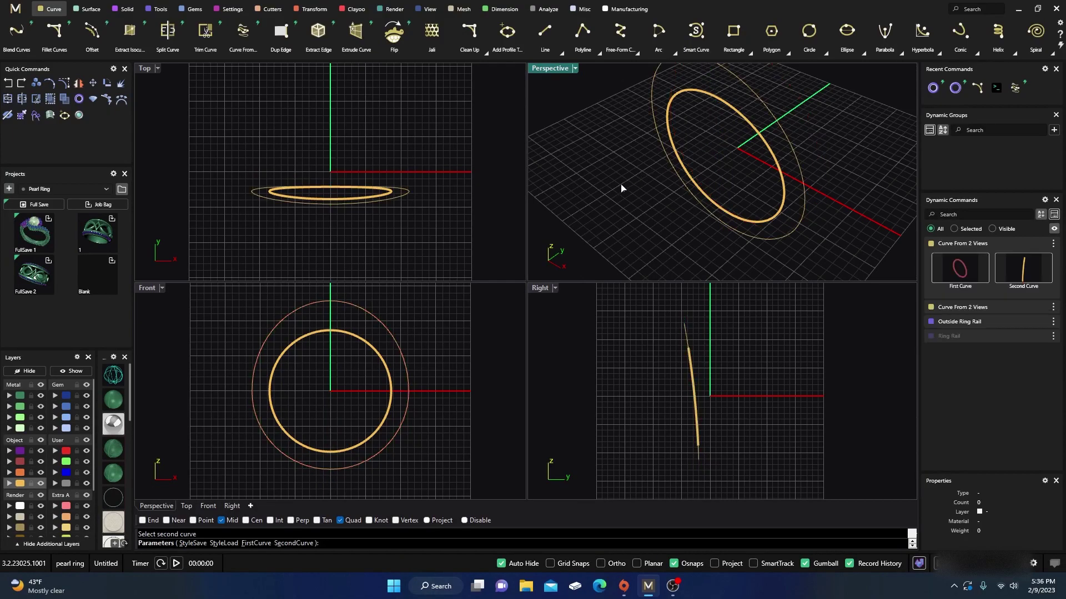
{"action": "key", "text": "Return"}
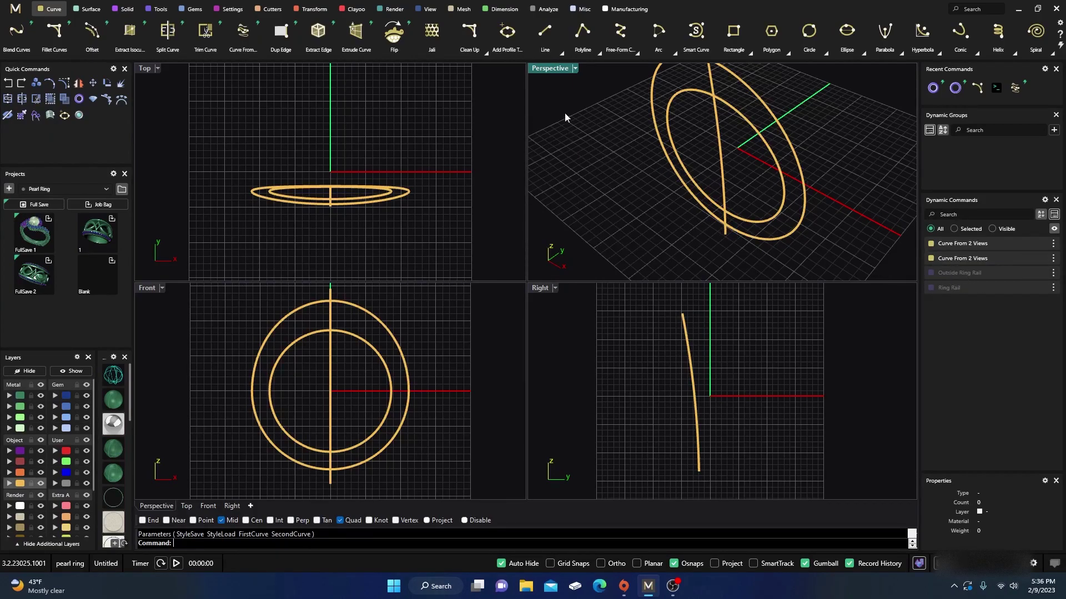
Step: Place a profile on the inner curved rail with Profile Placer and rotate it about a quarter turn in the Right view
{"action": "double_click", "coordinate": [547, 68]}
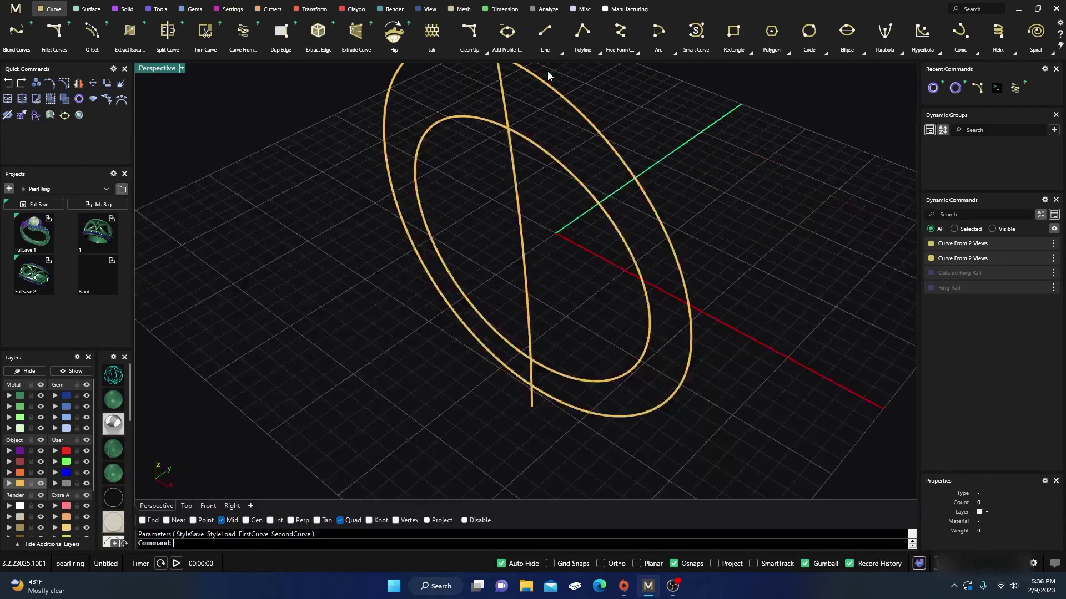
{"action": "double_click", "coordinate": [159, 71]}
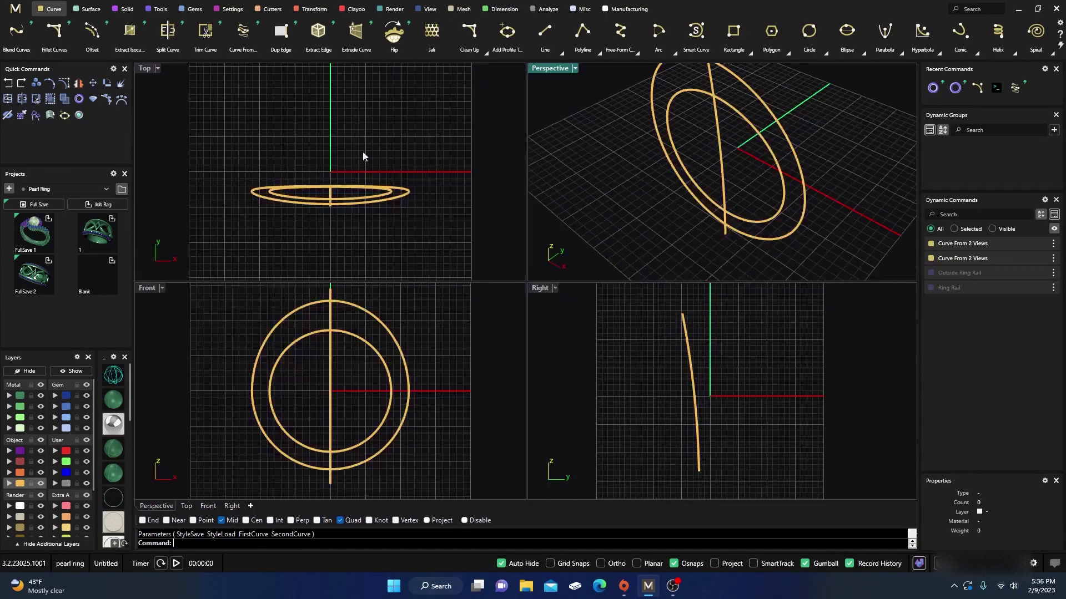
{"action": "left_click", "coordinate": [741, 171]}
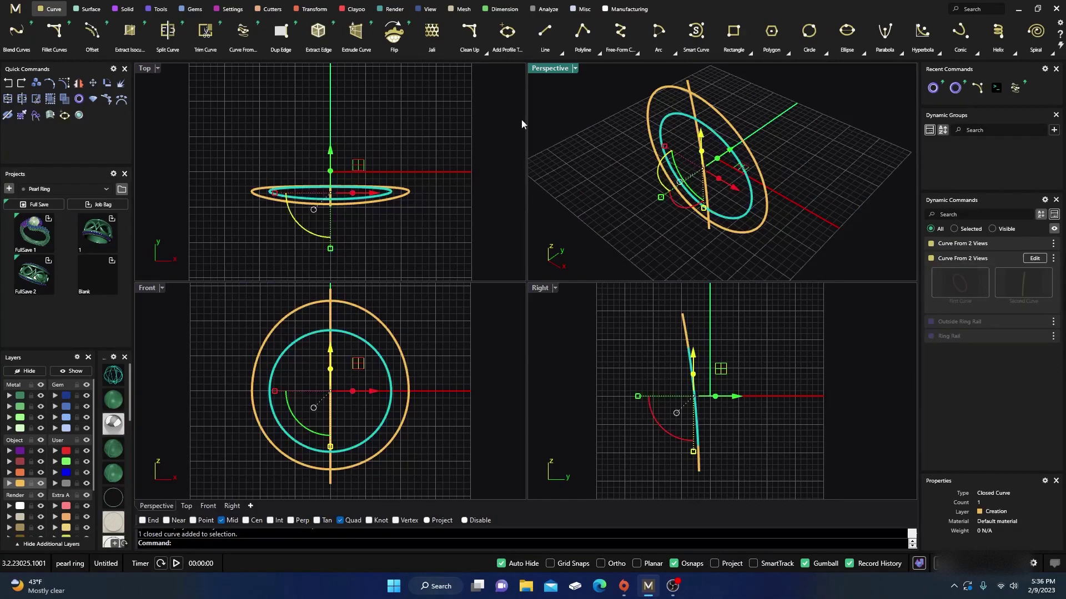
{"action": "left_click", "coordinate": [160, 9]}
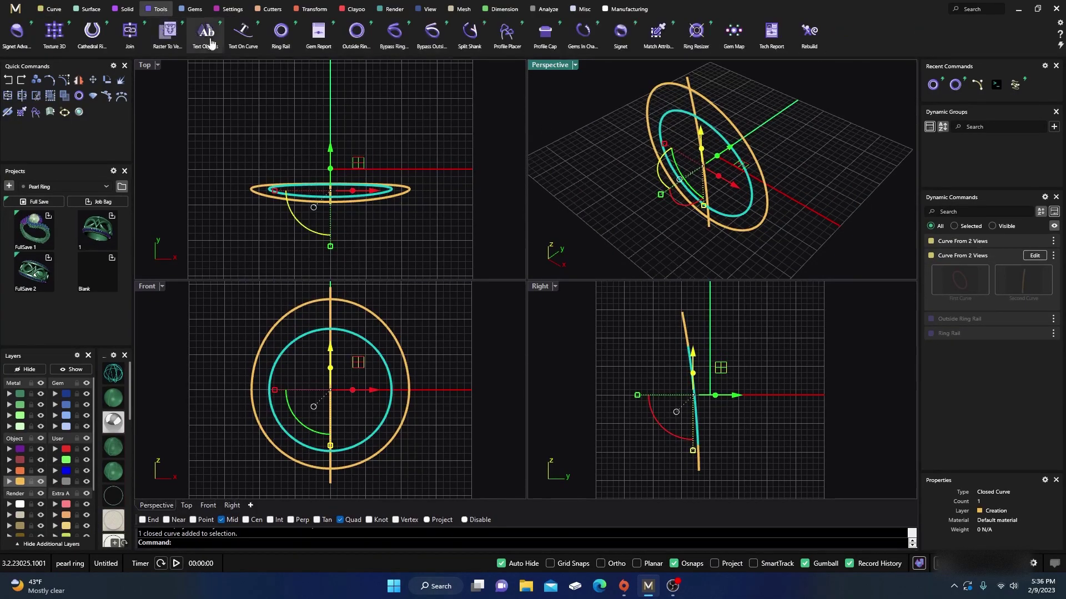
{"action": "left_click", "coordinate": [506, 31]}
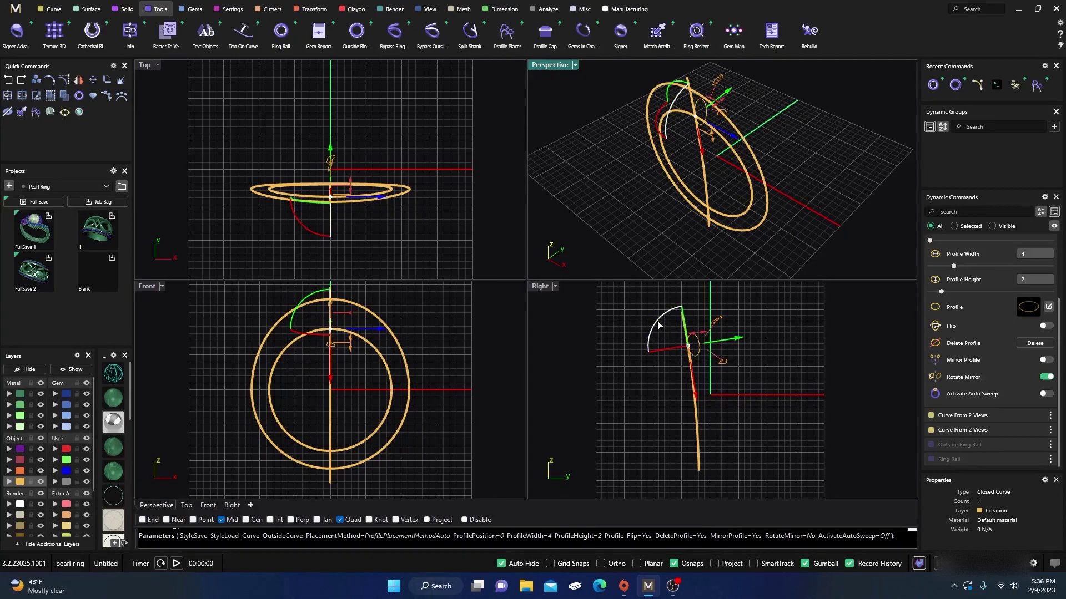
{"action": "left_click_drag", "start_coordinate": [658, 326], "coordinate": [662, 384]}
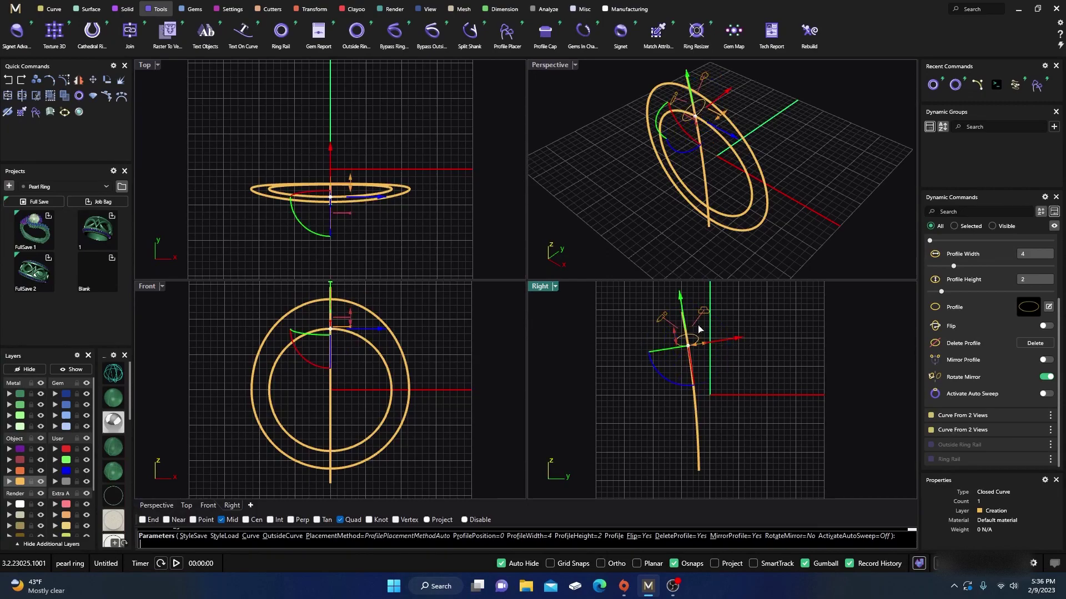
Step: Assign the outer curved rail as the Profile Placer's outside curve
{"action": "scroll", "coordinate": [992, 326], "scroll_direction": "up", "scroll_amount": 2}
{"action": "scroll", "coordinate": [992, 326], "scroll_direction": "up", "scroll_amount": 2}
{"action": "left_click", "coordinate": [1021, 264]}
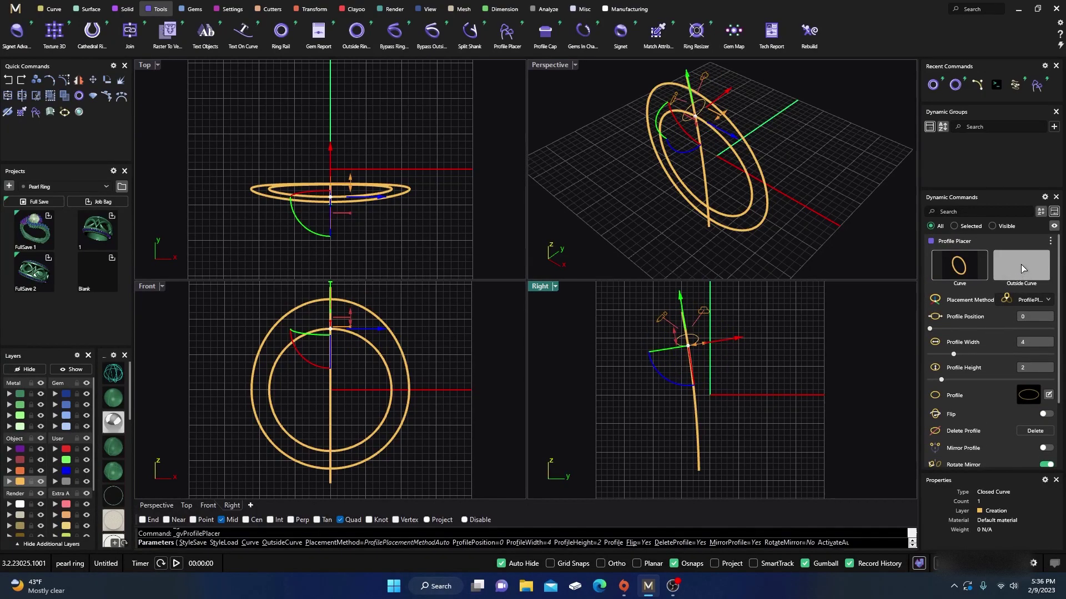
{"action": "left_click", "coordinate": [765, 181]}
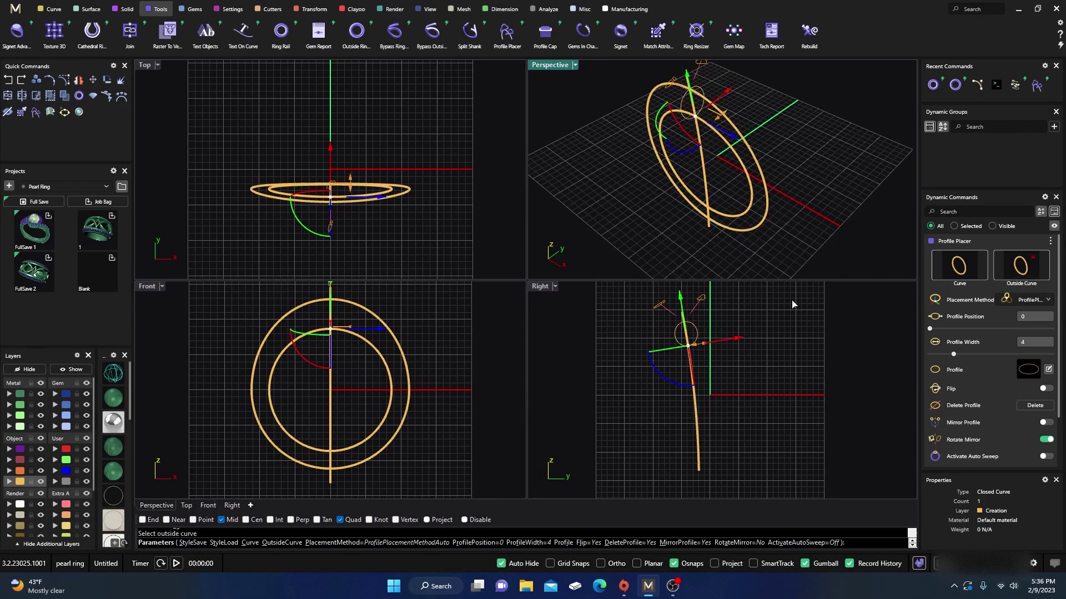
Step: Replace the placed profile with the slanted, flat-based angular profile from the Shank library
{"action": "left_click", "coordinate": [1030, 368]}
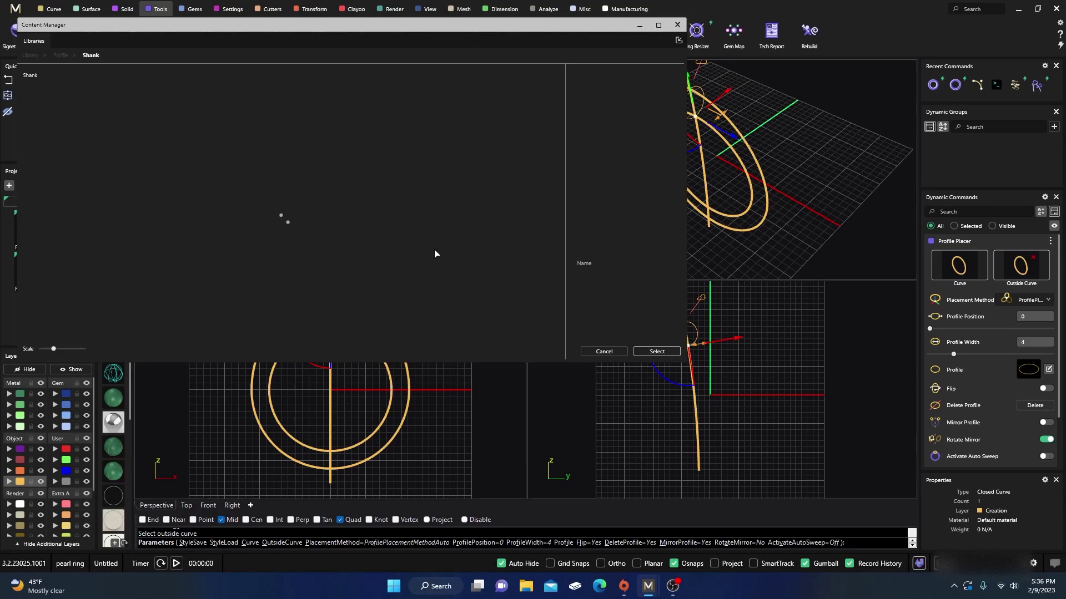
{"action": "scroll", "coordinate": [433, 248], "scroll_direction": "down", "scroll_amount": 2}
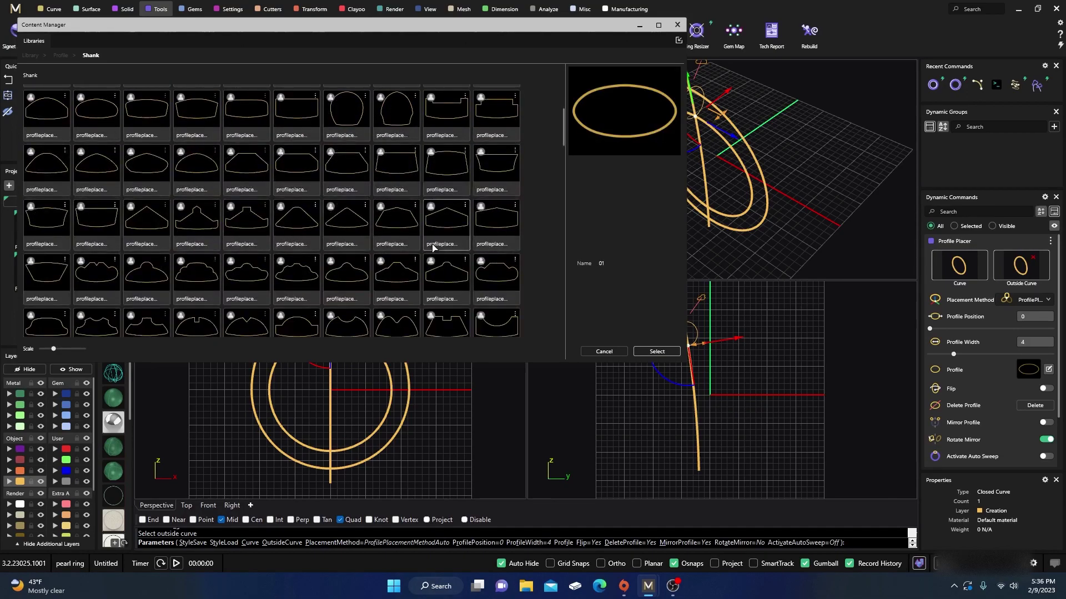
{"action": "scroll", "coordinate": [433, 248], "scroll_direction": "down", "scroll_amount": 10}
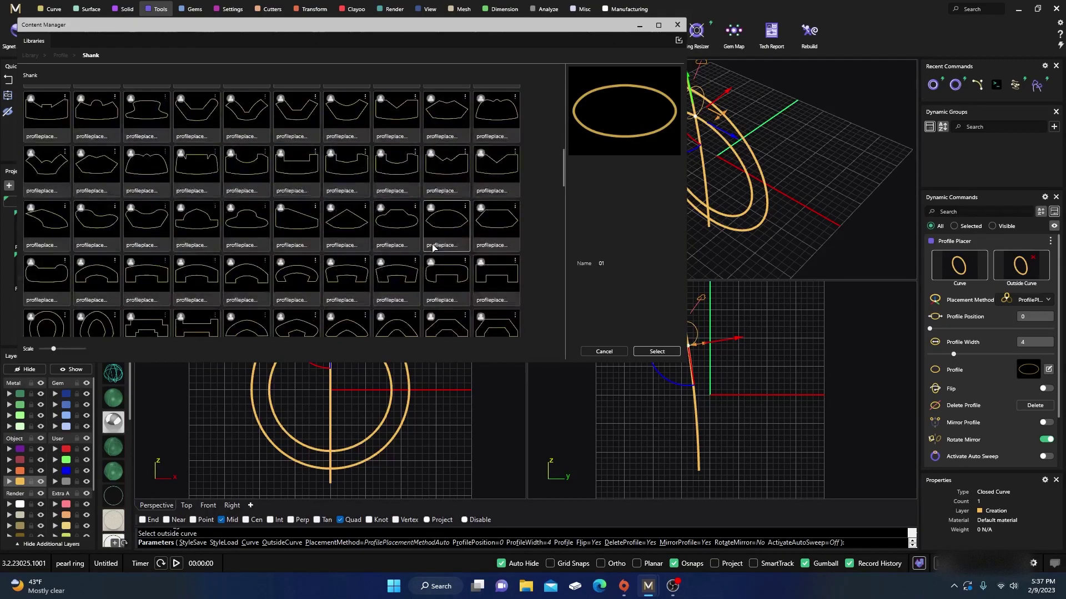
{"action": "scroll", "coordinate": [432, 248], "scroll_direction": "down", "scroll_amount": 10}
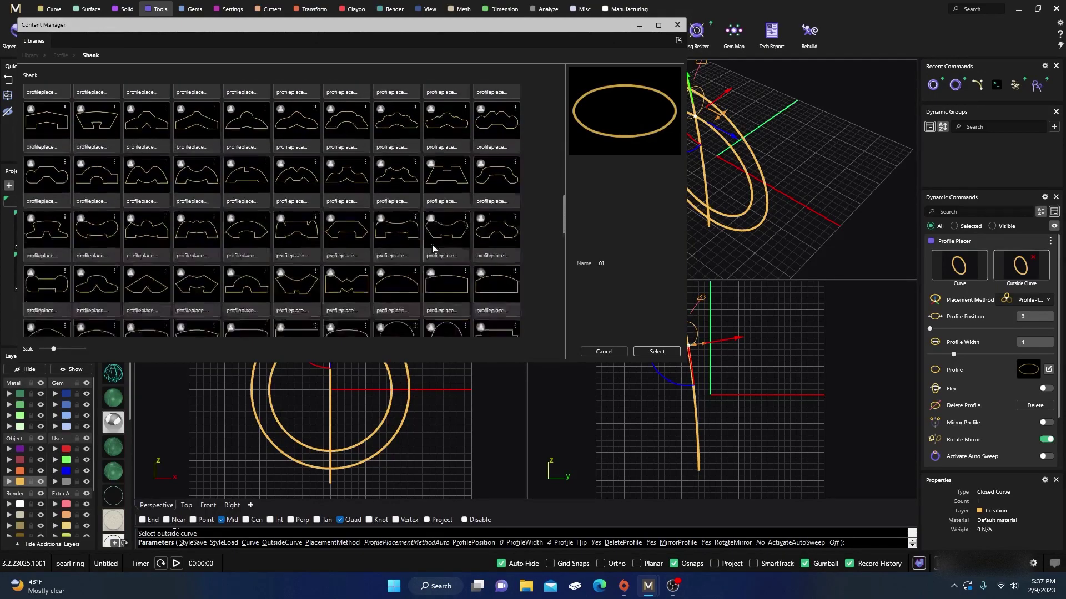
{"action": "scroll", "coordinate": [433, 248], "scroll_direction": "down", "scroll_amount": 10}
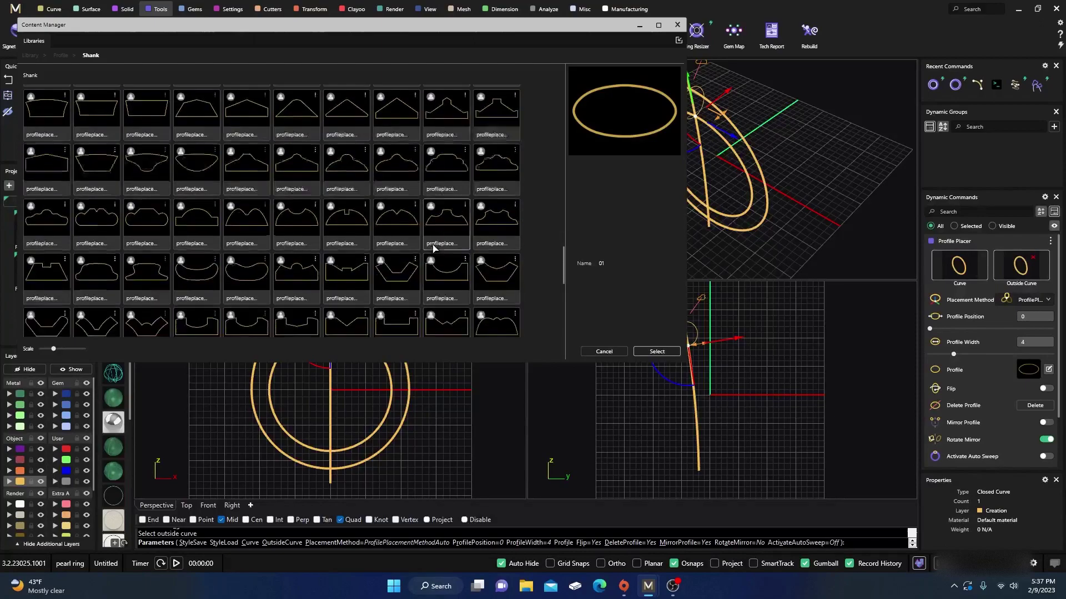
{"action": "scroll", "coordinate": [433, 248], "scroll_direction": "down", "scroll_amount": 5}
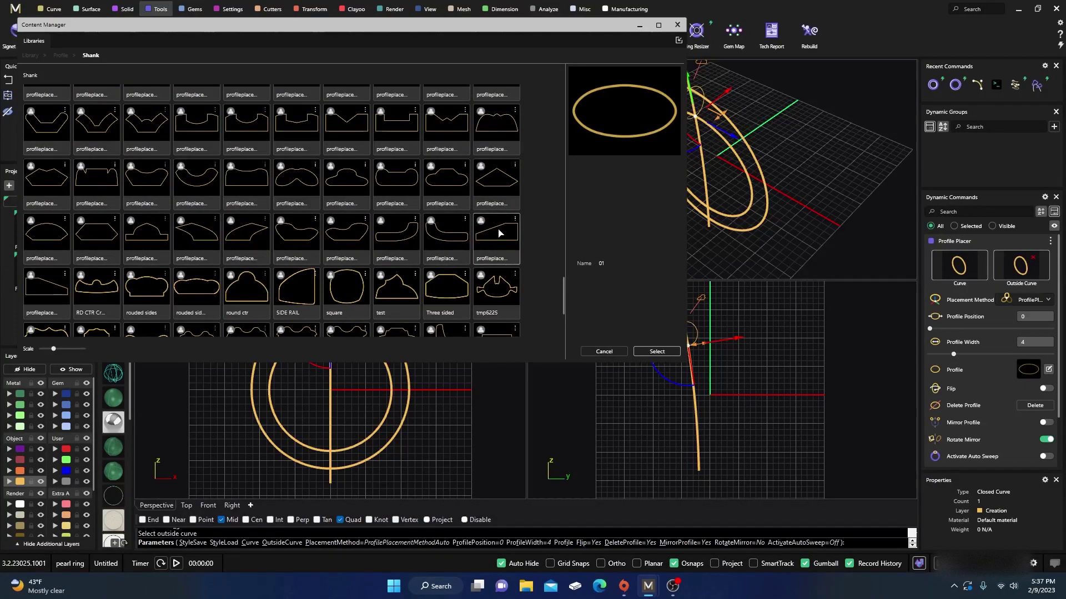
{"action": "left_click", "coordinate": [501, 234]}
{"action": "left_click", "coordinate": [652, 353]}
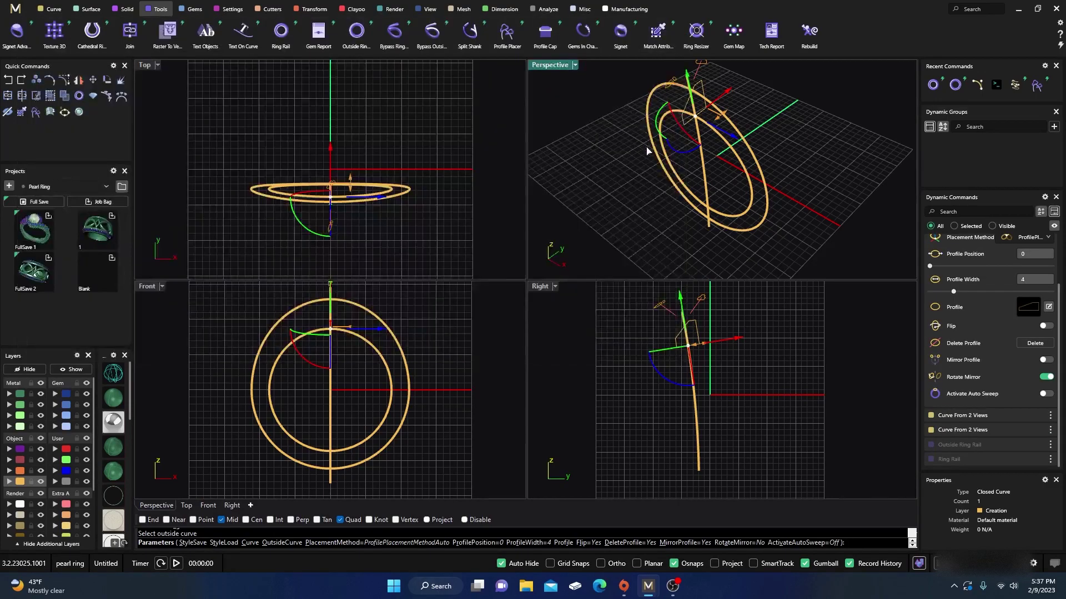
Step: Narrow the placed profile to a width of about 2.6 mm in the Right view and finish Profile Placer
{"action": "scroll", "coordinate": [688, 326], "scroll_direction": "up", "scroll_amount": 4}
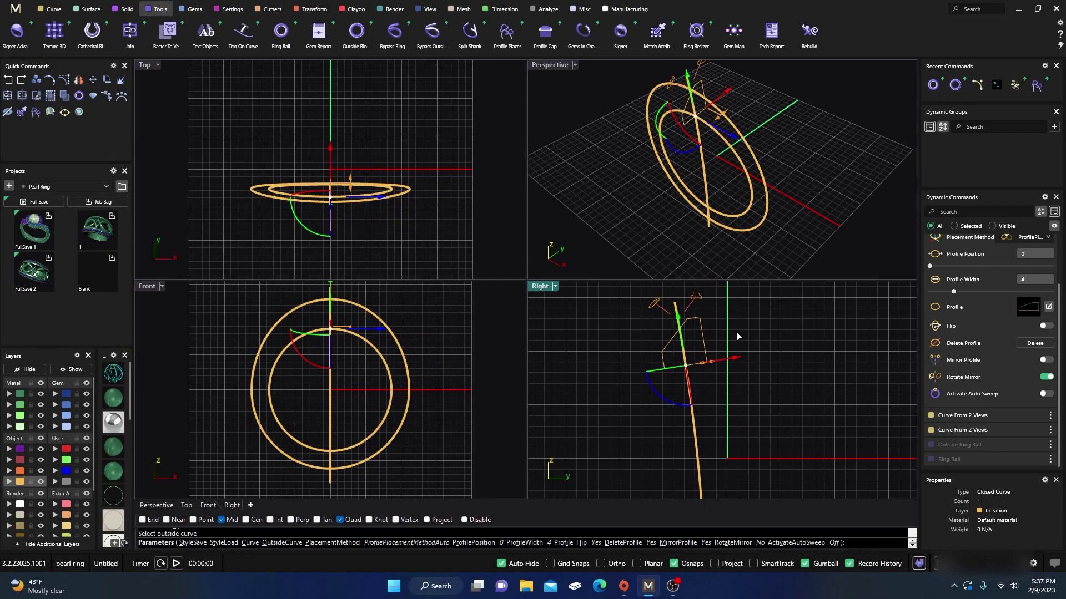
{"action": "right_click_drag", "start_coordinate": [641, 212], "coordinate": [624, 190]}
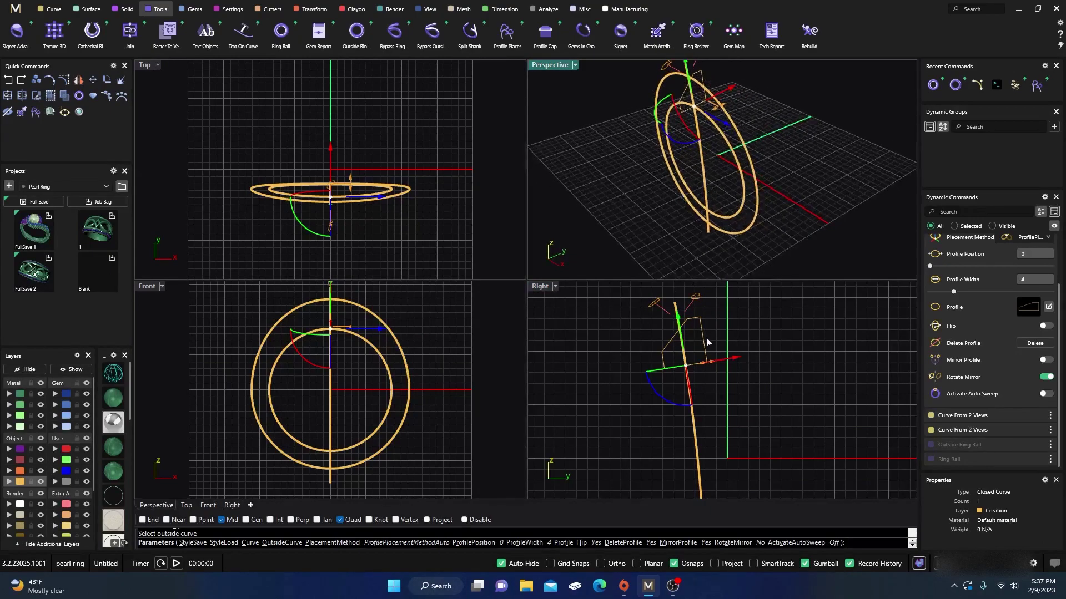
{"action": "scroll", "coordinate": [717, 364], "scroll_direction": "up", "scroll_amount": 4}
{"action": "scroll", "coordinate": [717, 364], "scroll_direction": "up", "scroll_amount": 2}
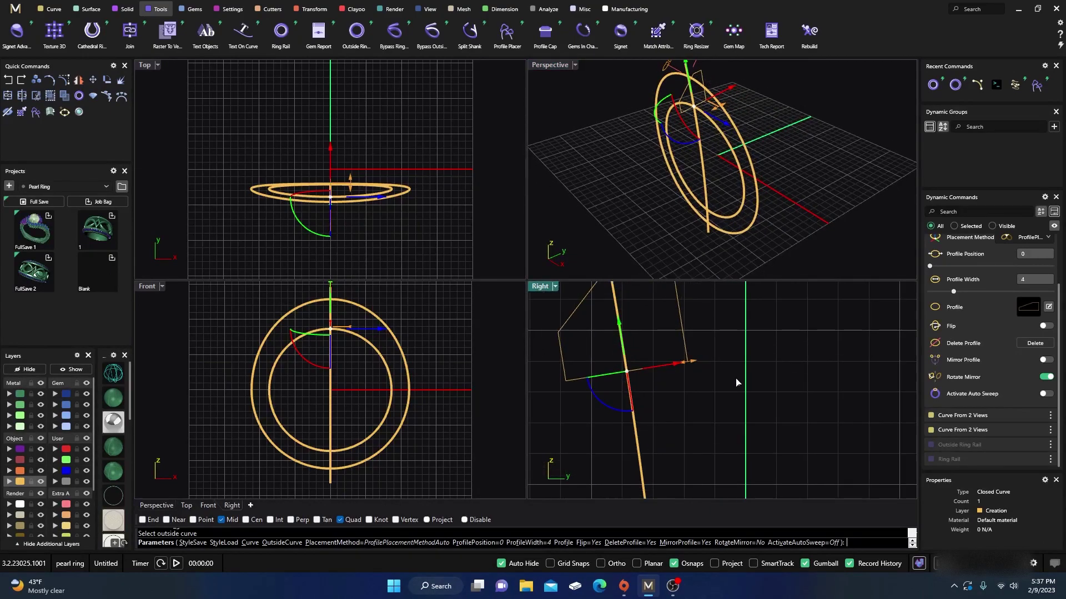
{"action": "scroll", "coordinate": [743, 383], "scroll_direction": "up", "scroll_amount": 1}
{"action": "right_click_drag", "start_coordinate": [761, 360], "coordinate": [807, 359]}
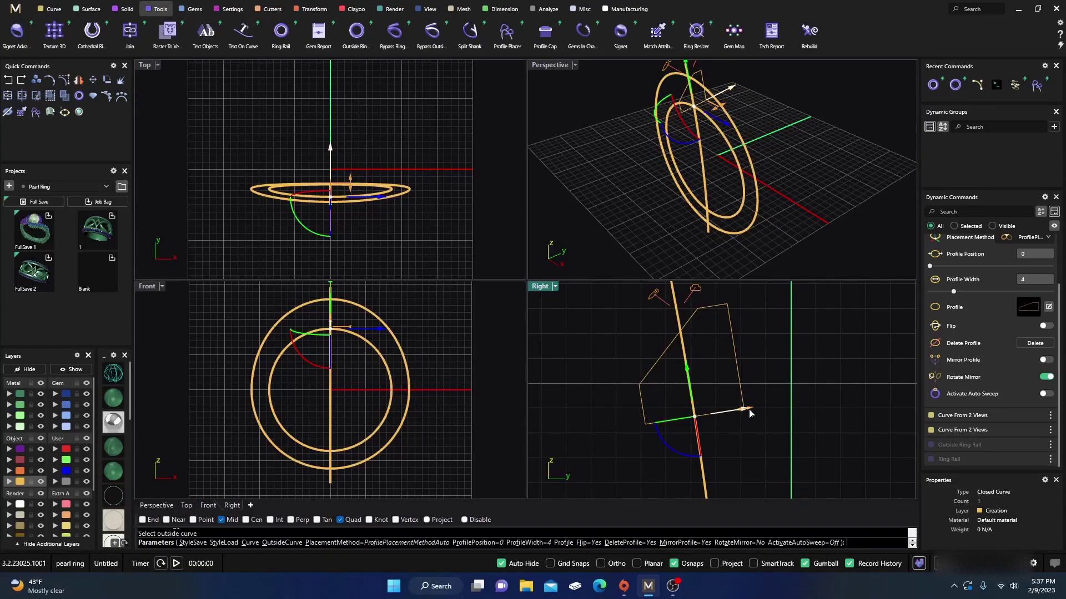
{"action": "scroll", "coordinate": [746, 415], "scroll_direction": "up", "scroll_amount": 4}
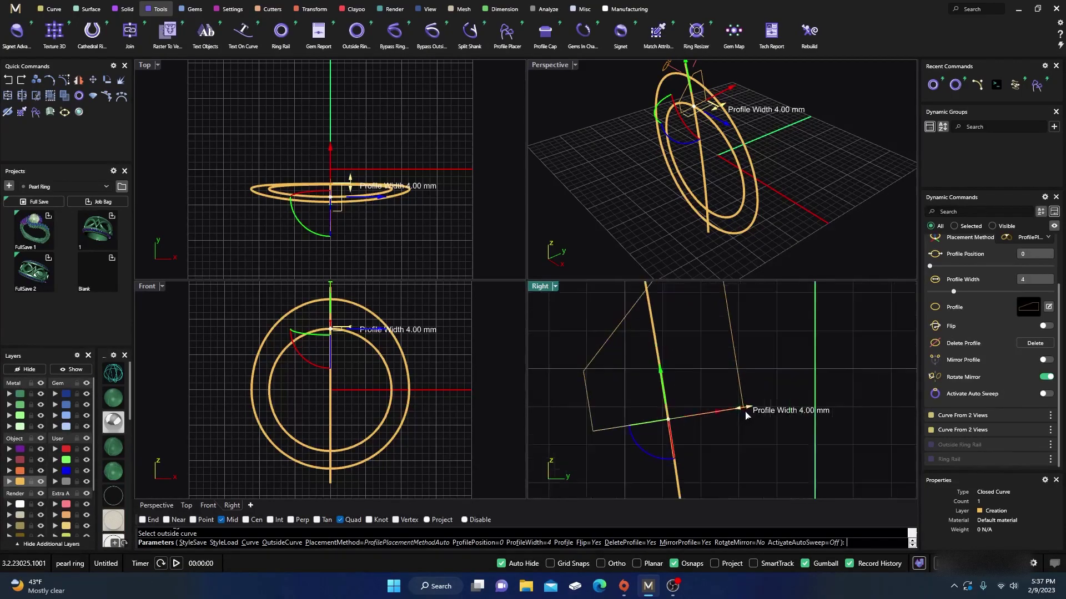
{"action": "left_click_drag", "start_coordinate": [746, 410], "coordinate": [691, 416]}
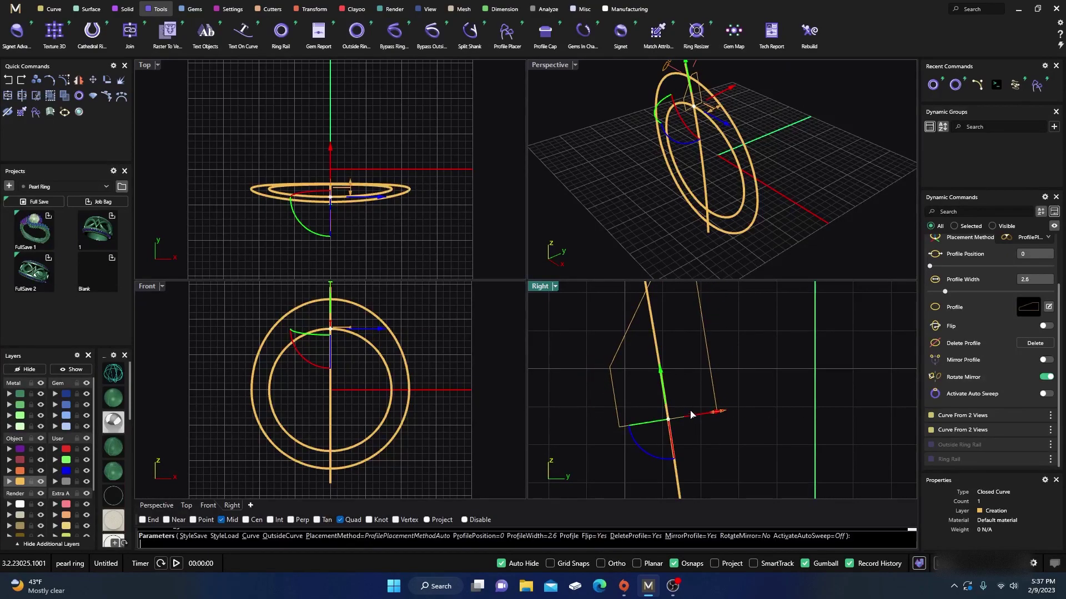
{"action": "right_click", "coordinate": [706, 375]}
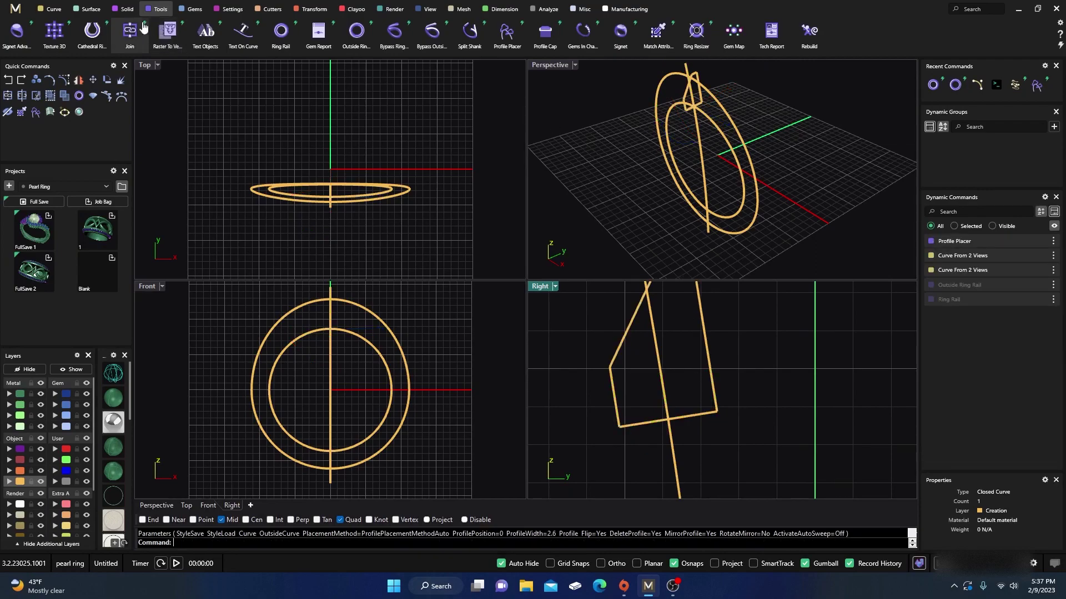
Step: Create the shank with Sweep 2, using the inner and outer curved rails and the placed angular profile, with Maintain Height on
{"action": "left_click", "coordinate": [91, 11]}
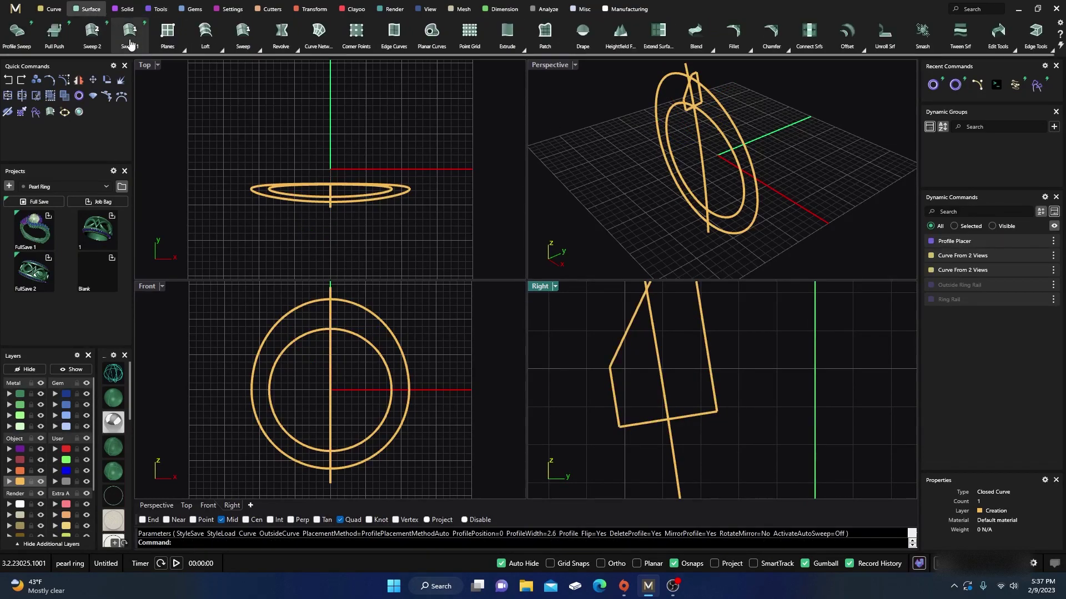
{"action": "left_click", "coordinate": [92, 32]}
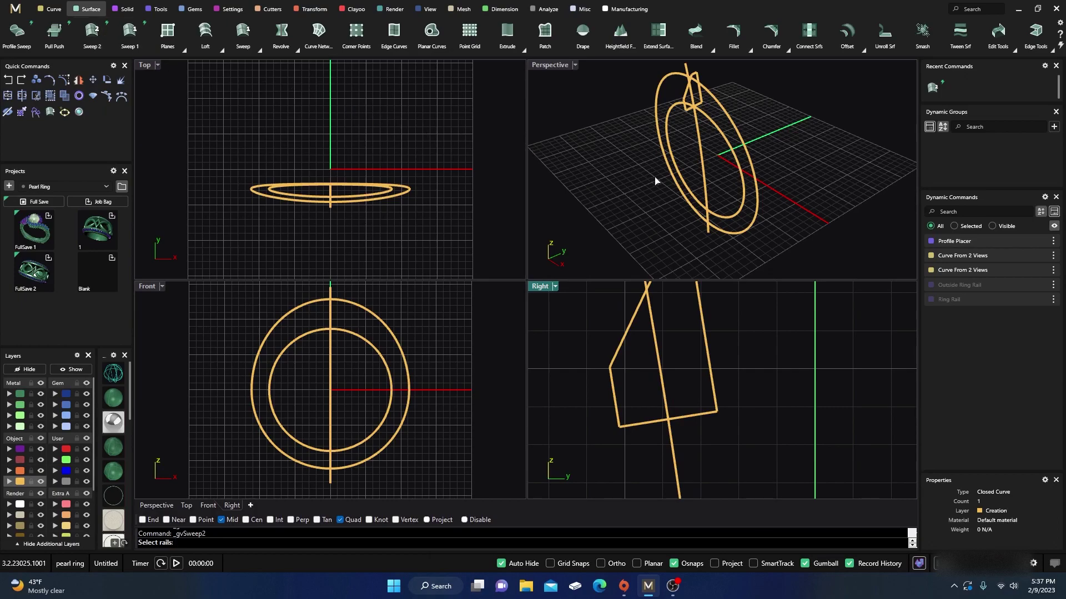
{"action": "left_click", "coordinate": [734, 152]}
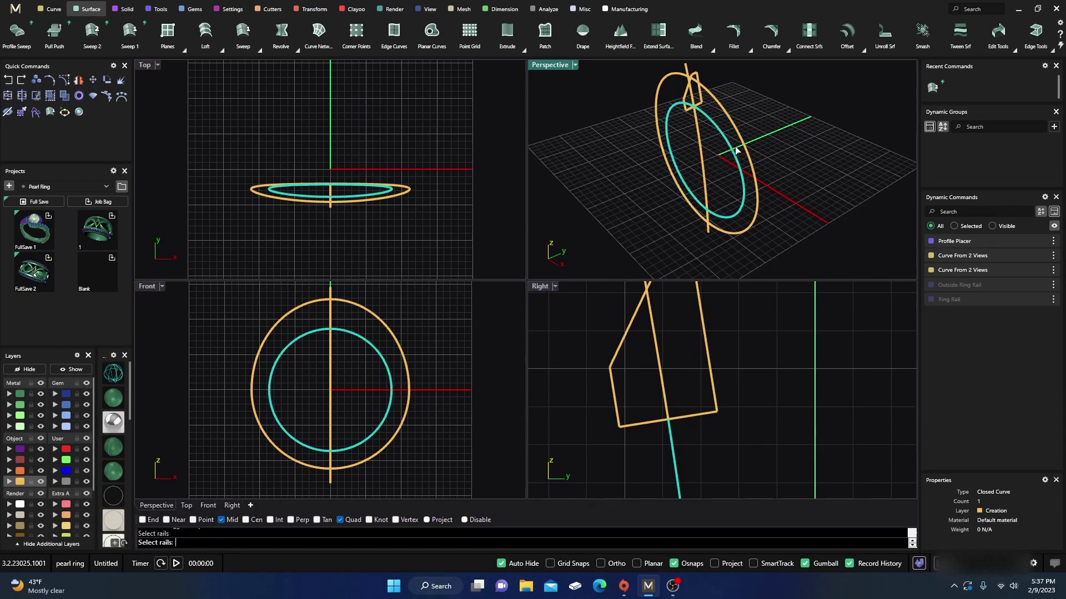
{"action": "left_click", "coordinate": [741, 144]}
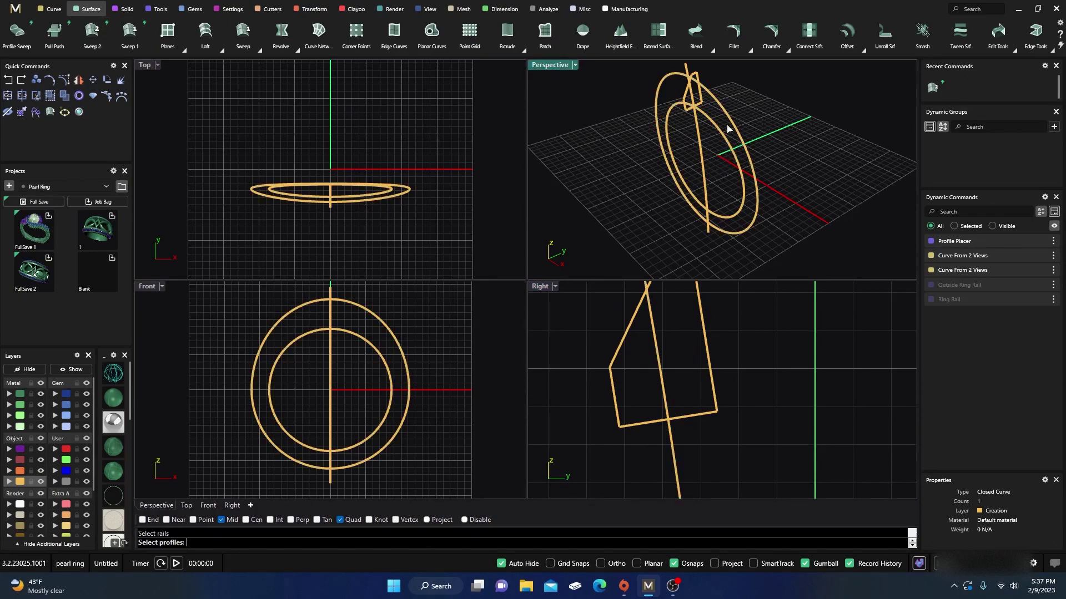
{"action": "left_click", "coordinate": [701, 98]}
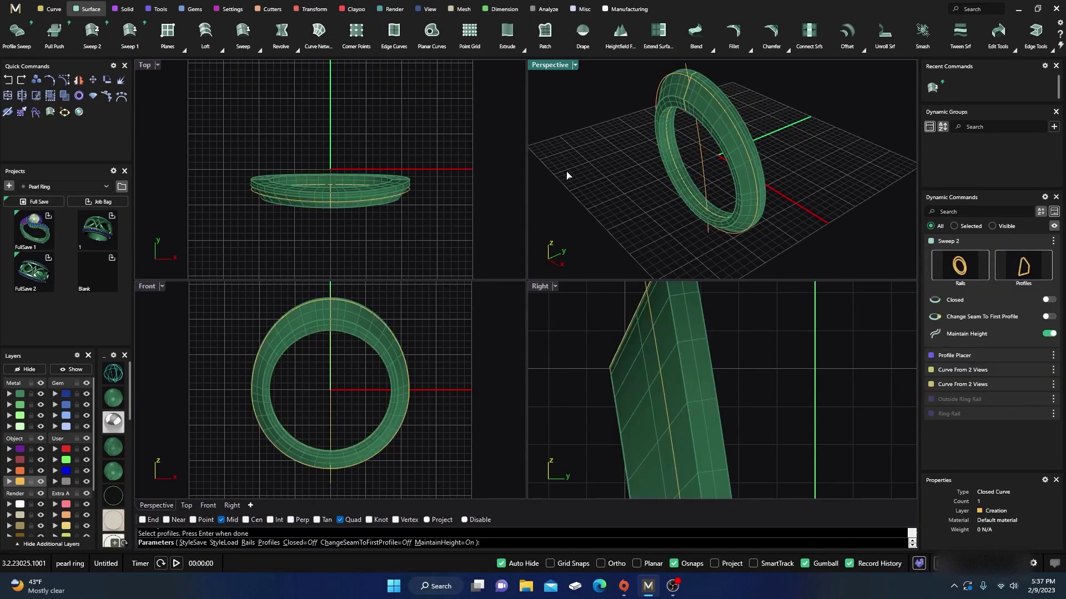
{"action": "right_click_drag", "start_coordinate": [609, 135], "coordinate": [589, 171]}
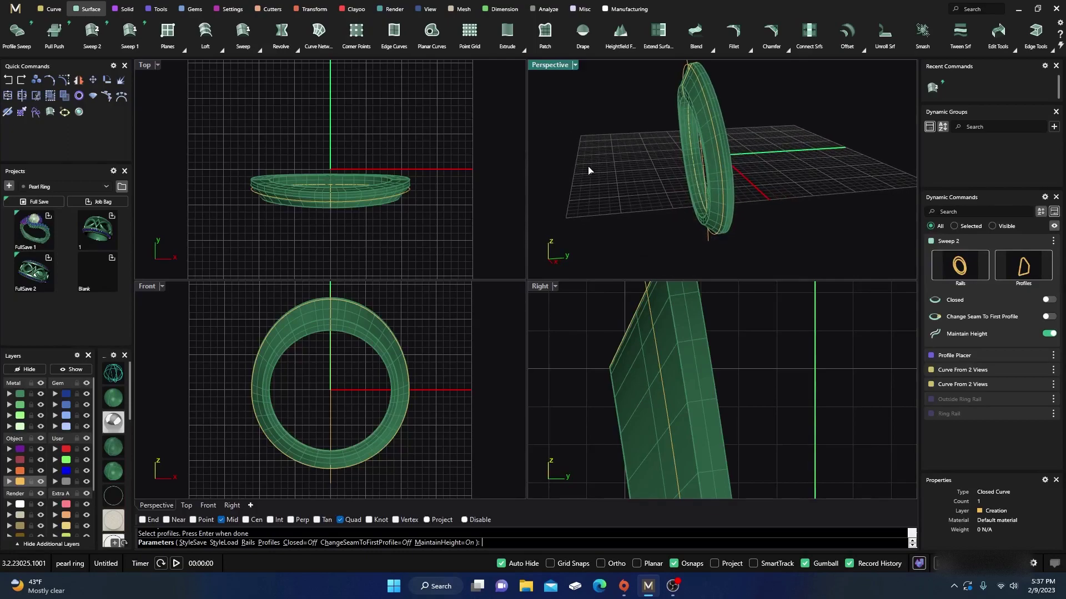
{"action": "mouse_move", "coordinate": [571, 155]}
{"action": "right_mouse_down"}
{"action": "mouse_move", "coordinate": [604, 173]}
{"action": "mouse_move", "coordinate": [587, 169]}
{"action": "right_mouse_up"}
{"action": "key", "text": "Return"}
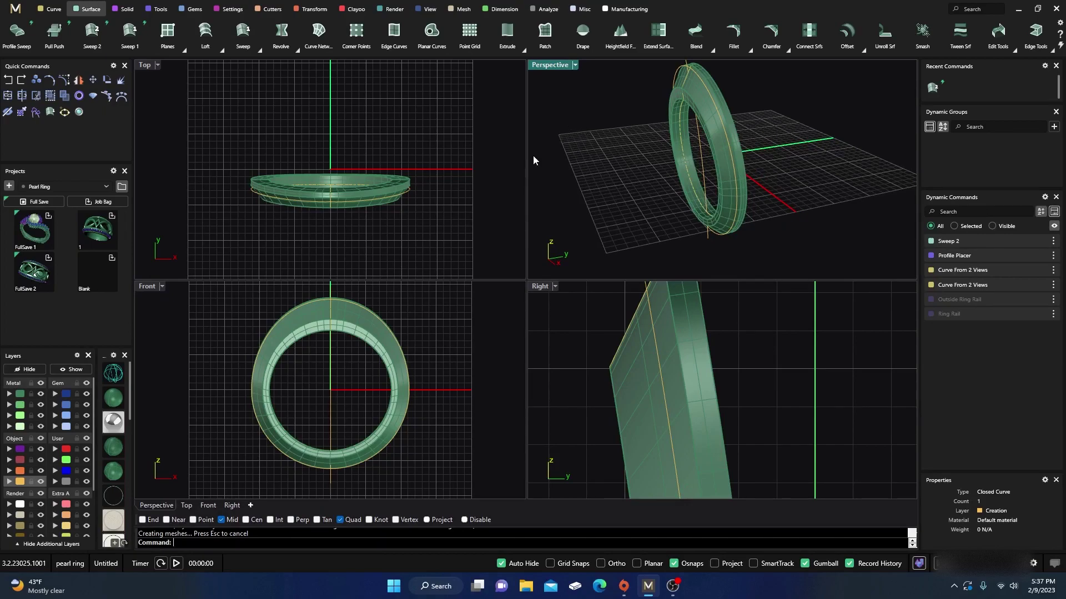
Step: Mirror a copy of the swept shank across the X axis, starting the mirror plane at 0,0,0 in the Top view
{"action": "left_click", "coordinate": [721, 187]}
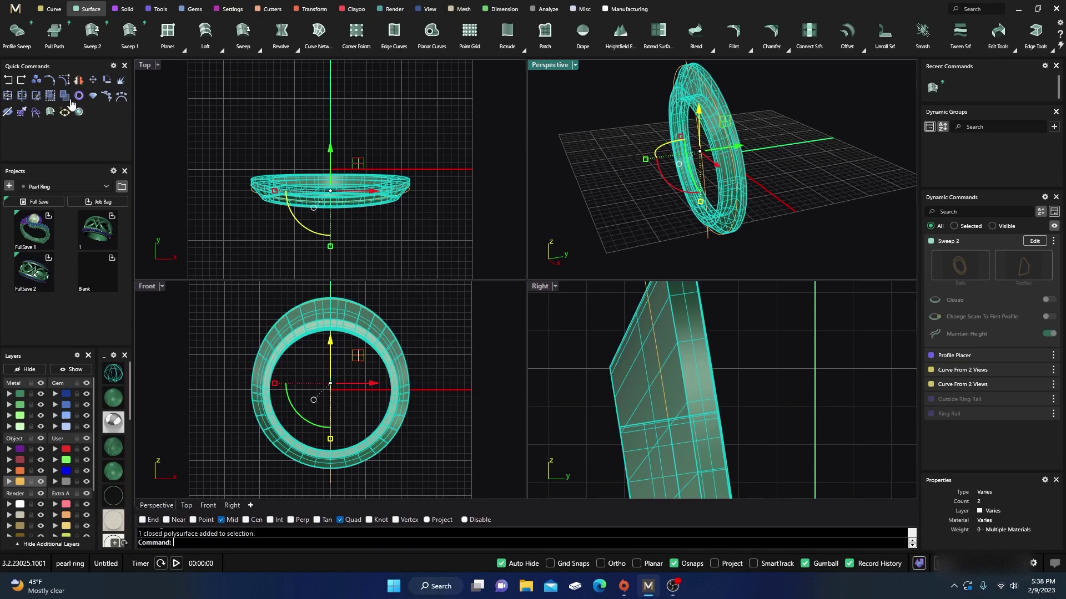
{"action": "left_click", "coordinate": [78, 80]}
{"action": "scroll", "coordinate": [614, 345], "scroll_direction": "down", "scroll_amount": 6}
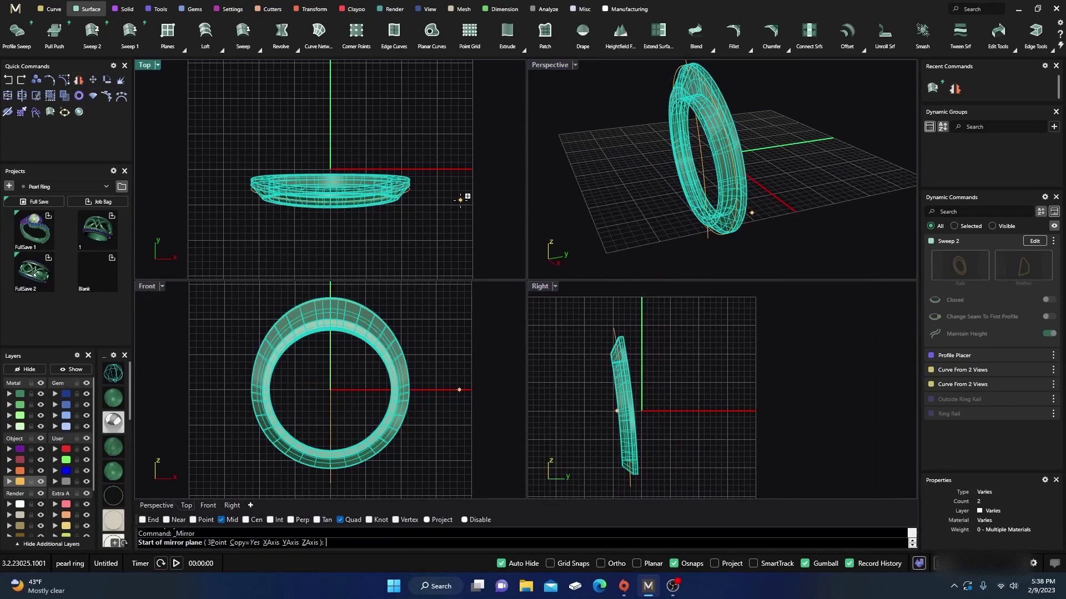
{"action": "type", "text": "0,0,0"}
{"action": "key", "text": "Return"}
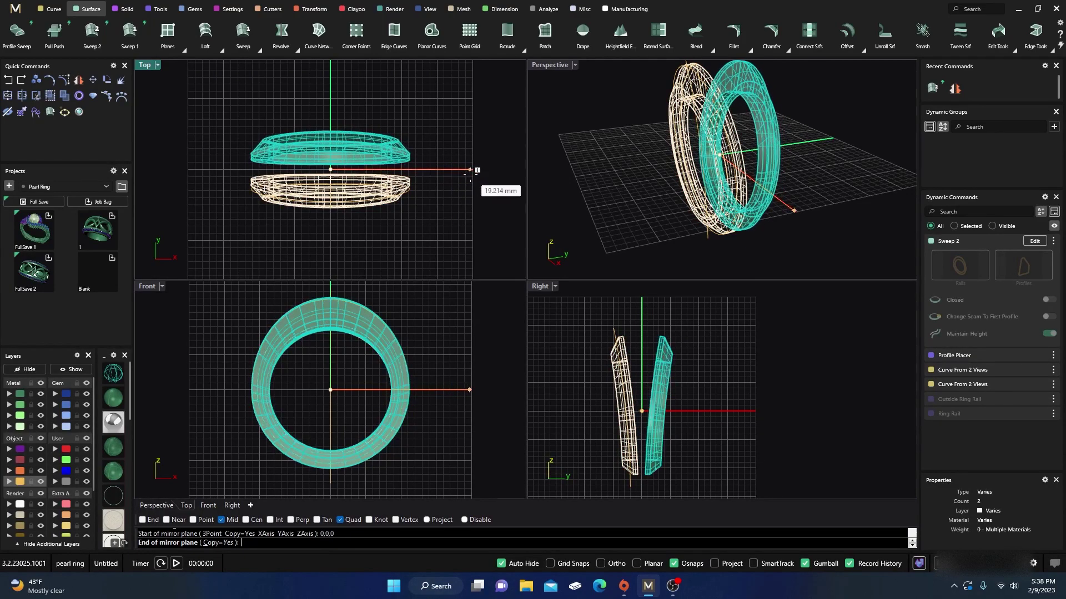
{"action": "left_click", "coordinate": [471, 170]}
{"action": "left_click", "coordinate": [591, 165]}
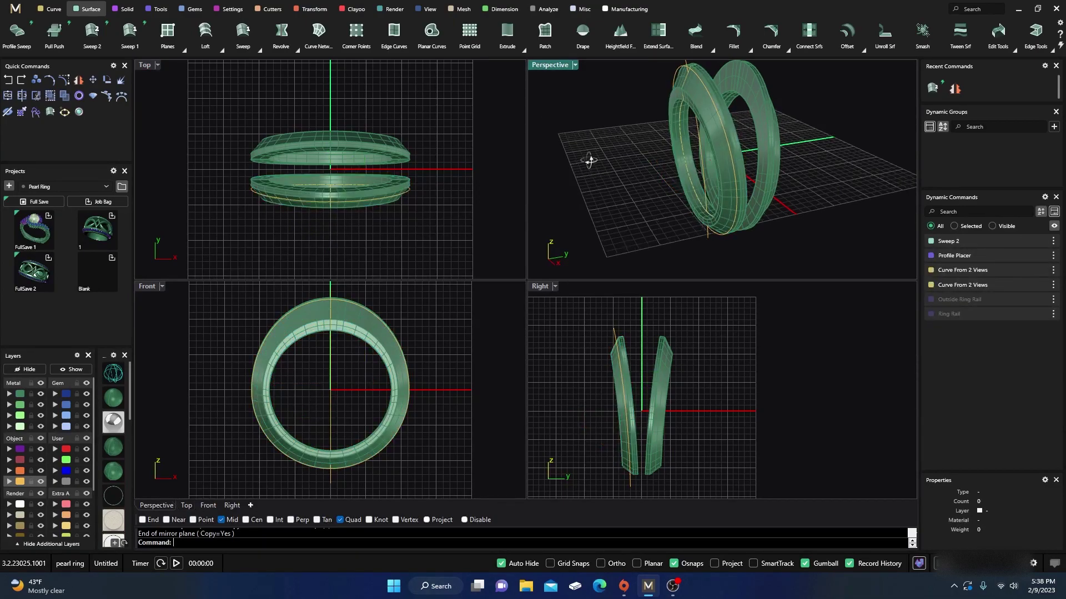
Step: Duplicate the finger-hole edges on the facing sides of both shanks with Duplicate Edge
{"action": "right_click_drag", "start_coordinate": [590, 163], "coordinate": [572, 191]}
{"action": "double_click", "coordinate": [552, 65]}
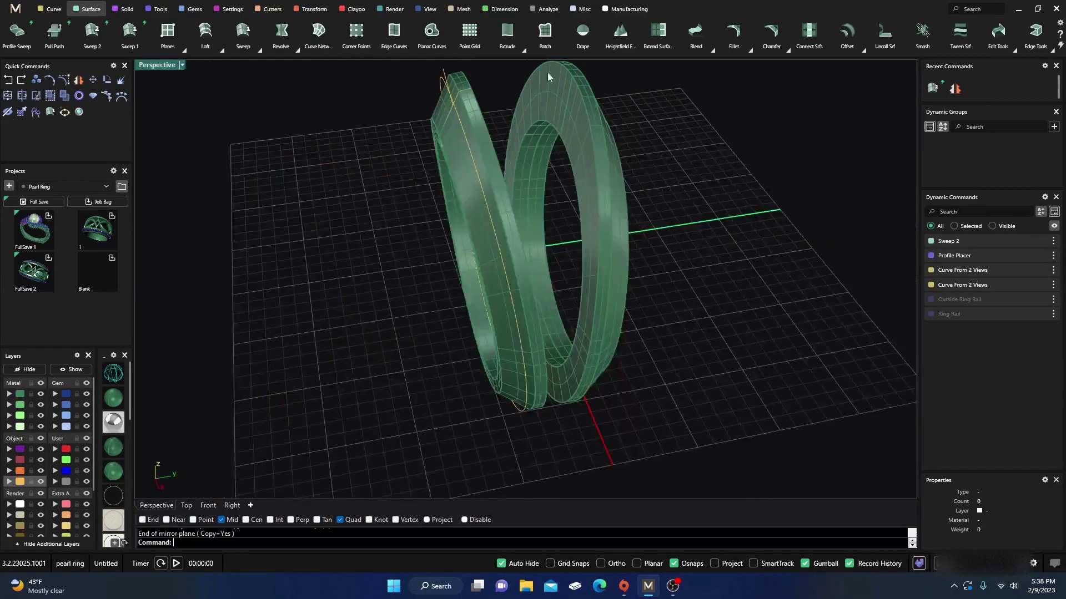
{"action": "scroll", "coordinate": [415, 302], "scroll_direction": "down", "scroll_amount": 3}
{"action": "right_click_drag", "start_coordinate": [409, 305], "coordinate": [373, 283]}
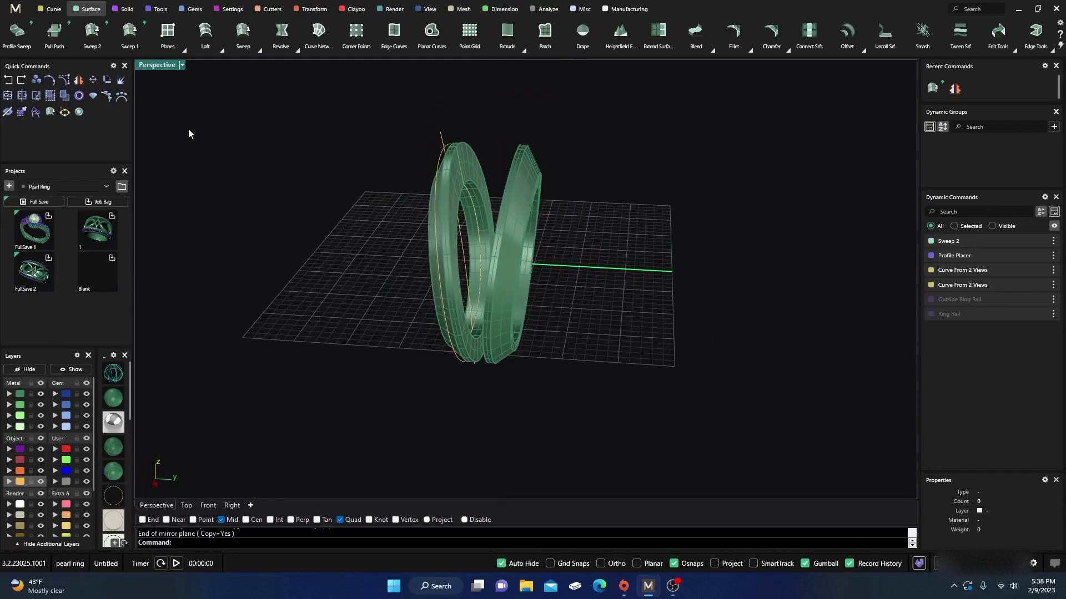
{"action": "left_click", "coordinate": [49, 15]}
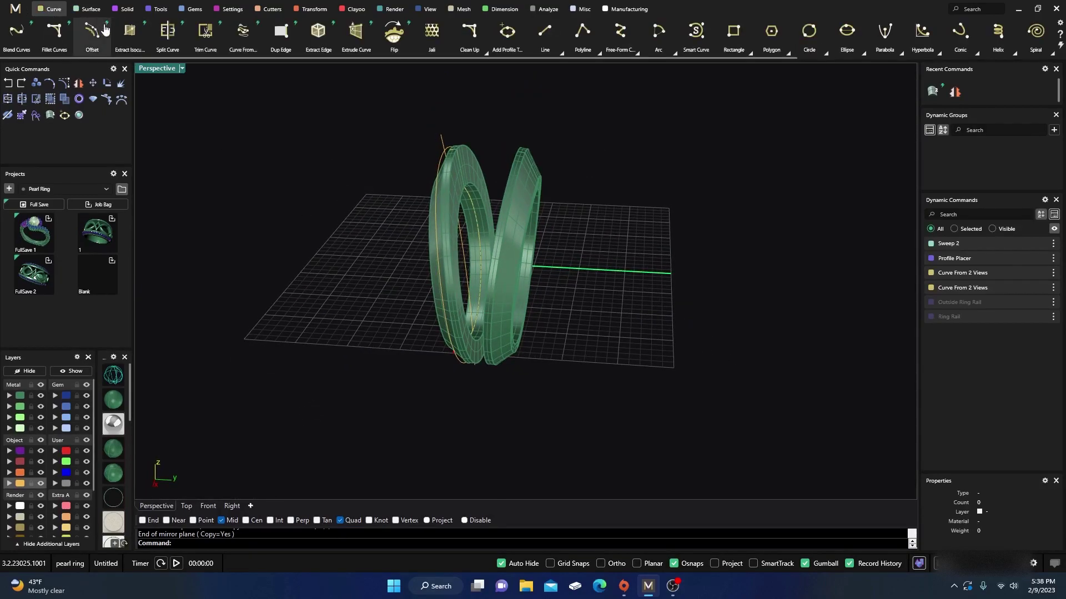
{"action": "scroll", "coordinate": [943, 33], "scroll_direction": "down", "scroll_amount": 5}
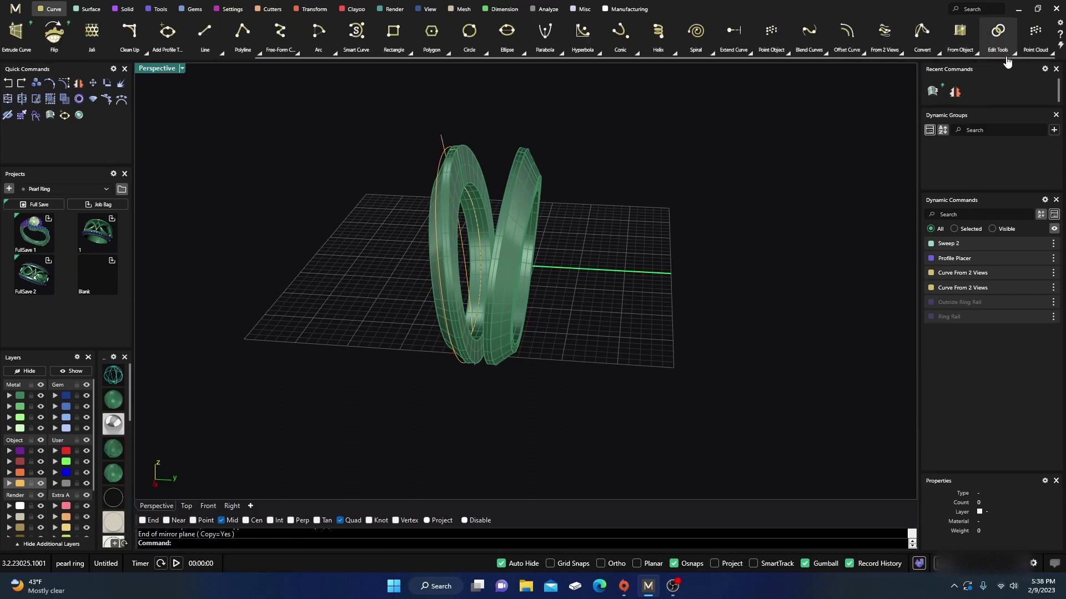
{"action": "left_click", "coordinate": [975, 52]}
{"action": "left_click", "coordinate": [443, 73]}
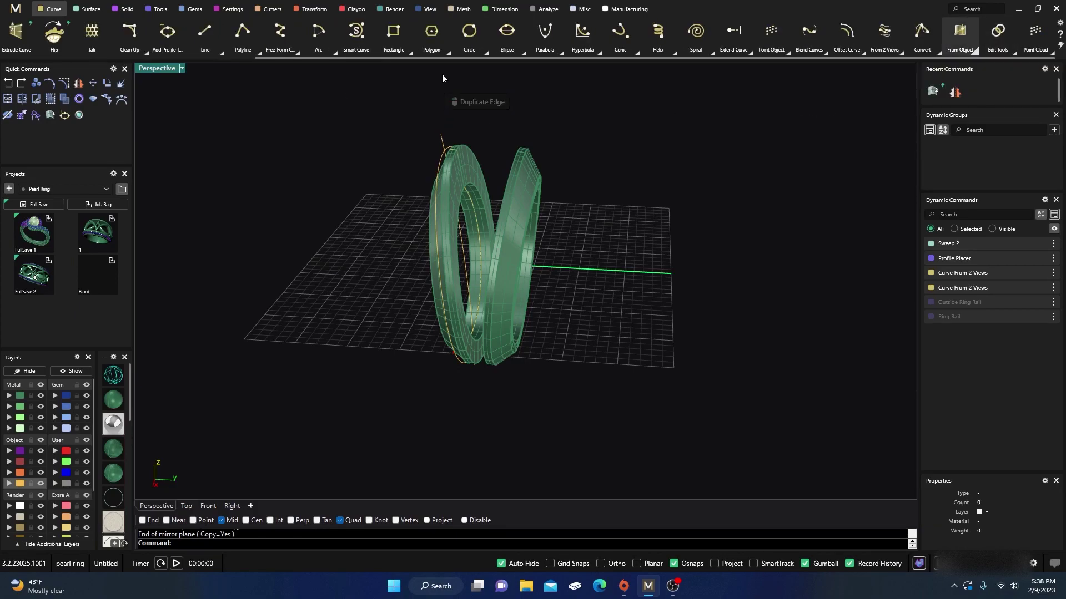
{"action": "scroll", "coordinate": [474, 198], "scroll_direction": "up", "scroll_amount": 3}
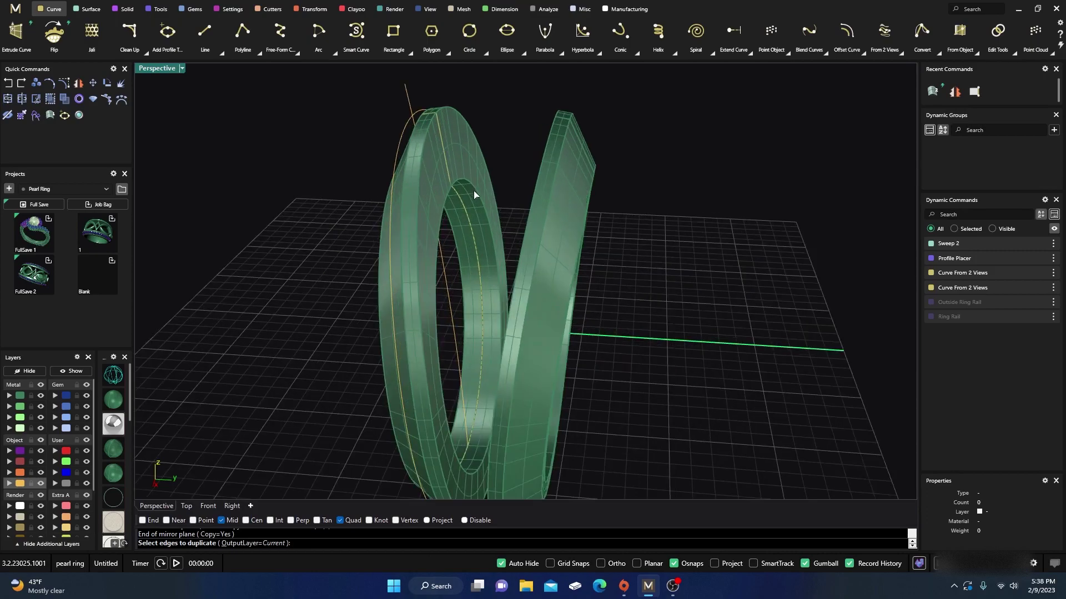
{"action": "left_click", "coordinate": [474, 191]}
{"action": "right_click_drag", "start_coordinate": [474, 191], "coordinate": [444, 229]}
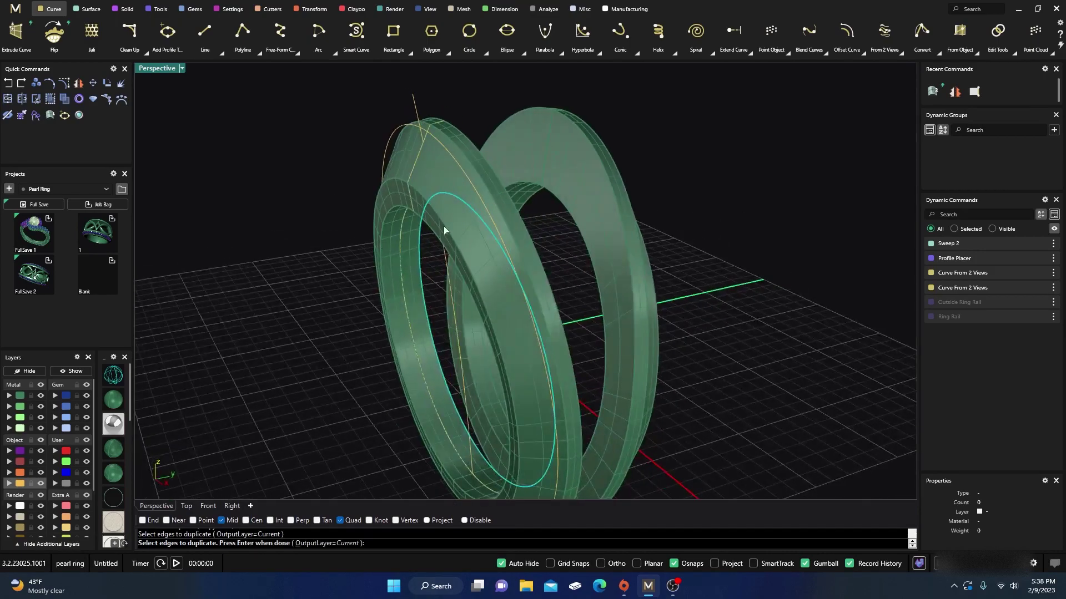
{"action": "left_click", "coordinate": [544, 208]}
{"action": "key", "text": "Return"}
Step: Draw a line across the gap between the two duplicated finger-hole edges, near the upper part of the shanks
{"action": "right_click_drag", "start_coordinate": [699, 202], "coordinate": [661, 223]}
{"action": "left_click", "coordinate": [205, 30]}
{"action": "right_click_drag", "start_coordinate": [322, 191], "coordinate": [322, 229]}
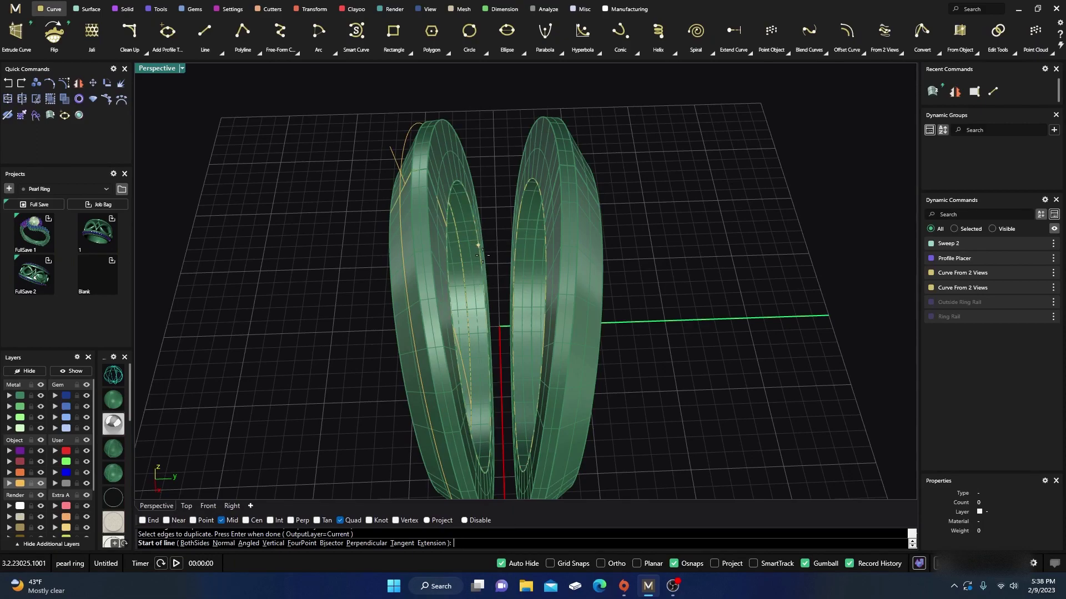
{"action": "left_click", "coordinate": [475, 221]}
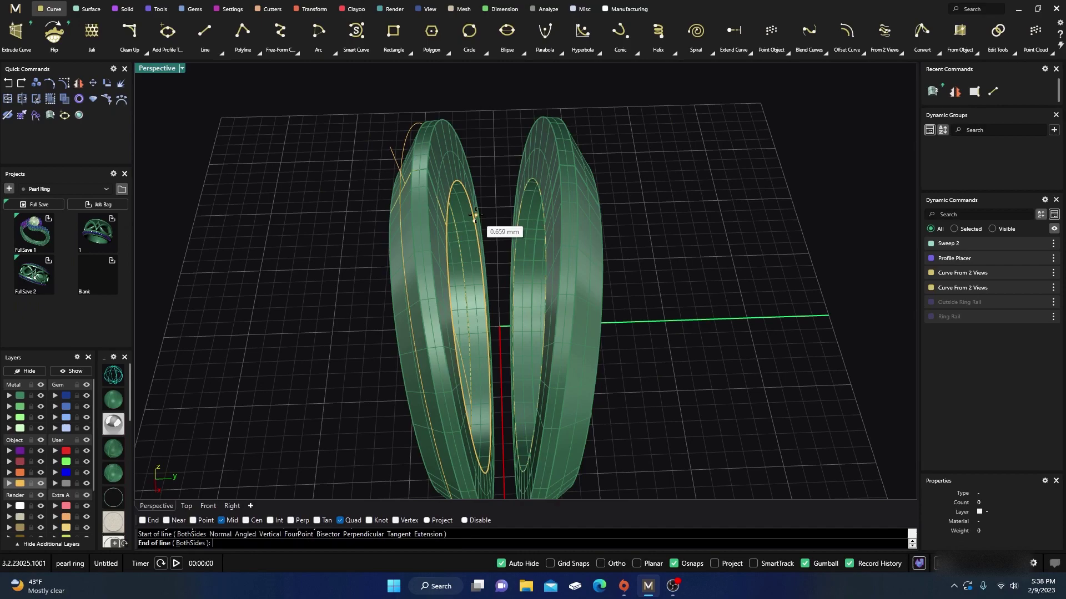
{"action": "left_click", "coordinate": [518, 221]}
Step: Draw a second line across the gap between the two duplicated finger-hole edges, near the lowest part of the shanks
{"action": "scroll", "coordinate": [521, 242], "scroll_direction": "down", "scroll_amount": 3}
{"action": "right_click_drag", "start_coordinate": [531, 330], "coordinate": [518, 361]}
{"action": "scroll", "coordinate": [482, 423], "scroll_direction": "up", "scroll_amount": 4}
{"action": "key", "text": "Return"}
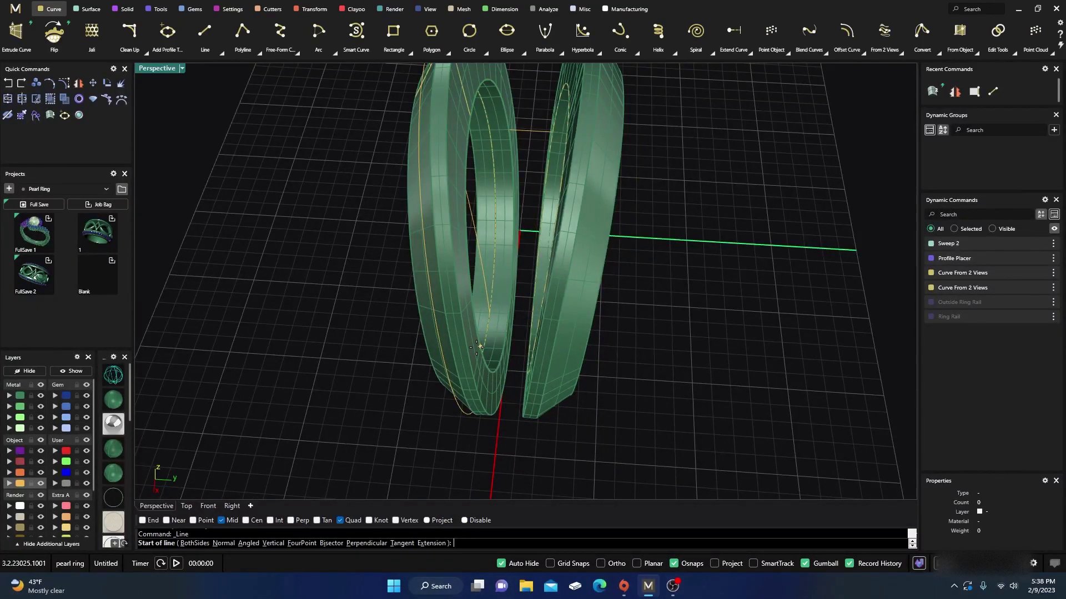
{"action": "left_click", "coordinate": [488, 366]}
{"action": "right_click_drag", "start_coordinate": [487, 366], "coordinate": [553, 367]}
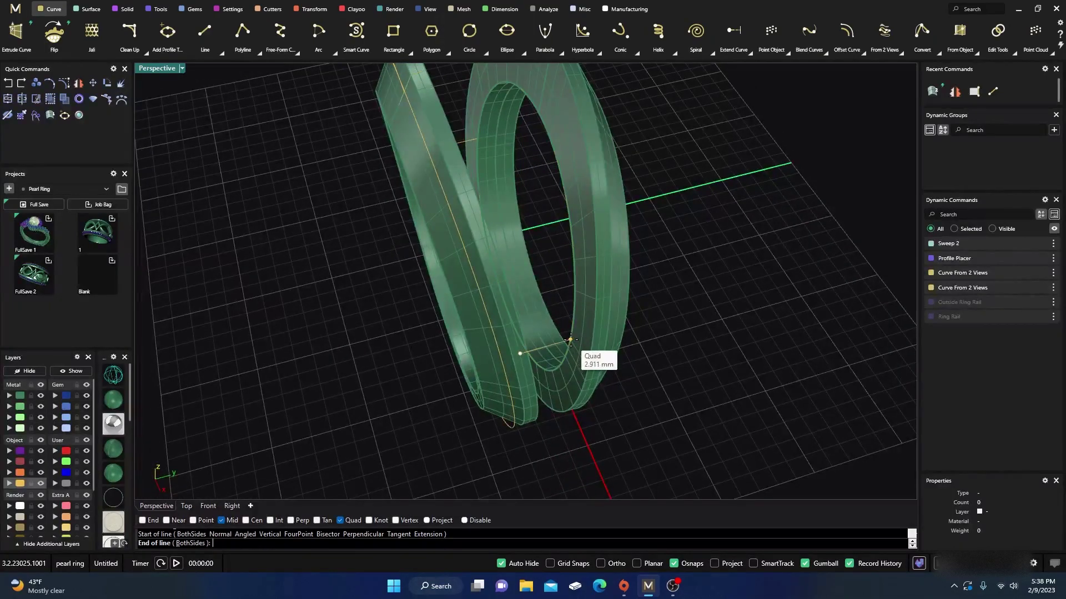
{"action": "left_click", "coordinate": [570, 341]}
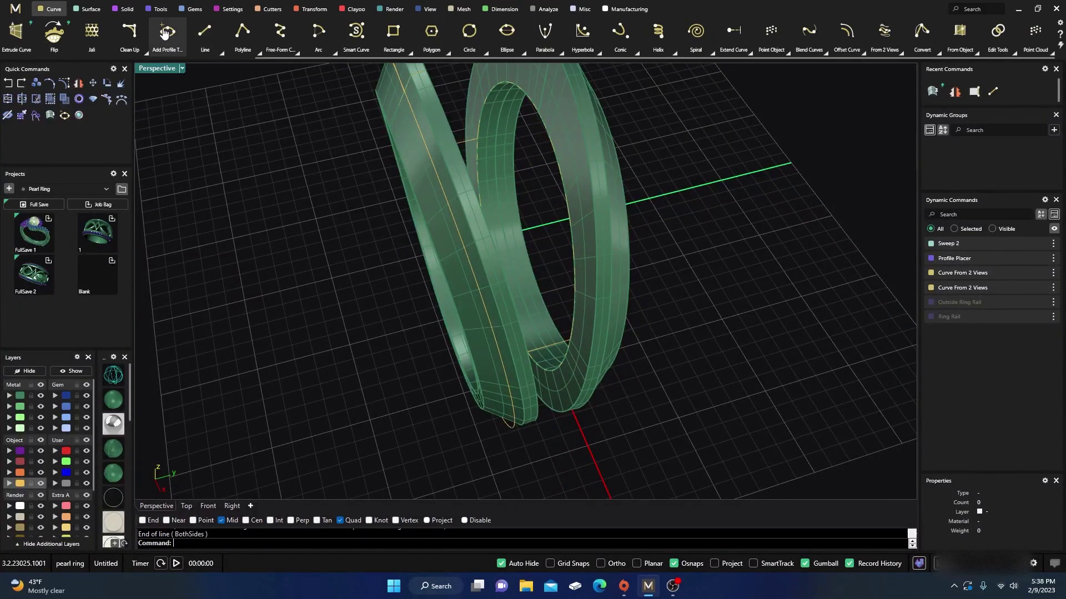
Step: Sweep a surface along the two duplicated finger-hole edges as rails, with the connecting lines as cross-sections
{"action": "left_click", "coordinate": [88, 9]}
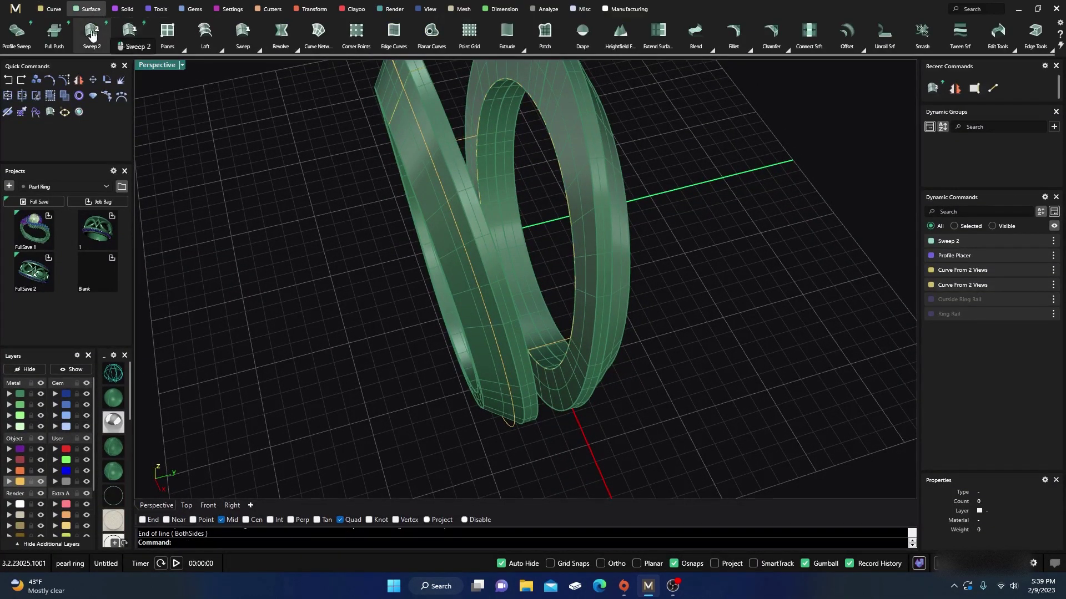
{"action": "left_click", "coordinate": [259, 54]}
{"action": "scroll", "coordinate": [322, 224], "scroll_direction": "down", "scroll_amount": 2}
{"action": "right_click_drag", "start_coordinate": [328, 244], "coordinate": [329, 255]}
{"action": "right_click_drag", "start_coordinate": [469, 187], "coordinate": [457, 198]}
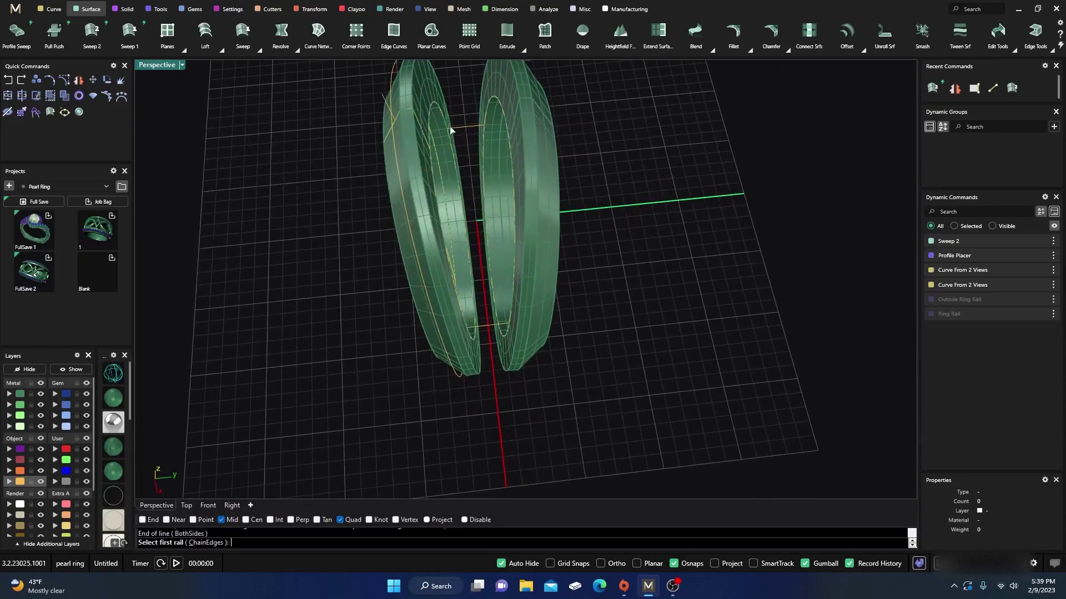
{"action": "scroll", "coordinate": [456, 146], "scroll_direction": "up", "scroll_amount": 5}
{"action": "left_click", "coordinate": [440, 121]}
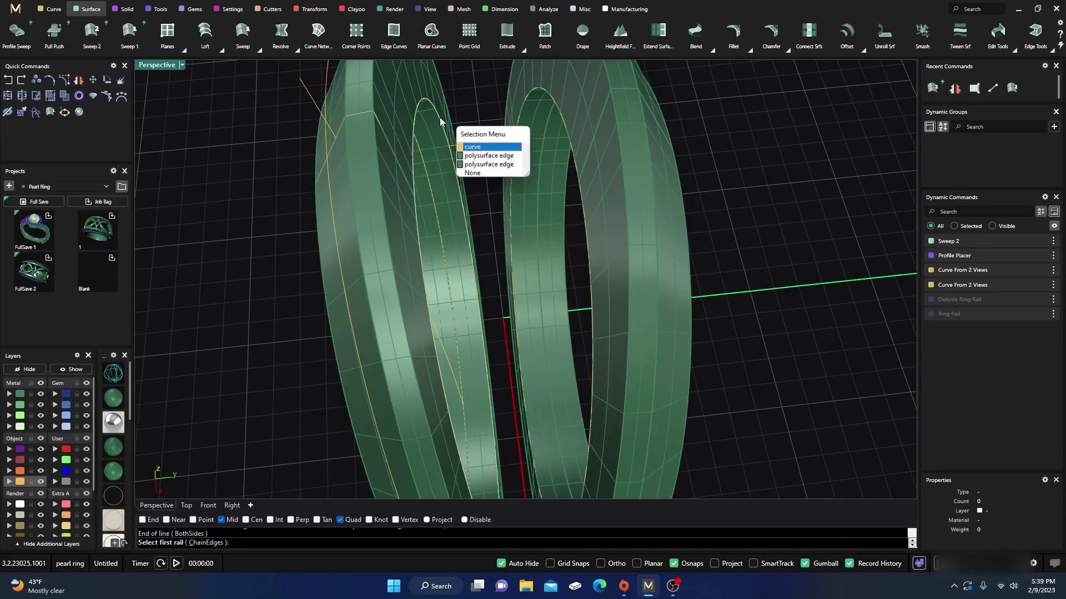
{"action": "left_click", "coordinate": [472, 151]}
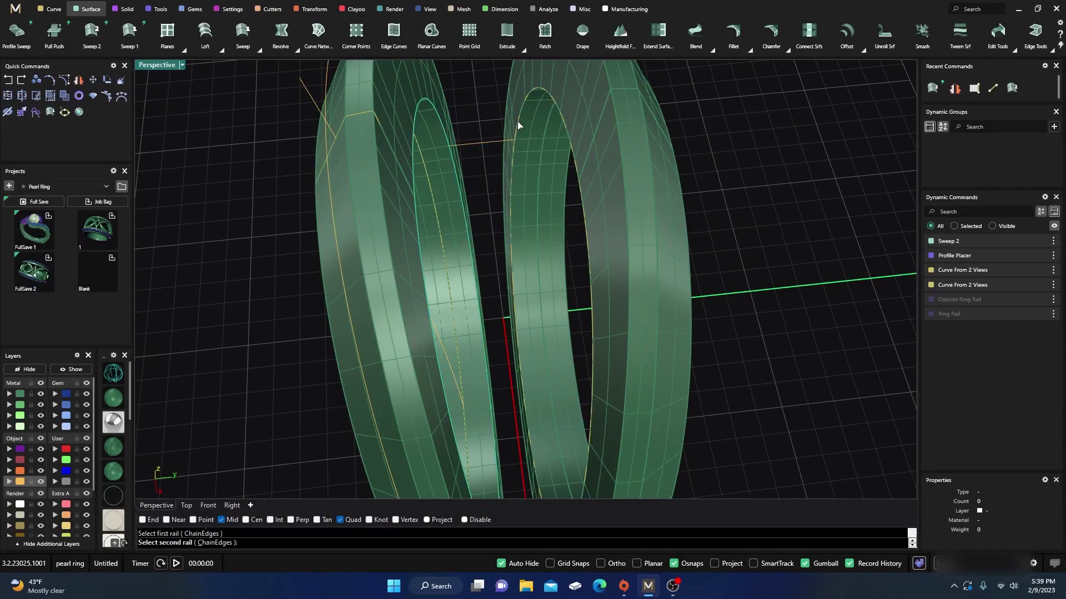
{"action": "left_click", "coordinate": [516, 121]}
{"action": "left_click", "coordinate": [550, 150]}
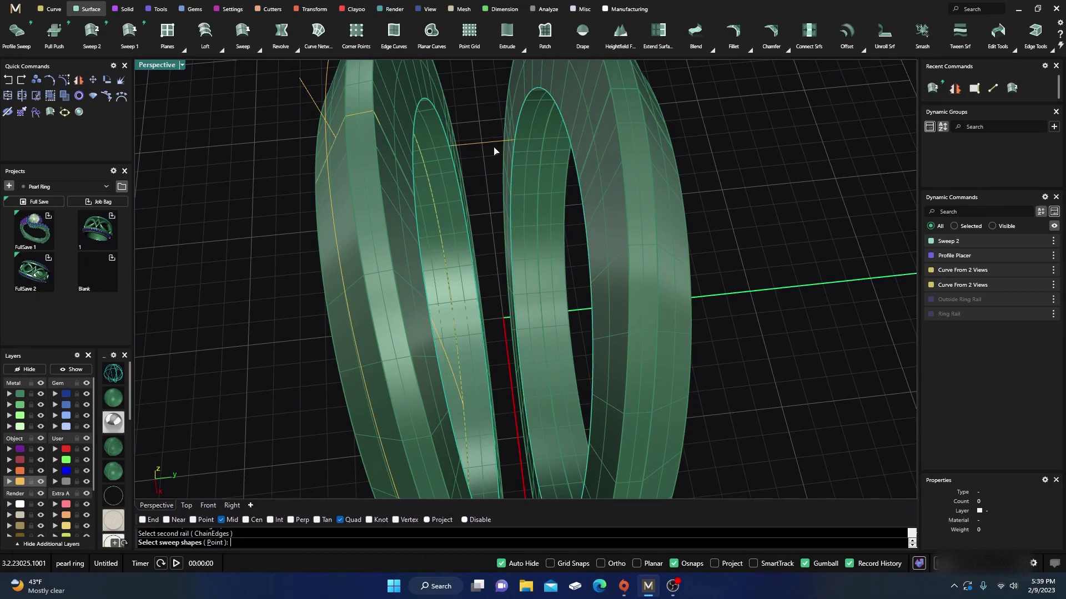
{"action": "scroll", "coordinate": [486, 133], "scroll_direction": "down", "scroll_amount": 5}
{"action": "key", "text": "Return"}
{"action": "key", "text": "Return"}
Step: Move the swept surface between the shanks to the Metal 04 layer
{"action": "right_click_drag", "start_coordinate": [350, 352], "coordinate": [448, 289]}
{"action": "left_click", "coordinate": [447, 289]}
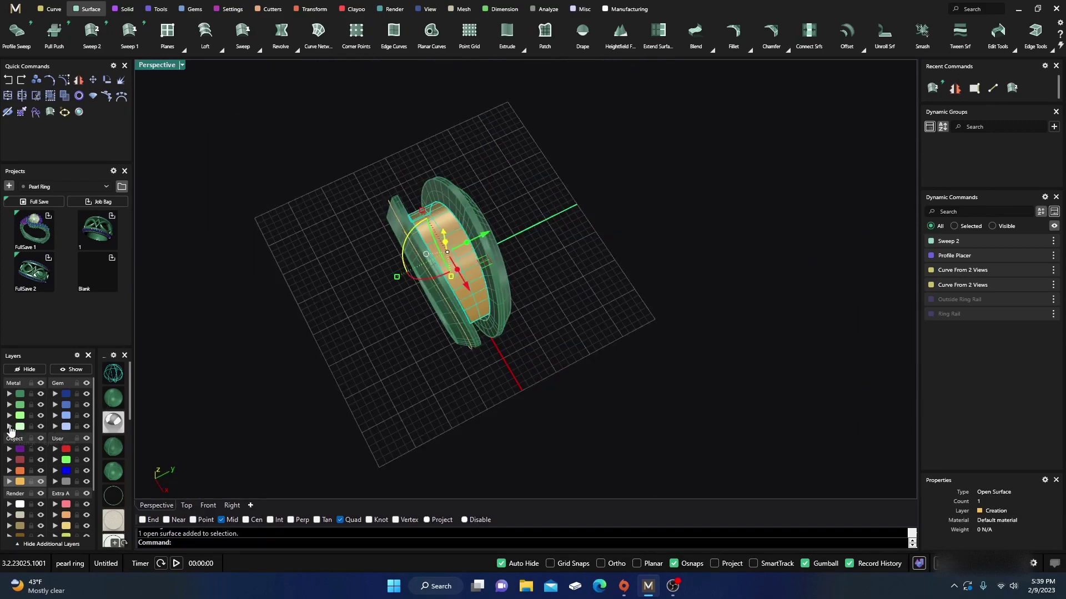
{"action": "left_click", "coordinate": [10, 428]}
{"action": "left_click", "coordinate": [440, 248]}
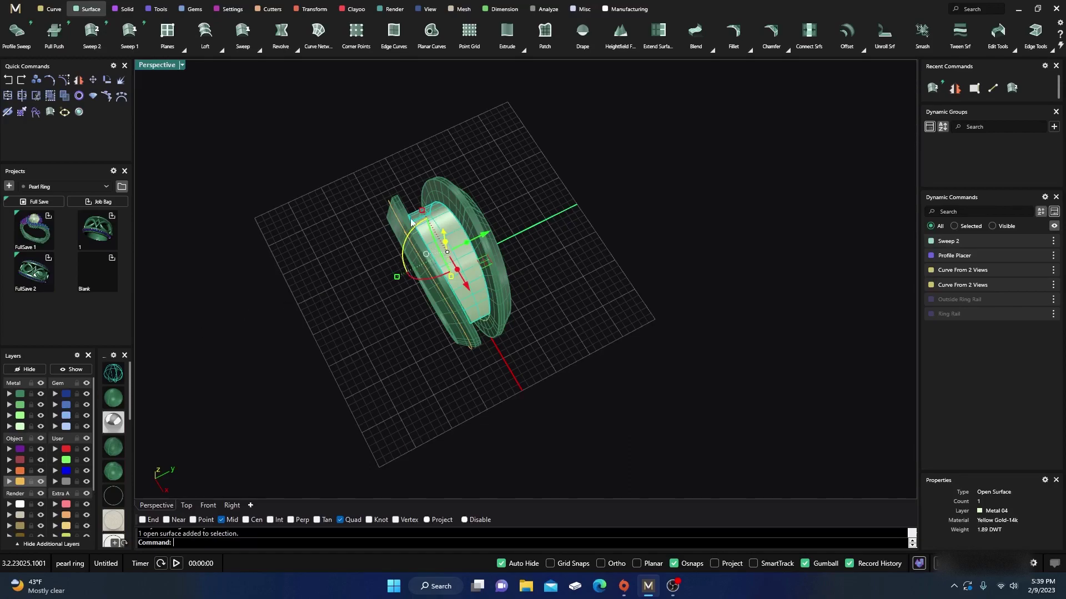
Step: Unroll the swept inner surface into a flat strip with Auto Base
{"action": "left_click", "coordinate": [320, 9]}
{"action": "left_click", "coordinate": [54, 32]}
{"action": "right_click_drag", "start_coordinate": [264, 224], "coordinate": [349, 309]}
{"action": "right_click", "coordinate": [348, 316]}
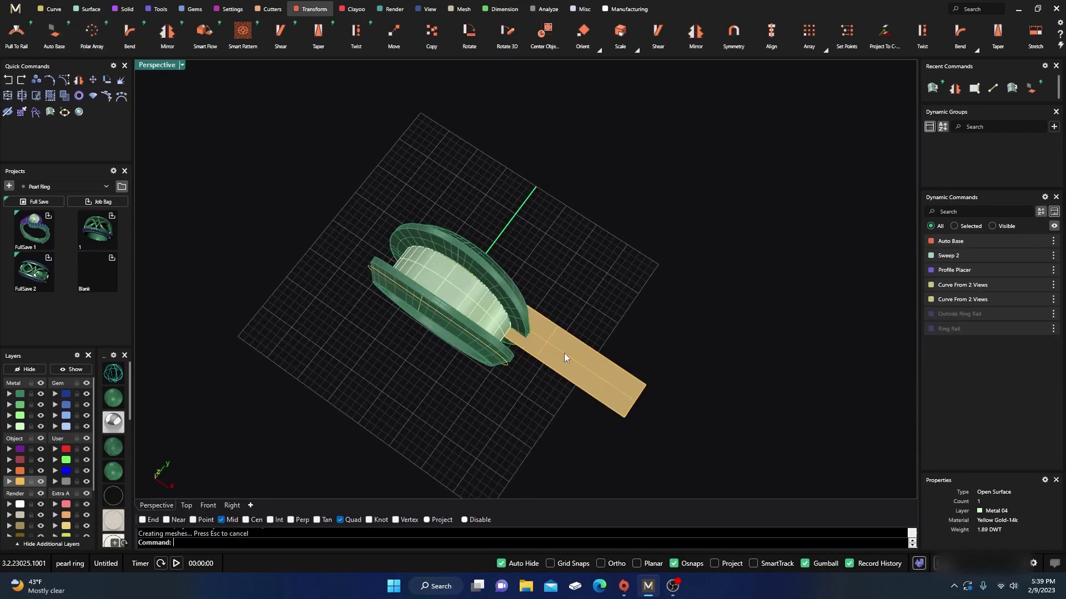
Step: Move the flat strip clear of the ring in the positive Y direction and assign it to the Ground Plane layer
{"action": "left_click", "coordinate": [564, 357]}
{"action": "left_click_drag", "start_coordinate": [578, 333], "coordinate": [524, 197]}
{"action": "double_click", "coordinate": [157, 66]}
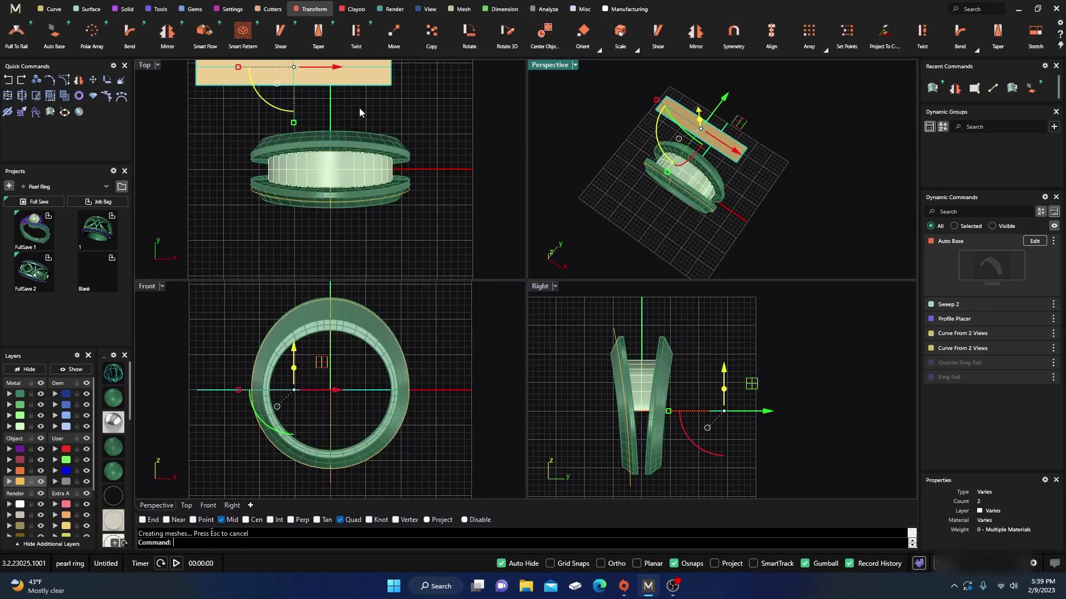
{"action": "scroll", "coordinate": [450, 123], "scroll_direction": "up", "scroll_amount": 2}
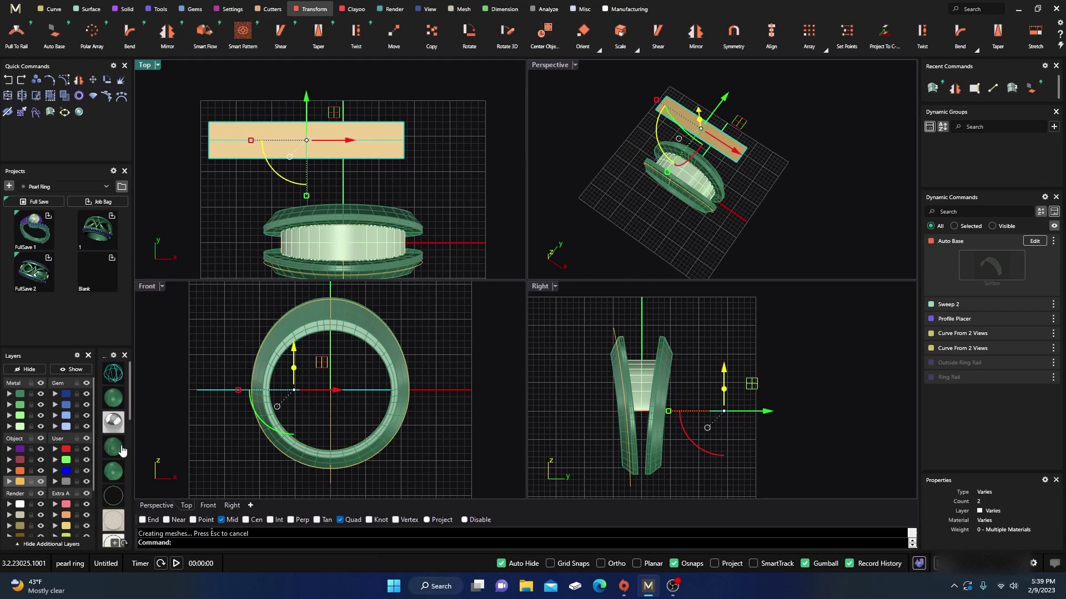
{"action": "left_click", "coordinate": [8, 518]}
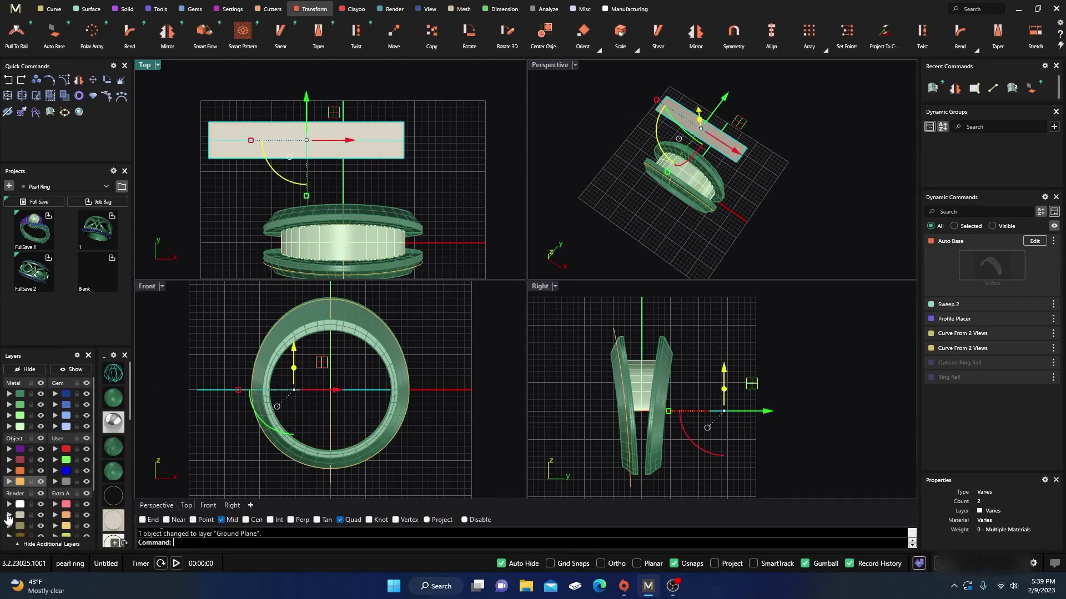
{"action": "left_click", "coordinate": [487, 113]}
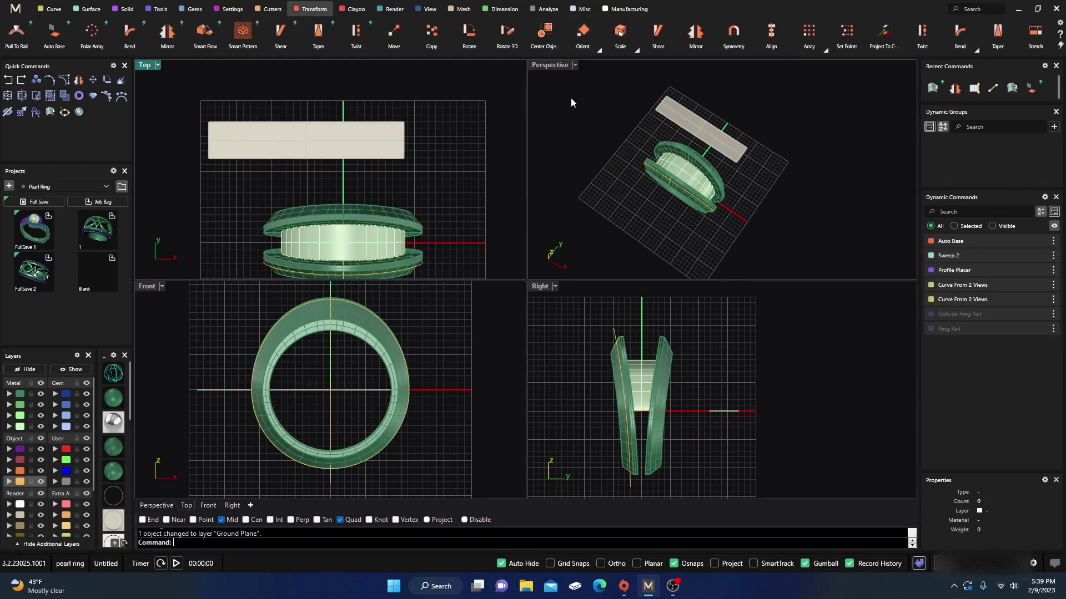
Step: Duplicate all four edges of the flat strip with Duplicate Edge, then hide the Ground Plane layer
{"action": "left_click", "coordinate": [974, 88]}
{"action": "left_click", "coordinate": [334, 123]}
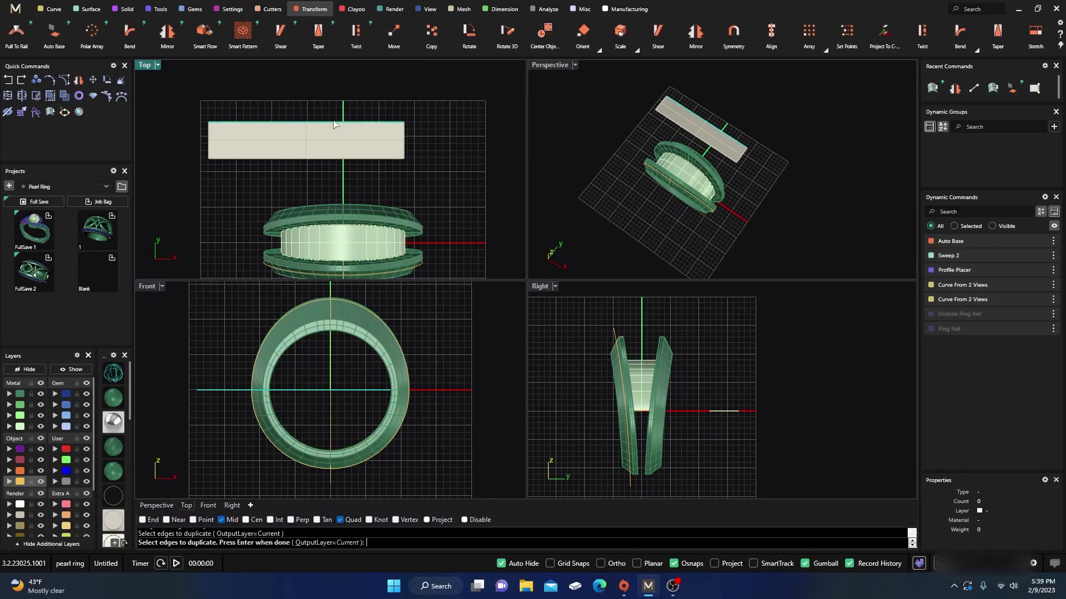
{"action": "left_click", "coordinate": [404, 147]}
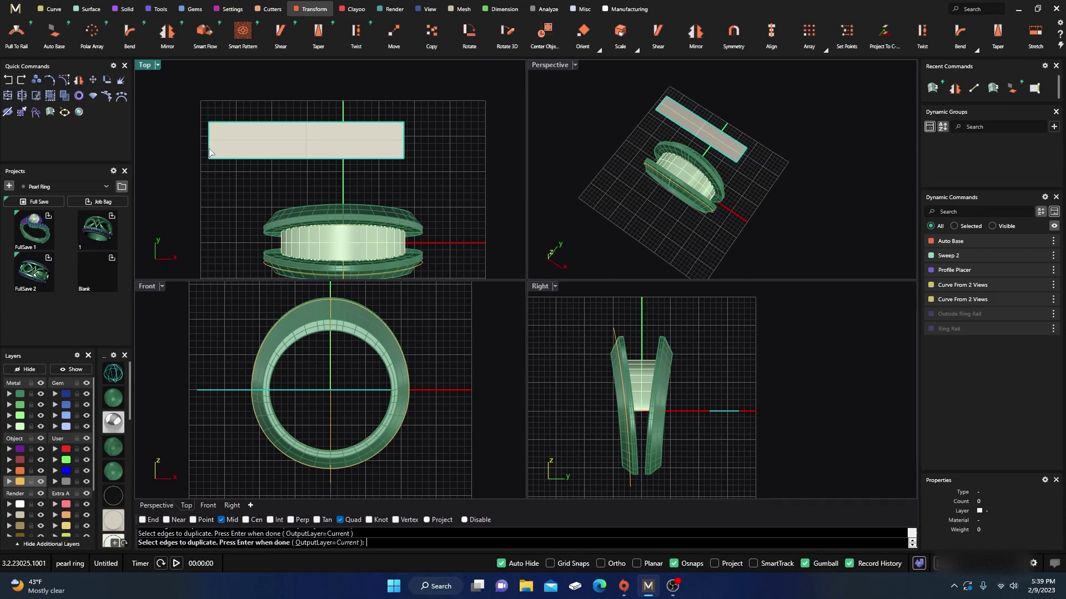
{"action": "key", "text": "Return"}
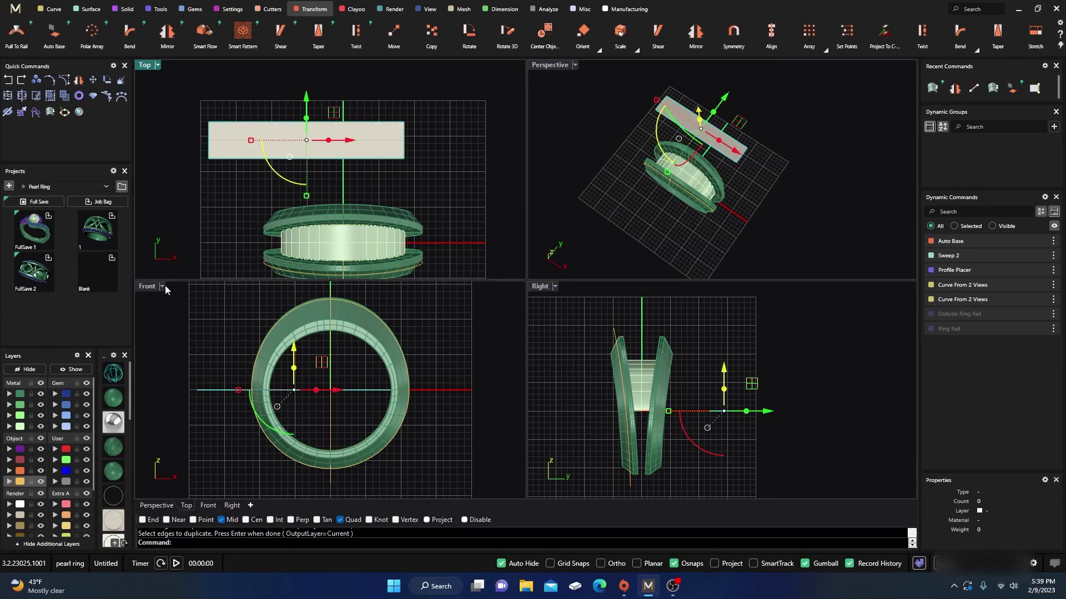
{"action": "left_click", "coordinate": [41, 515]}
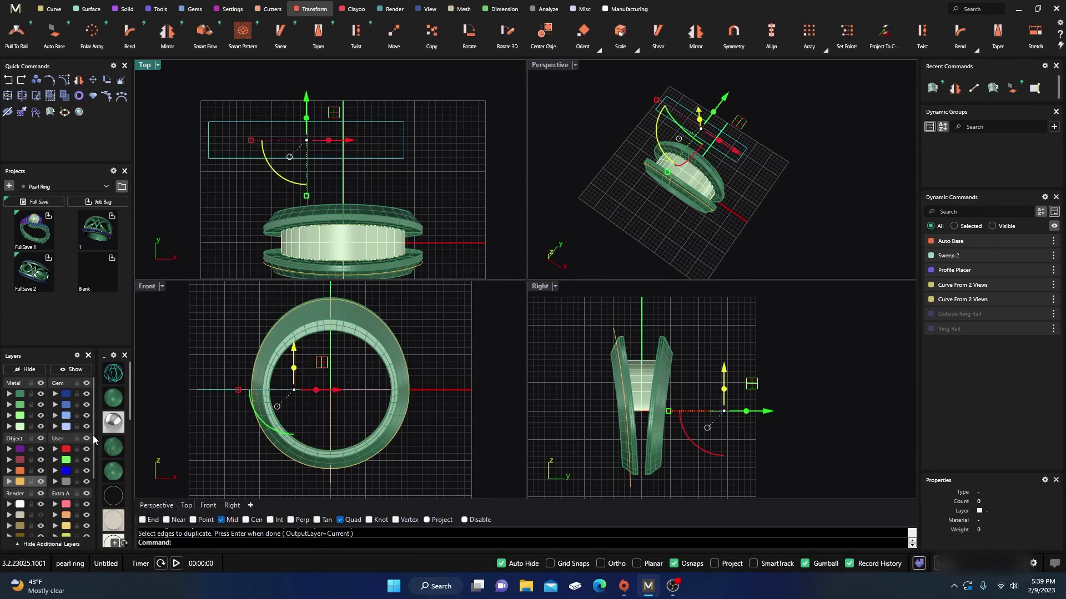
{"action": "left_click", "coordinate": [225, 192]}
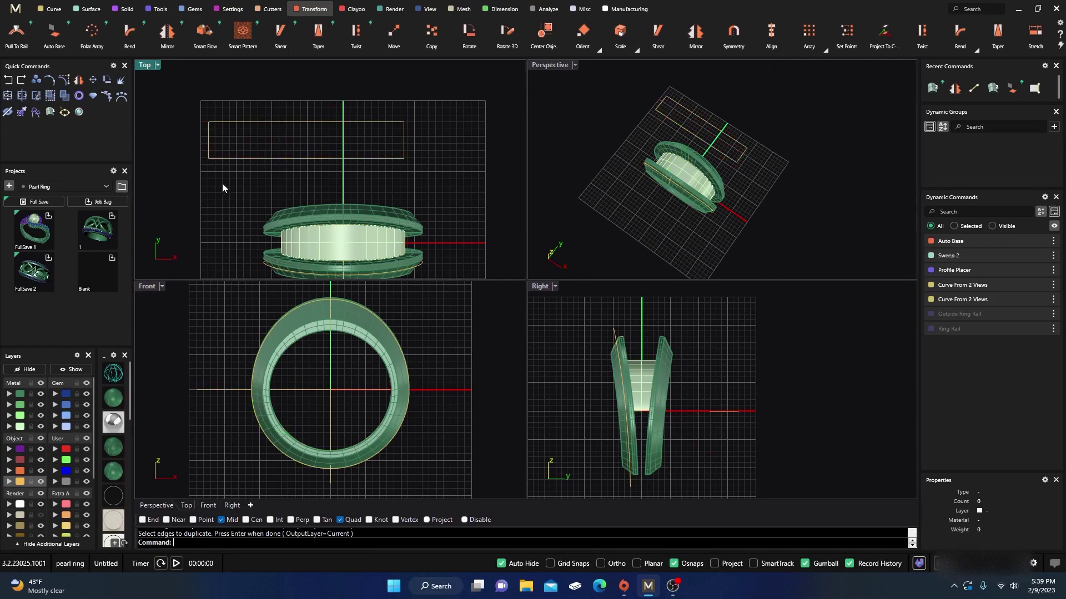
Step: Draw a lengthwise centre line through the rectangular outline, joining the midpoints of its short sides
{"action": "left_click", "coordinate": [973, 91]}
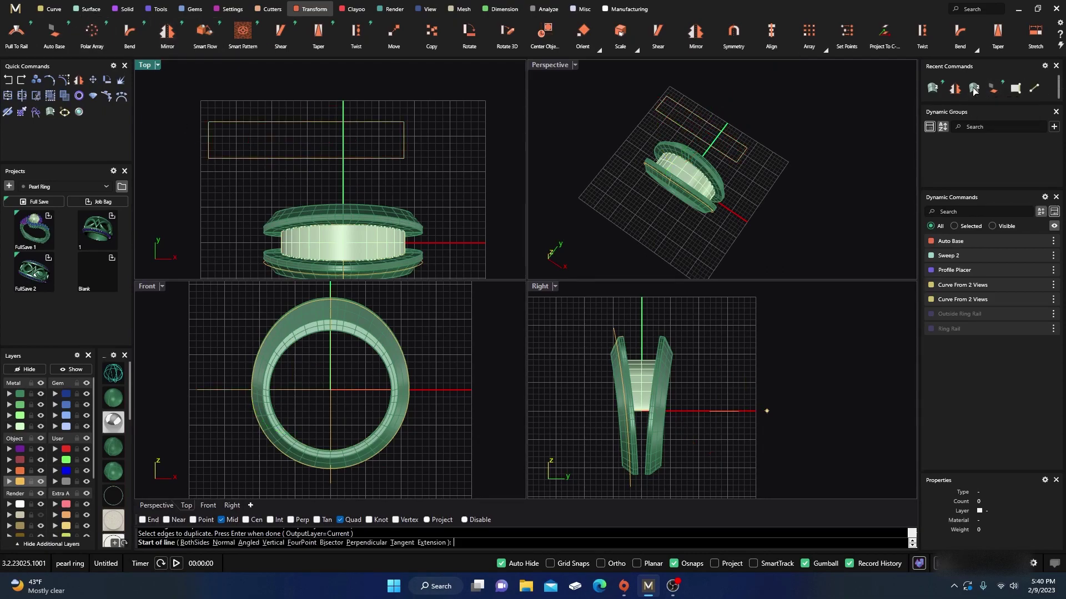
{"action": "left_click", "coordinate": [211, 141]}
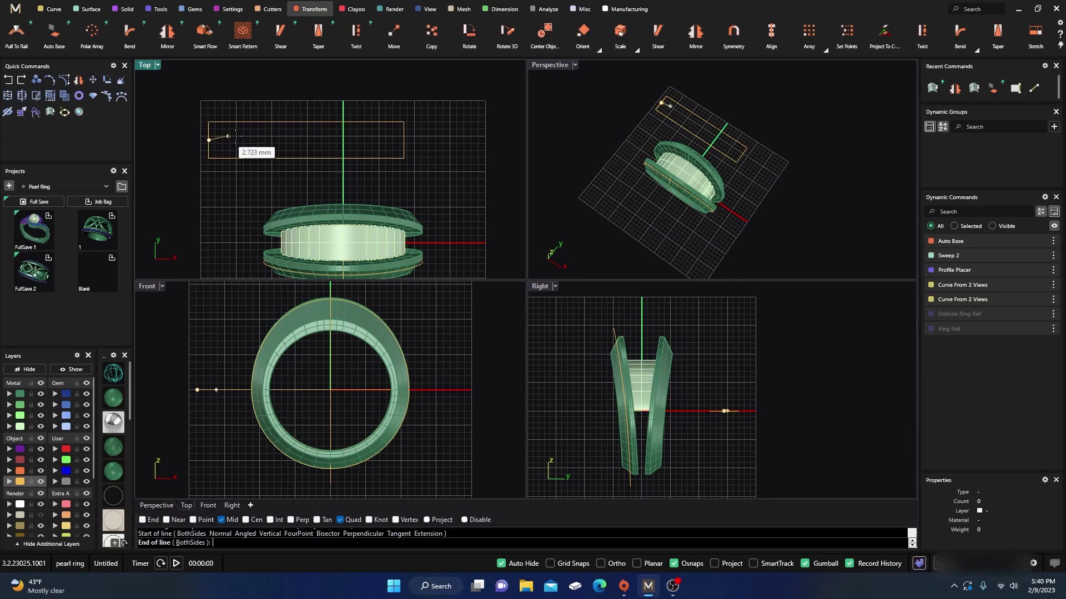
{"action": "left_click", "coordinate": [401, 141]}
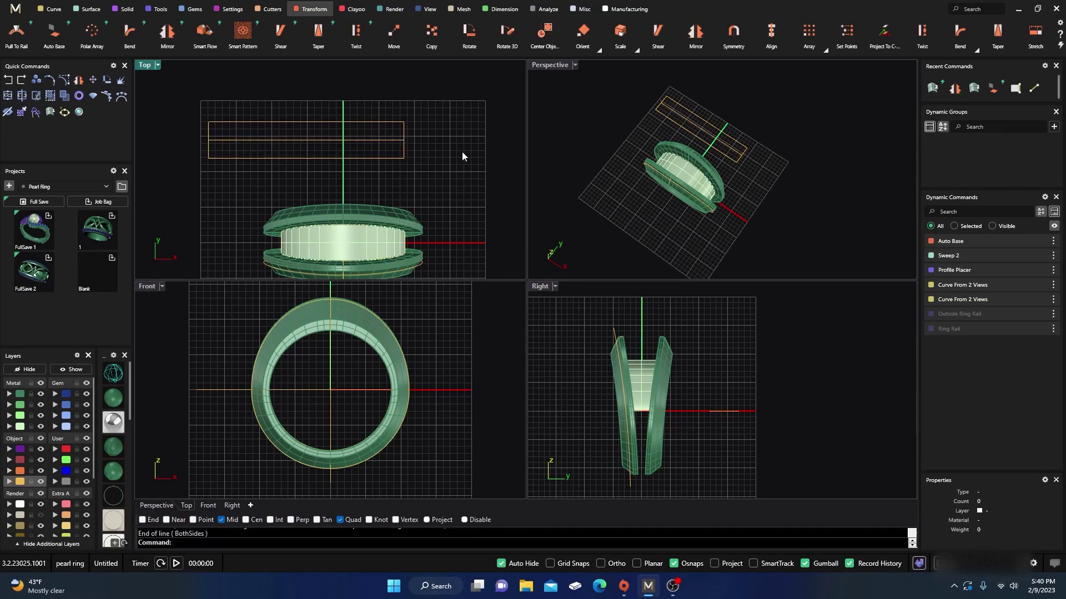
Step: Set up Object On Curve on the outline's centre line, choosing the crossed-branch setting decoration from the object library
{"action": "scroll", "coordinate": [474, 154], "scroll_direction": "down", "scroll_amount": 3}
{"action": "scroll", "coordinate": [473, 155], "scroll_direction": "up", "scroll_amount": 2}
{"action": "left_click", "coordinate": [292, 144]}
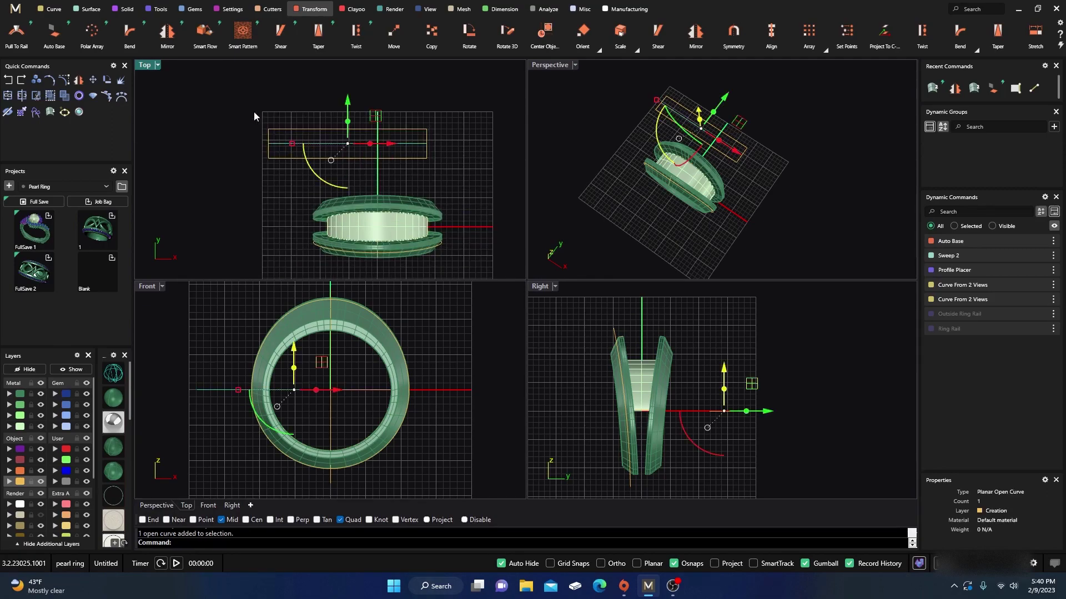
{"action": "left_click", "coordinate": [127, 9]}
{"action": "left_click", "coordinate": [167, 35]}
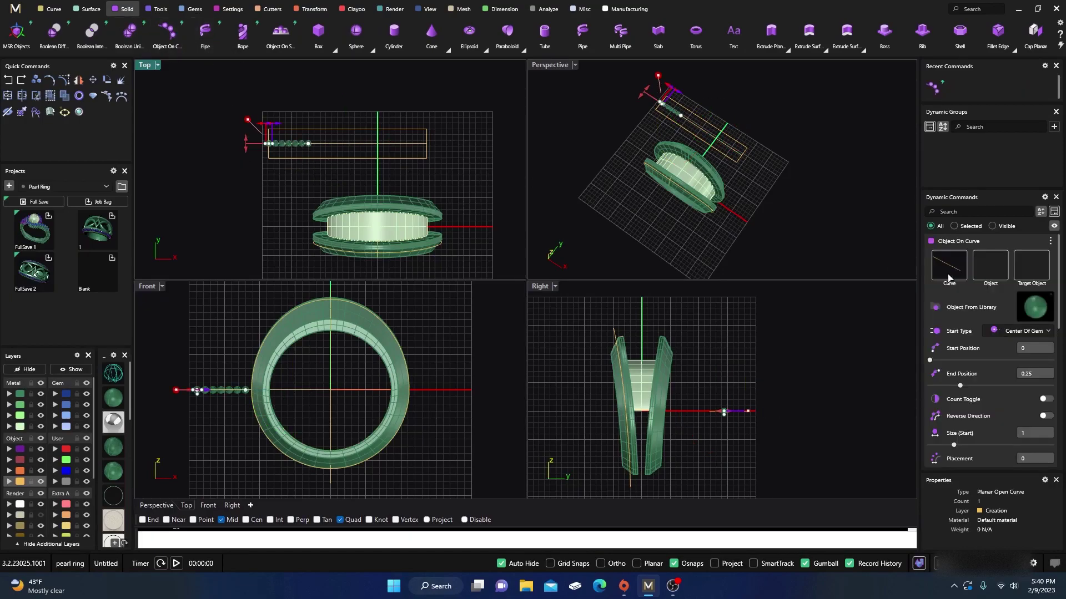
{"action": "left_click", "coordinate": [1033, 314]}
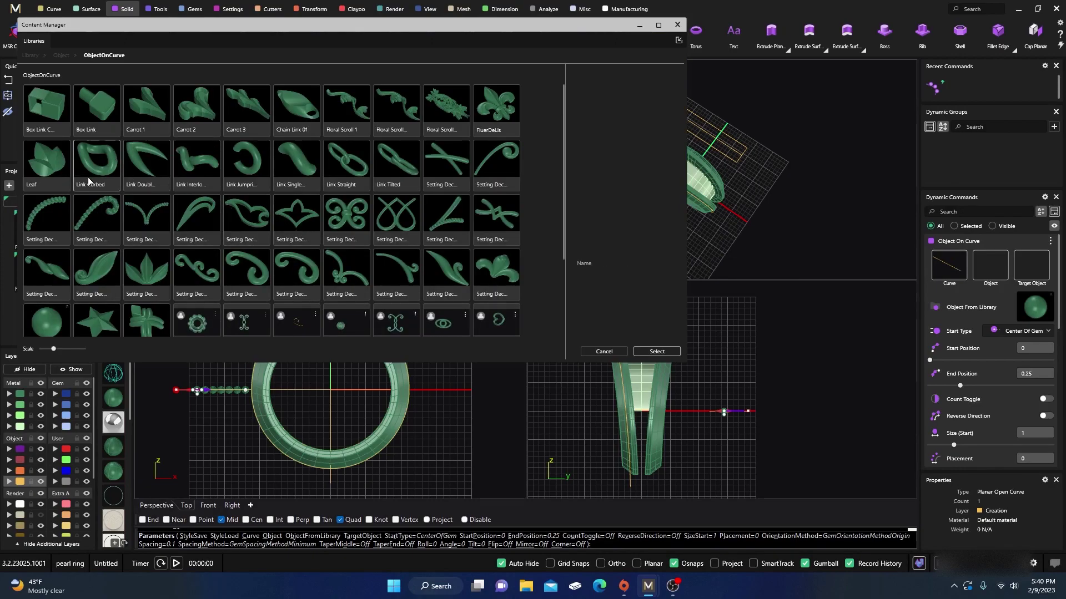
{"action": "left_click", "coordinate": [490, 218]}
{"action": "left_click", "coordinate": [657, 351]}
{"action": "left_click", "coordinate": [678, 24]}
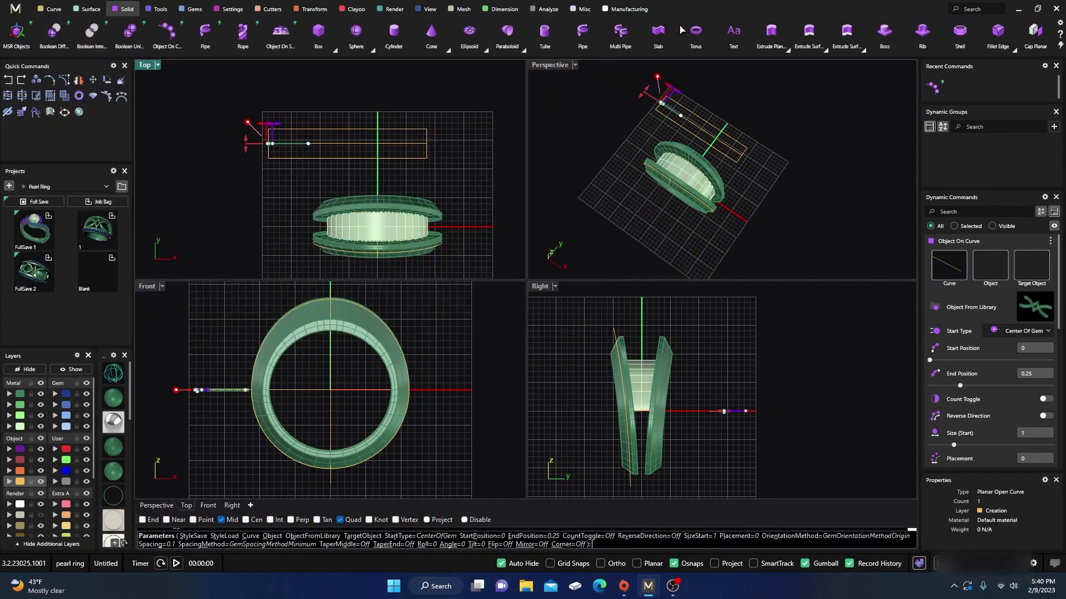
Step: Set the orientation method to Gem Orientation Method Down and shorten the end position to about 0.03, leaving one decoration
{"action": "scroll", "coordinate": [299, 141], "scroll_direction": "up", "scroll_amount": 3}
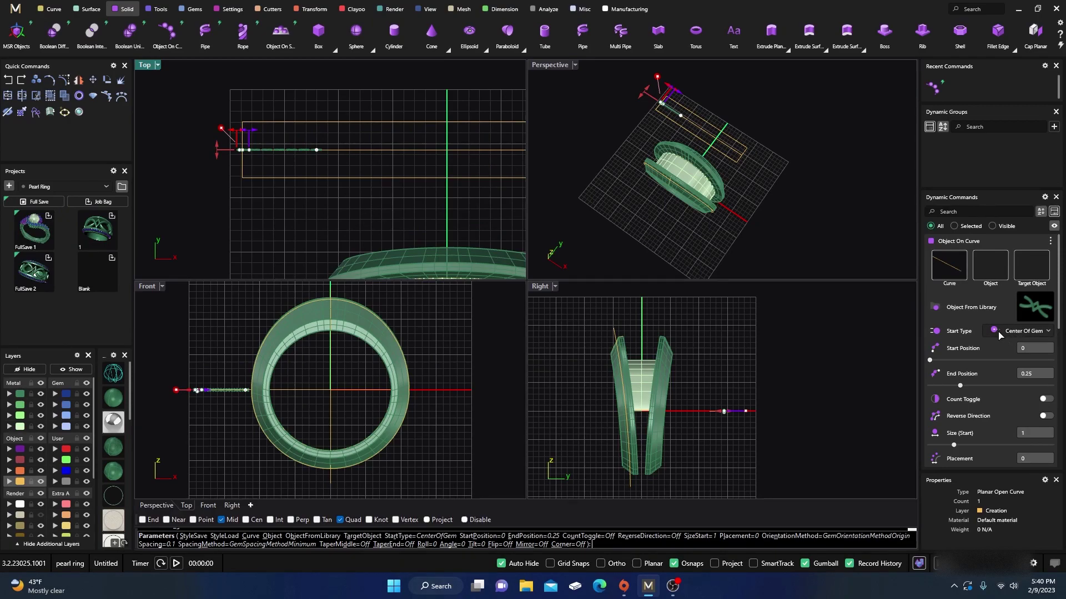
{"action": "scroll", "coordinate": [996, 333], "scroll_direction": "down", "scroll_amount": 3}
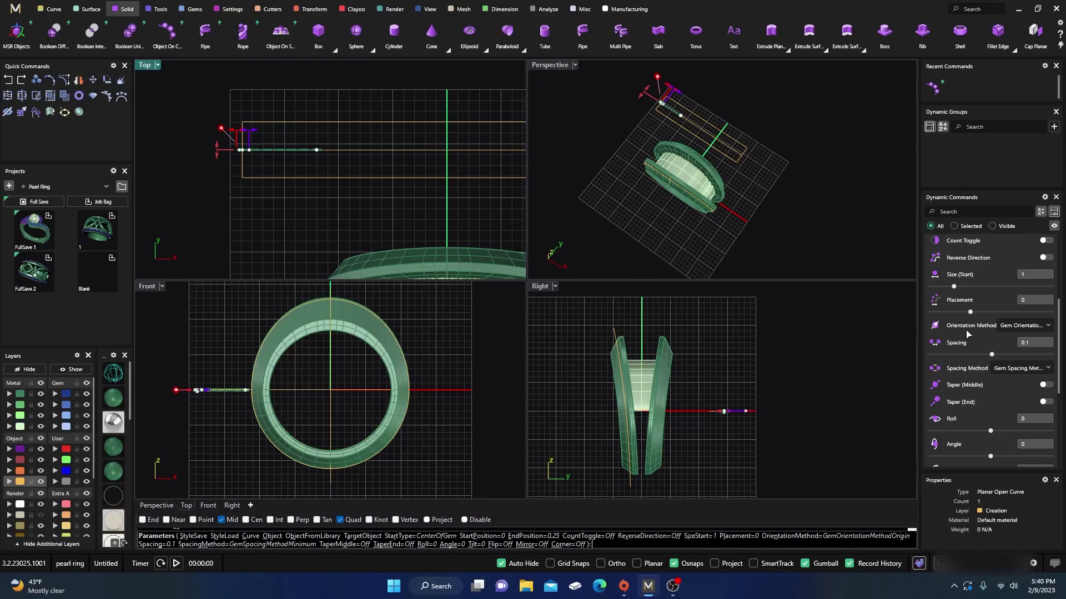
{"action": "left_click", "coordinate": [1034, 328]}
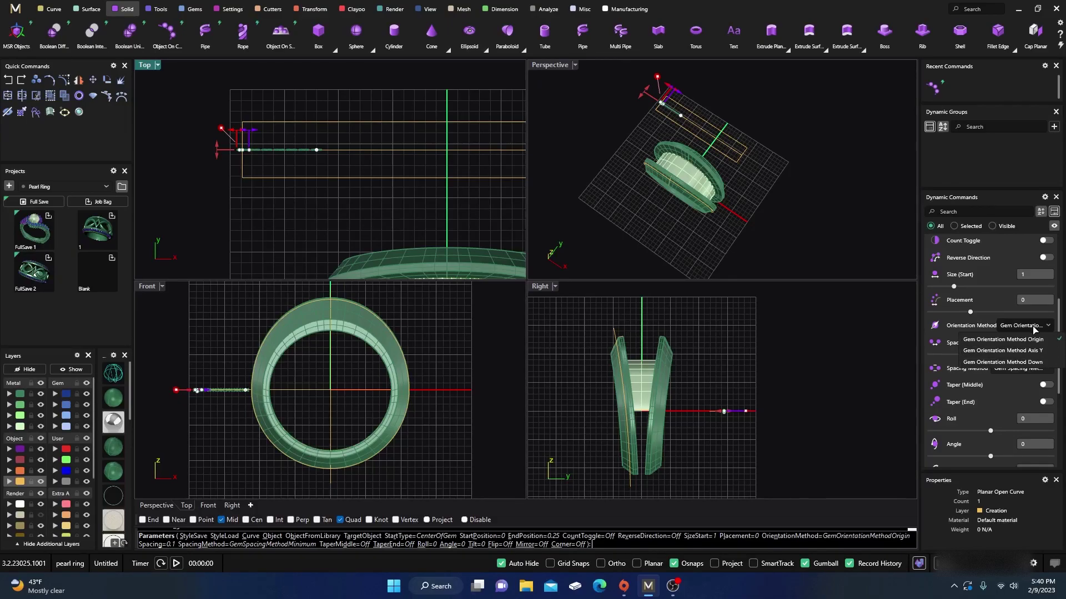
{"action": "left_click", "coordinate": [1019, 367]}
{"action": "scroll", "coordinate": [293, 151], "scroll_direction": "up", "scroll_amount": 2}
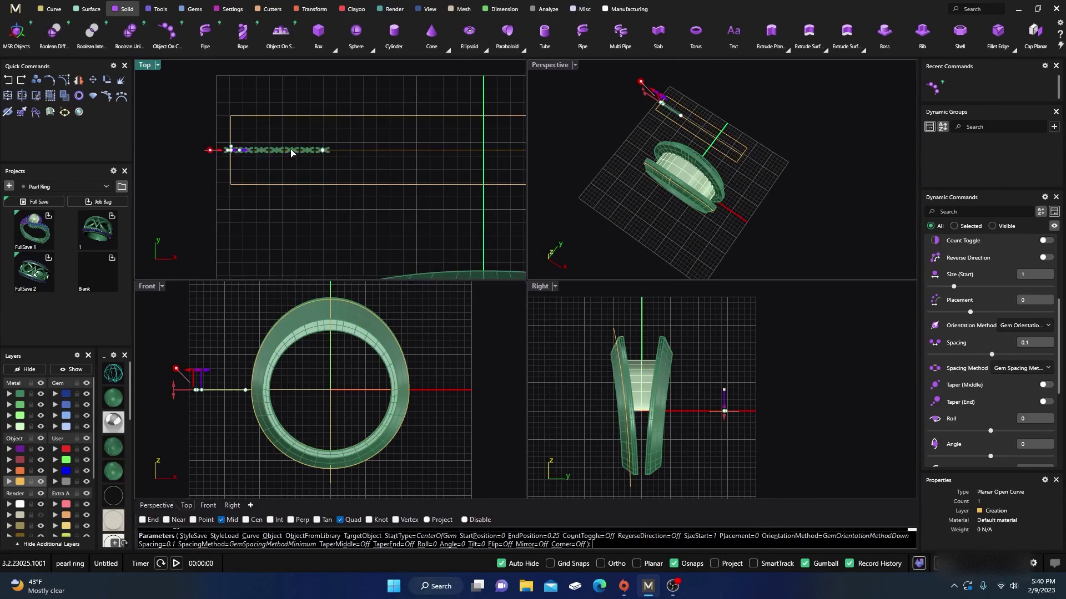
{"action": "left_click_drag", "start_coordinate": [330, 153], "coordinate": [222, 156]}
Step: Enlarge the decoration's start size to 5 mm and finish the Object On Curve command
{"action": "scroll", "coordinate": [222, 157], "scroll_direction": "up", "scroll_amount": 2}
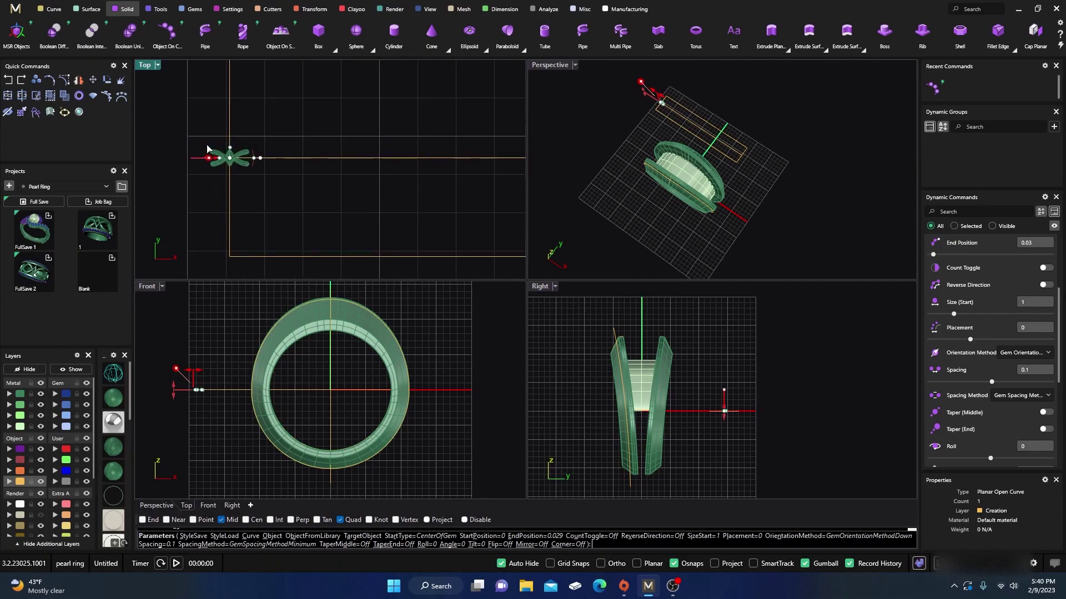
{"action": "right_click_drag", "start_coordinate": [282, 196], "coordinate": [411, 194]}
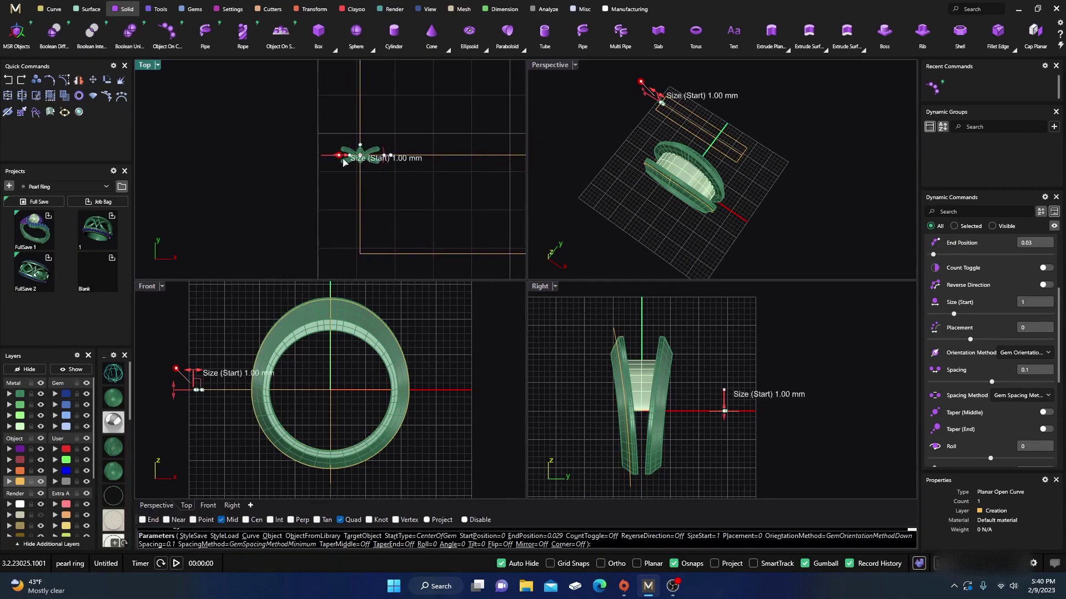
{"action": "left_click_drag", "start_coordinate": [335, 158], "coordinate": [191, 159]}
{"action": "scroll", "coordinate": [211, 155], "scroll_direction": "down", "scroll_amount": 2}
{"action": "right_click", "coordinate": [211, 190]}
Step: Move the decoration along the outline's centre line from the strip's end to near the strip's middle
{"action": "left_click", "coordinate": [282, 173]}
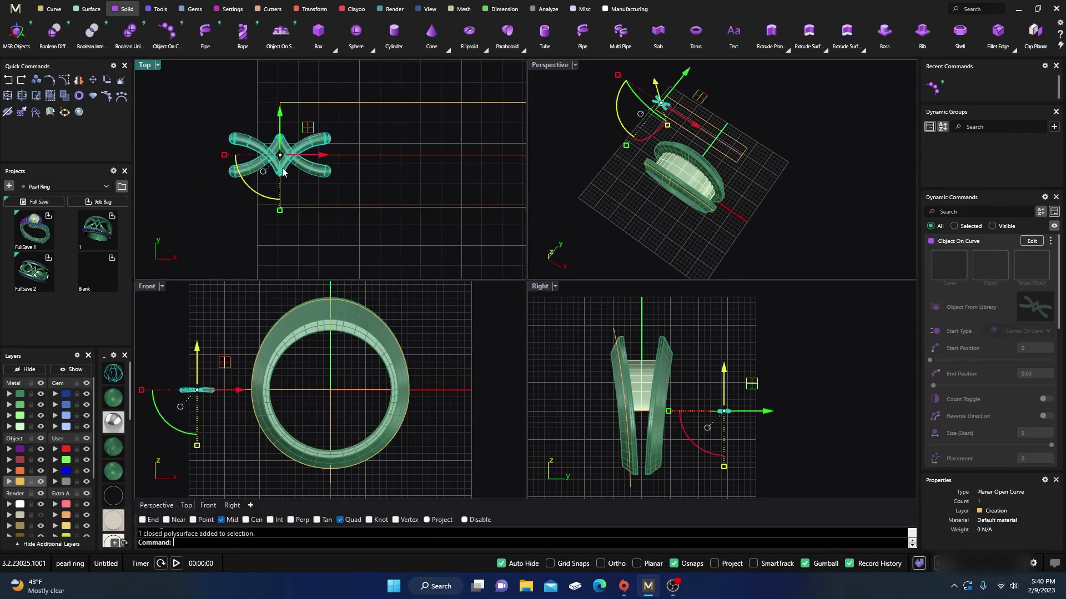
{"action": "scroll", "coordinate": [191, 184], "scroll_direction": "down", "scroll_amount": 2}
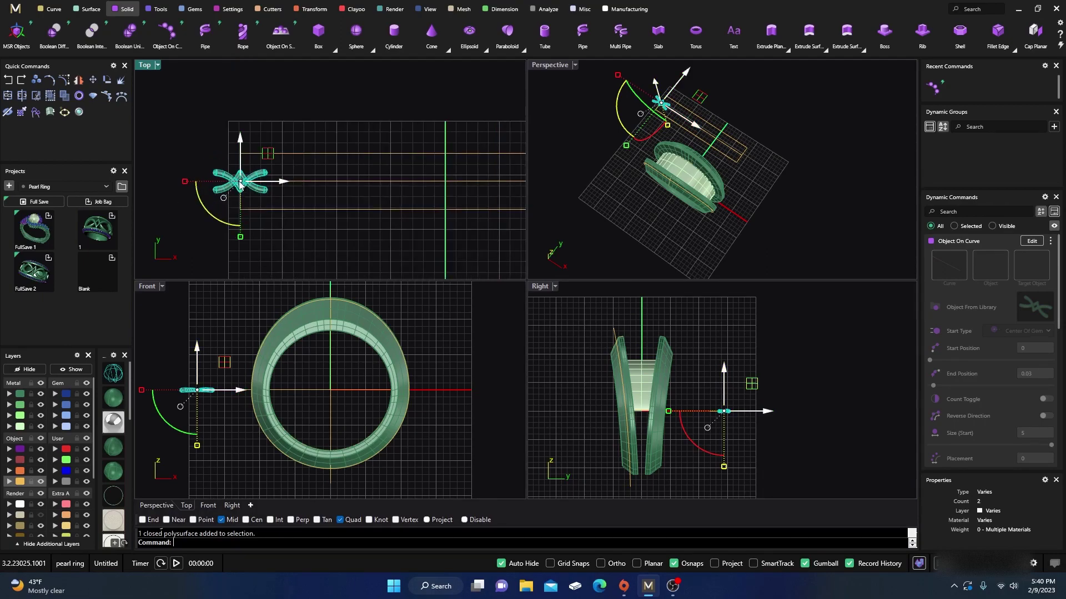
{"action": "left_click_drag", "start_coordinate": [241, 184], "coordinate": [389, 181]}
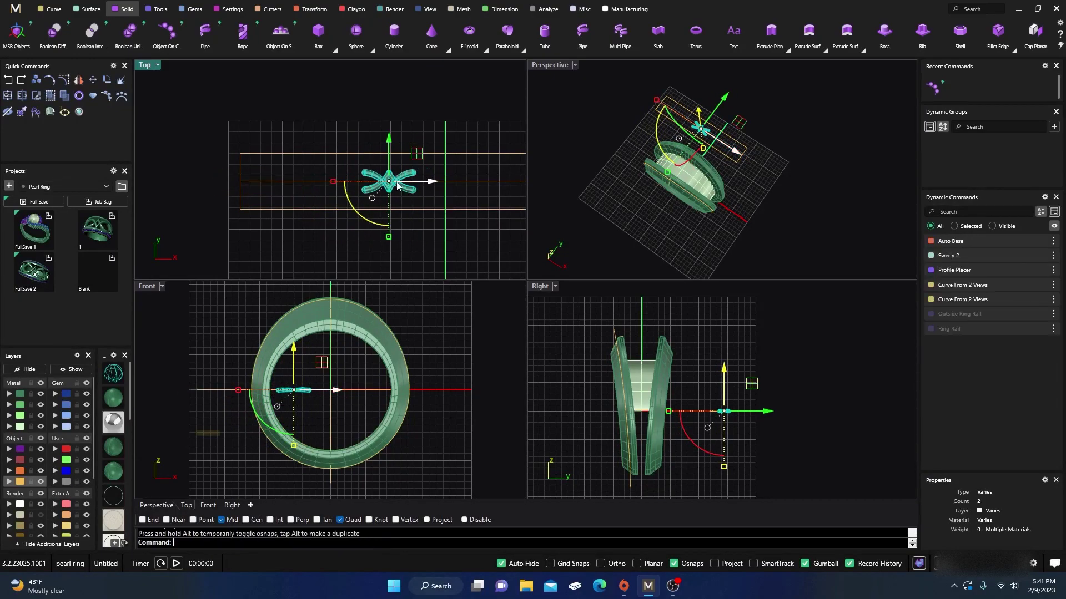
{"action": "scroll", "coordinate": [333, 189], "scroll_direction": "up", "scroll_amount": 3}
{"action": "scroll", "coordinate": [322, 192], "scroll_direction": "down", "scroll_amount": 3}
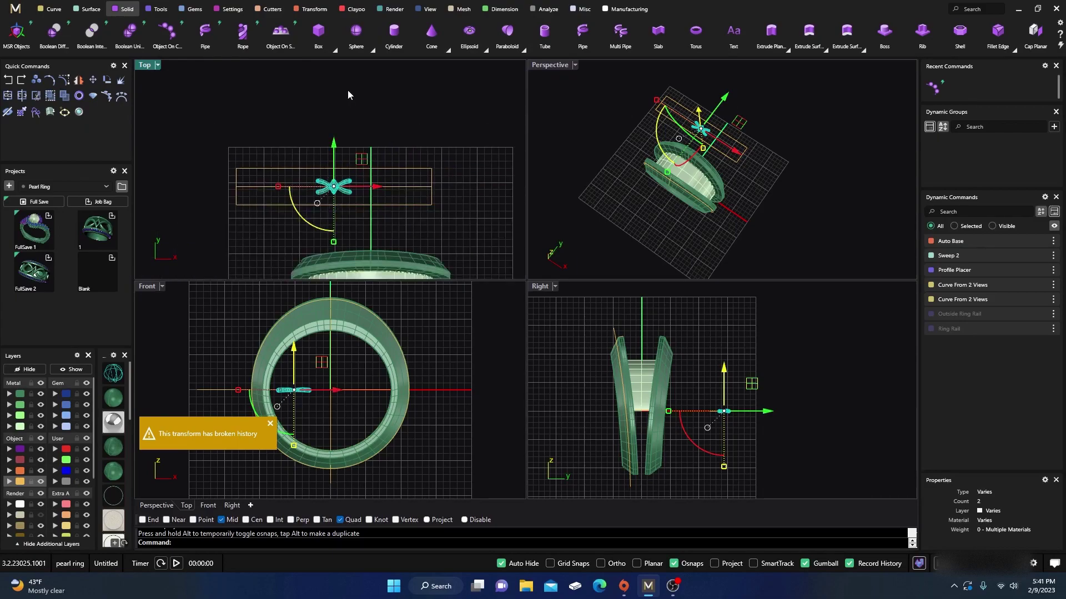
Step: Scale the decoration up in 3D from its centre until it spans the strip's width, and shorten it slightly lengthwise
{"action": "left_click", "coordinate": [315, 10]}
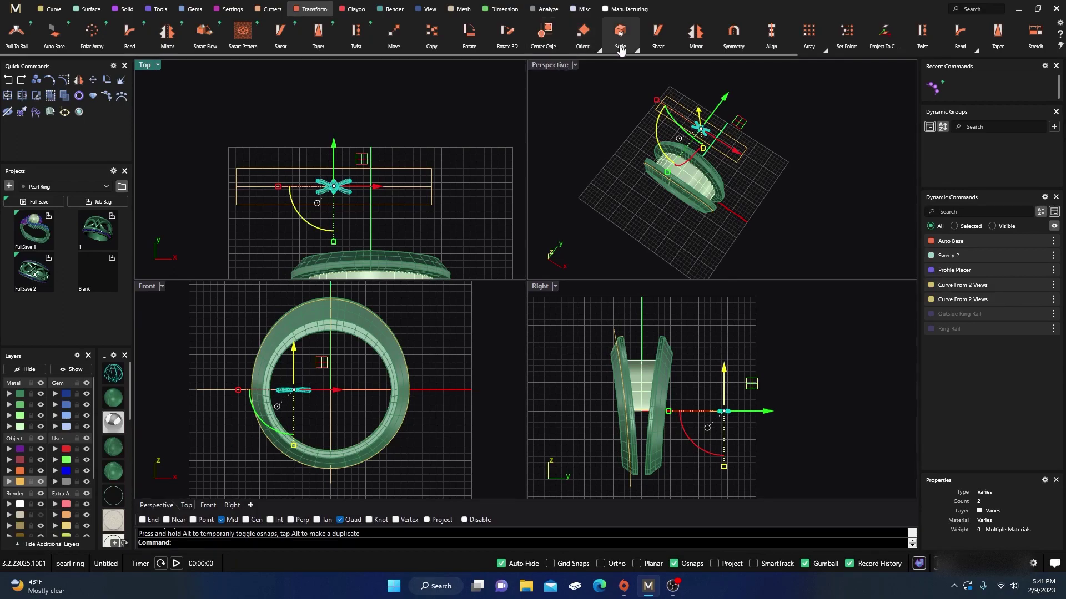
{"action": "left_click", "coordinate": [638, 54]}
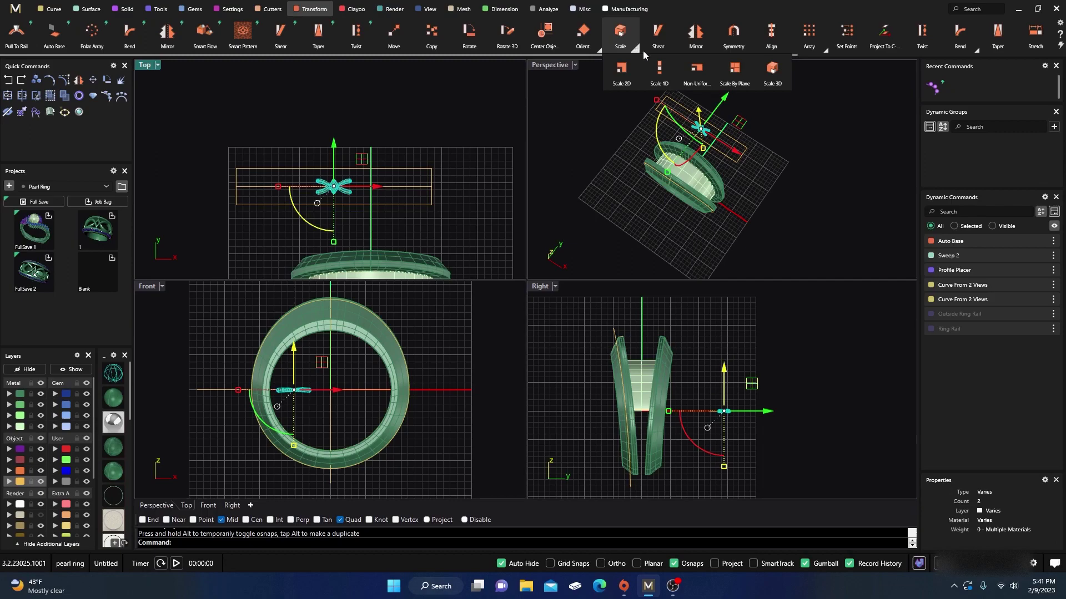
{"action": "left_click", "coordinate": [772, 73]}
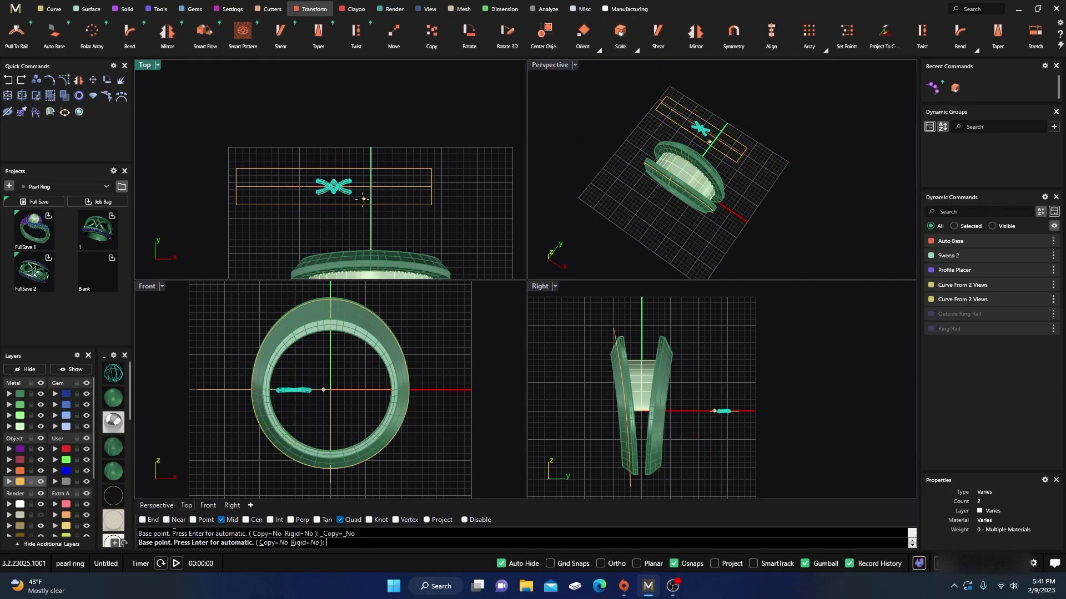
{"action": "scroll", "coordinate": [332, 193], "scroll_direction": "up", "scroll_amount": 5}
{"action": "left_click", "coordinate": [336, 171]}
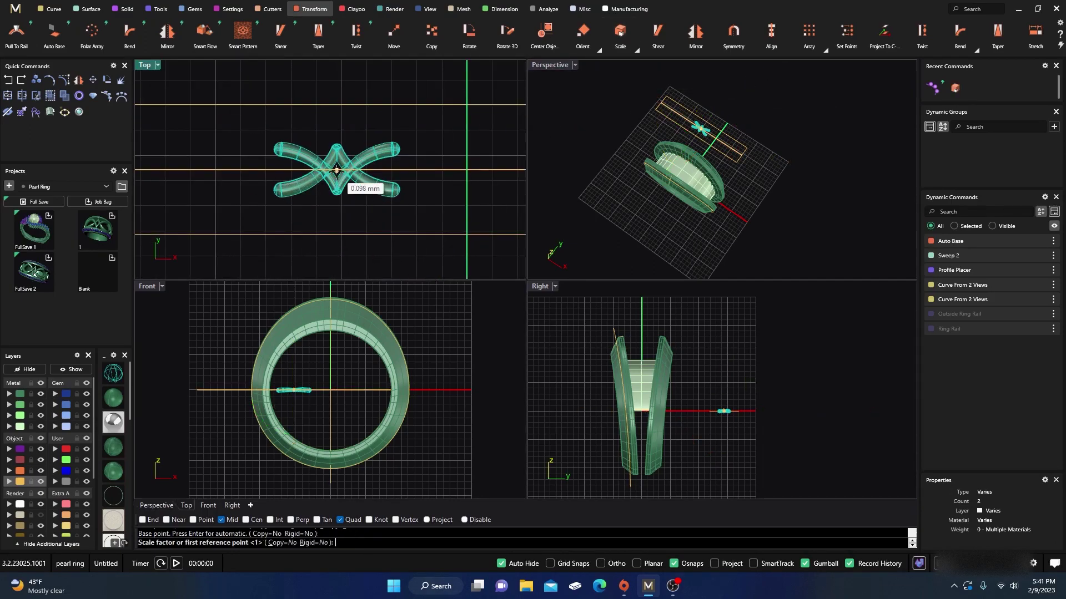
{"action": "scroll", "coordinate": [299, 189], "scroll_direction": "down", "scroll_amount": 4}
{"action": "left_click", "coordinate": [355, 169]}
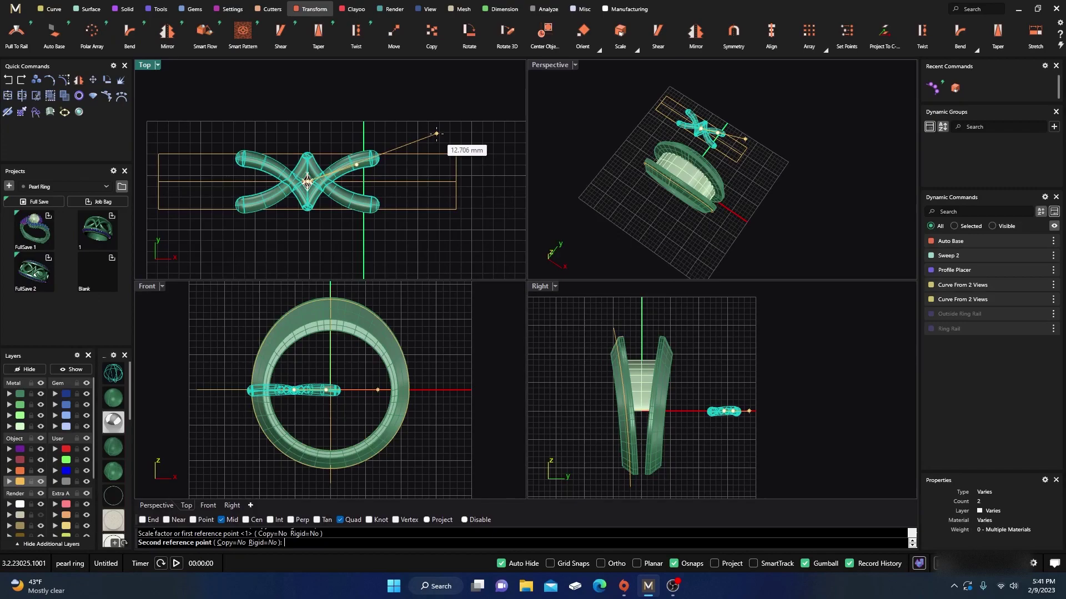
{"action": "left_click", "coordinate": [434, 134]}
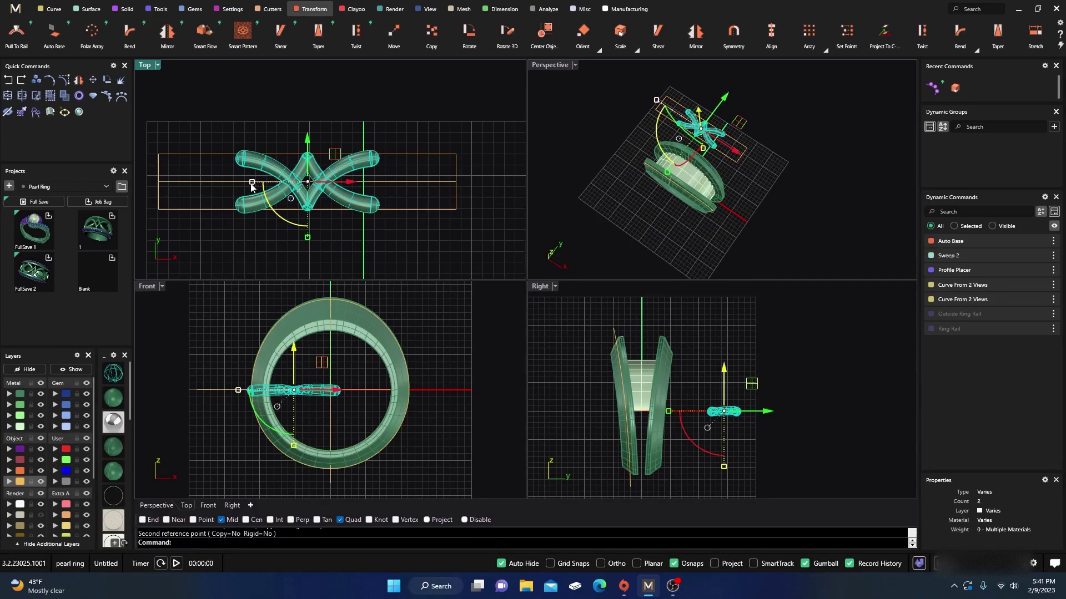
{"action": "left_click_drag", "start_coordinate": [252, 184], "coordinate": [270, 185]}
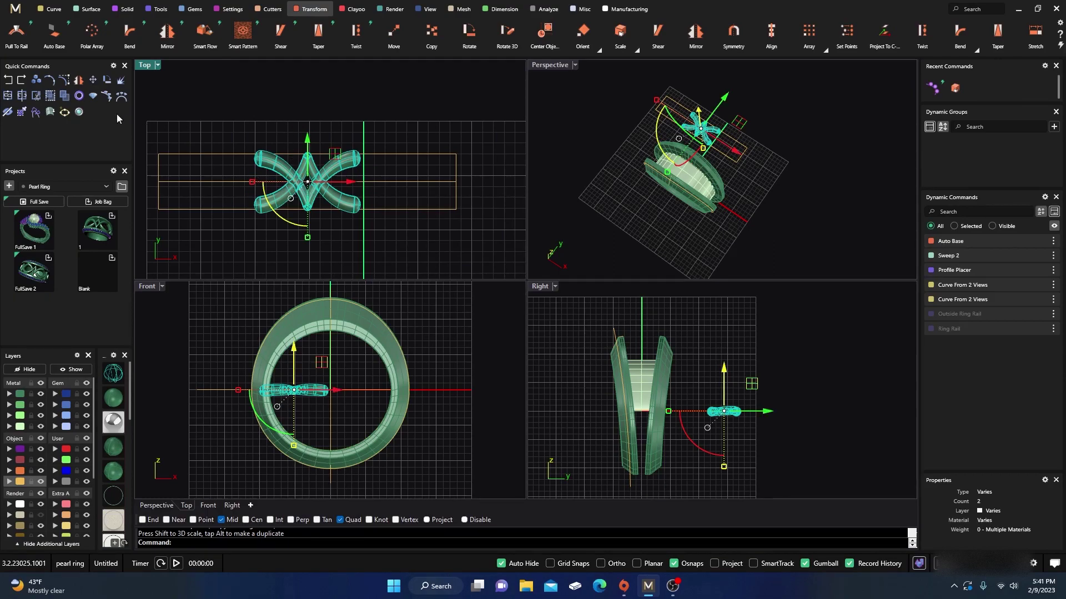
Step: Copy the decoration about 8.5 mm along the centre line toward the strip's near end
{"action": "left_click", "coordinate": [36, 80]}
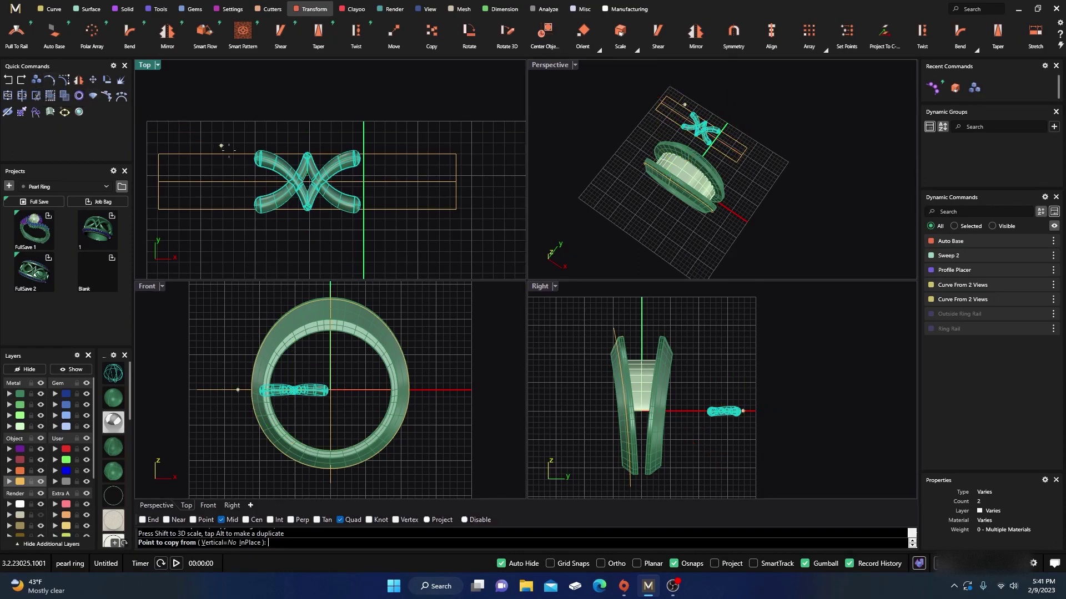
{"action": "left_click", "coordinate": [308, 181]}
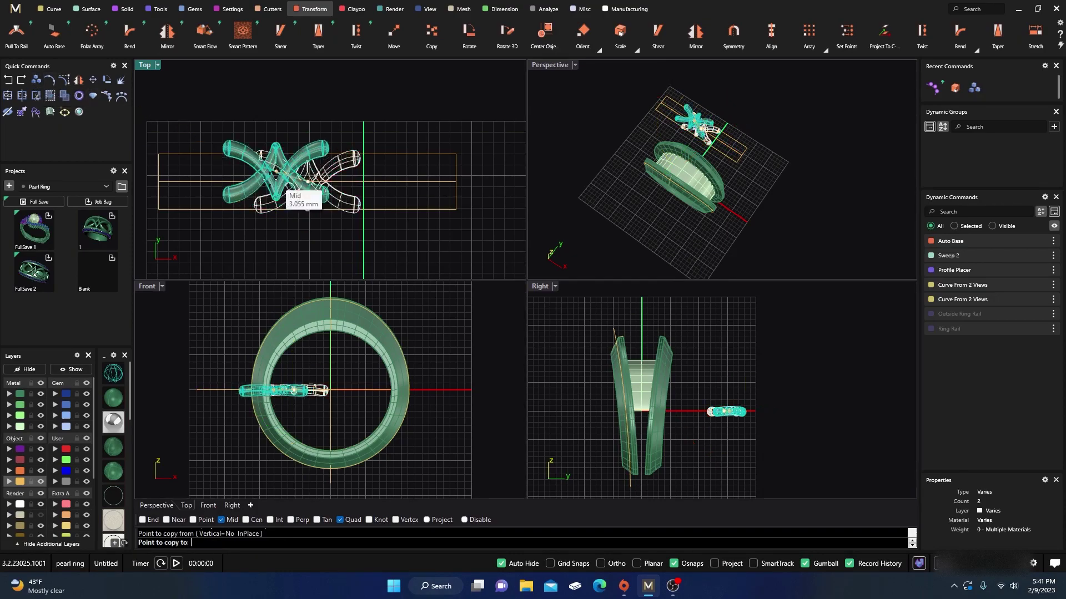
{"action": "scroll", "coordinate": [222, 178], "scroll_direction": "up", "scroll_amount": 5}
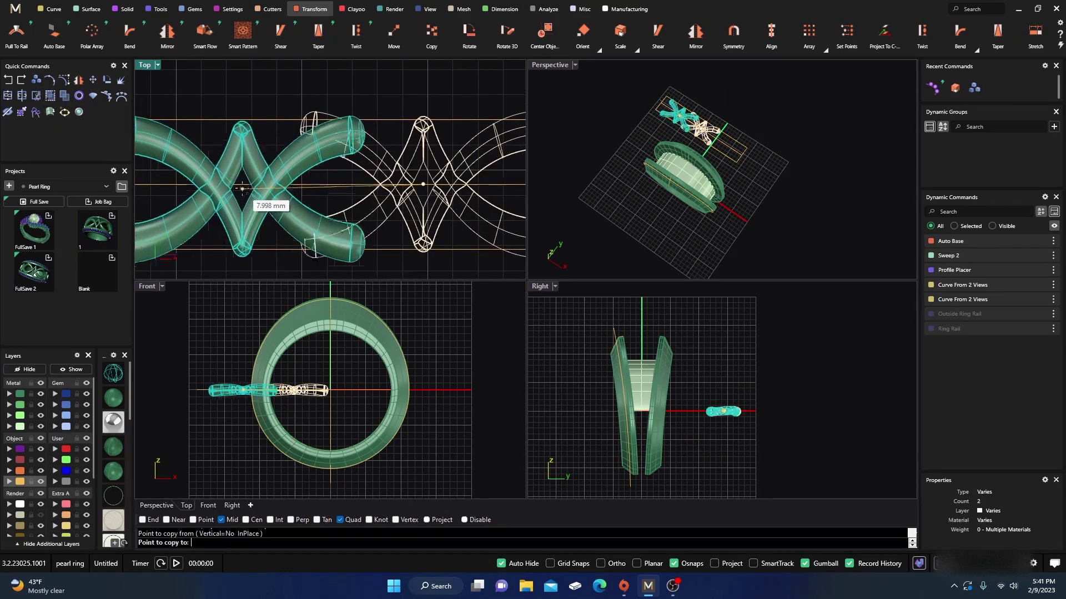
{"action": "right_click_drag", "start_coordinate": [251, 180], "coordinate": [332, 185]}
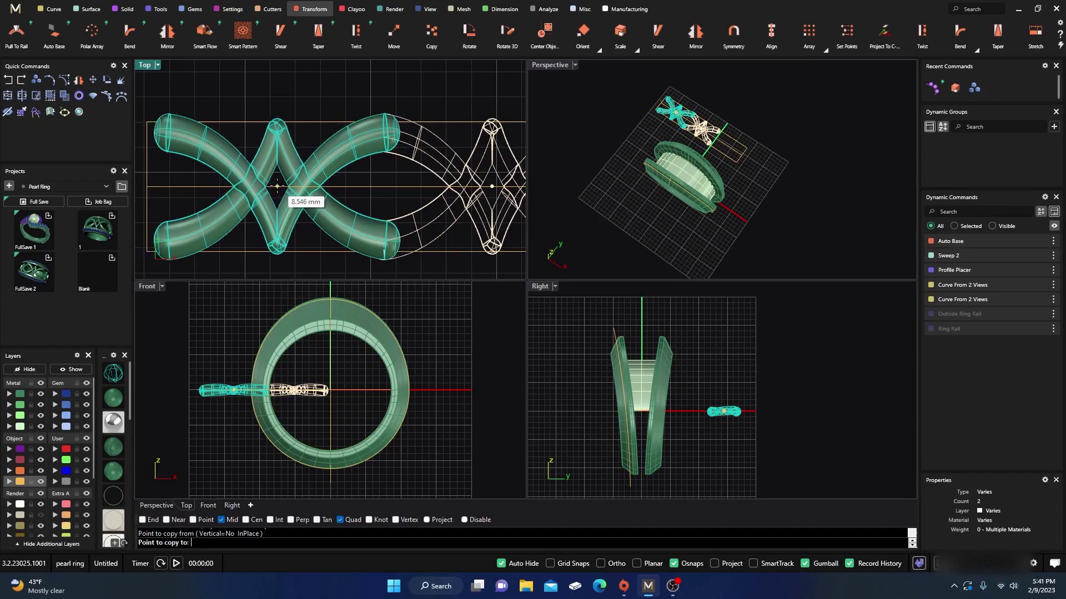
{"action": "left_click", "coordinate": [277, 186]}
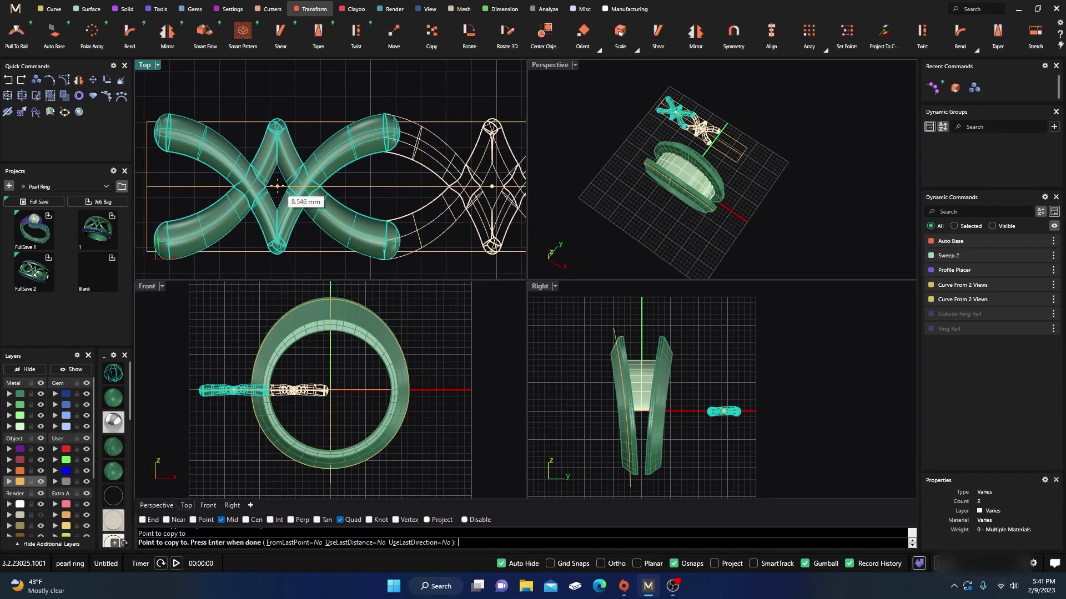
{"action": "key", "text": "Return"}
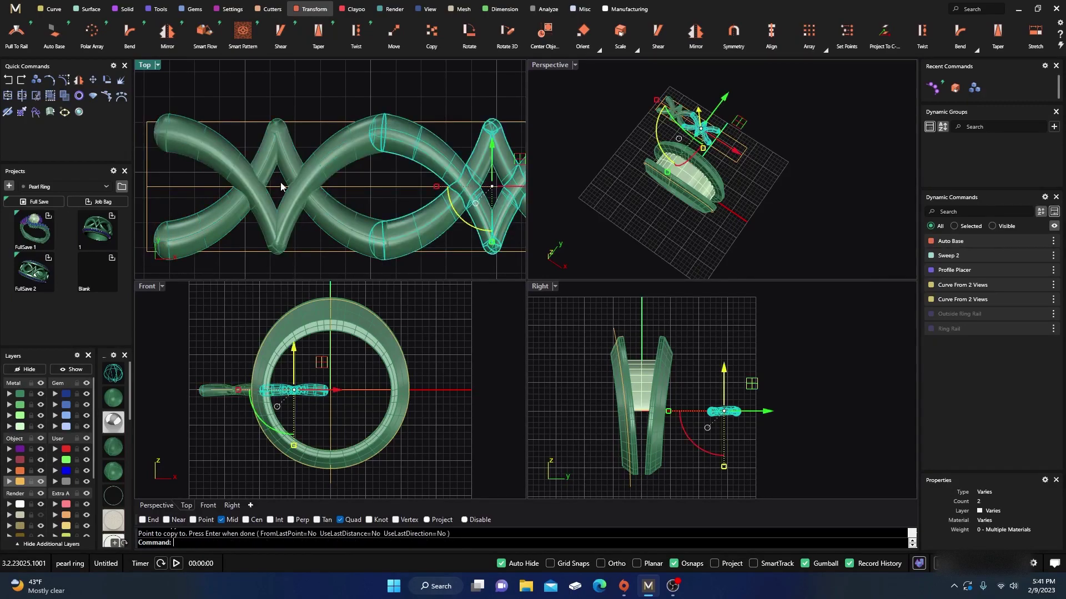
Step: Stretch the copied decoration slightly lengthwise and shift it outward so its branches meet those of the first decoration
{"action": "left_click", "coordinate": [318, 172]}
{"action": "left_click_drag", "start_coordinate": [221, 187], "coordinate": [215, 188]}
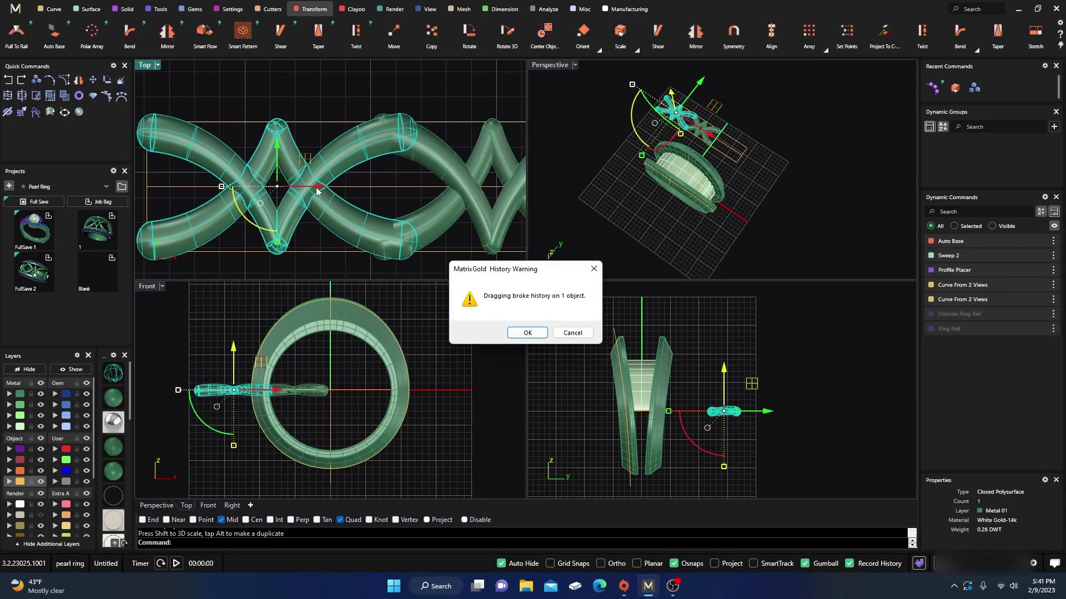
{"action": "left_click", "coordinate": [527, 333]}
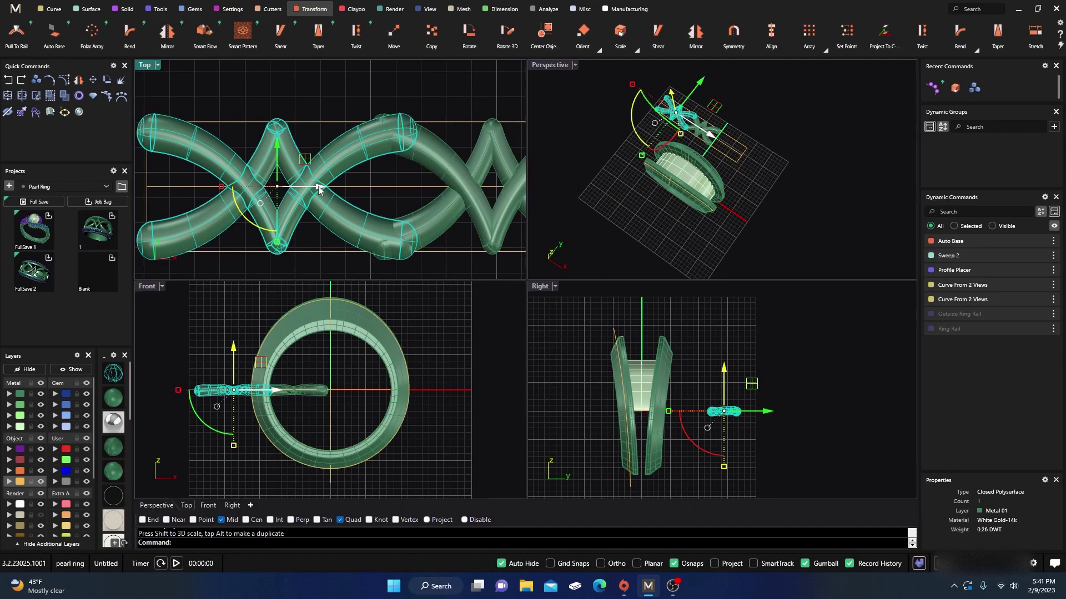
{"action": "mouse_move", "coordinate": [318, 187]}
{"action": "left_mouse_down"}
{"action": "mouse_move", "coordinate": [293, 187]}
{"action": "mouse_move", "coordinate": [302, 189]}
{"action": "left_mouse_up"}
{"action": "right_click", "coordinate": [332, 92]}
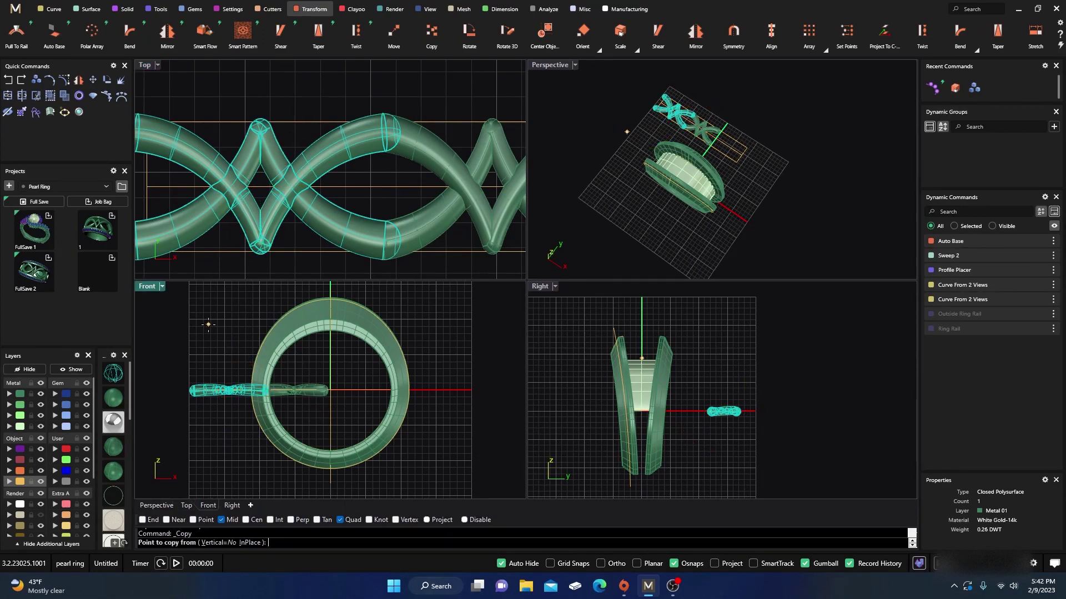
{"action": "key", "text": "Escape"}
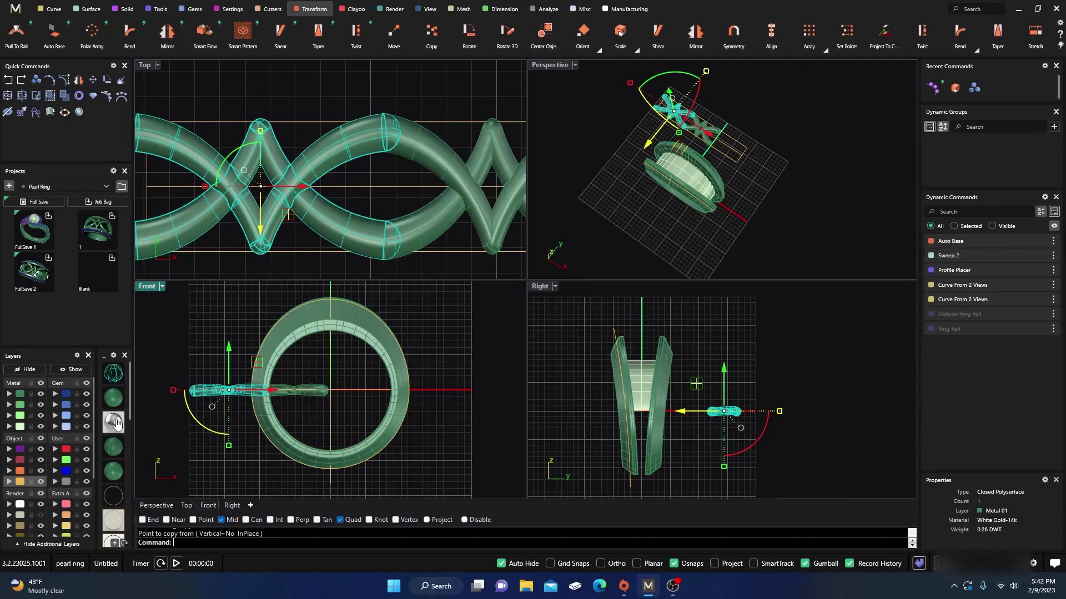
Step: Preview the joined decorations in the rendered display in all views, and restore the green shaded display
{"action": "left_click", "coordinate": [156, 437]}
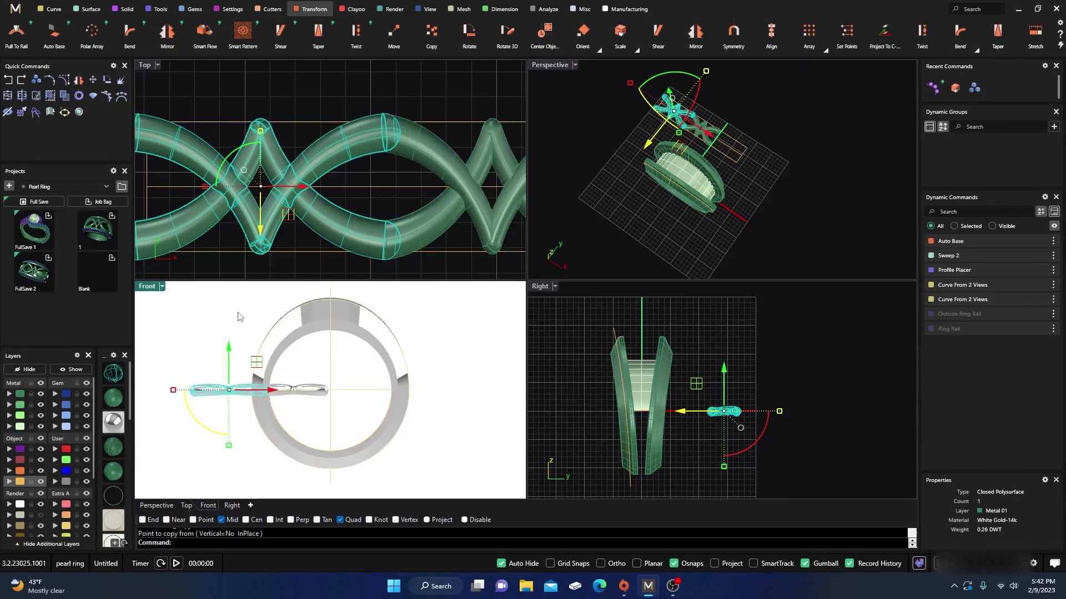
{"action": "right_click", "coordinate": [121, 423]}
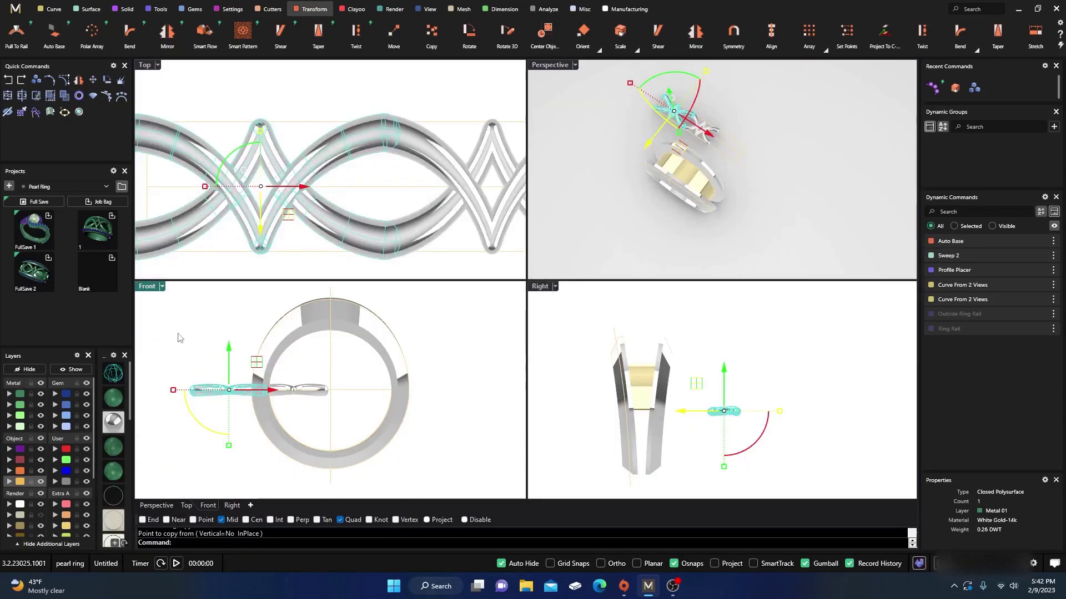
{"action": "left_click", "coordinate": [361, 95]}
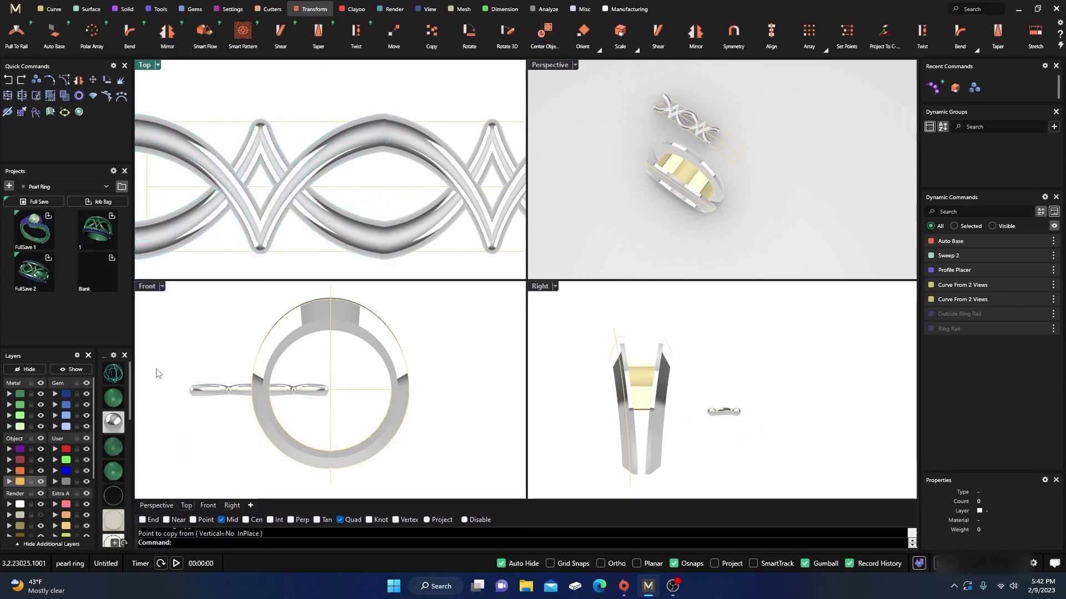
{"action": "left_click", "coordinate": [113, 399]}
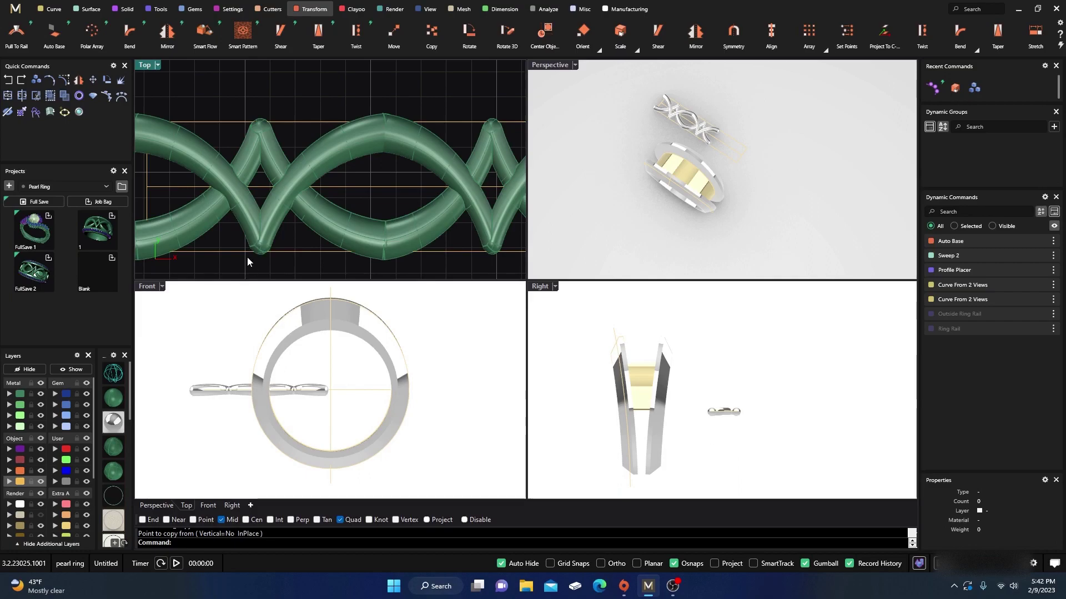
{"action": "left_click", "coordinate": [112, 403]}
{"action": "scroll", "coordinate": [248, 185], "scroll_direction": "down", "scroll_amount": 3}
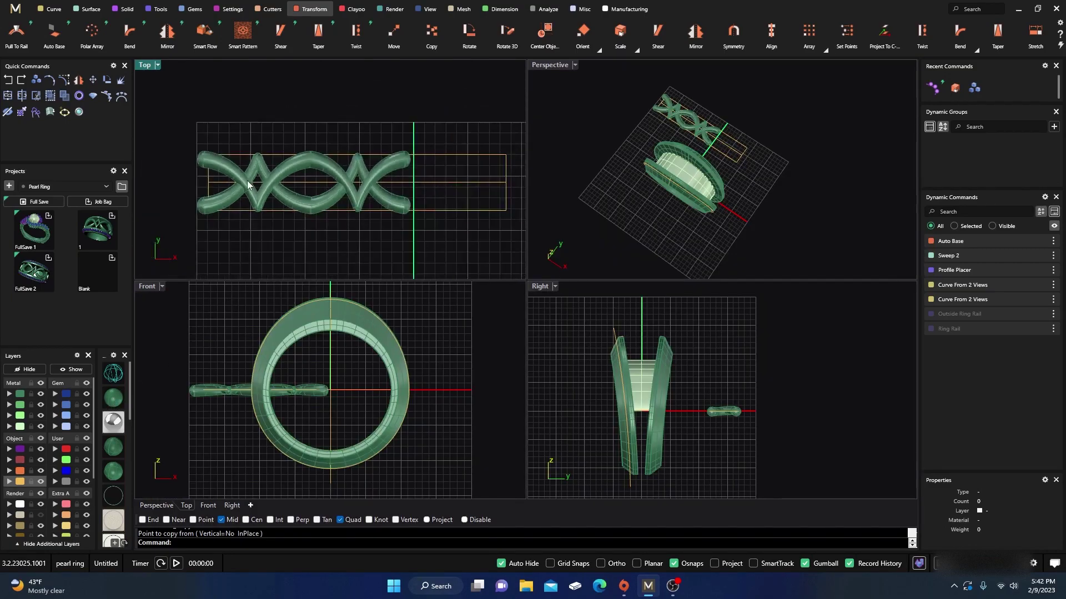
{"action": "scroll", "coordinate": [269, 186], "scroll_direction": "up", "scroll_amount": 2}
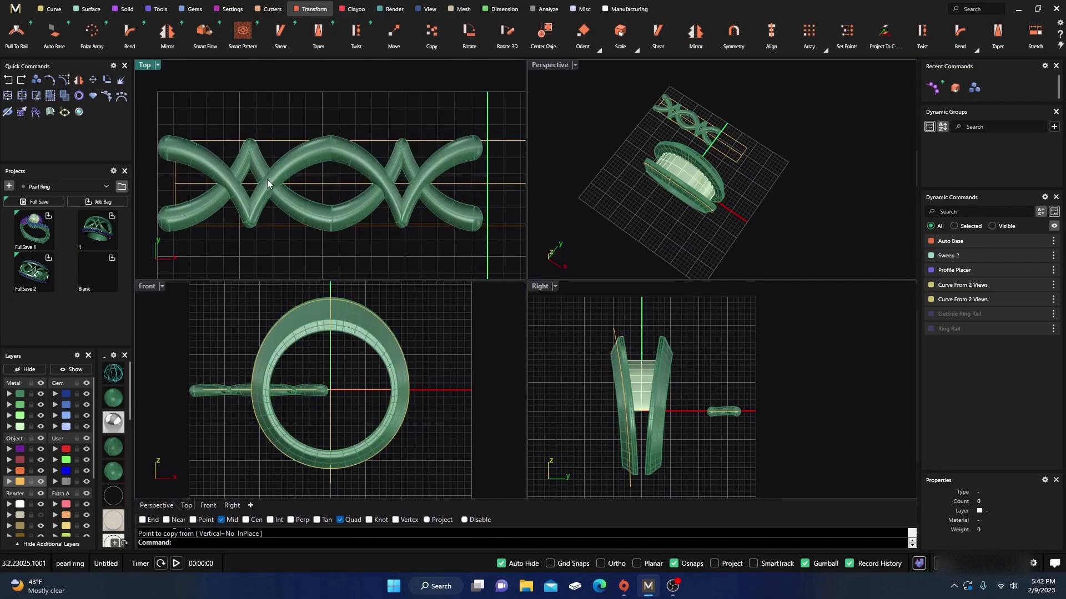
Step: Taper the end decoration's thickness toward its outer side, enabling the second length and setting it to -0.4
{"action": "left_click", "coordinate": [268, 184]}
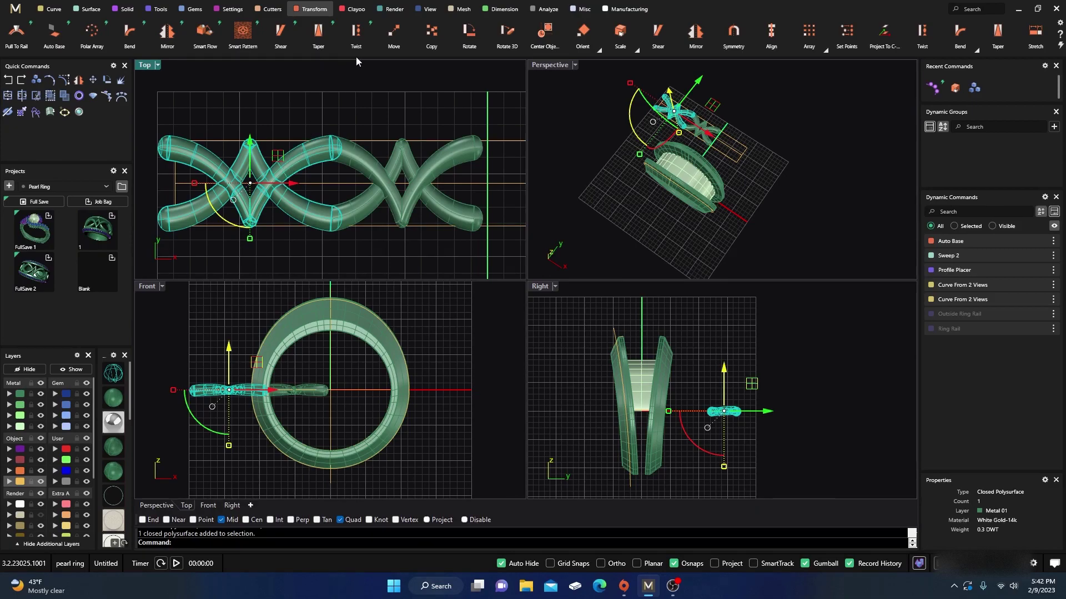
{"action": "left_click", "coordinate": [318, 33]}
{"action": "right_click_drag", "start_coordinate": [604, 218], "coordinate": [712, 219]}
{"action": "scroll", "coordinate": [669, 220], "scroll_direction": "up", "scroll_amount": 3}
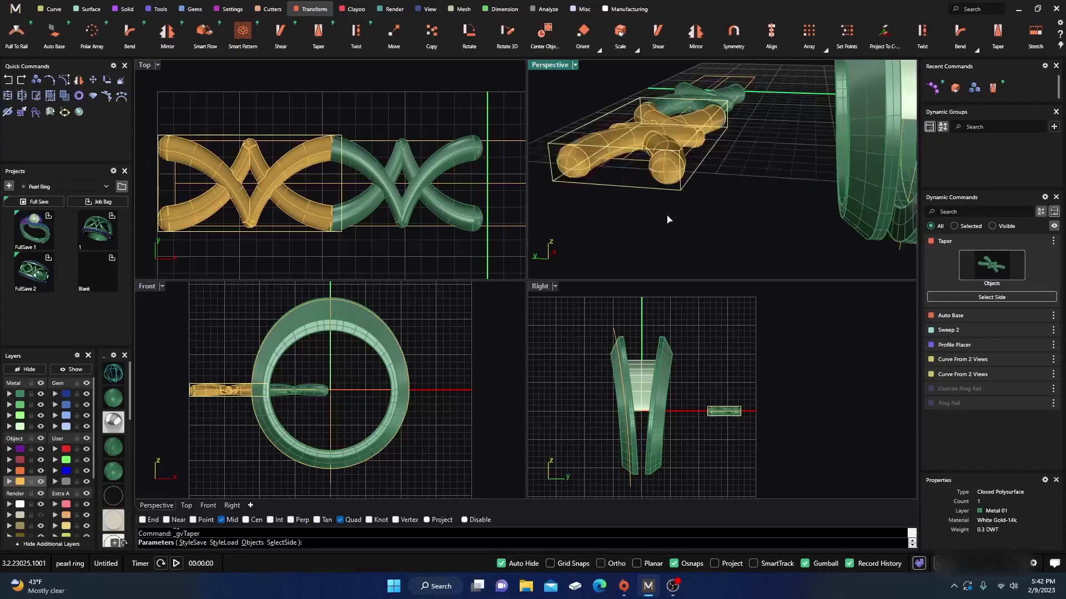
{"action": "left_click", "coordinate": [634, 175]}
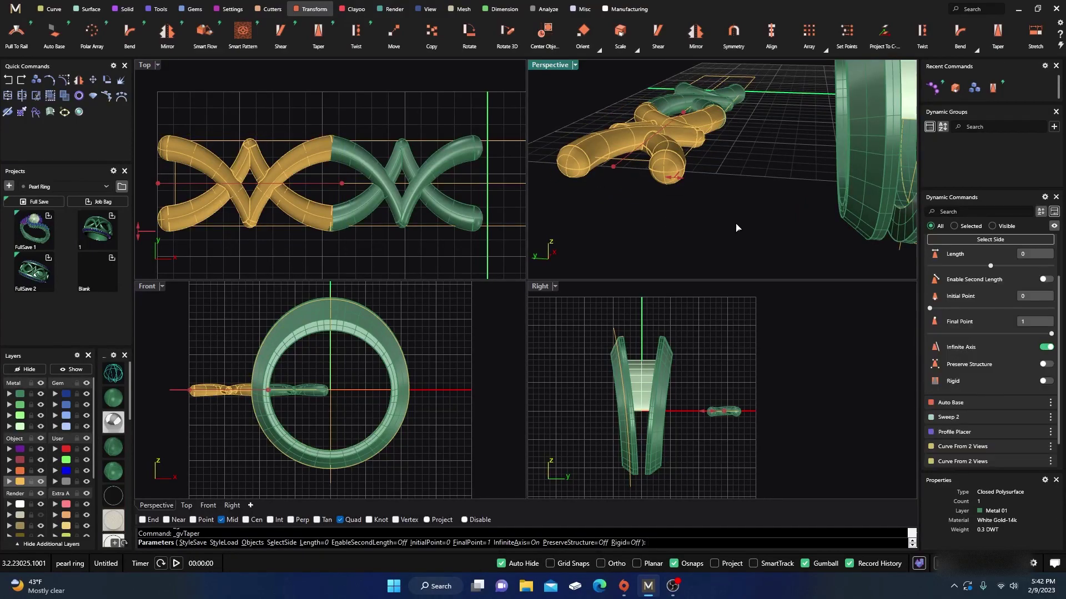
{"action": "scroll", "coordinate": [953, 318], "scroll_direction": "up", "scroll_amount": 1}
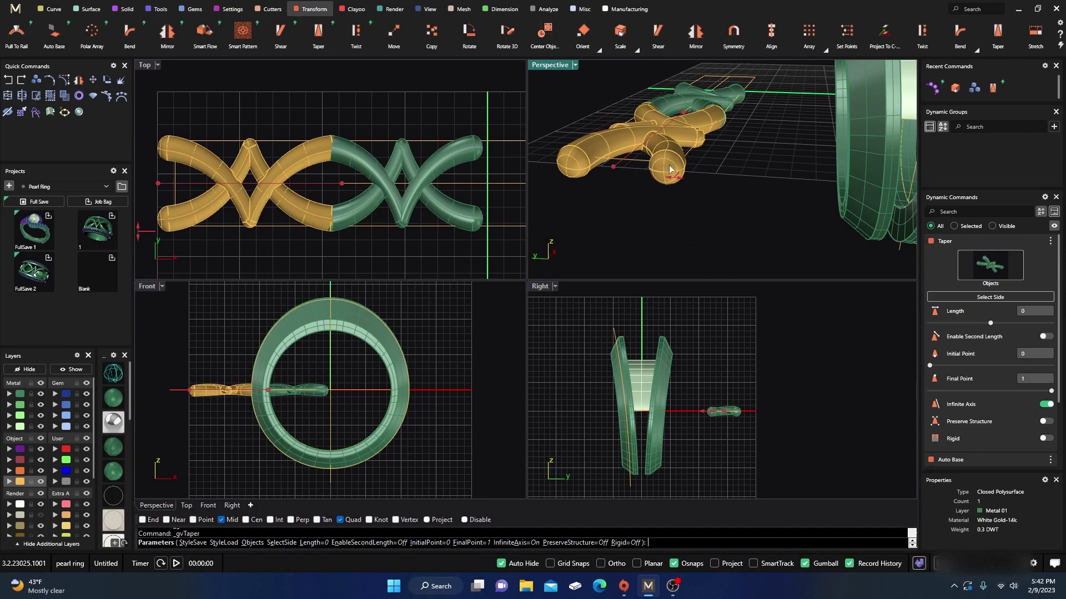
{"action": "left_click", "coordinate": [1045, 337]}
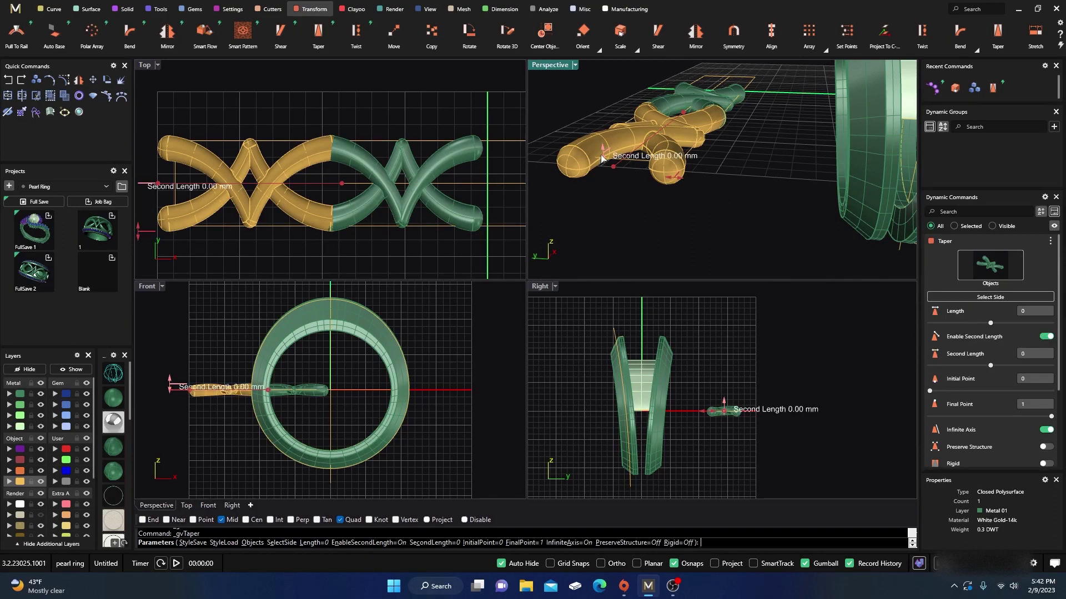
{"action": "left_click_drag", "start_coordinate": [603, 156], "coordinate": [606, 166]}
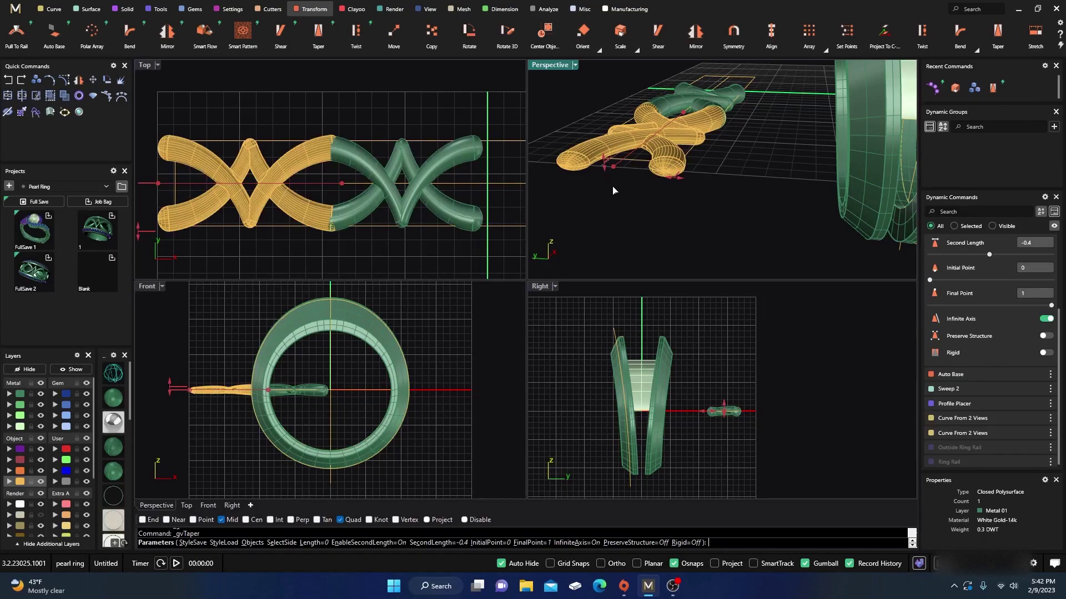
{"action": "key", "text": "Return"}
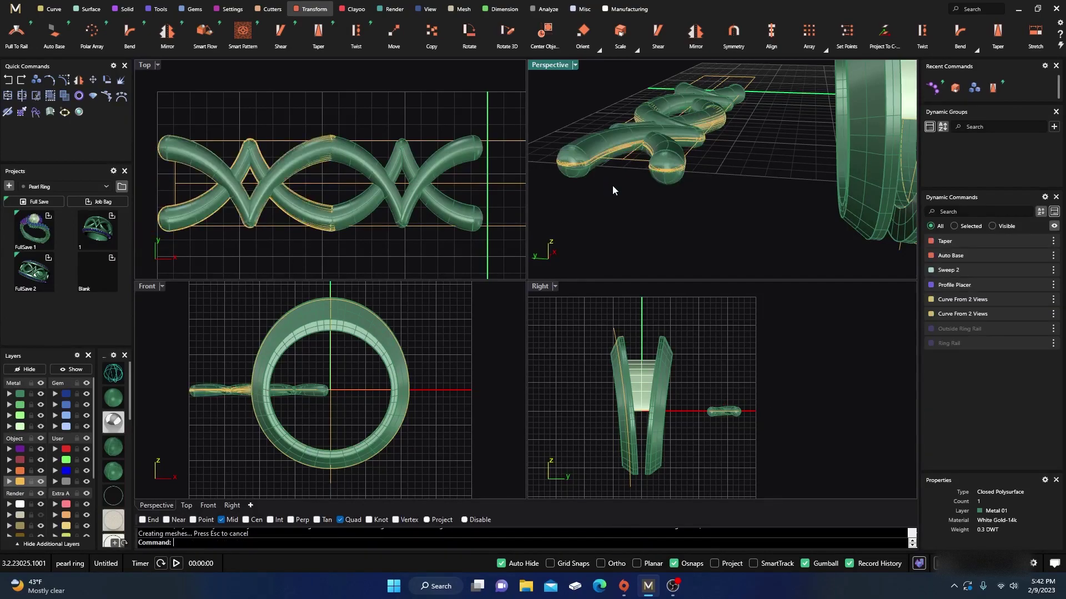
Step: Assign the tapered end decoration to the Metal 03 layer
{"action": "left_click", "coordinate": [588, 148]}
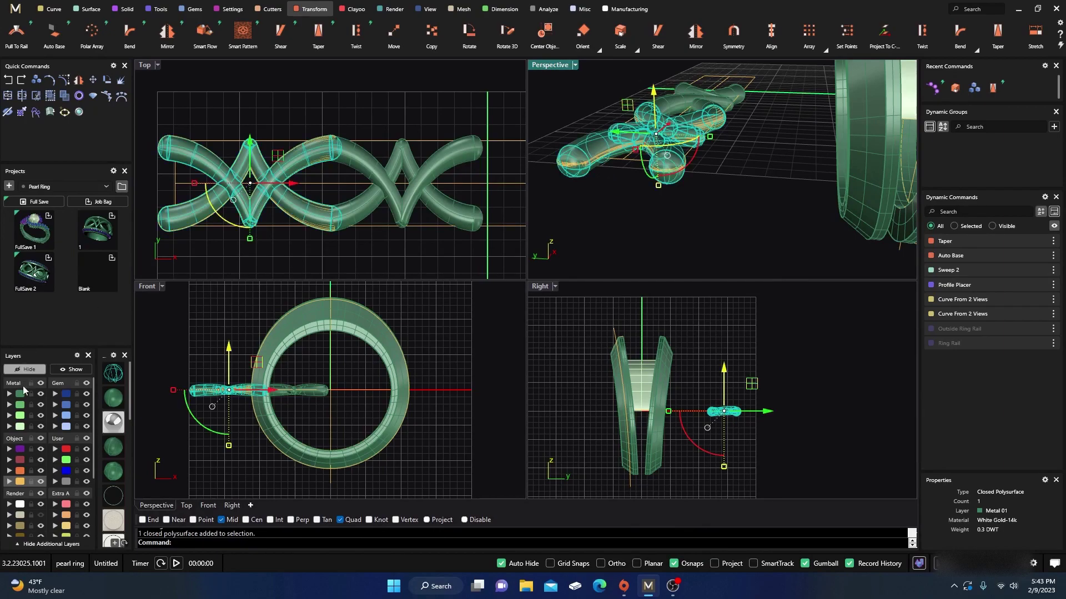
{"action": "left_click", "coordinate": [20, 416]}
{"action": "key", "text": "Escape"}
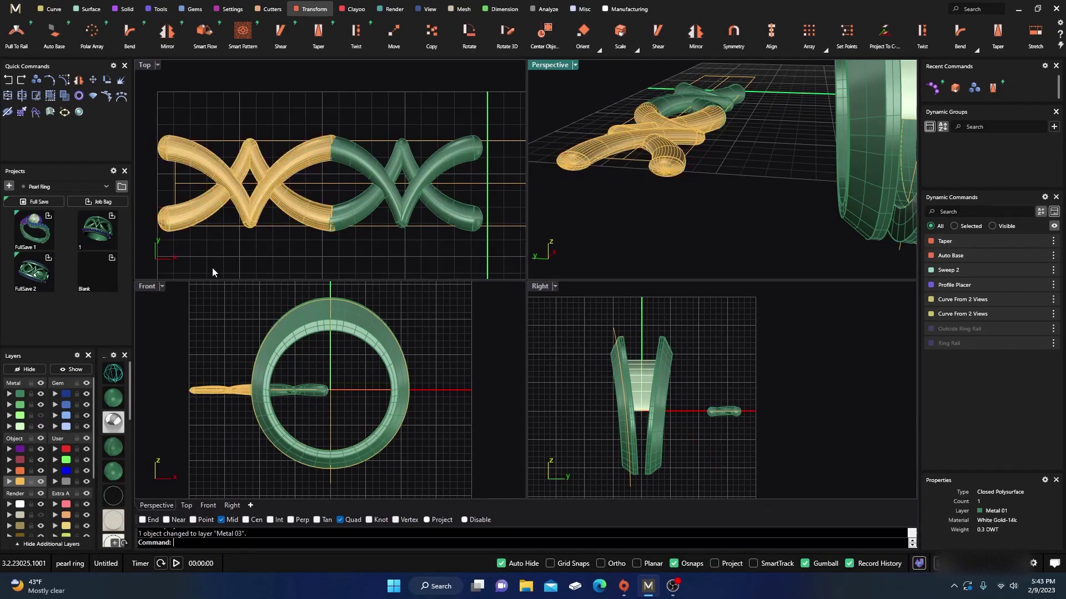
Step: Add a global bounding-box edit cage in world coordinates around the middle decoration, with 5 control points each in X, Y and Z
{"action": "left_click", "coordinate": [424, 189]}
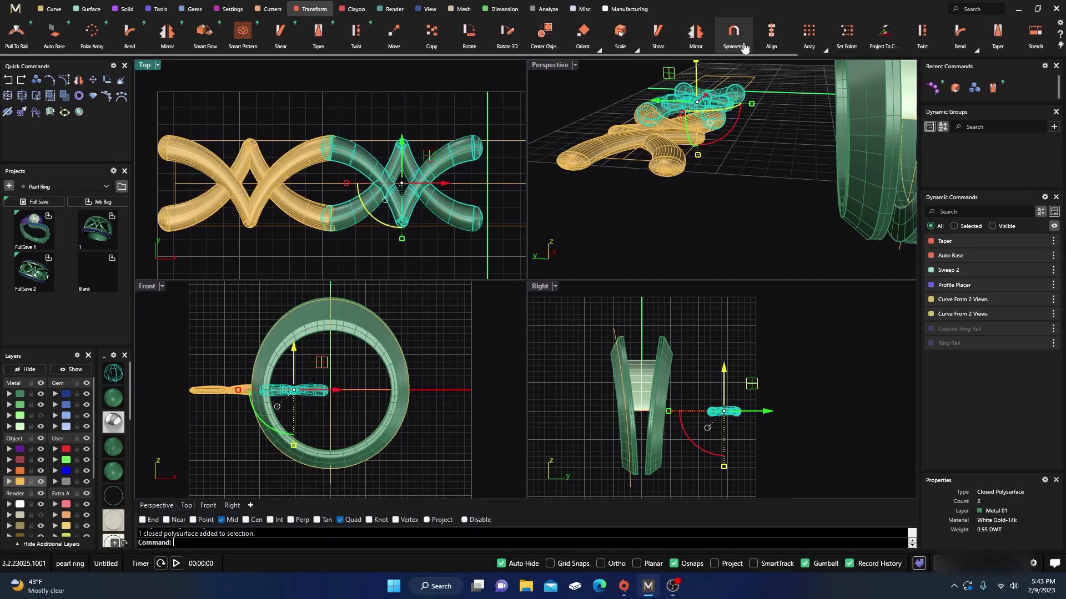
{"action": "scroll", "coordinate": [746, 47], "scroll_direction": "down", "scroll_amount": 3}
{"action": "scroll", "coordinate": [745, 46], "scroll_direction": "down", "scroll_amount": 6}
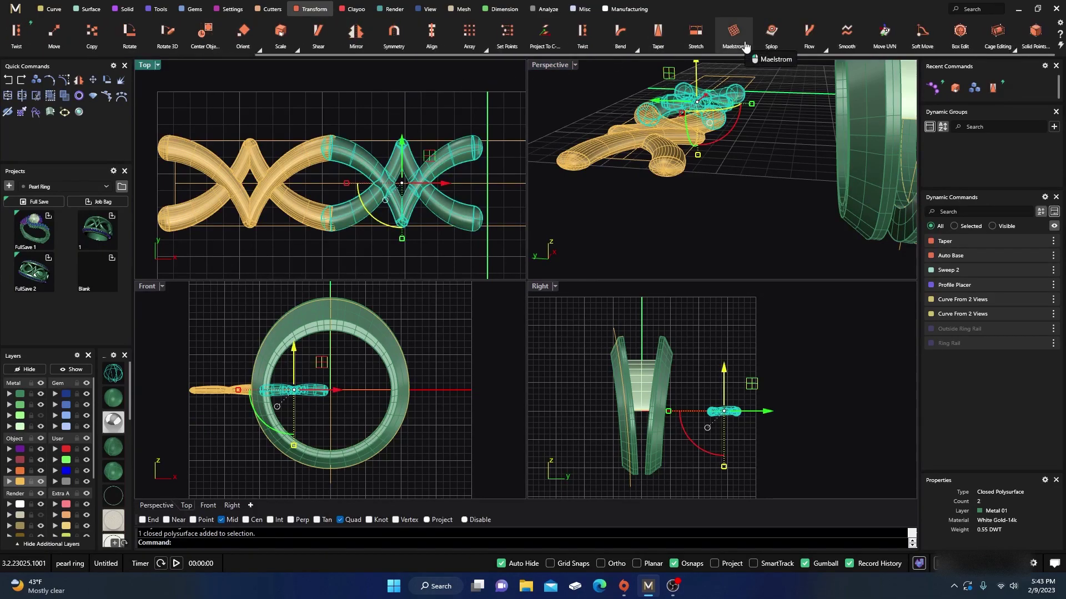
{"action": "left_click", "coordinate": [1014, 50]}
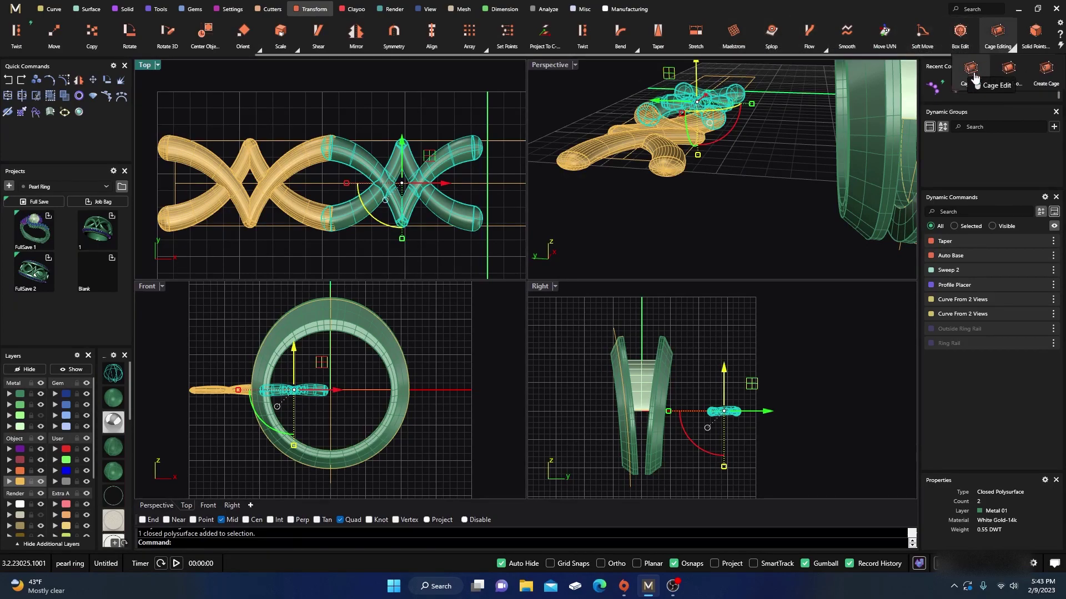
{"action": "left_click", "coordinate": [971, 70]}
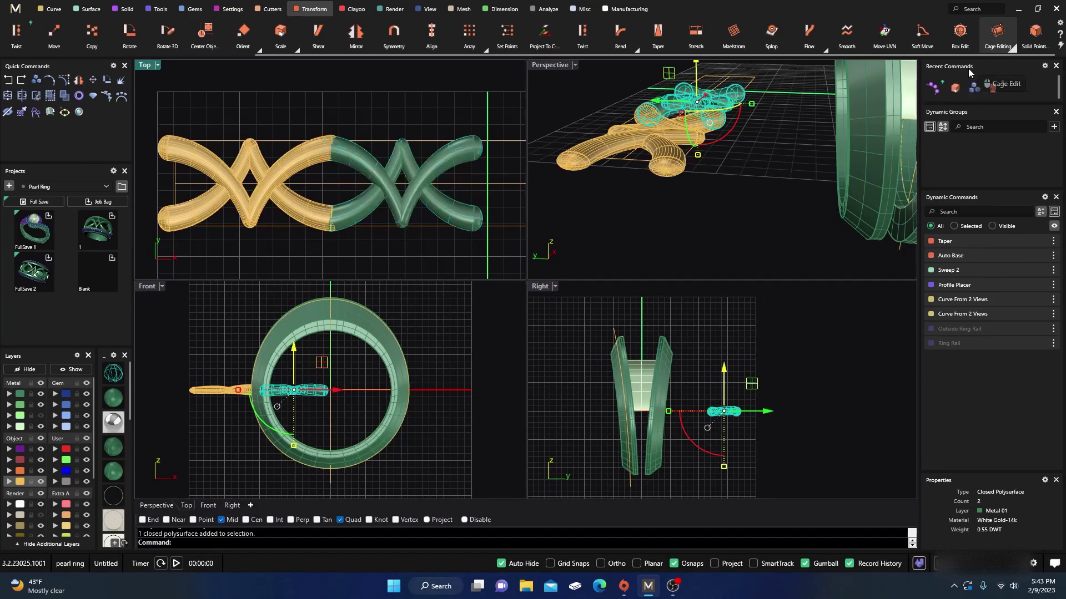
{"action": "left_click", "coordinate": [231, 544]}
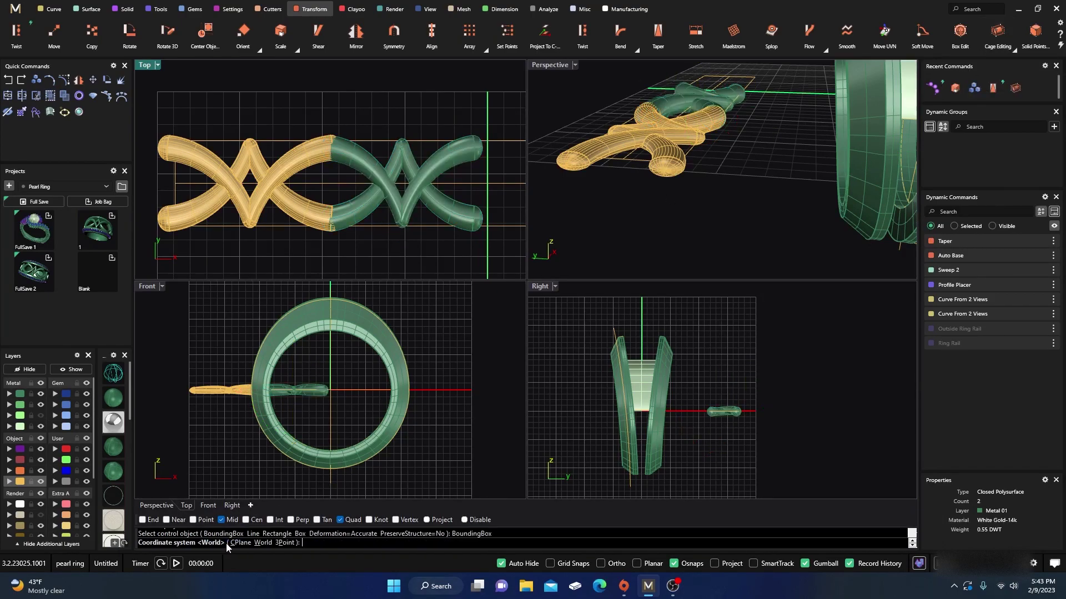
{"action": "left_click", "coordinate": [263, 544]}
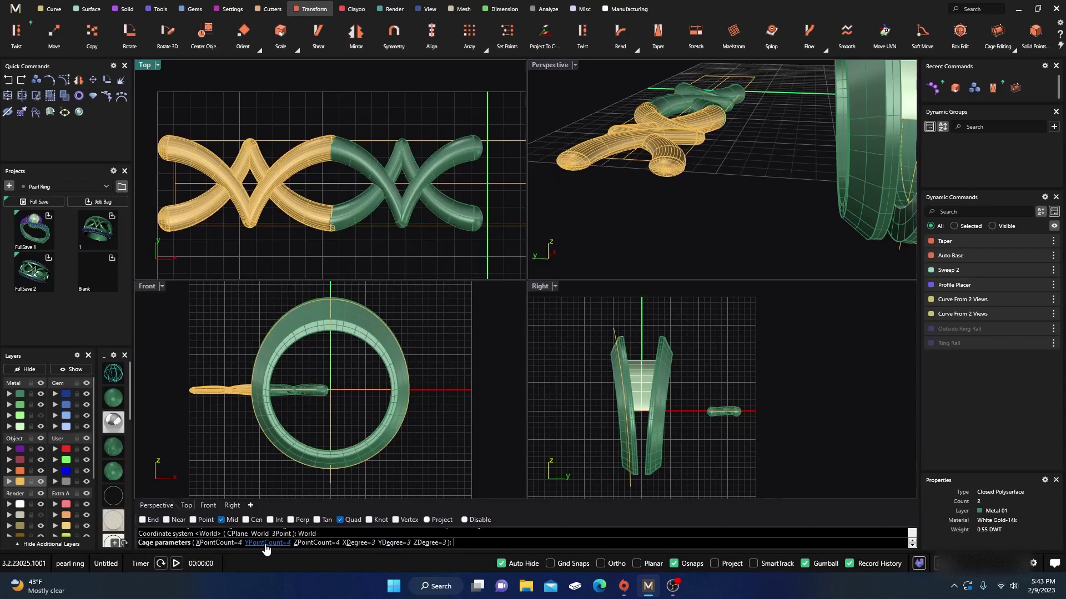
{"action": "left_click", "coordinate": [219, 544]}
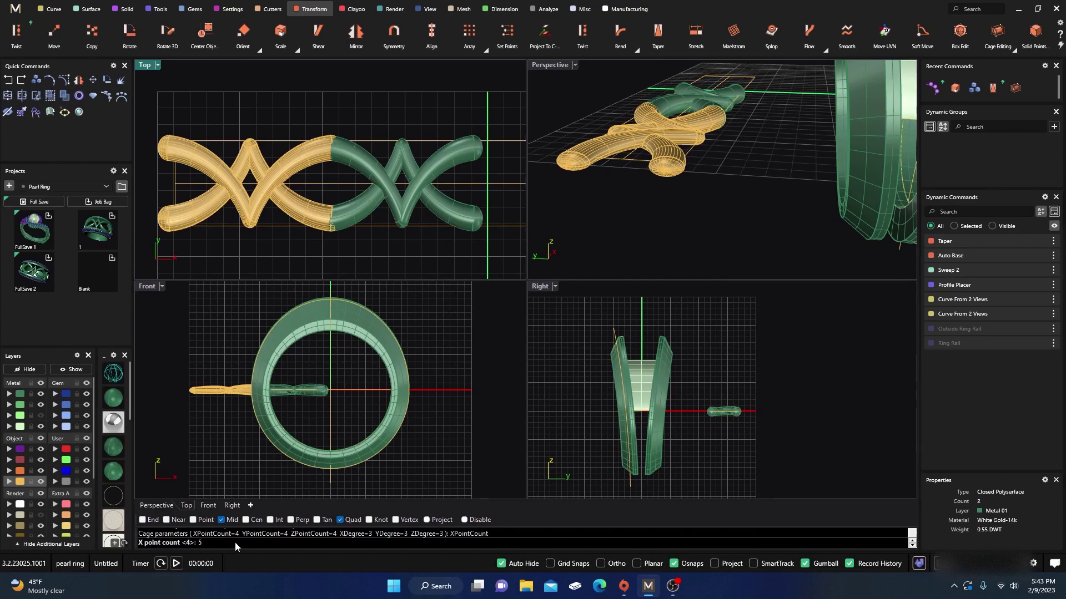
{"action": "key", "text": "Return"}
{"action": "type", "text": "5"}
{"action": "key", "text": "Return"}
{"action": "key", "text": "Return"}
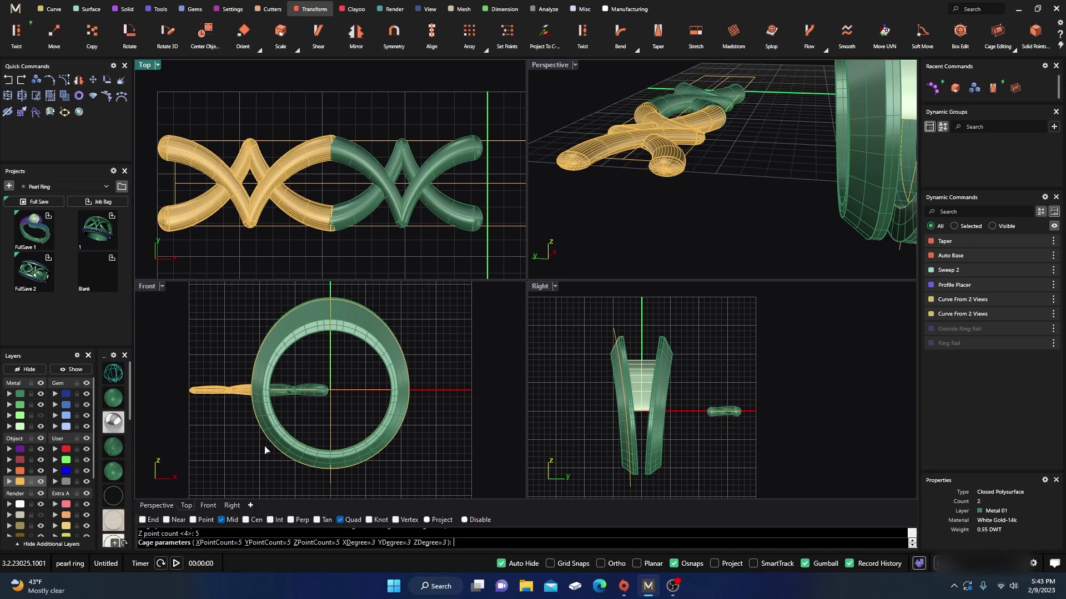
{"action": "key", "text": "Return"}
{"action": "key", "text": "Return"}
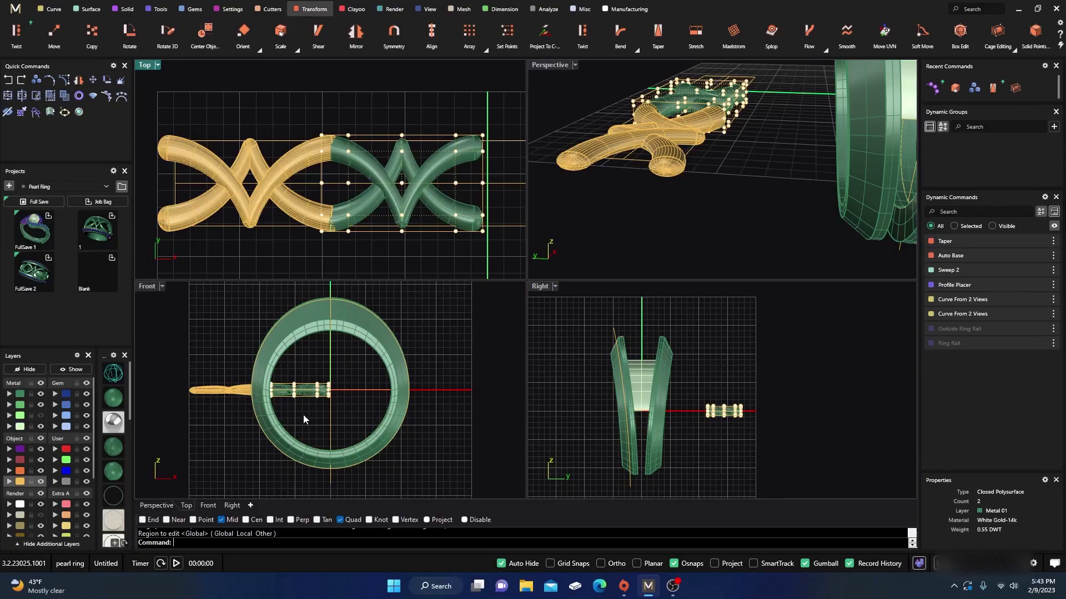
Step: Raise the cage's upper control points so the middle decoration arches upward, with the central row highest
{"action": "scroll", "coordinate": [305, 419], "scroll_direction": "up", "scroll_amount": 4}
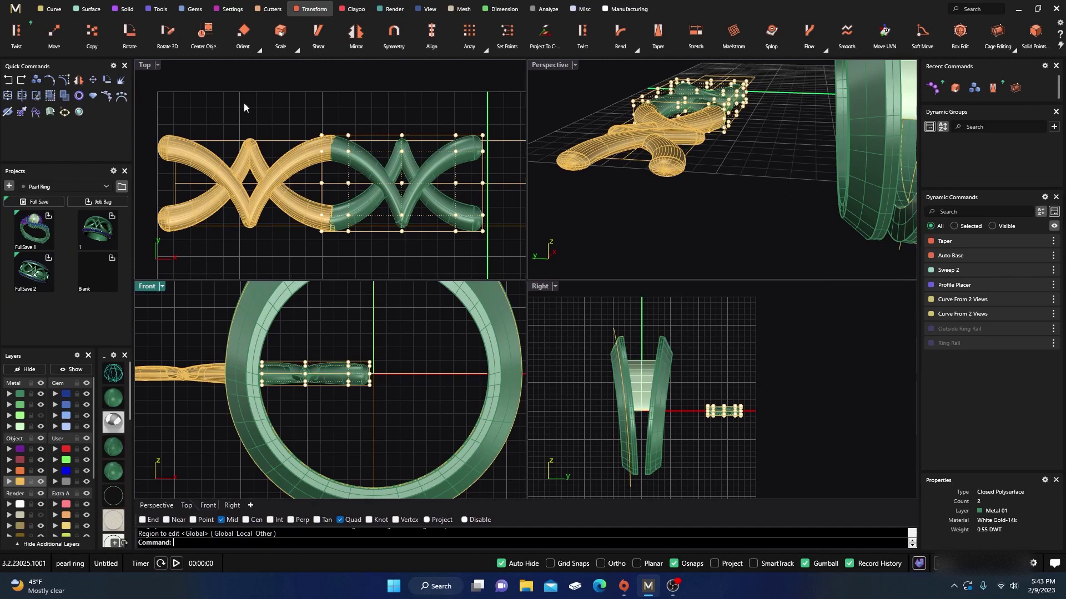
{"action": "double_click", "coordinate": [549, 65]}
{"action": "right_click_drag", "start_coordinate": [377, 355], "coordinate": [319, 381]}
{"action": "scroll", "coordinate": [501, 271], "scroll_direction": "up", "scroll_amount": 5}
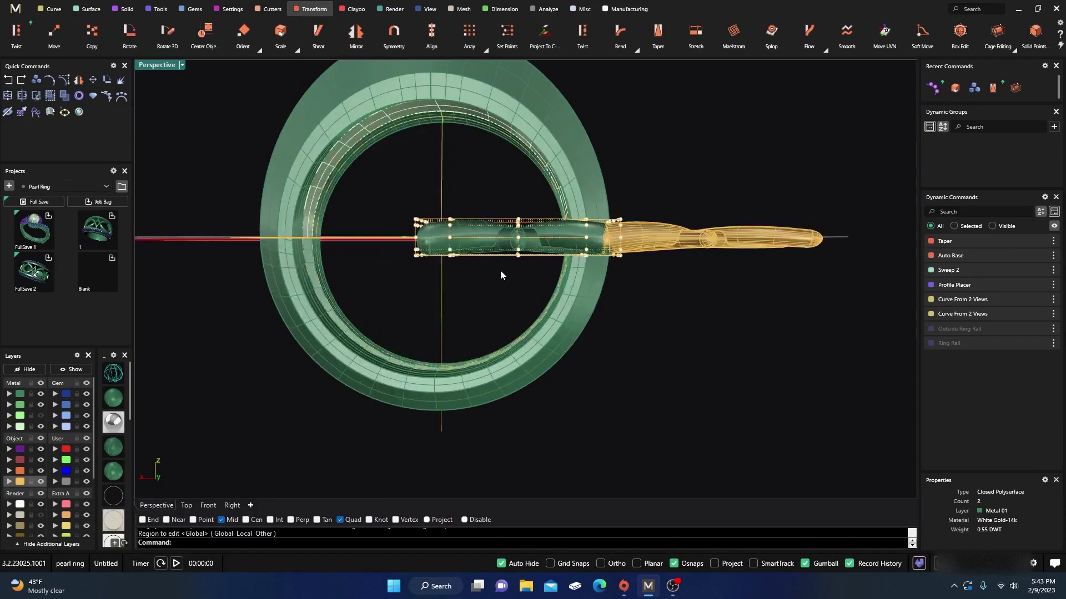
{"action": "left_click_drag", "start_coordinate": [418, 185], "coordinate": [619, 235]}
{"action": "left_click_drag", "start_coordinate": [522, 179], "coordinate": [536, 233]}
{"action": "left_click", "coordinate": [499, 178]}
{"action": "left_click_drag", "start_coordinate": [523, 173], "coordinate": [523, 156]}
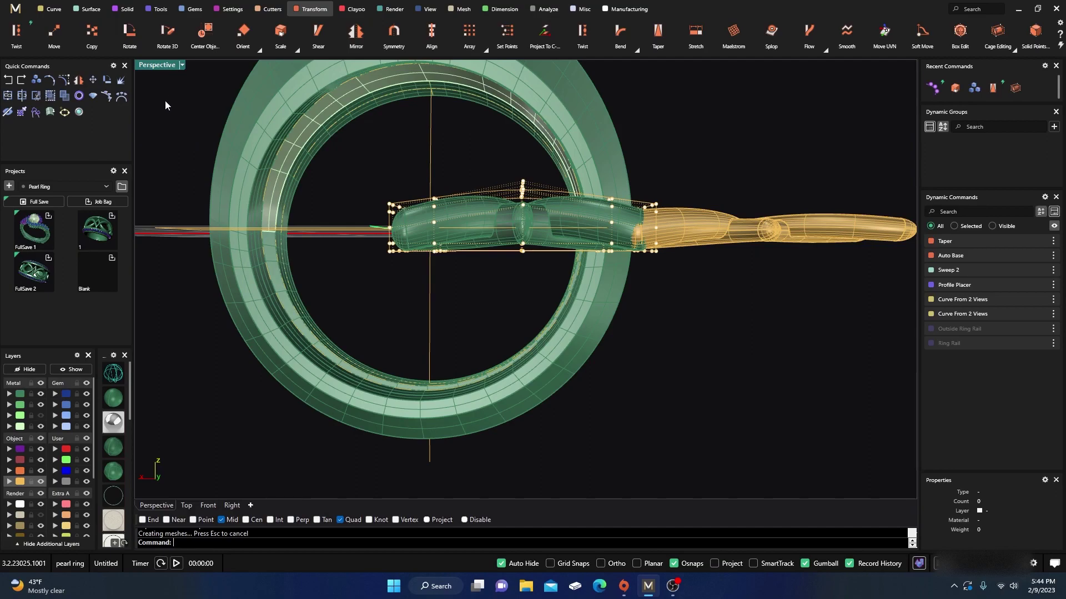
Step: Turn off the cage's control points and delete the cage around the middle decoration
{"action": "right_click_drag", "start_coordinate": [245, 147], "coordinate": [315, 331]}
{"action": "key", "text": "Escape"}
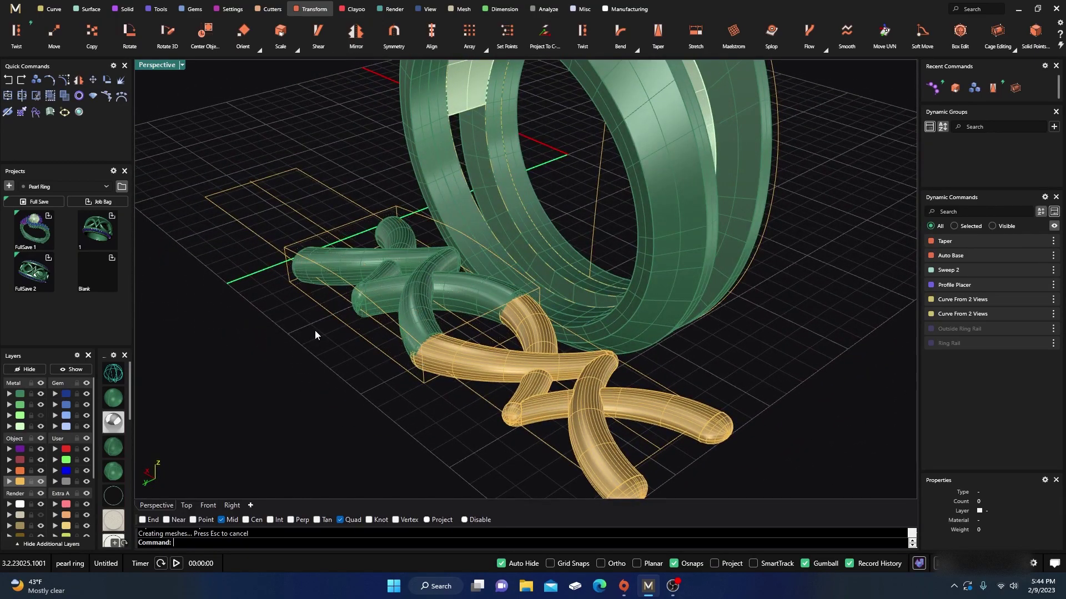
{"action": "left_click", "coordinate": [361, 336]}
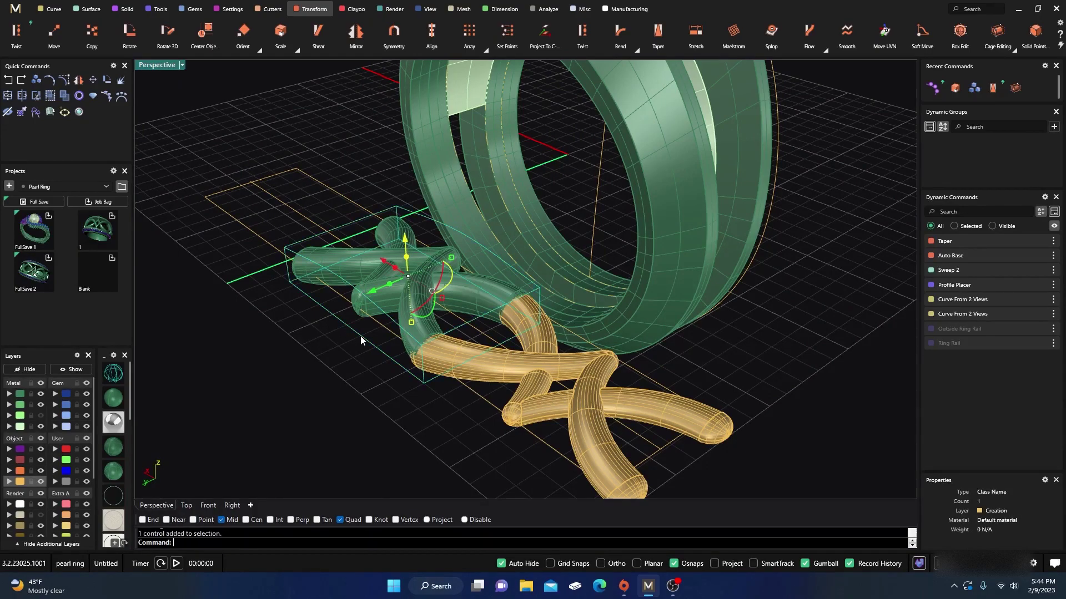
{"action": "key", "text": "Delete"}
{"action": "right_click_drag", "start_coordinate": [360, 344], "coordinate": [383, 428]}
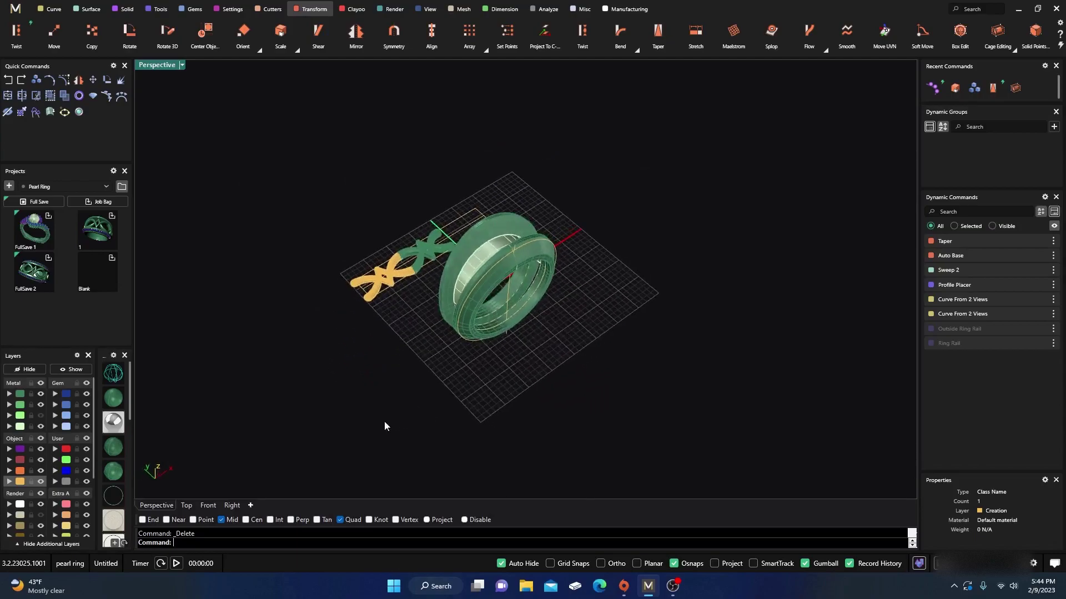
Step: Mirror a copy of the tapered end decoration across the middle decoration's centre to the strip's opposite end
{"action": "scroll", "coordinate": [409, 288], "scroll_direction": "up", "scroll_amount": 3}
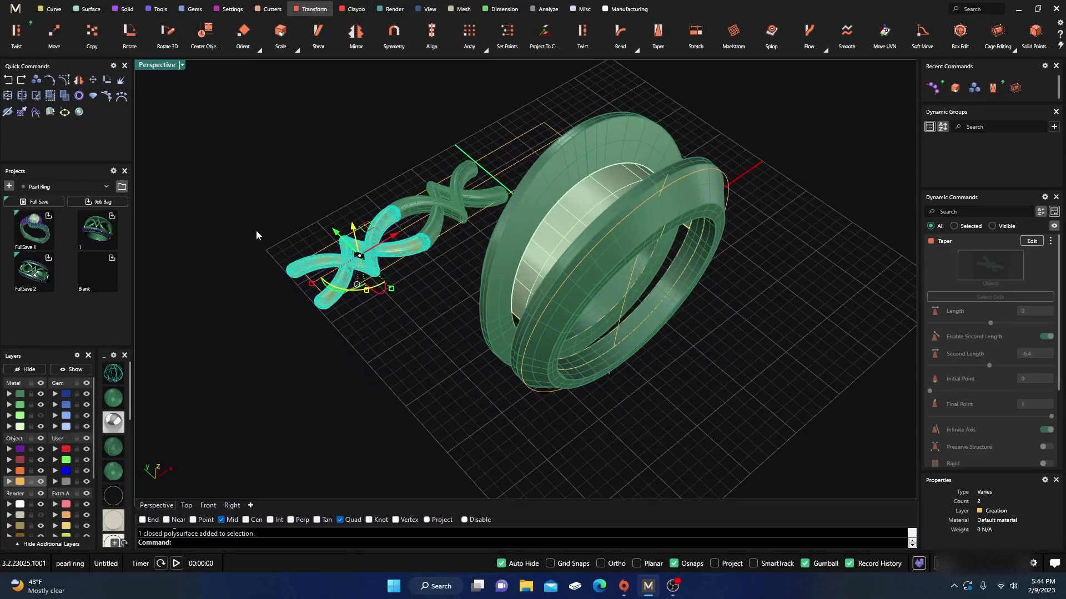
{"action": "double_click", "coordinate": [162, 65]}
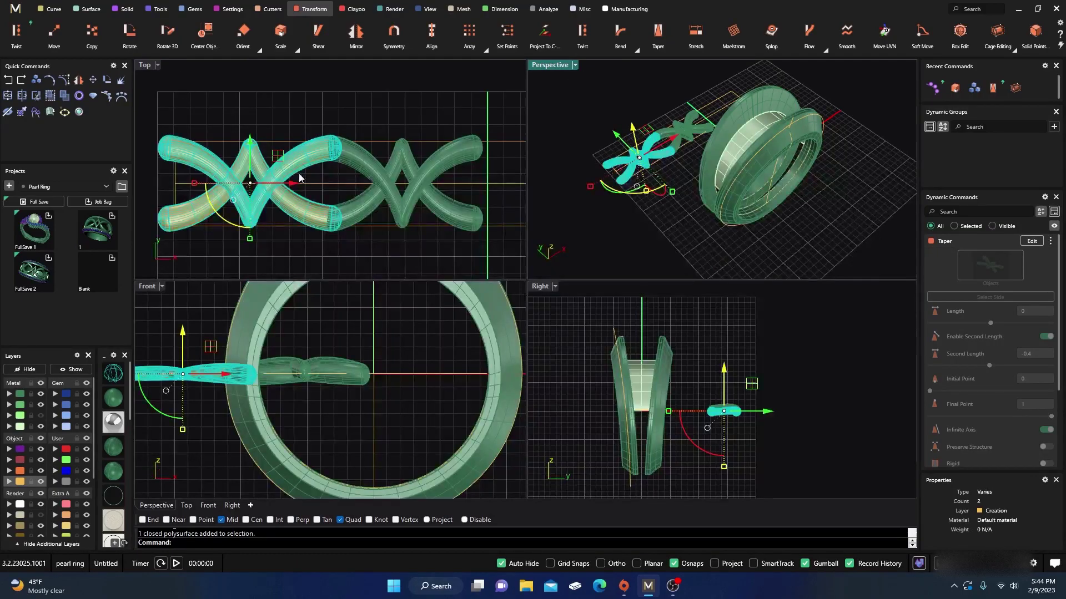
{"action": "left_click", "coordinate": [78, 79]}
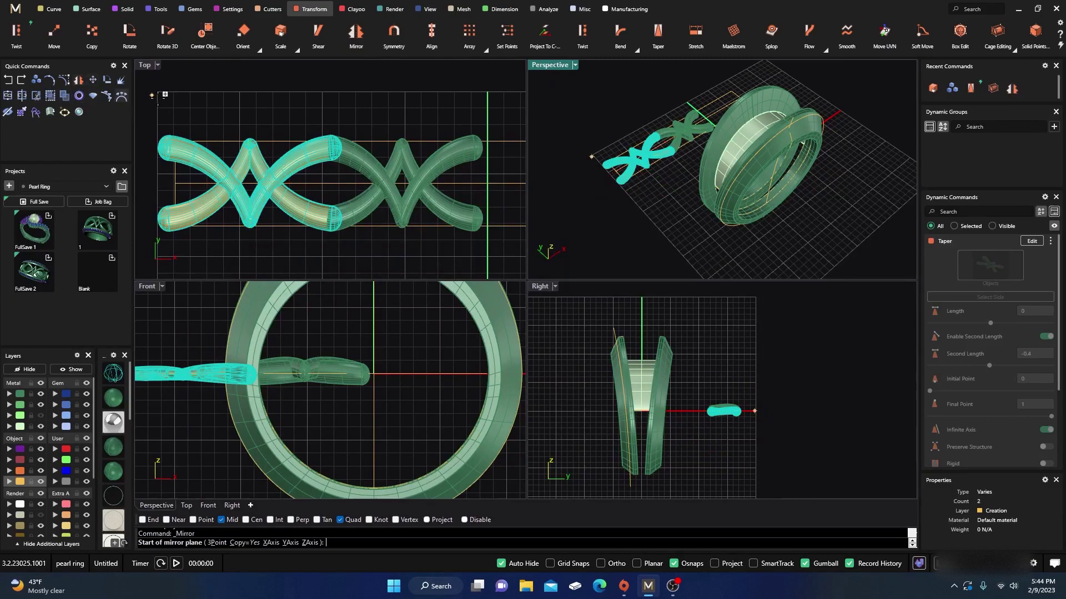
{"action": "left_click", "coordinate": [401, 183]}
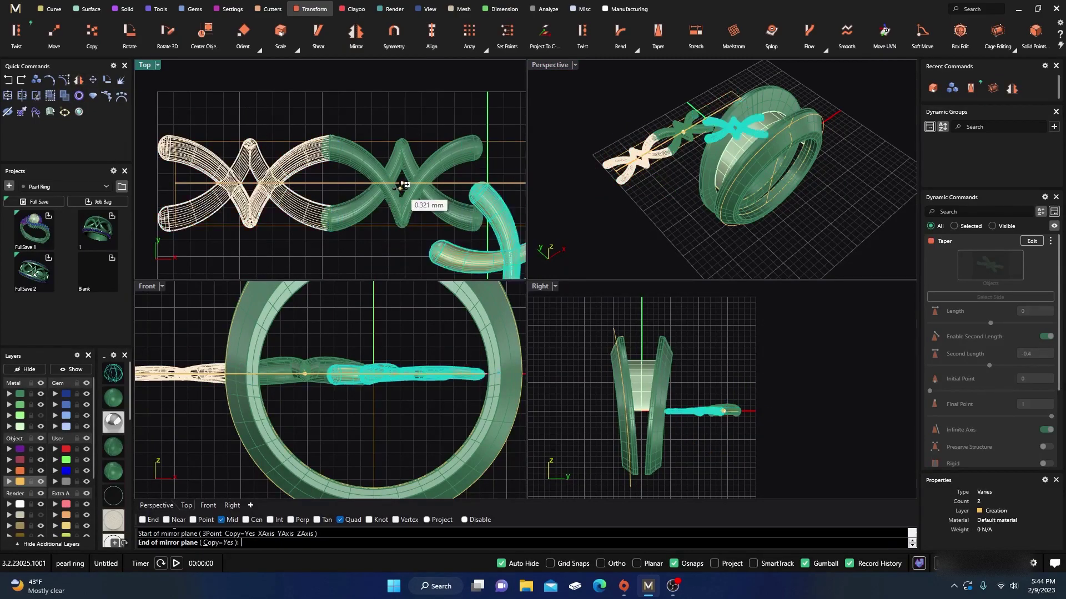
{"action": "scroll", "coordinate": [385, 198], "scroll_direction": "down", "scroll_amount": 2}
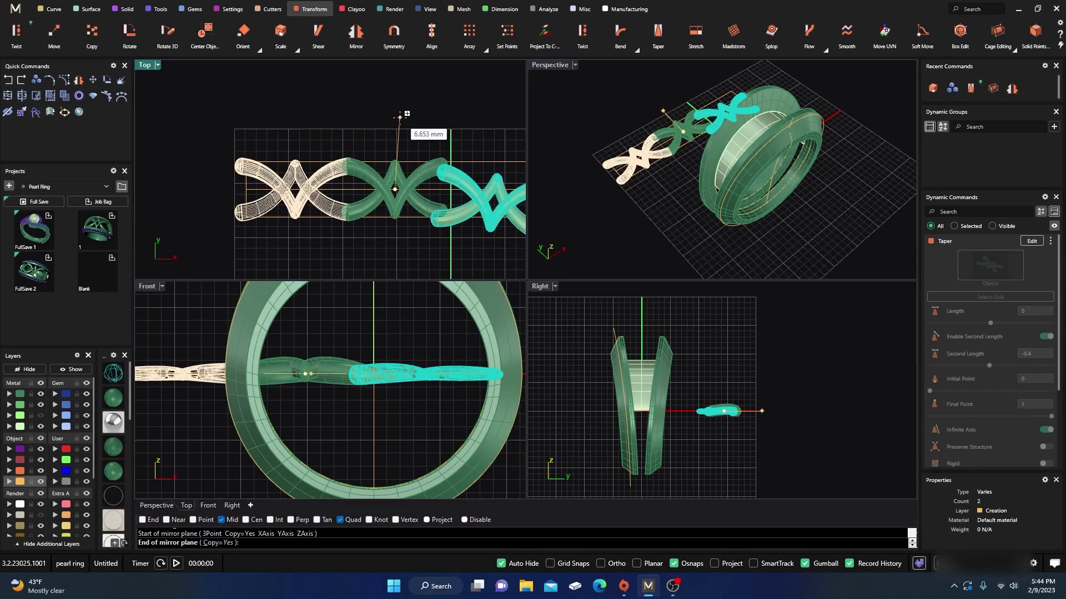
{"action": "left_click", "coordinate": [399, 111]}
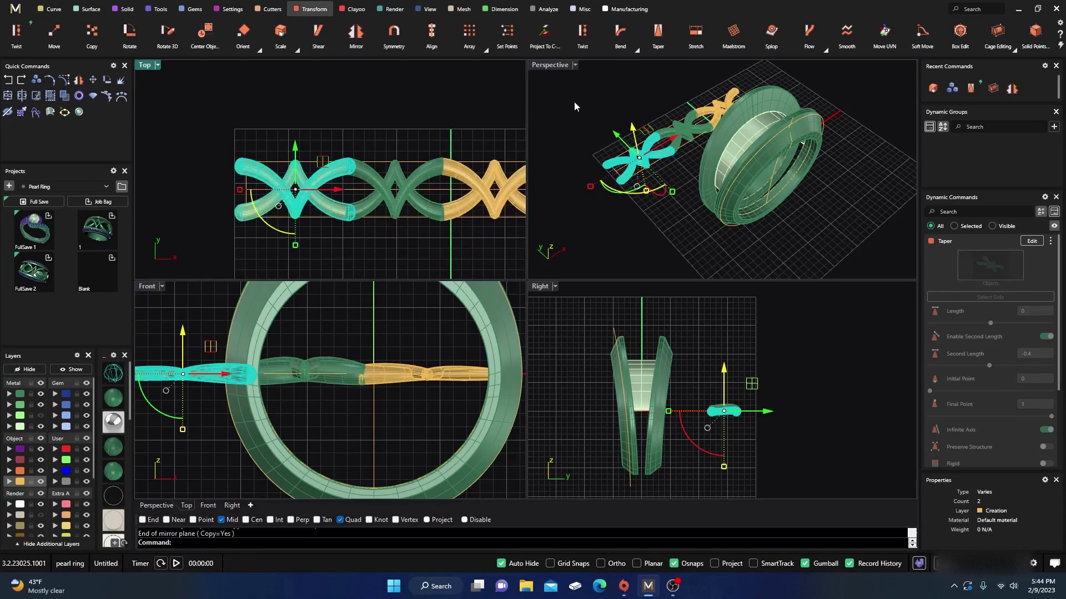
Step: Assign both end decorations to the Metal 01 layer and clear the selection
{"action": "left_click", "coordinate": [649, 90]}
{"action": "left_click", "coordinate": [720, 109]}
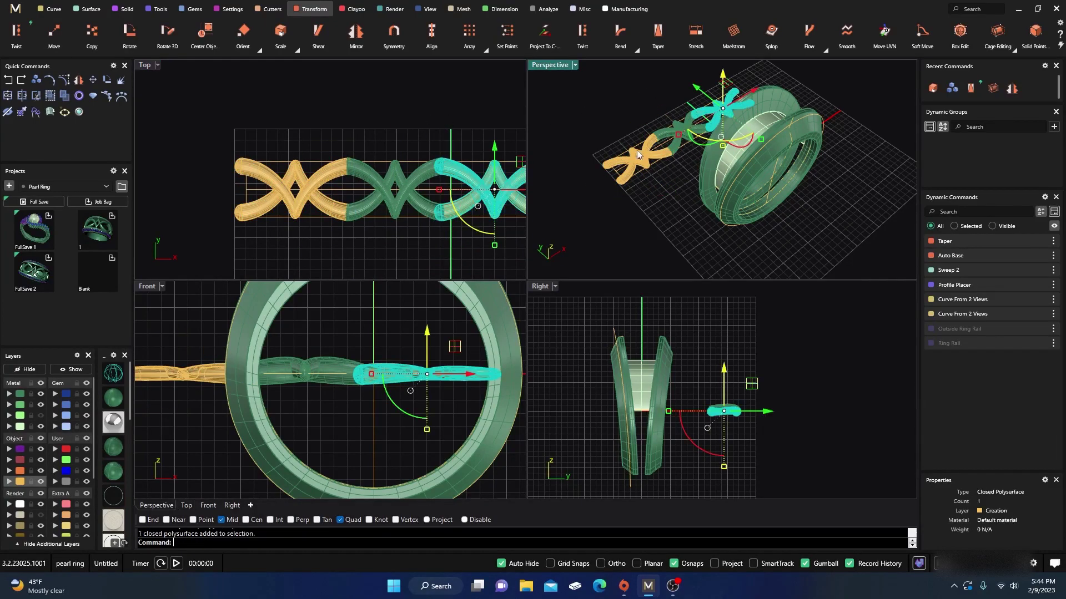
{"action": "left_click", "coordinate": [628, 163], "text": "shift"}
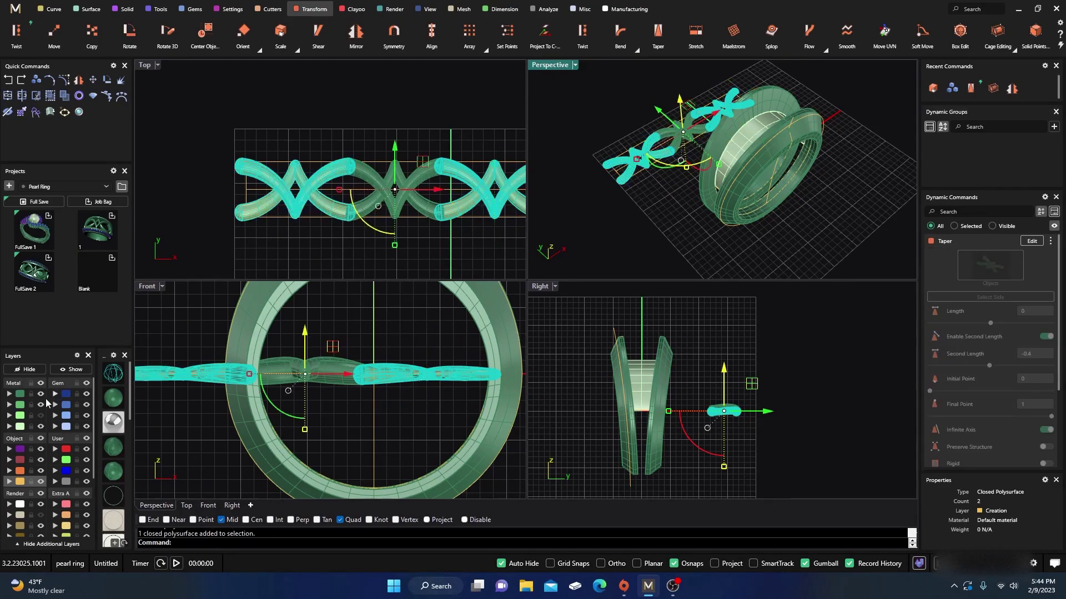
{"action": "left_click", "coordinate": [7, 396]}
{"action": "left_click", "coordinate": [377, 94]}
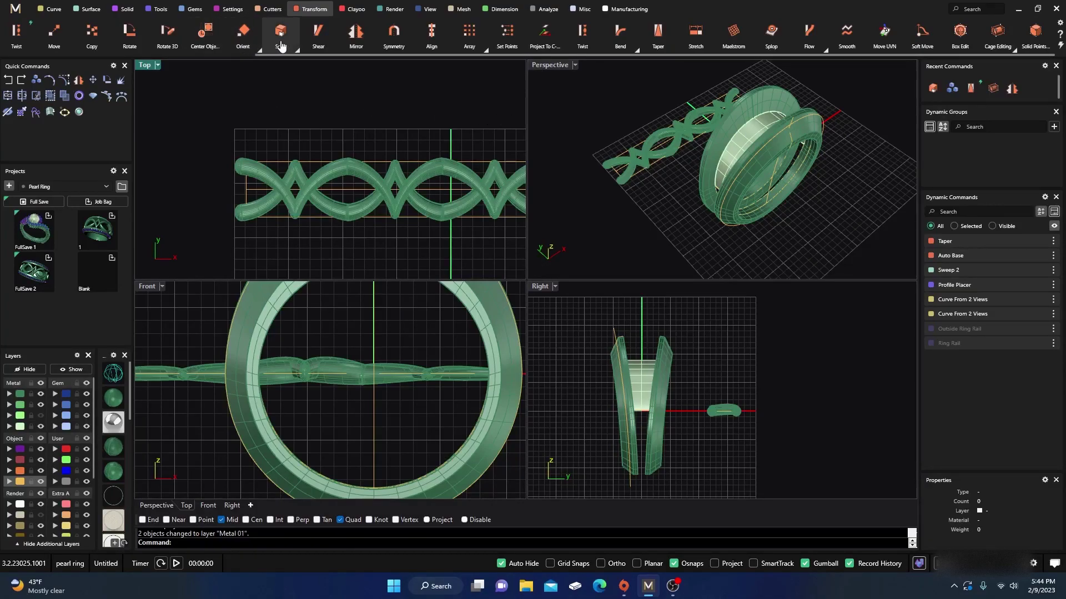
Step: Set up a Smart Flow with the flat strip as base surface and the ring's curved inner surface as destination
{"action": "scroll", "coordinate": [239, 39], "scroll_direction": "up", "scroll_amount": 5}
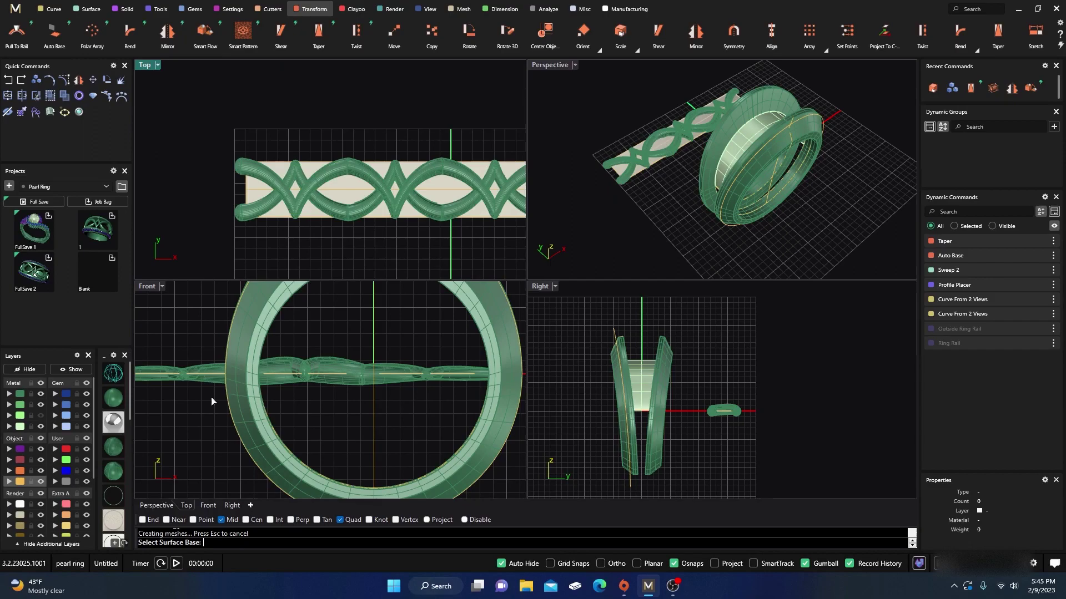
{"action": "left_click", "coordinate": [279, 216]}
{"action": "scroll", "coordinate": [726, 159], "scroll_direction": "up", "scroll_amount": 6}
{"action": "left_click", "coordinate": [737, 154]}
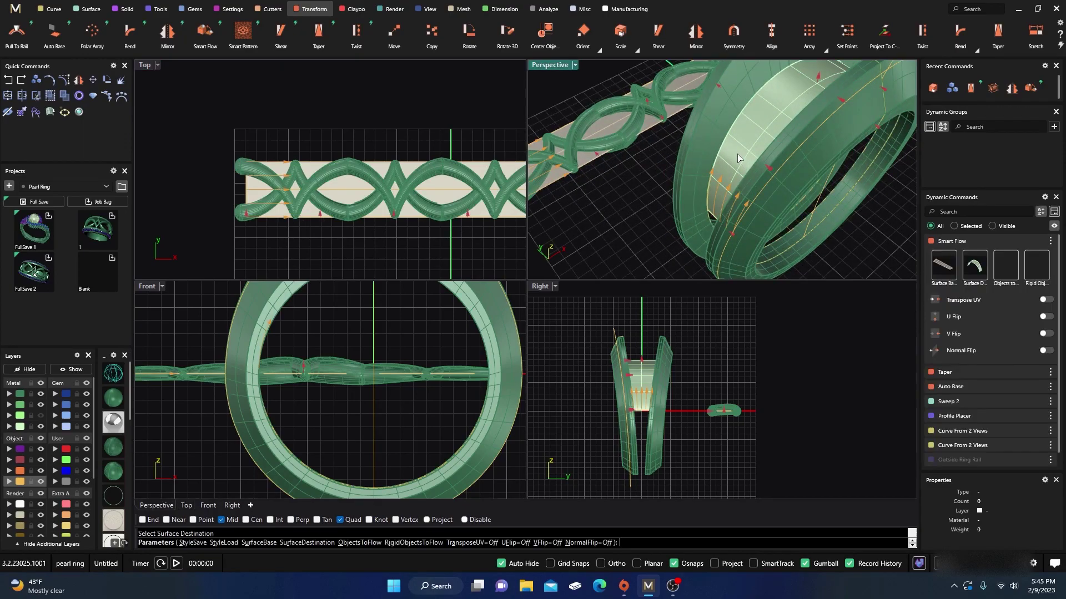
Step: Flow all three decorations onto the ring's curved surface and accept the Smart Flow
{"action": "scroll", "coordinate": [641, 194], "scroll_direction": "down", "scroll_amount": 2}
{"action": "right_click_drag", "start_coordinate": [640, 209], "coordinate": [643, 198]}
{"action": "double_click", "coordinate": [547, 67]}
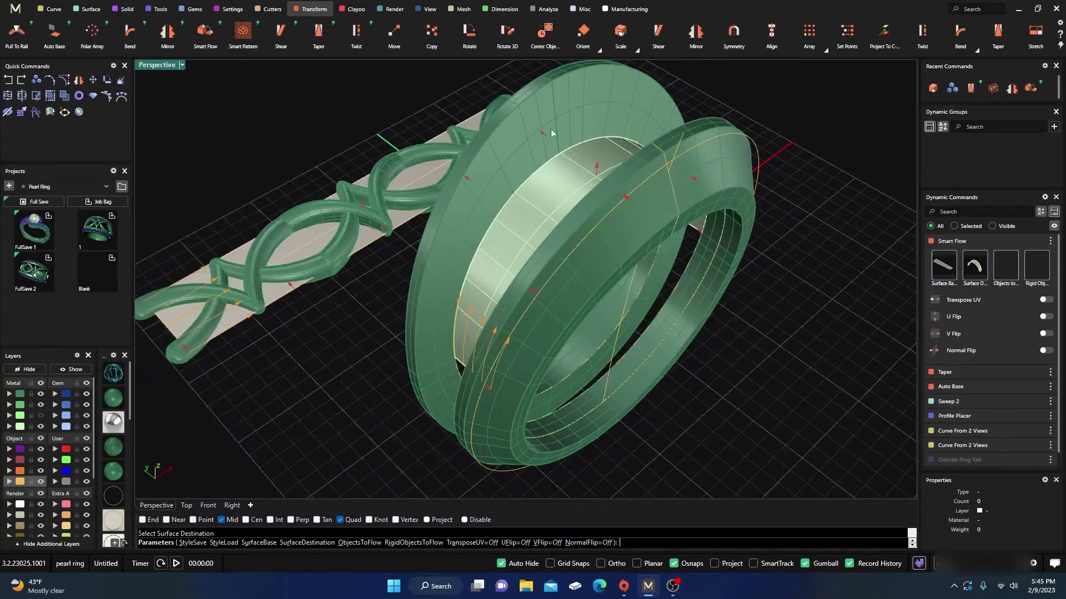
{"action": "right_click_drag", "start_coordinate": [595, 297], "coordinate": [443, 236]}
{"action": "scroll", "coordinate": [443, 235], "scroll_direction": "down", "scroll_amount": 8}
{"action": "right_click_drag", "start_coordinate": [451, 282], "coordinate": [392, 266]}
{"action": "scroll", "coordinate": [606, 300], "scroll_direction": "up", "scroll_amount": 5}
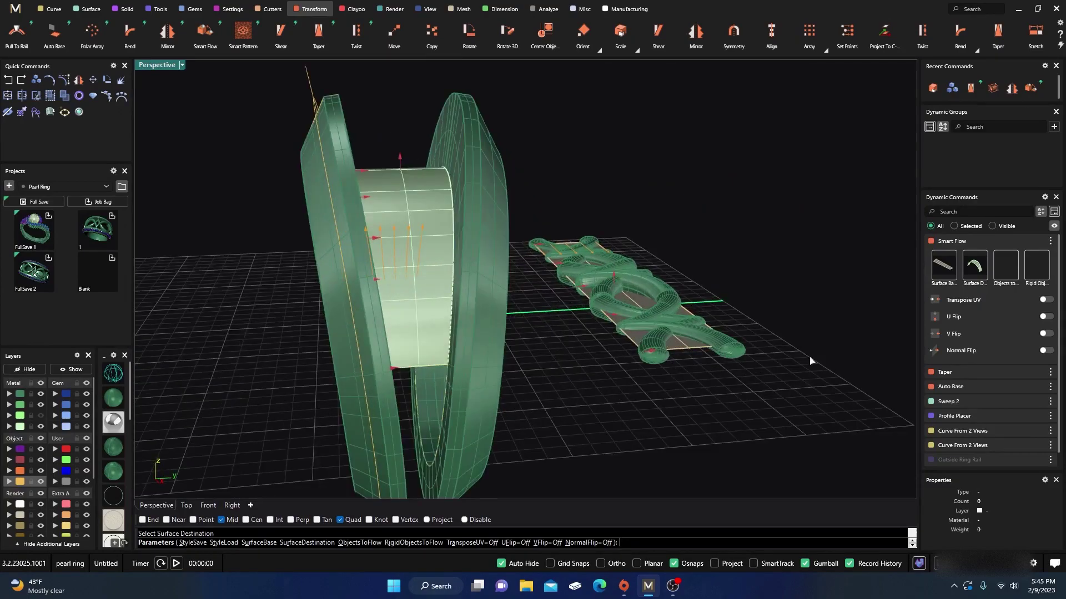
{"action": "left_click", "coordinate": [1006, 266]}
{"action": "left_click", "coordinate": [719, 339]}
{"action": "left_click", "coordinate": [631, 281]}
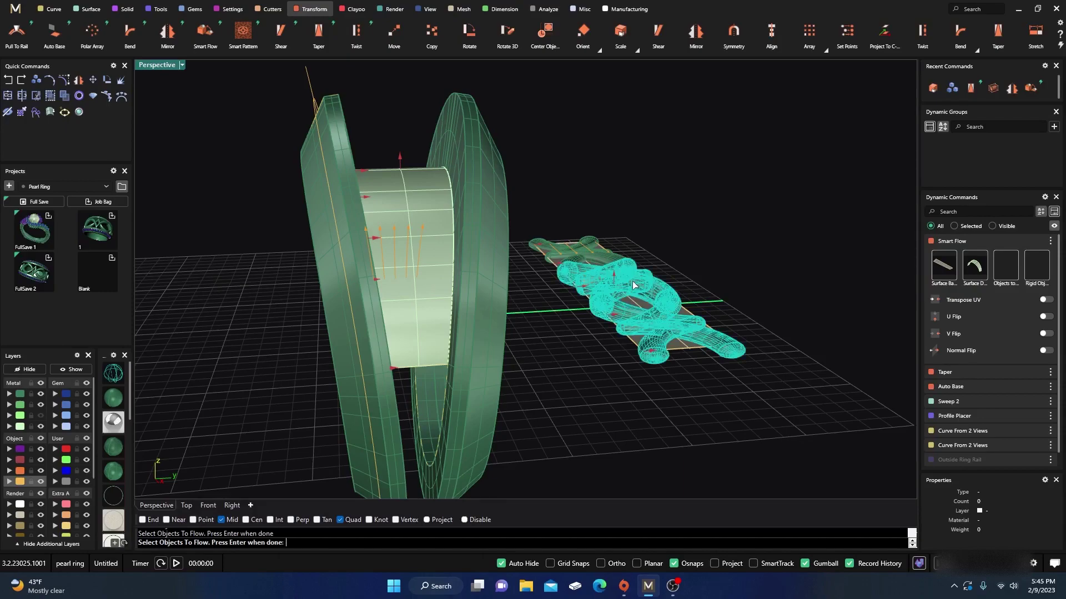
{"action": "left_click", "coordinate": [608, 262]}
{"action": "key", "text": "Return"}
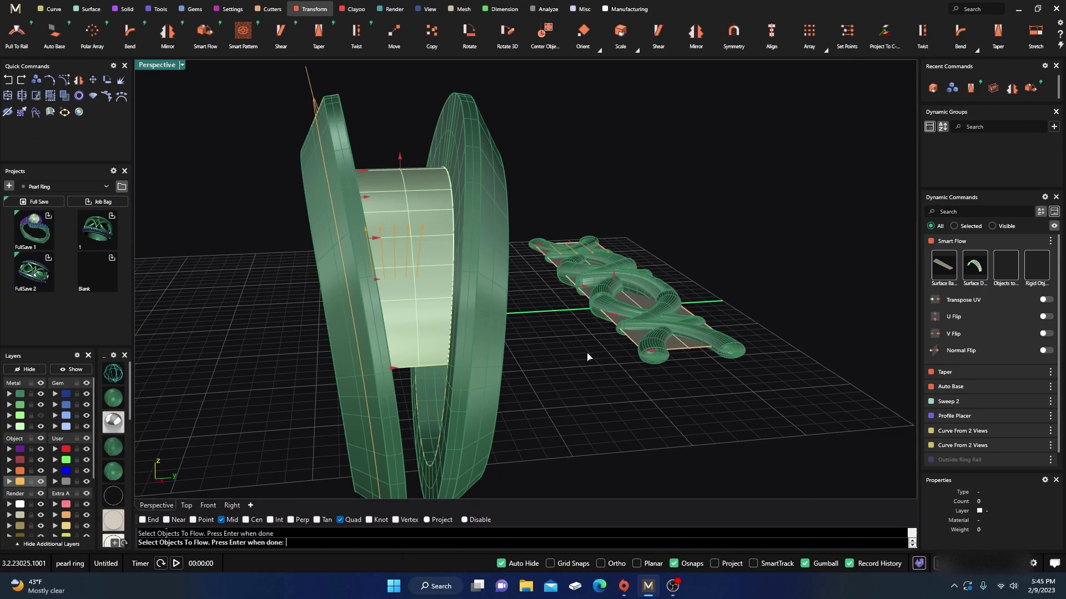
{"action": "key", "text": "Return"}
{"action": "right_click_drag", "start_coordinate": [588, 444], "coordinate": [543, 410]}
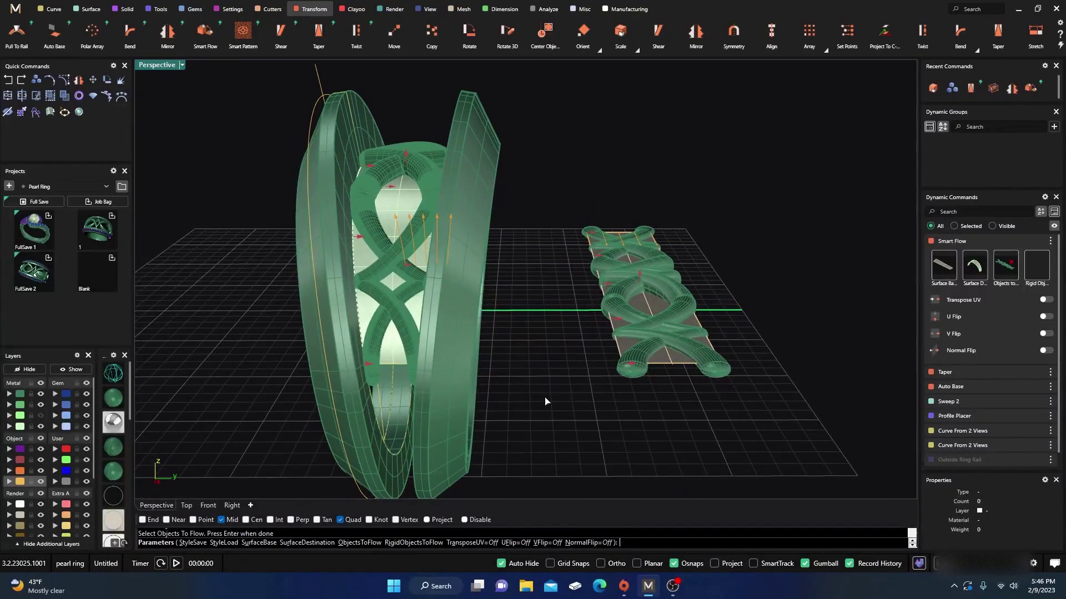
{"action": "right_click", "coordinate": [545, 398]}
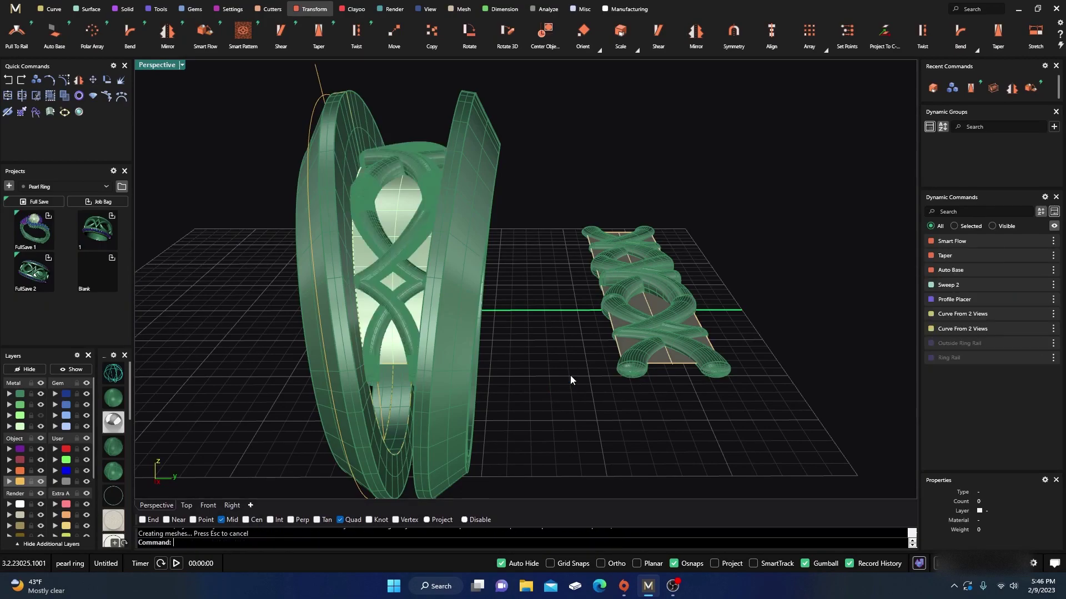
Step: Scale the three flat decorations taller along the vertical axis and acknowledge the history warning
{"action": "left_click", "coordinate": [662, 338]}
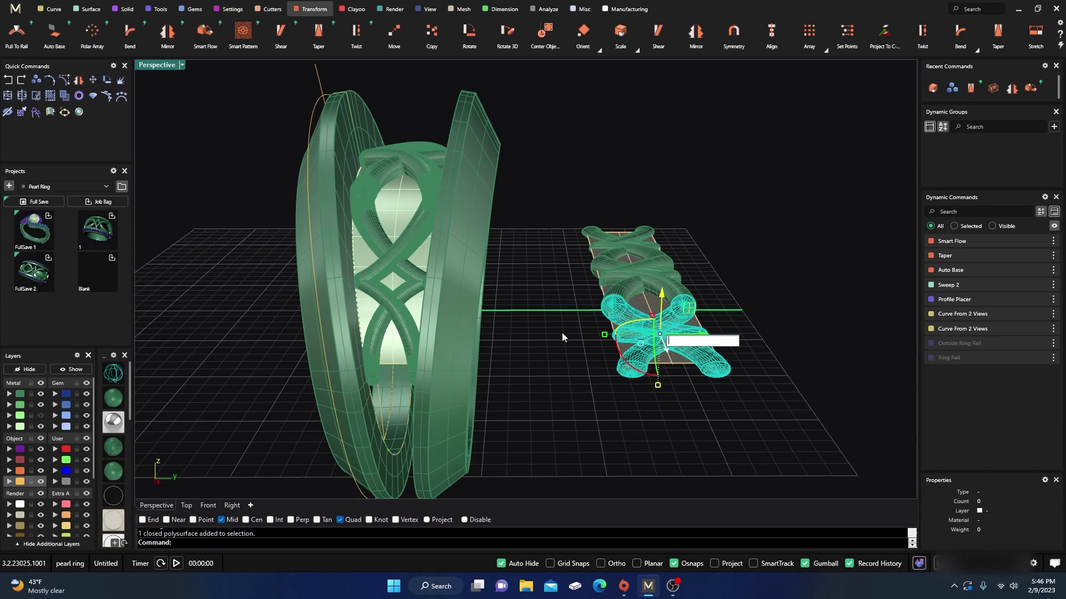
{"action": "left_click", "coordinate": [597, 341]}
{"action": "right_click_drag", "start_coordinate": [560, 392], "coordinate": [575, 406]}
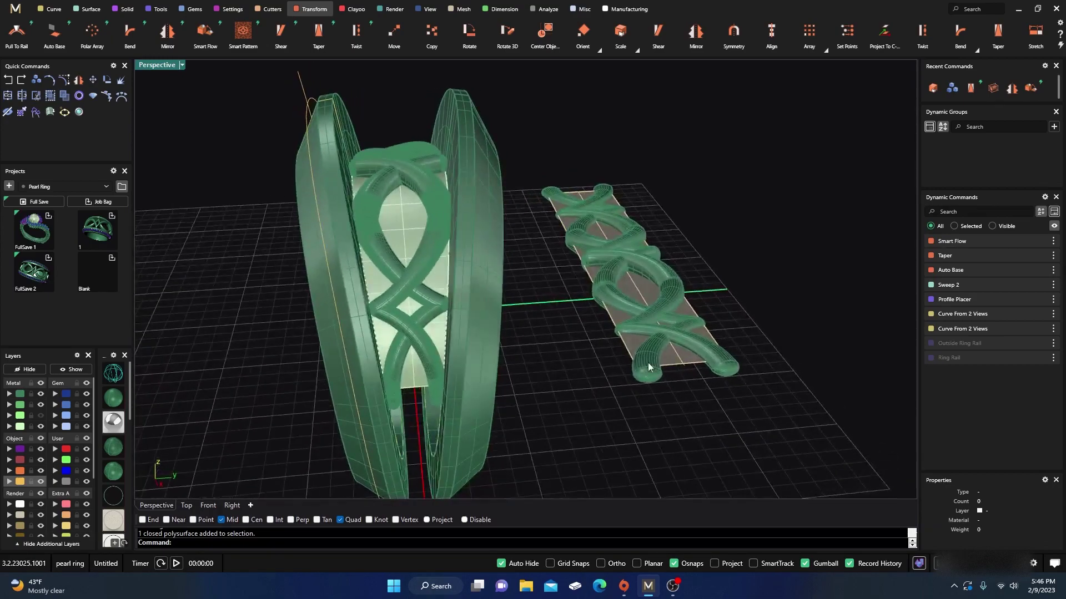
{"action": "left_click", "coordinate": [658, 342]}
{"action": "left_click", "coordinate": [624, 255], "text": "shift"}
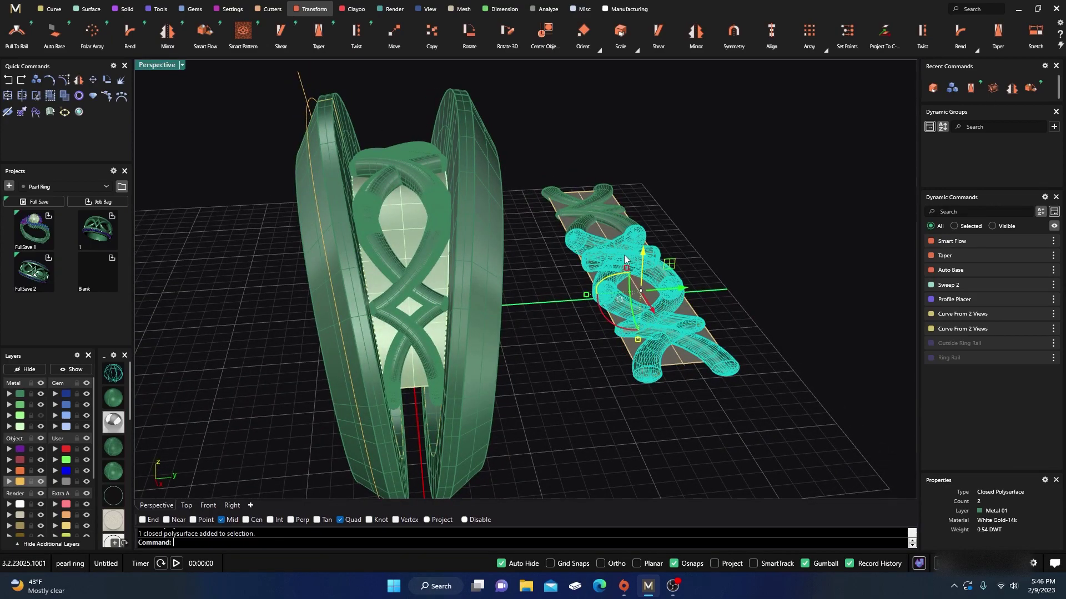
{"action": "left_click", "coordinate": [596, 207], "text": "shift"}
{"action": "right_click_drag", "start_coordinate": [597, 324], "coordinate": [590, 333]}
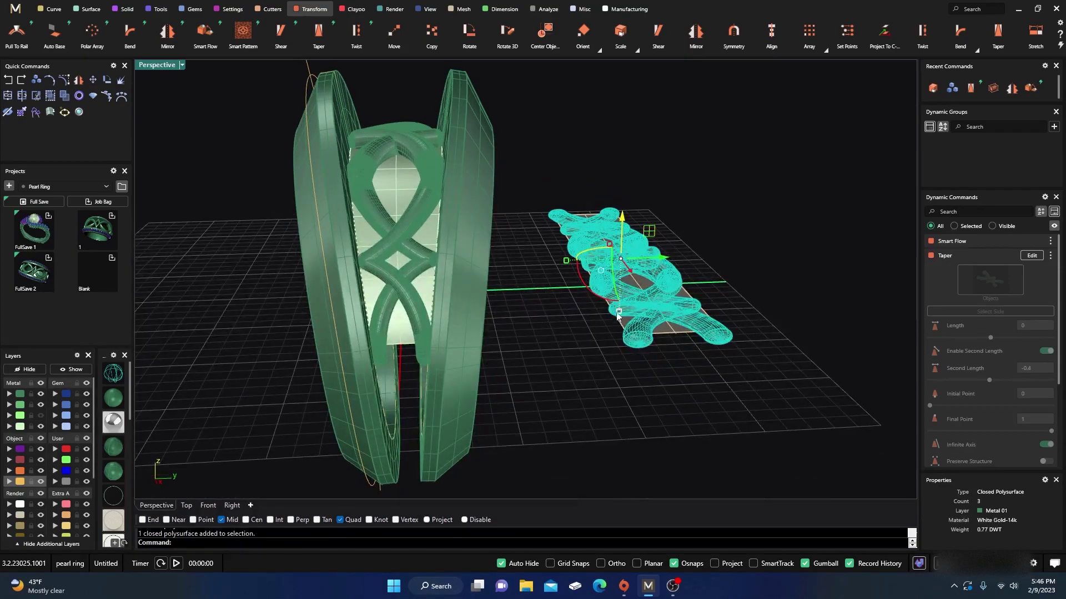
{"action": "left_click_drag", "start_coordinate": [618, 315], "coordinate": [613, 349]}
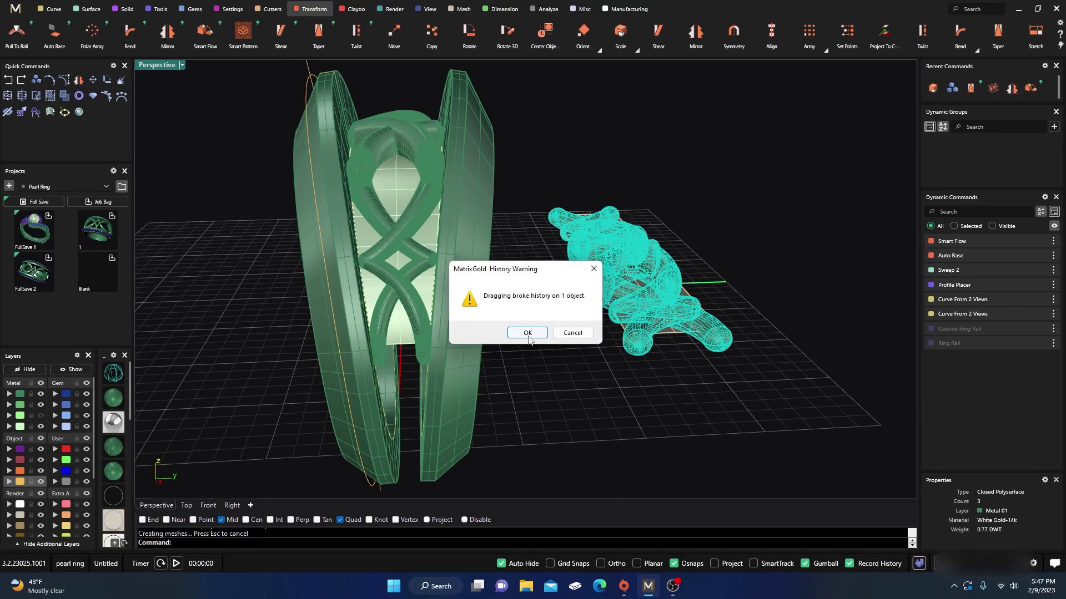
{"action": "left_click", "coordinate": [528, 333]}
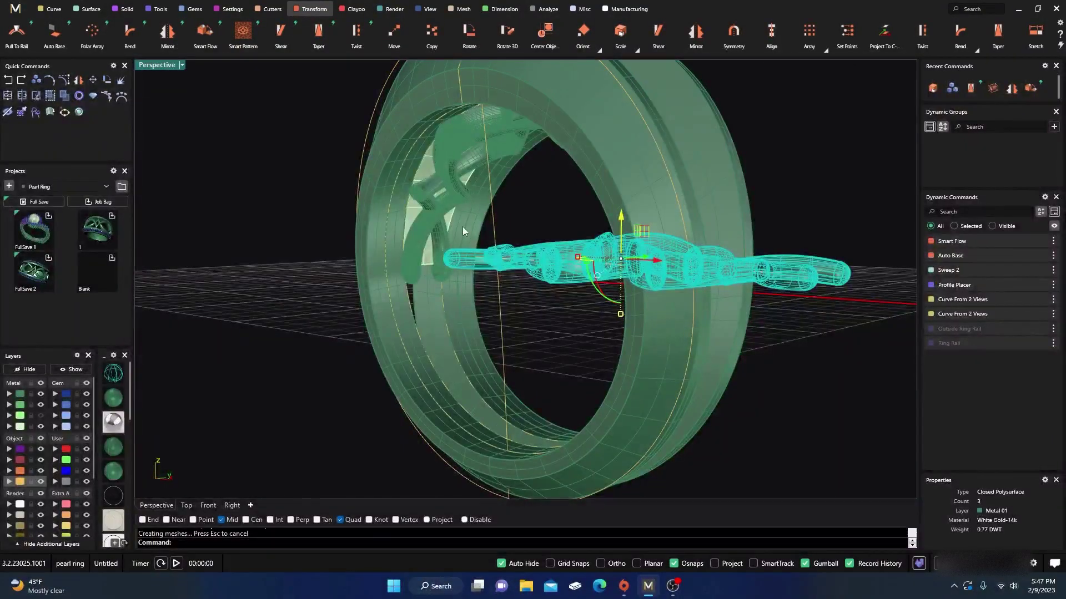
Step: Raise the three flat decorations vertically until their undersides sit roughly level with the flat strip
{"action": "right_click_drag", "start_coordinate": [281, 275], "coordinate": [284, 271]}
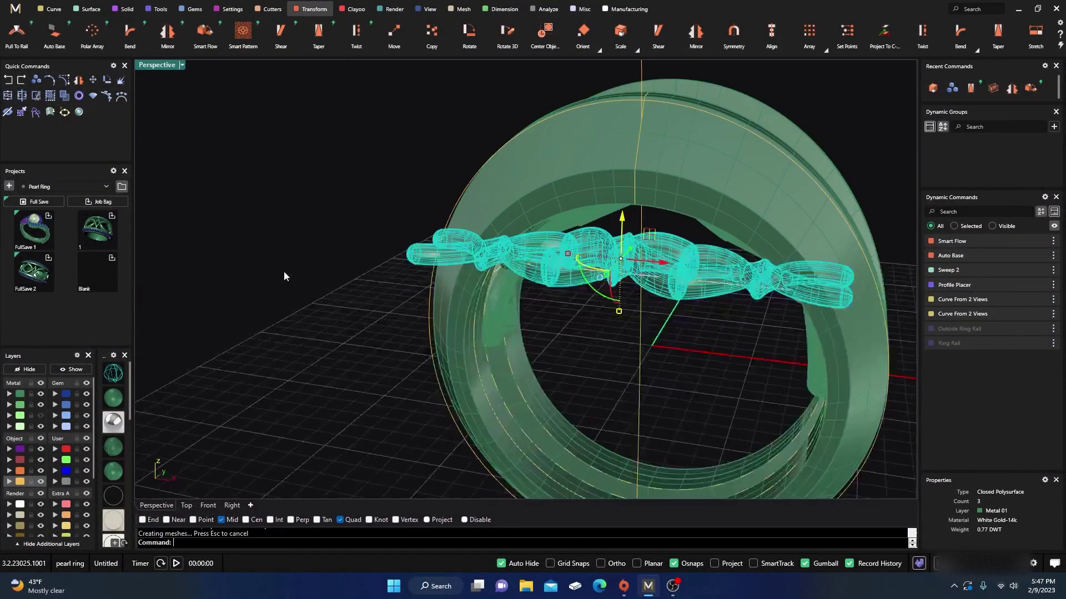
{"action": "right_click_drag", "start_coordinate": [320, 319], "coordinate": [414, 376]}
{"action": "scroll", "coordinate": [339, 324], "scroll_direction": "down", "scroll_amount": 5}
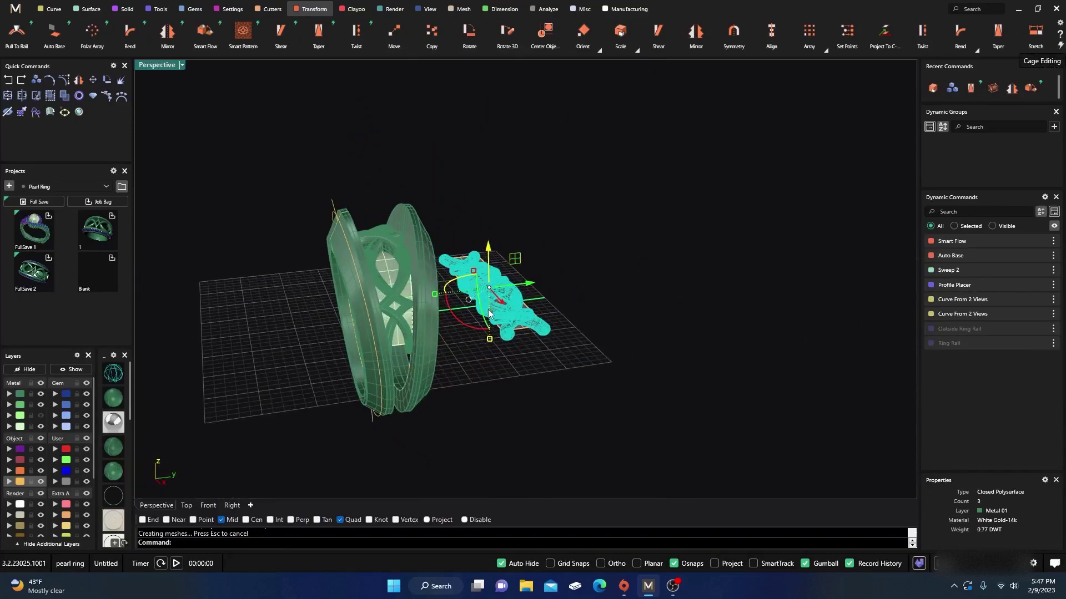
{"action": "scroll", "coordinate": [486, 310], "scroll_direction": "up", "scroll_amount": 4}
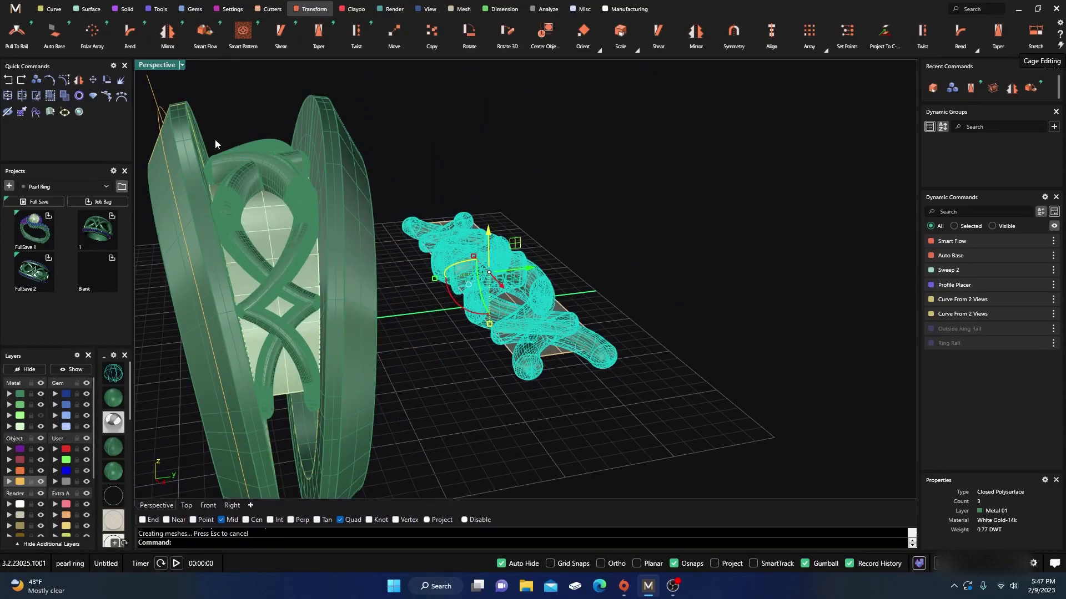
{"action": "double_click", "coordinate": [147, 66]}
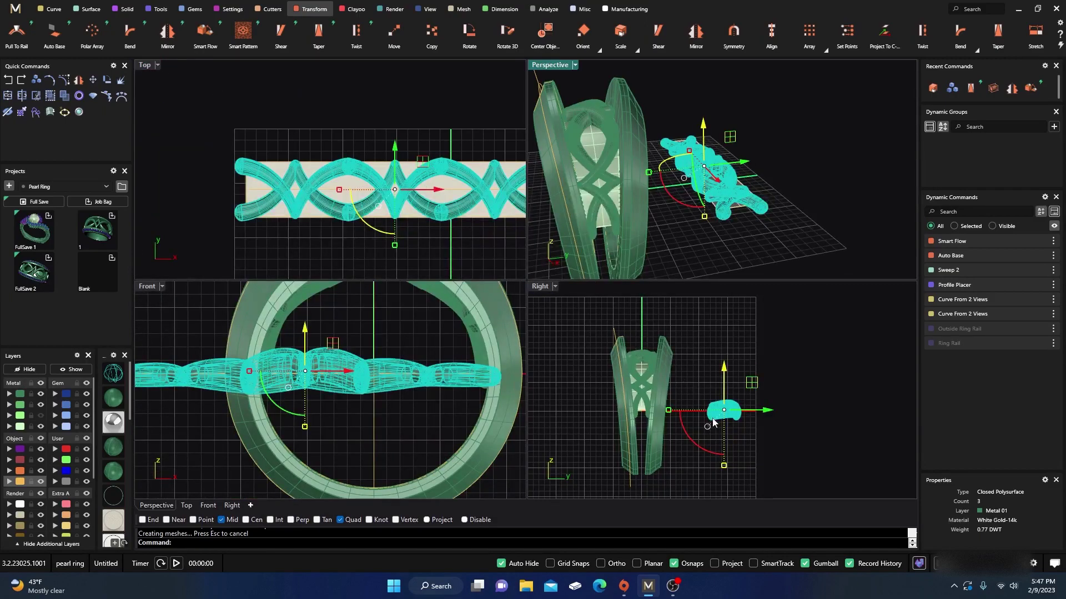
{"action": "scroll", "coordinate": [719, 420], "scroll_direction": "up", "scroll_amount": 3}
{"action": "scroll", "coordinate": [724, 419], "scroll_direction": "up", "scroll_amount": 5}
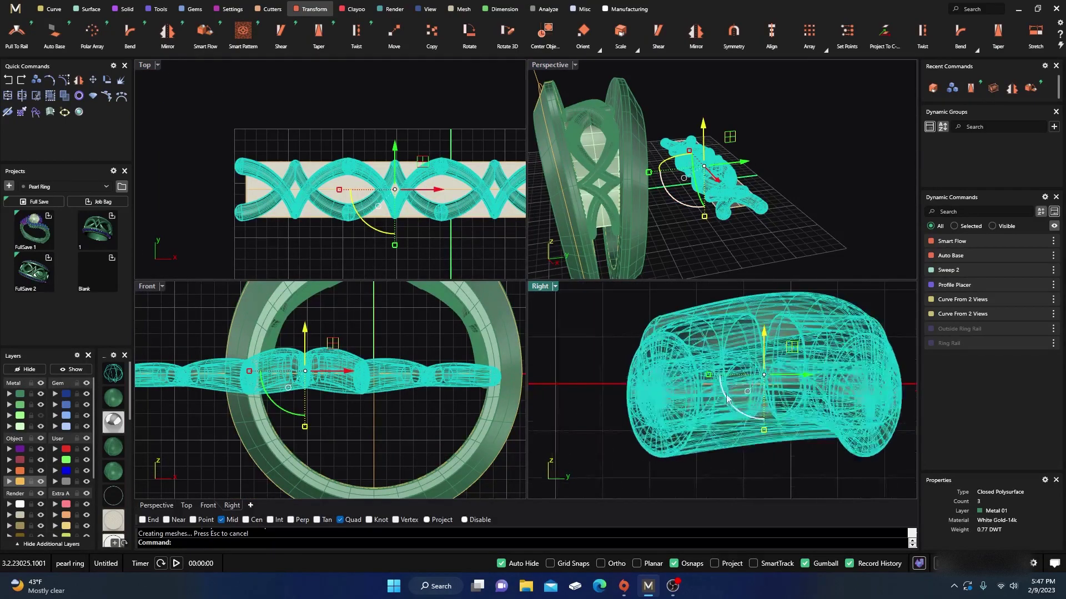
{"action": "scroll", "coordinate": [741, 375], "scroll_direction": "down", "scroll_amount": 3}
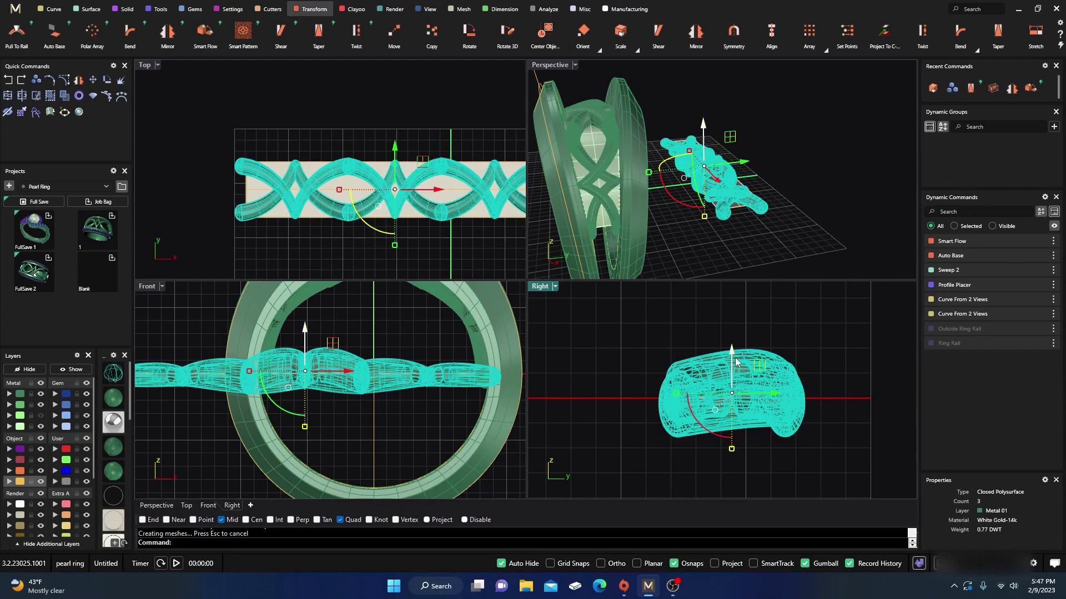
{"action": "left_click_drag", "start_coordinate": [733, 354], "coordinate": [731, 323]}
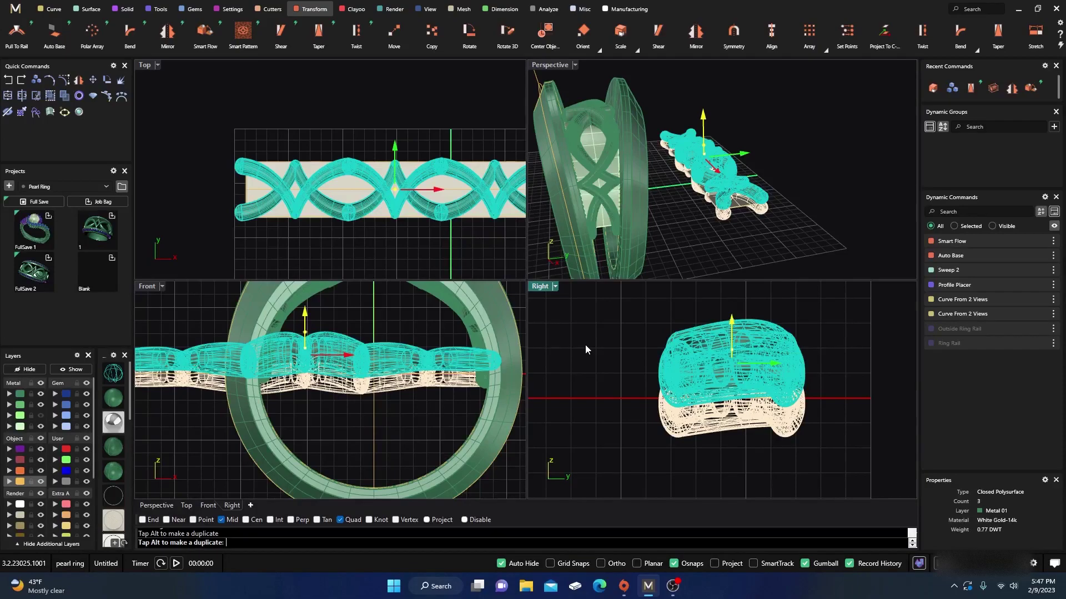
{"action": "left_click_drag", "start_coordinate": [585, 344], "coordinate": [585, 344]}
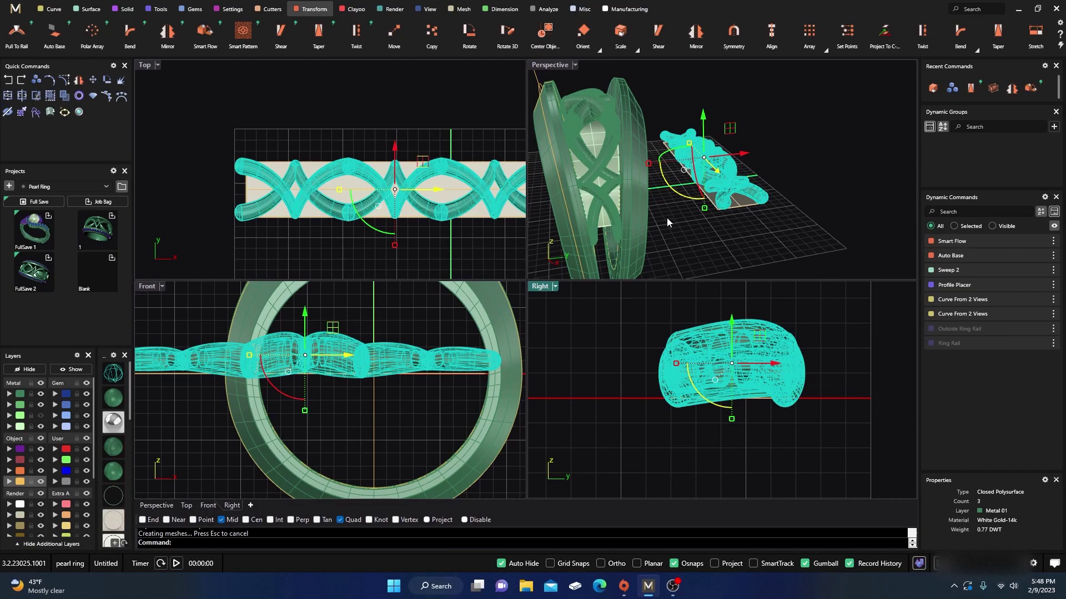
Step: Edit the Outside Ring Rail and reduce its top thickness to 3.1 mm
{"action": "right_click_drag", "start_coordinate": [667, 218], "coordinate": [632, 202]}
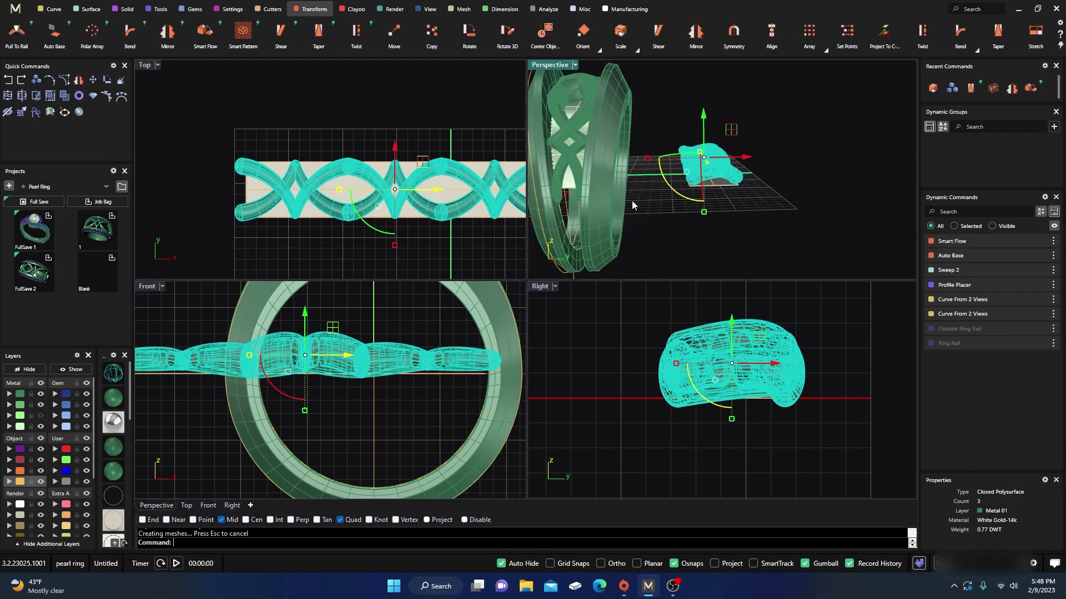
{"action": "double_click", "coordinate": [547, 65]}
{"action": "right_click_drag", "start_coordinate": [458, 211], "coordinate": [444, 277]}
{"action": "scroll", "coordinate": [471, 293], "scroll_direction": "up", "scroll_amount": 5}
{"action": "scroll", "coordinate": [471, 303], "scroll_direction": "down", "scroll_amount": 1}
{"action": "scroll", "coordinate": [479, 300], "scroll_direction": "down", "scroll_amount": 2}
{"action": "scroll", "coordinate": [480, 297], "scroll_direction": "down", "scroll_amount": 3}
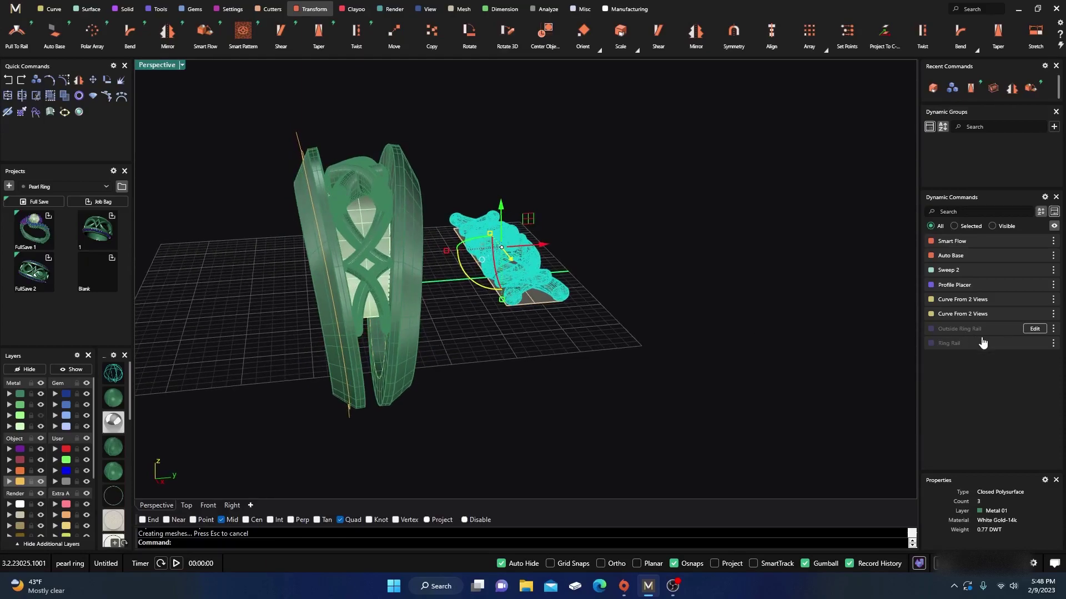
{"action": "left_click", "coordinate": [1035, 329]}
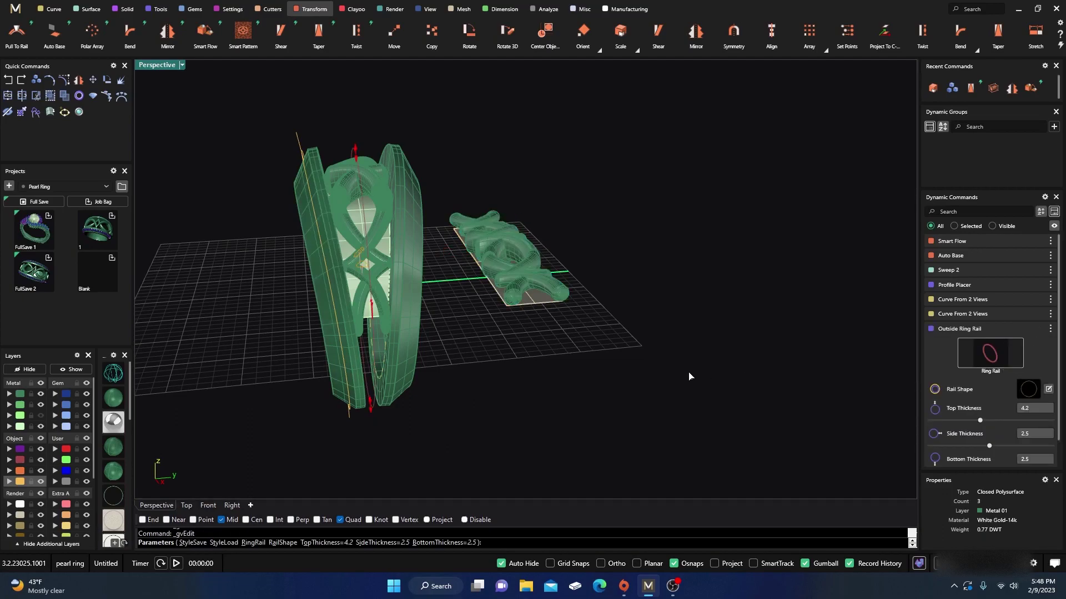
{"action": "right_click_drag", "start_coordinate": [551, 381], "coordinate": [580, 373]}
{"action": "mouse_move", "coordinate": [360, 159]}
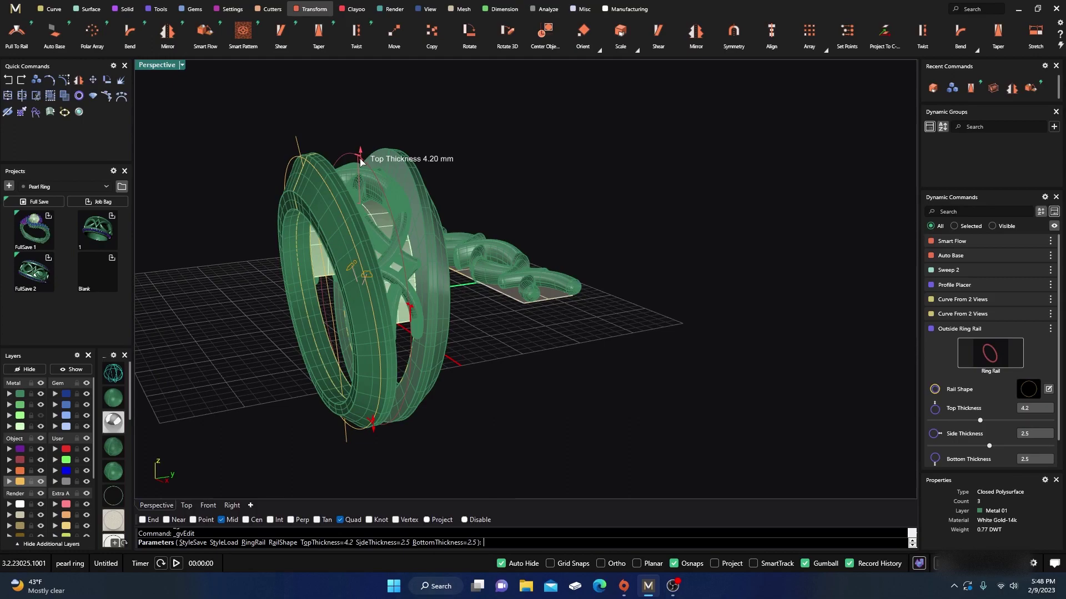
{"action": "left_click_drag", "start_coordinate": [359, 158], "coordinate": [364, 171]}
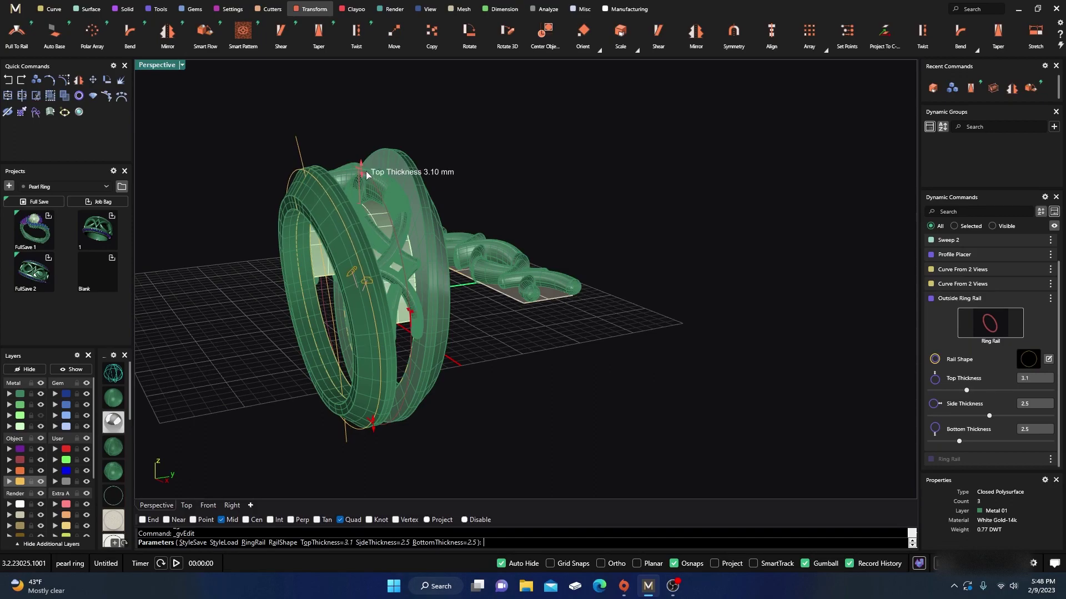
Step: Set the Outside Ring Rail's side thickness to 2 mm
{"action": "right_click_drag", "start_coordinate": [572, 207], "coordinate": [292, 300]}
{"action": "scroll", "coordinate": [353, 282], "scroll_direction": "up", "scroll_amount": 4}
{"action": "left_click_drag", "start_coordinate": [374, 250], "coordinate": [383, 249]}
{"action": "right_click_drag", "start_coordinate": [330, 269], "coordinate": [409, 283]}
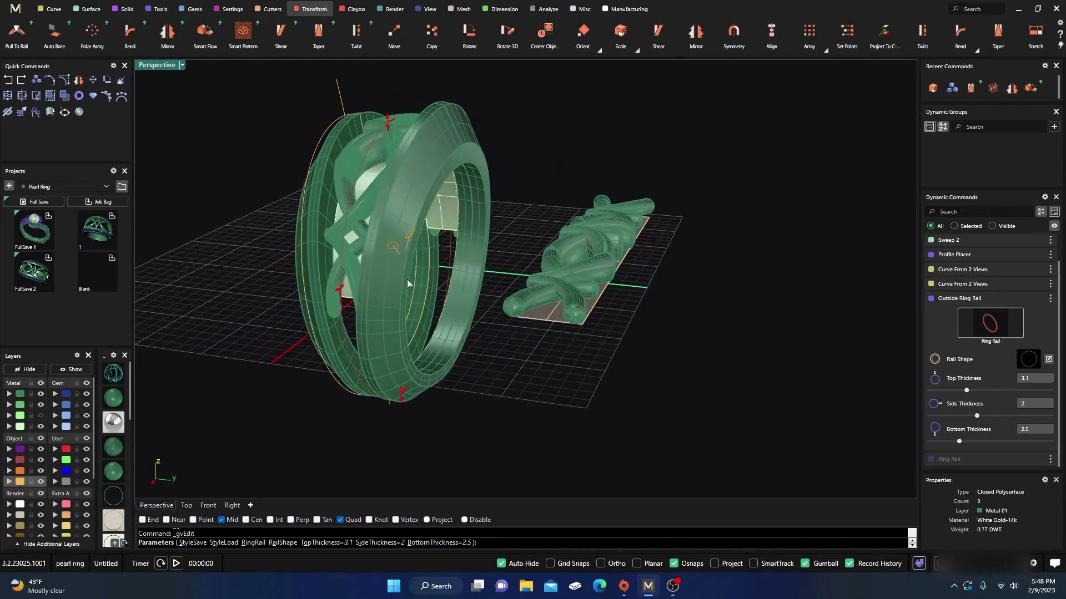
Step: Reduce the Outside Ring Rail's top thickness to 2.9 mm and accept the edit
{"action": "scroll", "coordinate": [382, 139], "scroll_direction": "up", "scroll_amount": 4}
{"action": "left_click_drag", "start_coordinate": [392, 117], "coordinate": [397, 122]}
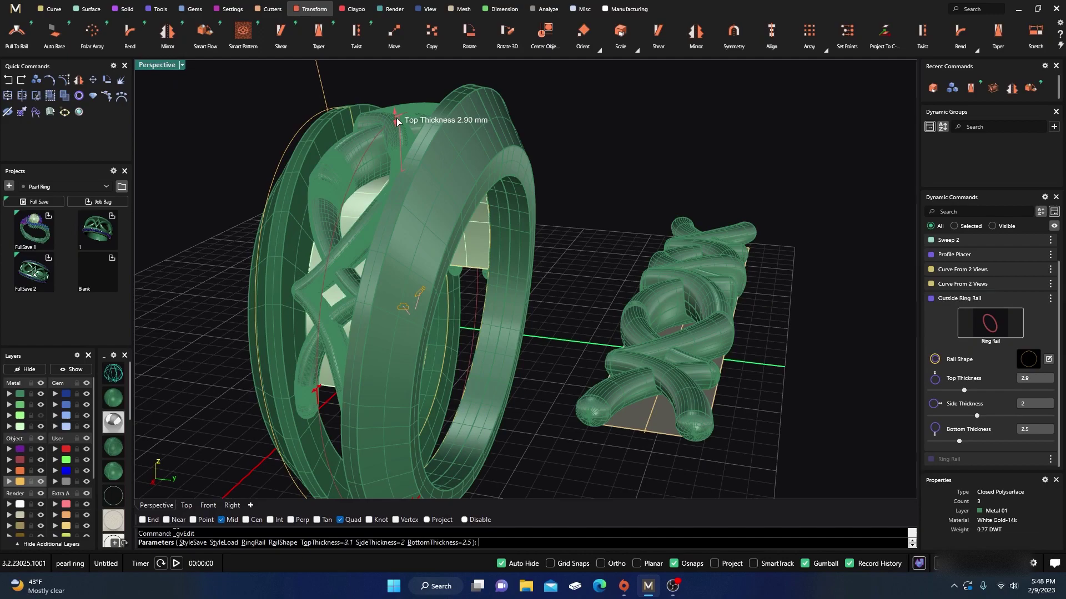
{"action": "right_click_drag", "start_coordinate": [397, 125], "coordinate": [445, 168]}
{"action": "scroll", "coordinate": [446, 166], "scroll_direction": "down", "scroll_amount": 5}
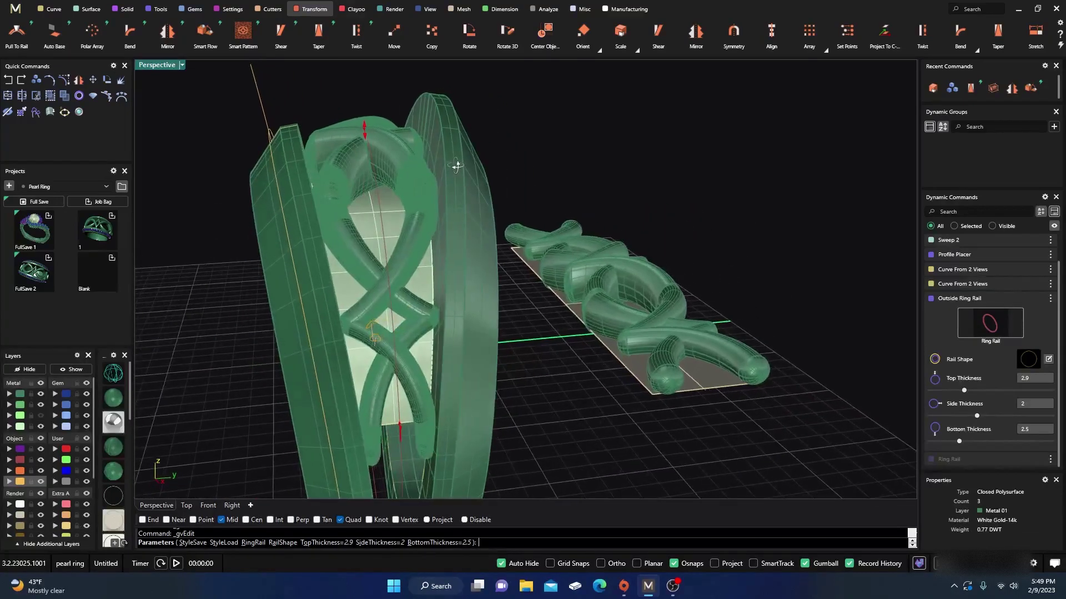
{"action": "right_click", "coordinate": [396, 377]}
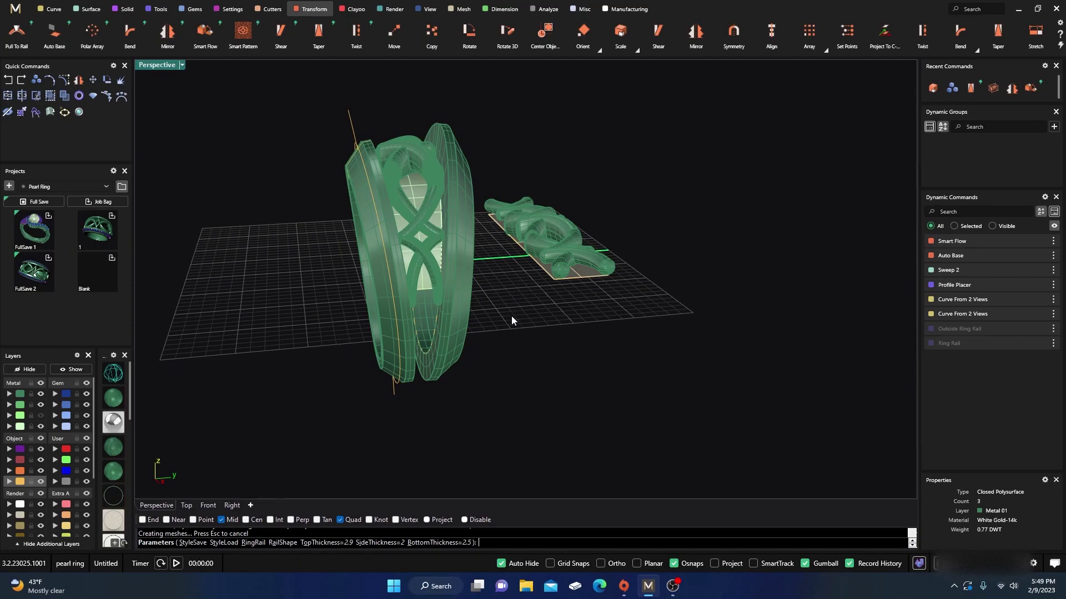
{"action": "key", "text": "Return"}
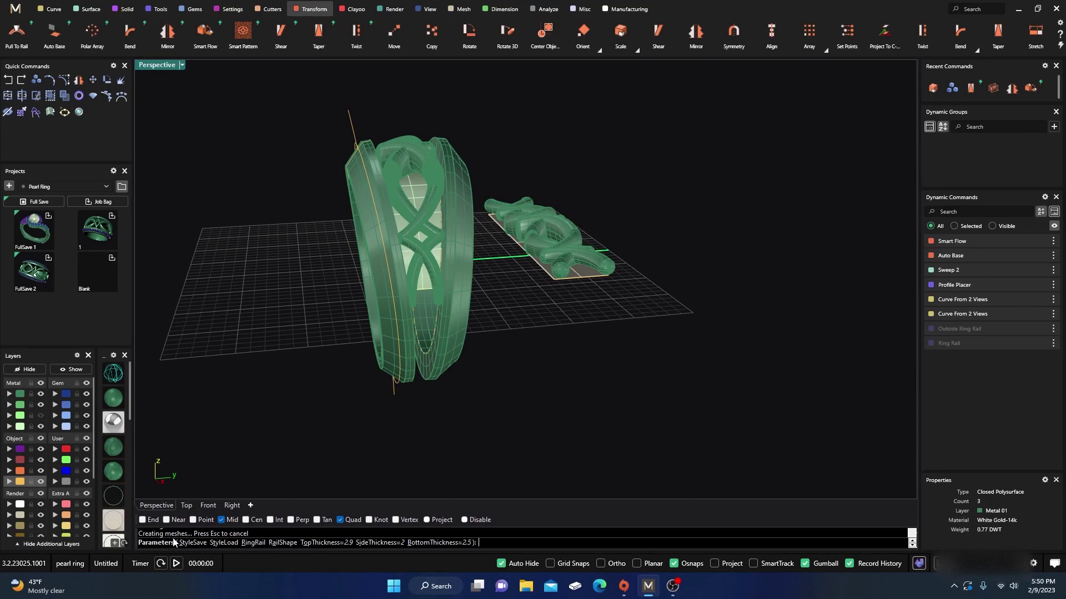
{"action": "key", "text": "Return"}
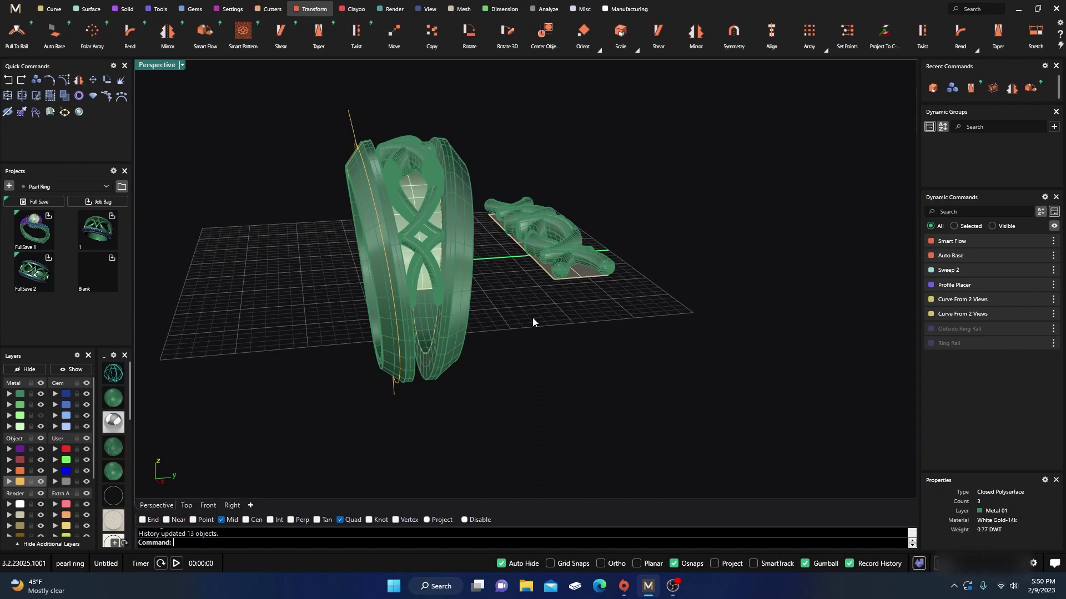
Step: Assign the flat strip with its decorations and curves to the User 04 layer and hide that layer
{"action": "right_click_drag", "start_coordinate": [532, 321], "coordinate": [501, 309]}
{"action": "scroll", "coordinate": [425, 206], "scroll_direction": "up", "scroll_amount": 4}
{"action": "right_click_drag", "start_coordinate": [431, 220], "coordinate": [437, 262]}
{"action": "scroll", "coordinate": [505, 233], "scroll_direction": "down", "scroll_amount": 5}
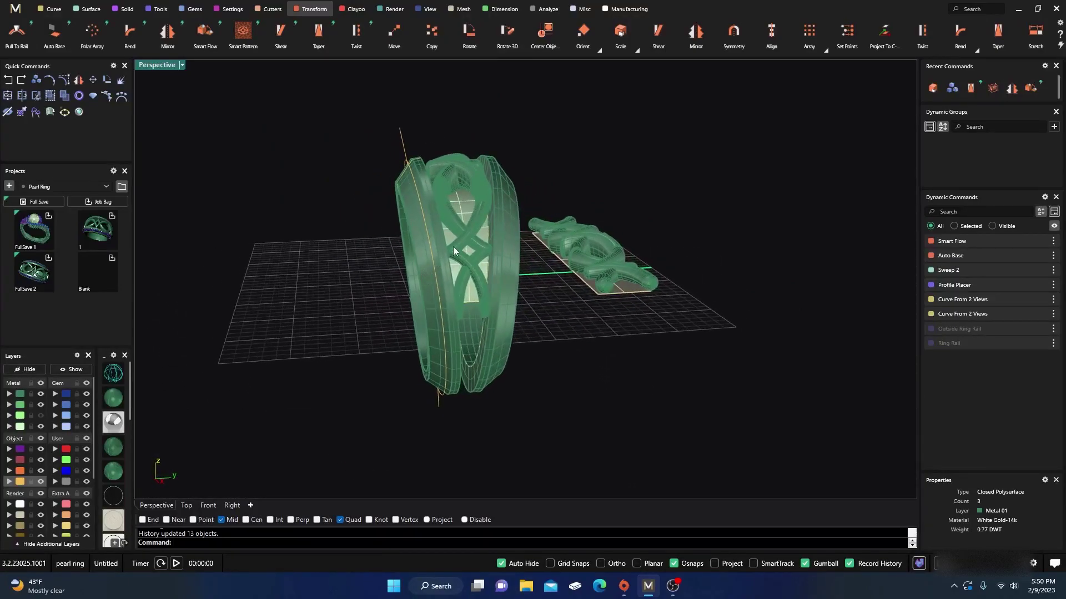
{"action": "scroll", "coordinate": [473, 187], "scroll_direction": "up", "scroll_amount": 5}
{"action": "scroll", "coordinate": [459, 202], "scroll_direction": "down", "scroll_amount": 6}
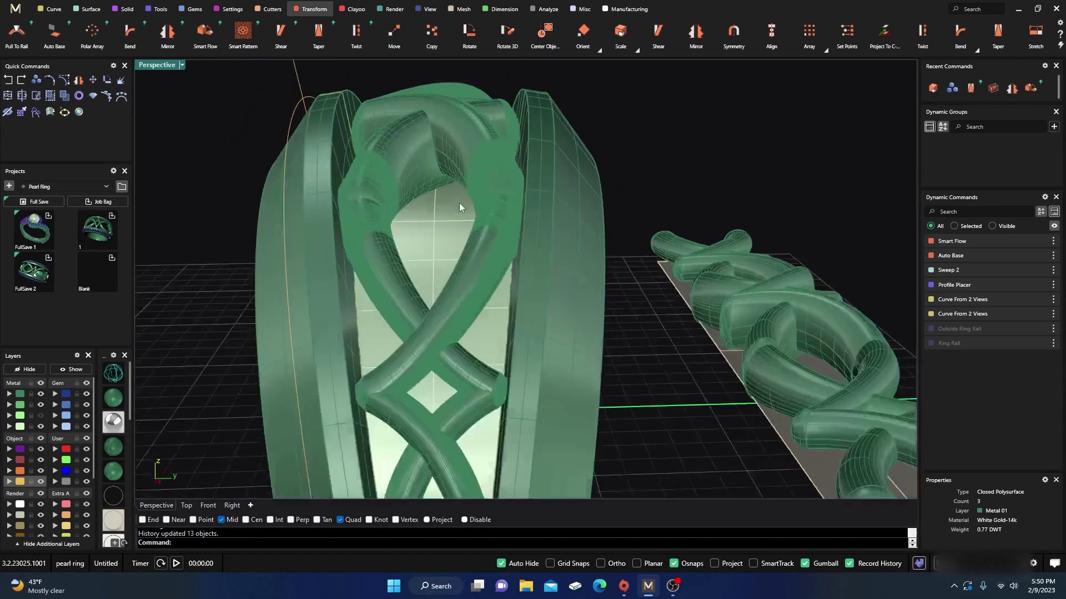
{"action": "right_click_drag", "start_coordinate": [573, 277], "coordinate": [564, 194]}
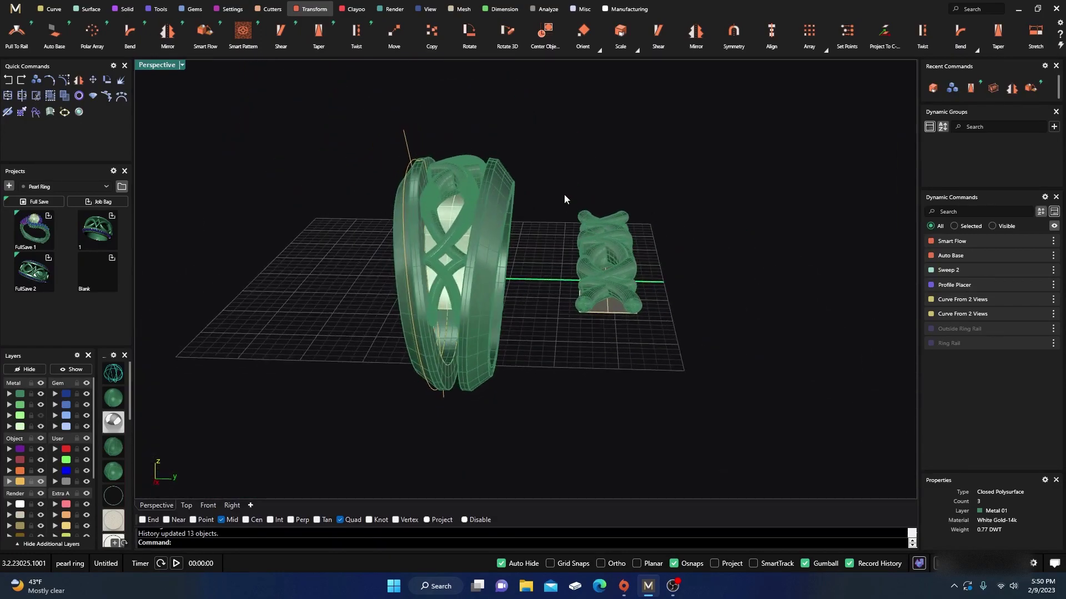
{"action": "left_click_drag", "start_coordinate": [594, 281], "coordinate": [672, 372]}
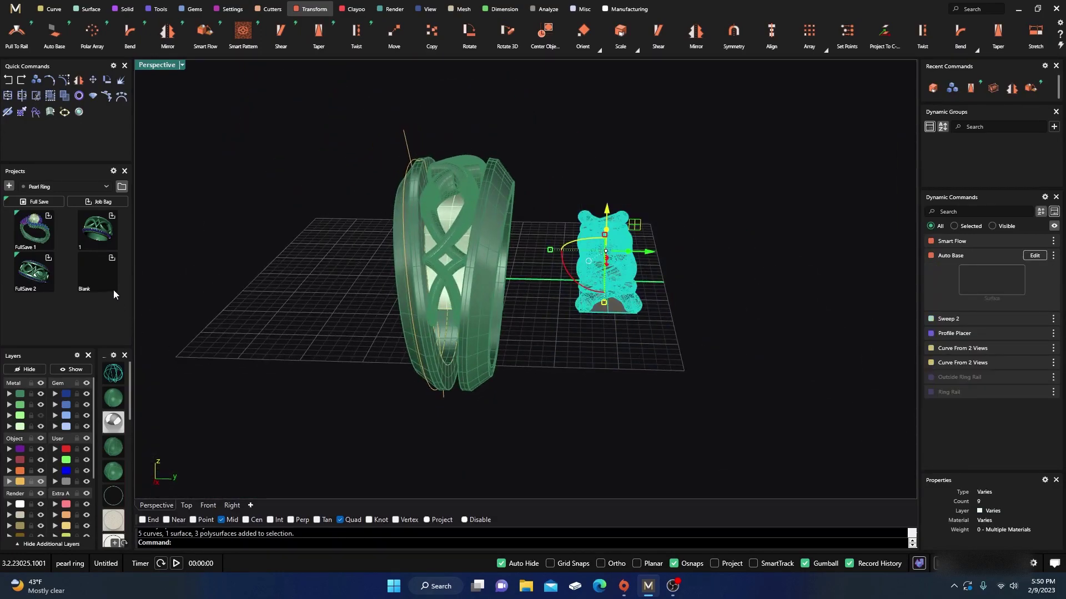
{"action": "left_click", "coordinate": [61, 480]}
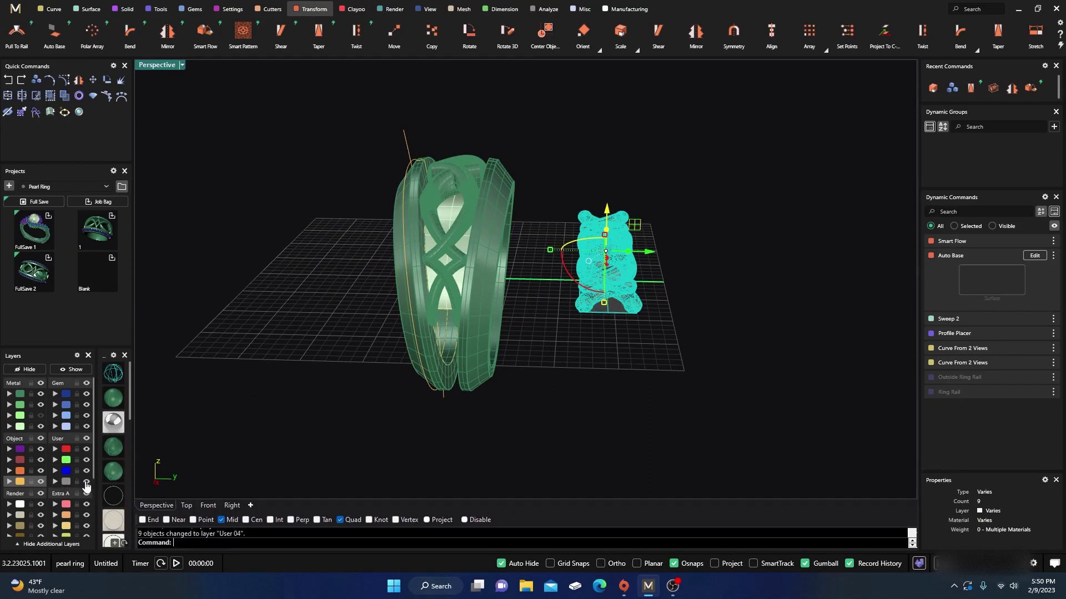
{"action": "left_click", "coordinate": [86, 483]}
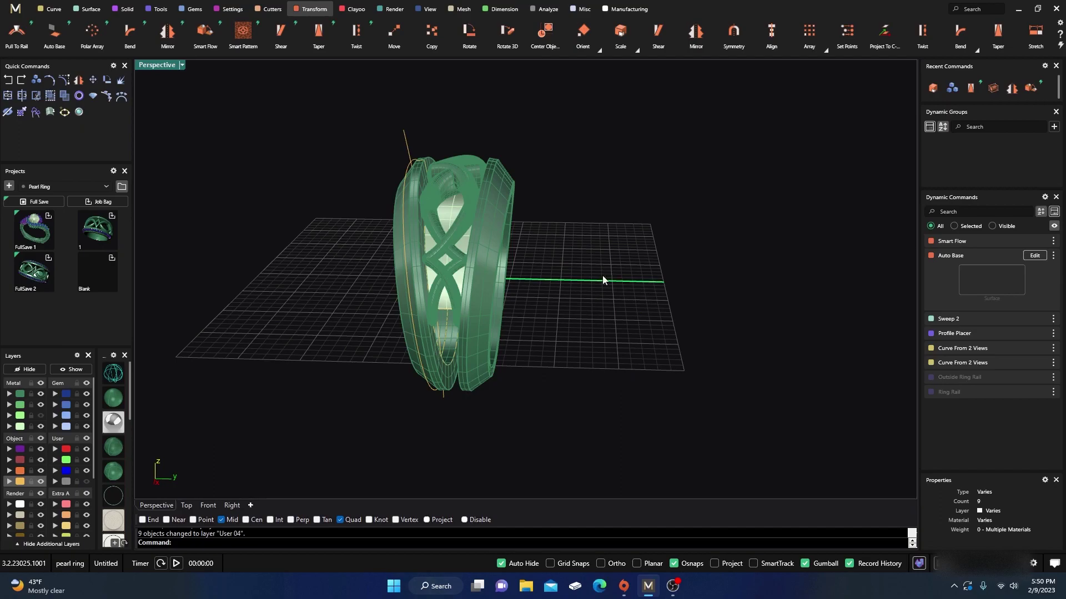
Step: Select the decorations flowed onto the ring and scale them slightly wider towards the two shank bands
{"action": "right_click_drag", "start_coordinate": [583, 311], "coordinate": [586, 310]}
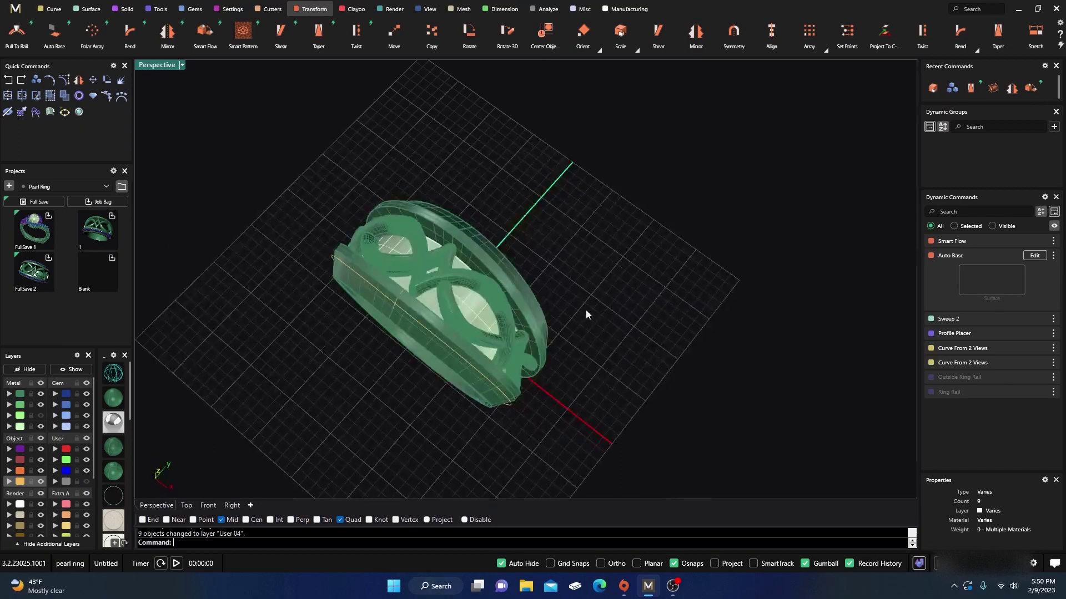
{"action": "right_click_drag", "start_coordinate": [580, 363], "coordinate": [498, 241]}
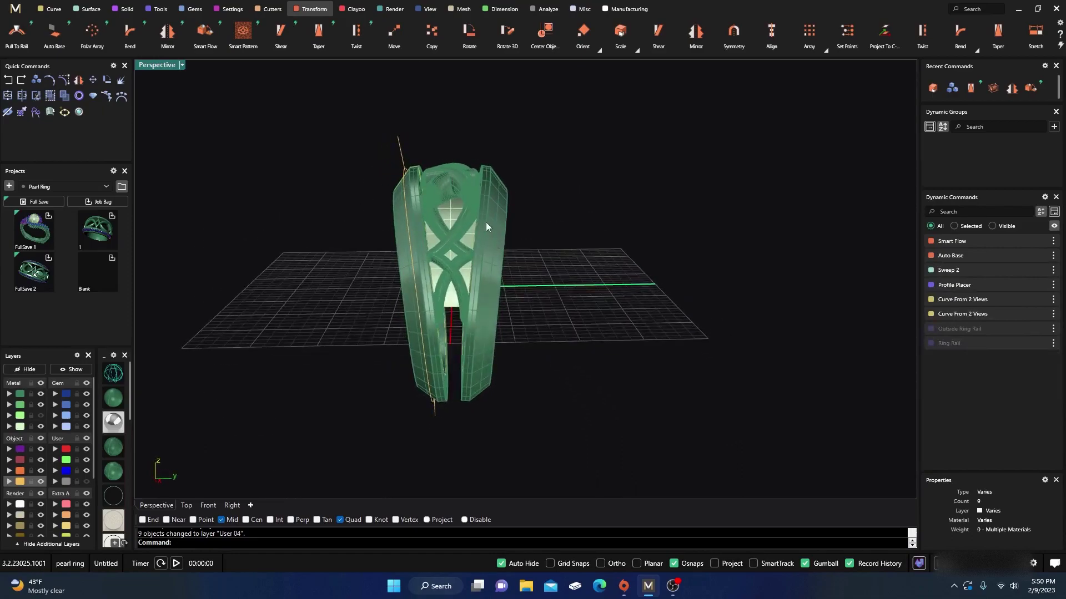
{"action": "scroll", "coordinate": [457, 189], "scroll_direction": "up", "scroll_amount": 3}
{"action": "left_click", "coordinate": [428, 168], "text": "shift"}
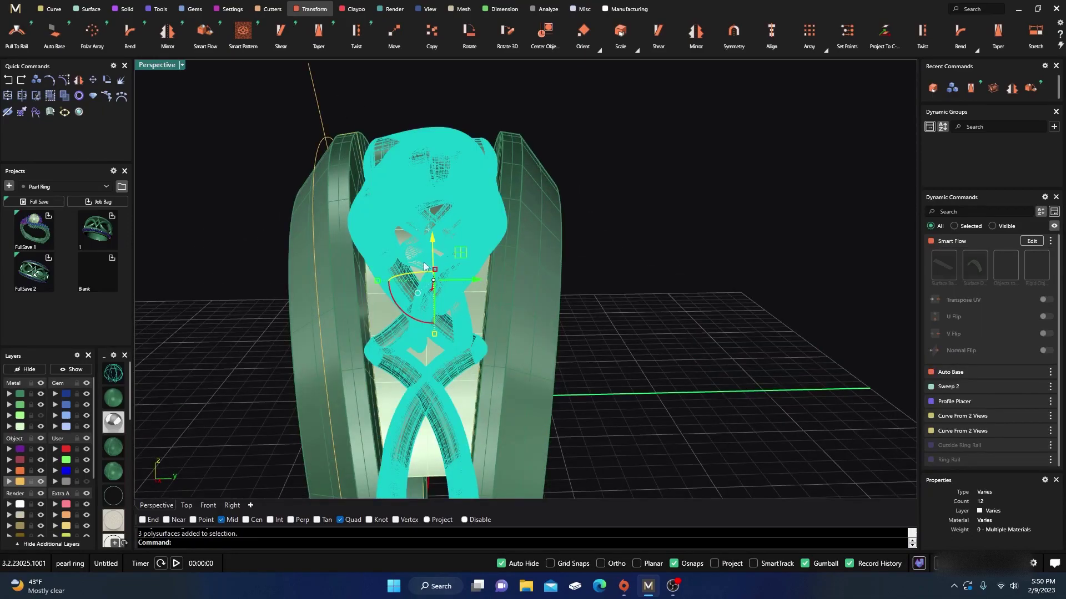
{"action": "left_click_drag", "start_coordinate": [375, 281], "coordinate": [371, 280]}
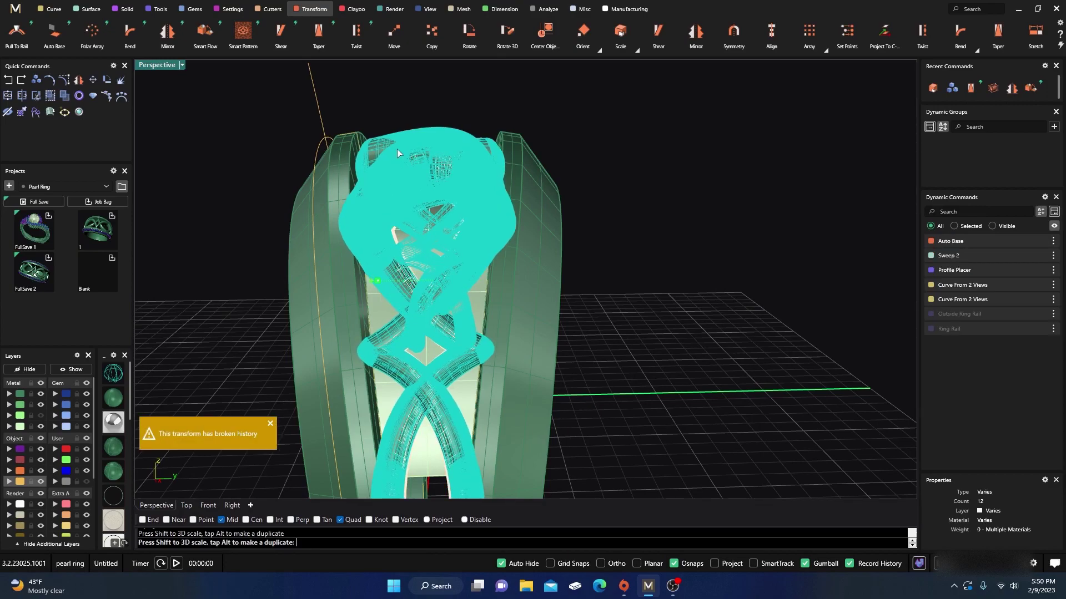
Step: Examine from several sides how the scaled branch decorations meet the two shank bands
{"action": "left_click", "coordinate": [416, 99]}
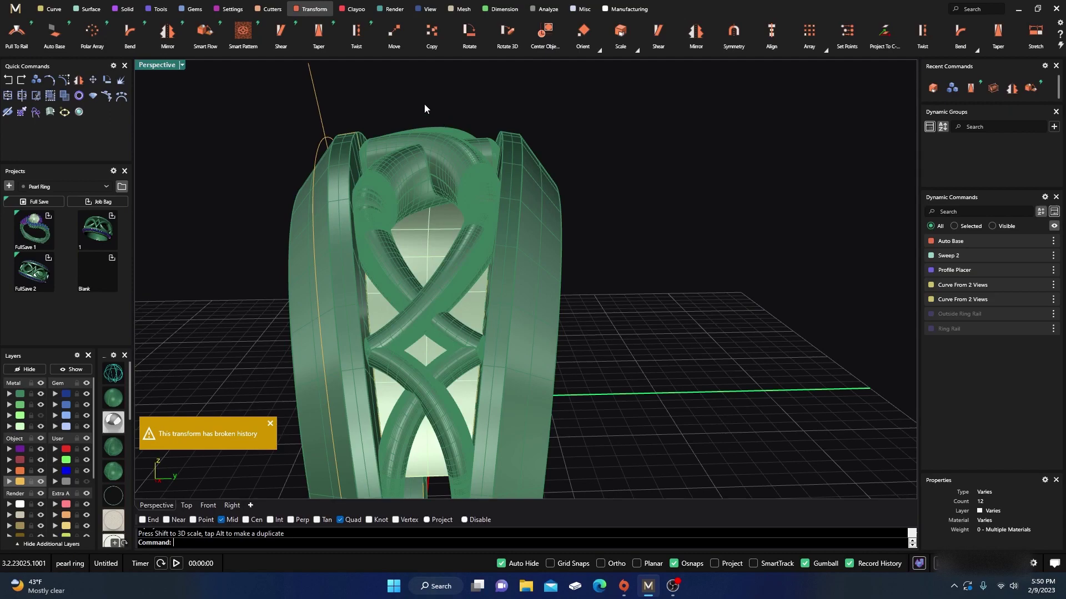
{"action": "right_click_drag", "start_coordinate": [438, 105], "coordinate": [456, 136]}
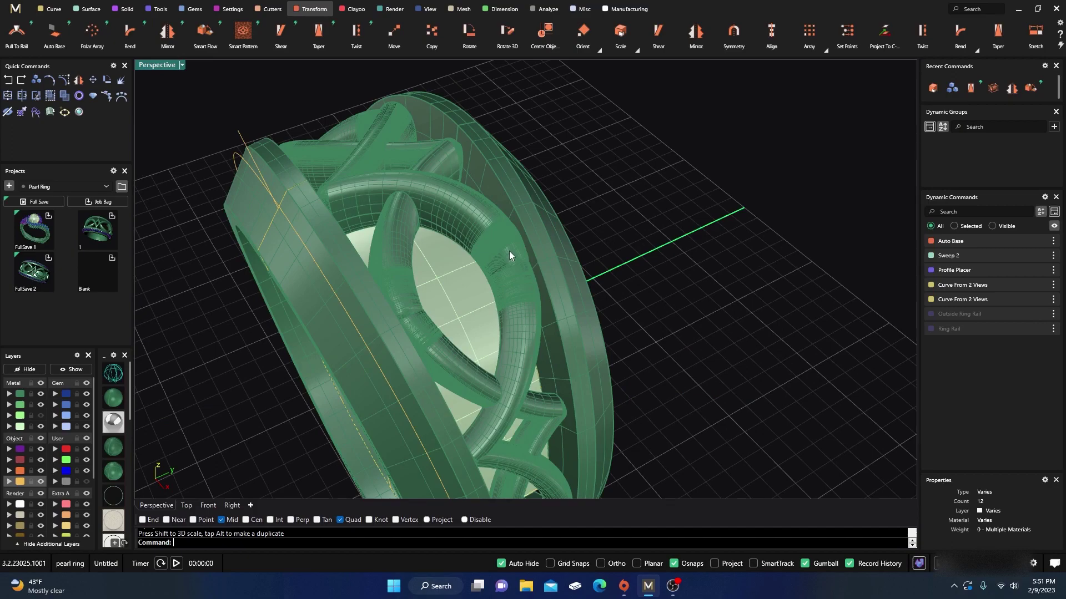
{"action": "scroll", "coordinate": [510, 251], "scroll_direction": "down", "scroll_amount": 5}
{"action": "right_click_drag", "start_coordinate": [511, 251], "coordinate": [513, 286]}
{"action": "scroll", "coordinate": [522, 268], "scroll_direction": "up", "scroll_amount": 3}
{"action": "scroll", "coordinate": [513, 287], "scroll_direction": "down", "scroll_amount": 2}
{"action": "scroll", "coordinate": [512, 286], "scroll_direction": "up", "scroll_amount": 2}
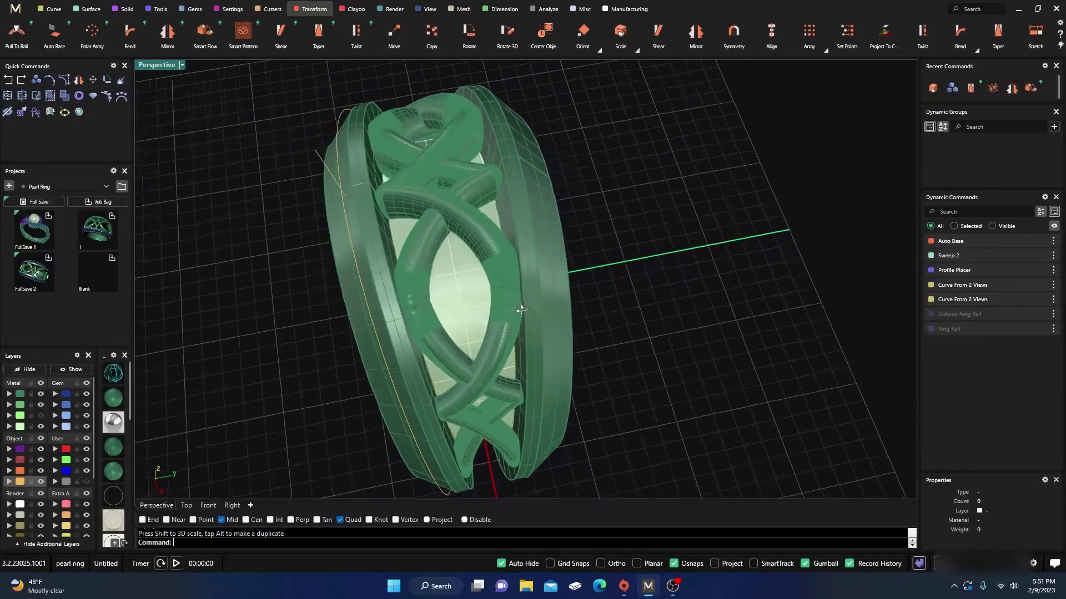
{"action": "scroll", "coordinate": [517, 237], "scroll_direction": "up", "scroll_amount": 5}
{"action": "right_click_drag", "start_coordinate": [502, 172], "coordinate": [496, 119]}
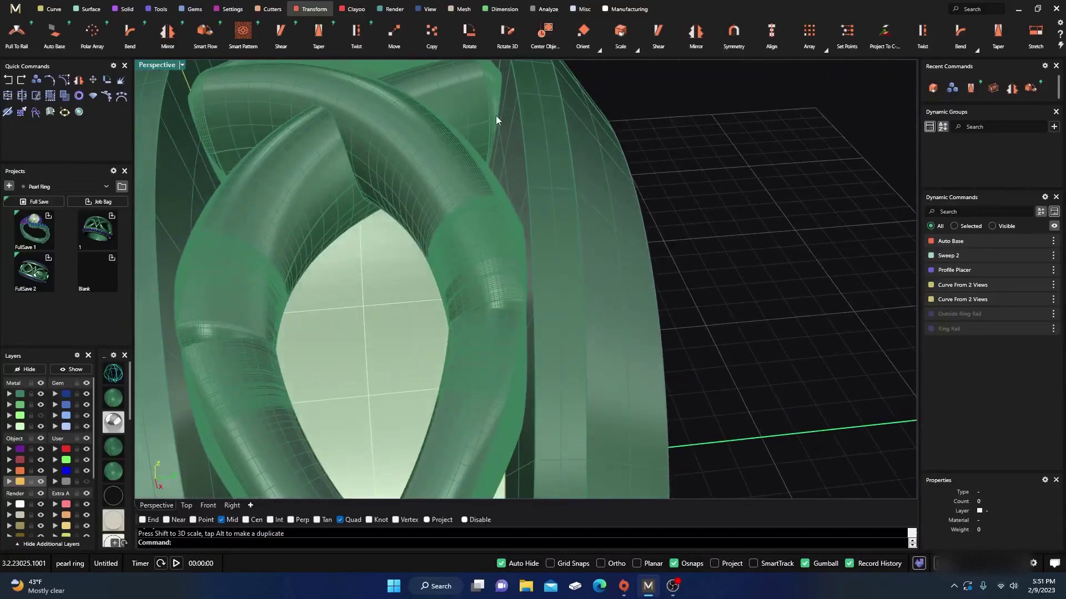
{"action": "scroll", "coordinate": [311, 286], "scroll_direction": "down", "scroll_amount": 5}
{"action": "right_click_drag", "start_coordinate": [344, 275], "coordinate": [169, 398]}
{"action": "right_click_drag", "start_coordinate": [492, 278], "coordinate": [399, 333]}
{"action": "scroll", "coordinate": [405, 319], "scroll_direction": "down", "scroll_amount": 7}
{"action": "right_click_drag", "start_coordinate": [487, 309], "coordinate": [538, 279]}
{"action": "scroll", "coordinate": [422, 279], "scroll_direction": "down", "scroll_amount": 7}
{"action": "right_click_drag", "start_coordinate": [458, 288], "coordinate": [433, 335]}
{"action": "scroll", "coordinate": [433, 337], "scroll_direction": "up", "scroll_amount": 6}
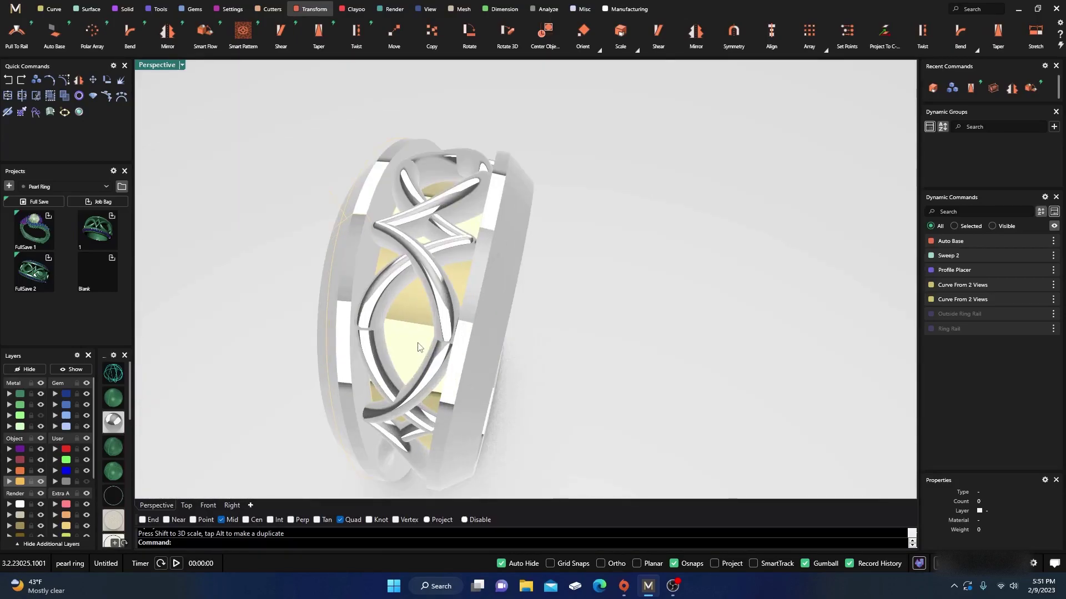
Step: Assign the open surface beneath the decorations to the hidden User 04 layer and restore the shaded green display
{"action": "left_click", "coordinate": [413, 344]}
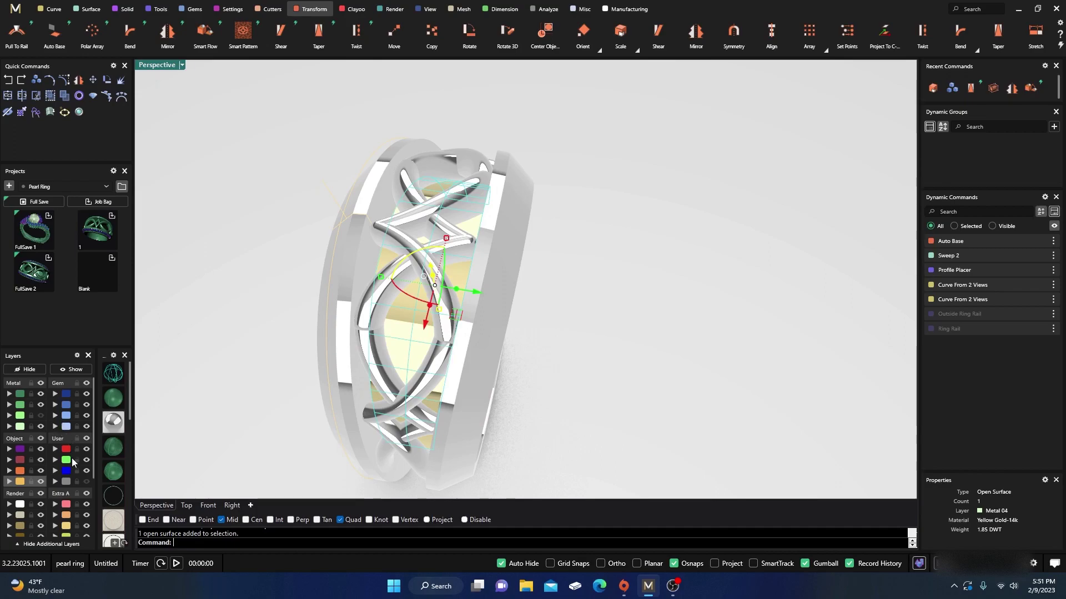
{"action": "left_click", "coordinate": [76, 483]}
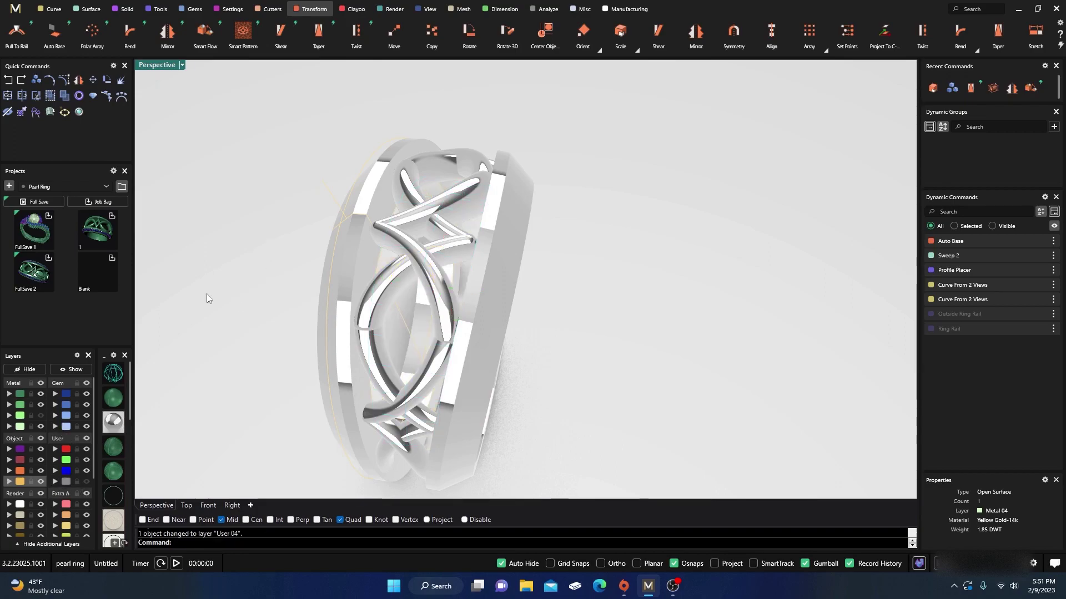
{"action": "left_click", "coordinate": [115, 401]}
Step: Select all the remaining construction curves by their layer and assign them to the hidden User 04 layer
{"action": "right_click_drag", "start_coordinate": [314, 240], "coordinate": [418, 170]}
{"action": "scroll", "coordinate": [417, 171], "scroll_direction": "down", "scroll_amount": 8}
{"action": "right_click_drag", "start_coordinate": [411, 238], "coordinate": [439, 285]}
{"action": "scroll", "coordinate": [439, 264], "scroll_direction": "up", "scroll_amount": 8}
{"action": "scroll", "coordinate": [435, 290], "scroll_direction": "up", "scroll_amount": 4}
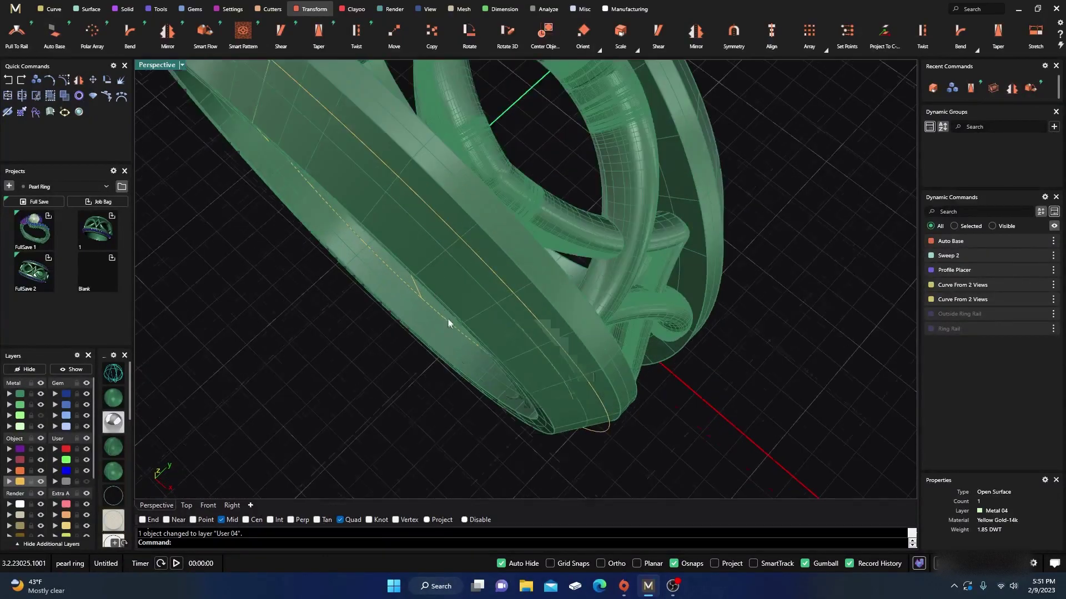
{"action": "scroll", "coordinate": [446, 316], "scroll_direction": "down", "scroll_amount": 7}
{"action": "right_click_drag", "start_coordinate": [474, 354], "coordinate": [436, 290]}
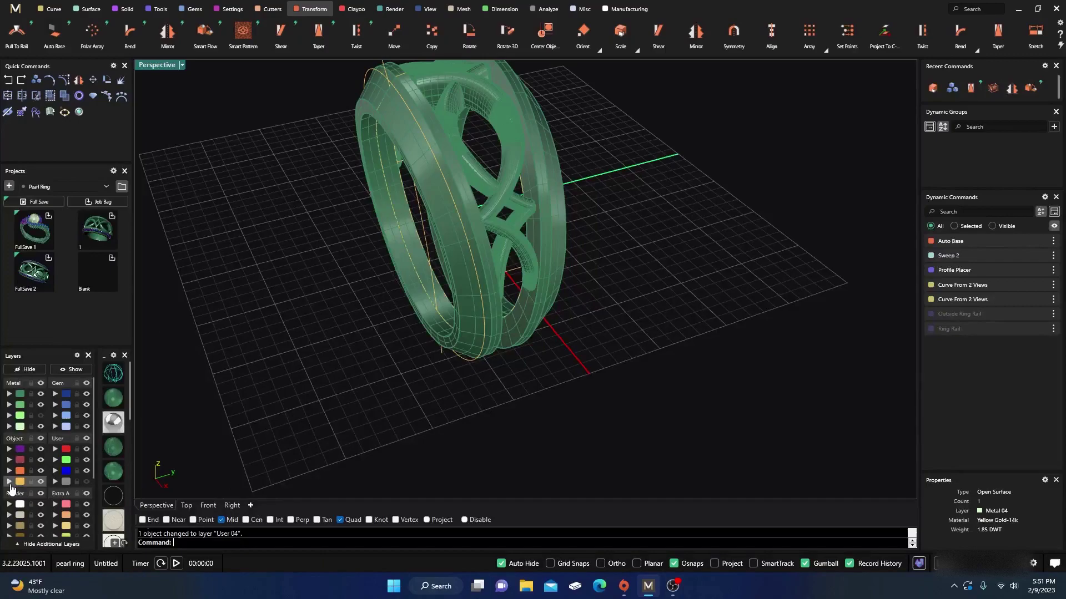
{"action": "left_click", "coordinate": [10, 482]}
{"action": "left_click", "coordinate": [56, 483]}
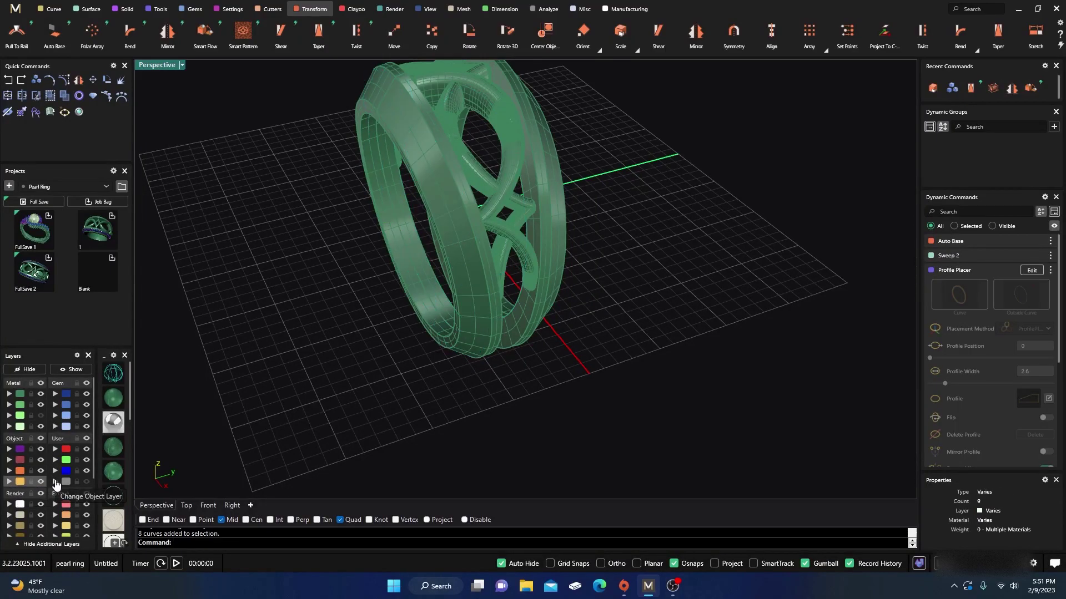
Step: Extract an isocurve around the outer face of the near shank band at U 1, V 0.5 and angle 90
{"action": "right_click_drag", "start_coordinate": [367, 276], "coordinate": [469, 268]}
{"action": "scroll", "coordinate": [467, 297], "scroll_direction": "up", "scroll_amount": 4}
{"action": "scroll", "coordinate": [467, 297], "scroll_direction": "down", "scroll_amount": 6}
{"action": "scroll", "coordinate": [422, 253], "scroll_direction": "up", "scroll_amount": 5}
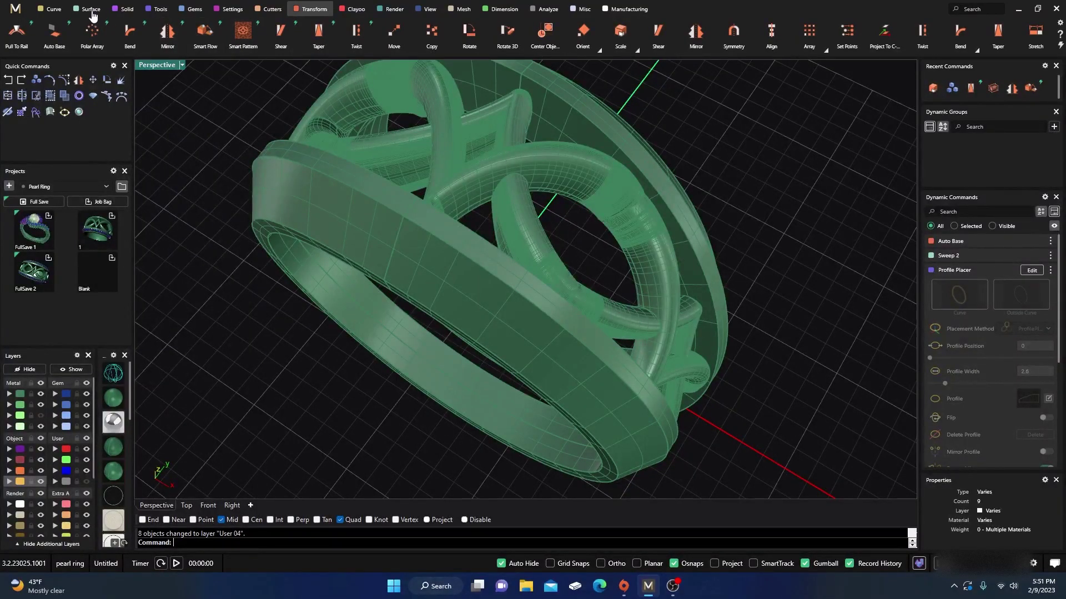
{"action": "left_click", "coordinate": [54, 11]}
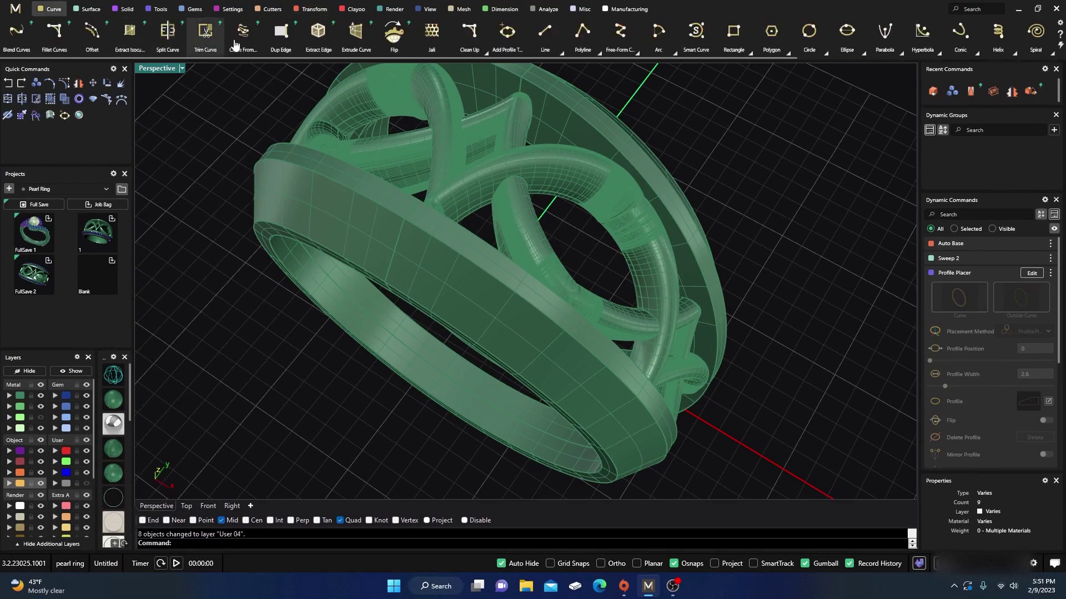
{"action": "left_click", "coordinate": [281, 31]}
{"action": "key", "text": "Escape"}
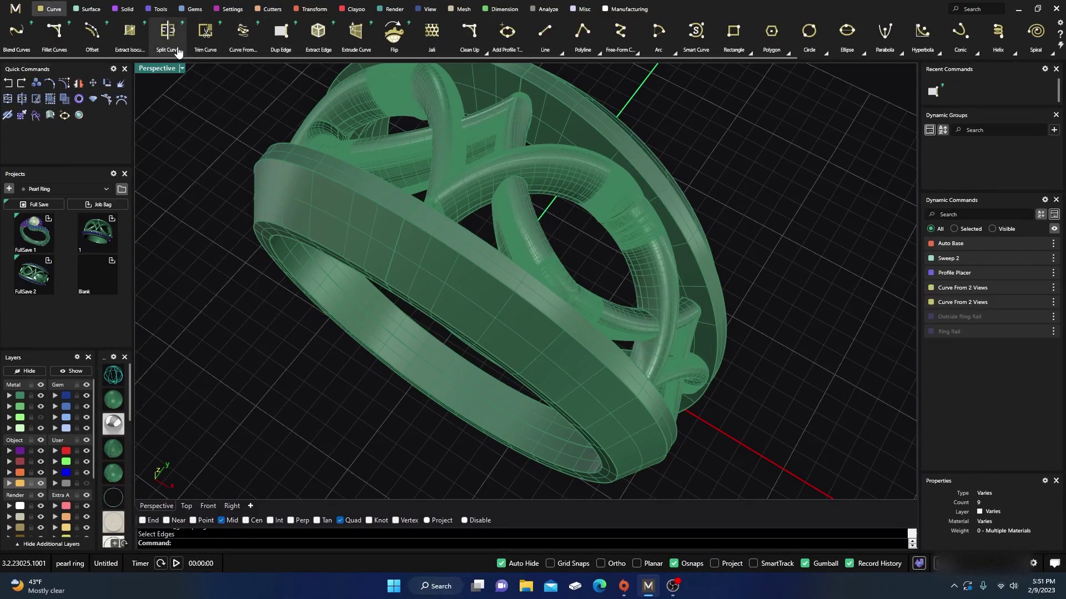
{"action": "left_click", "coordinate": [128, 34]}
{"action": "right_click_drag", "start_coordinate": [302, 340], "coordinate": [480, 217]}
{"action": "left_click", "coordinate": [427, 191]}
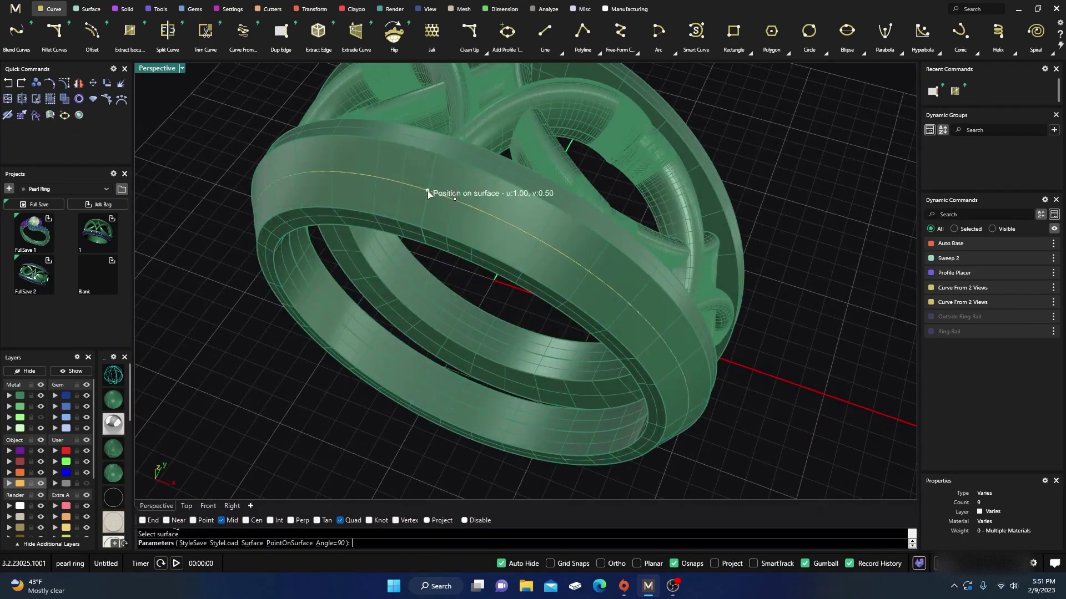
{"action": "scroll", "coordinate": [428, 192], "scroll_direction": "up", "scroll_amount": 5}
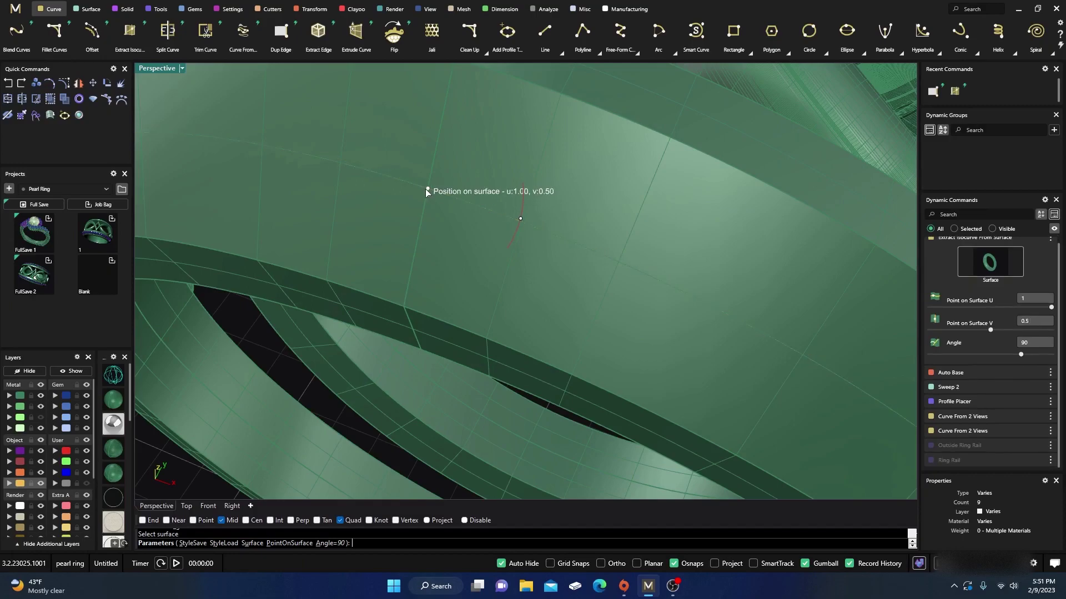
{"action": "scroll", "coordinate": [454, 161], "scroll_direction": "down", "scroll_amount": 4}
{"action": "right_click", "coordinate": [449, 158]}
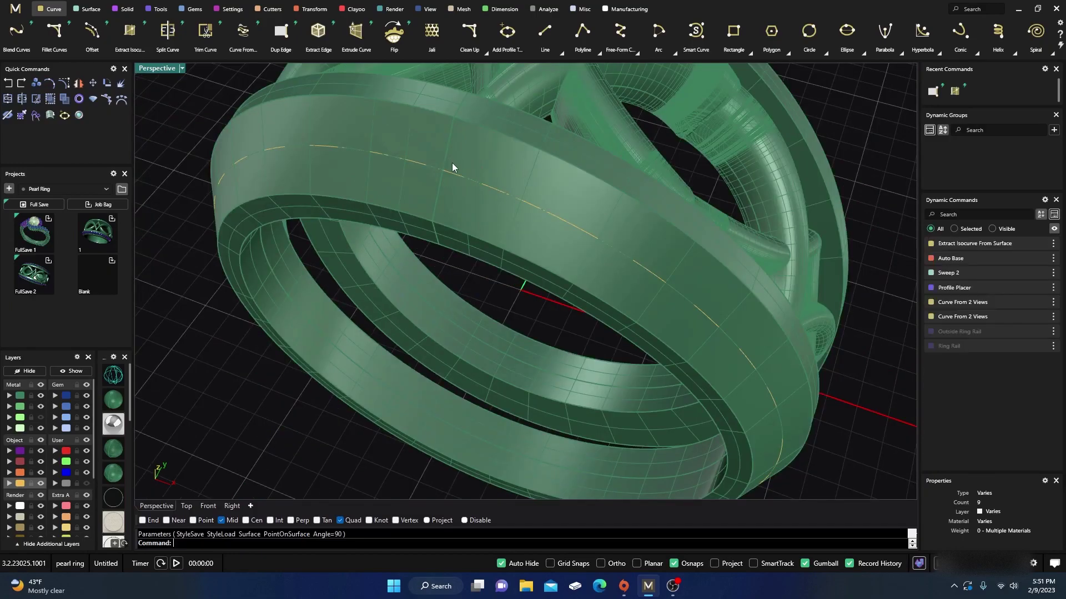
Step: Start Gem On Curve with round diamonds along the extracted isocurve, using the shank band as the target object
{"action": "left_click", "coordinate": [466, 176]}
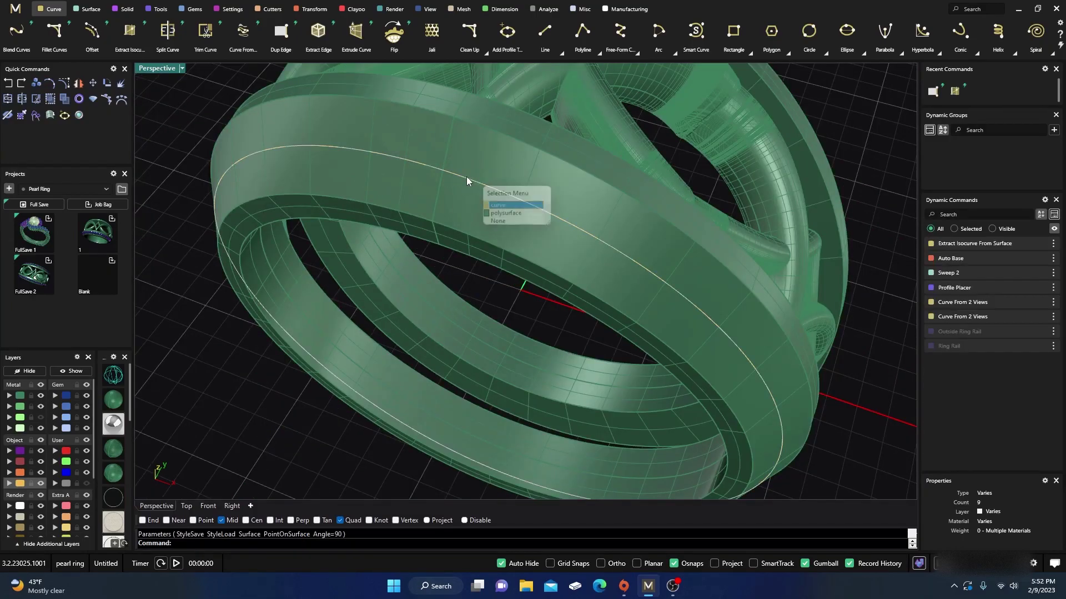
{"action": "left_click", "coordinate": [500, 205]}
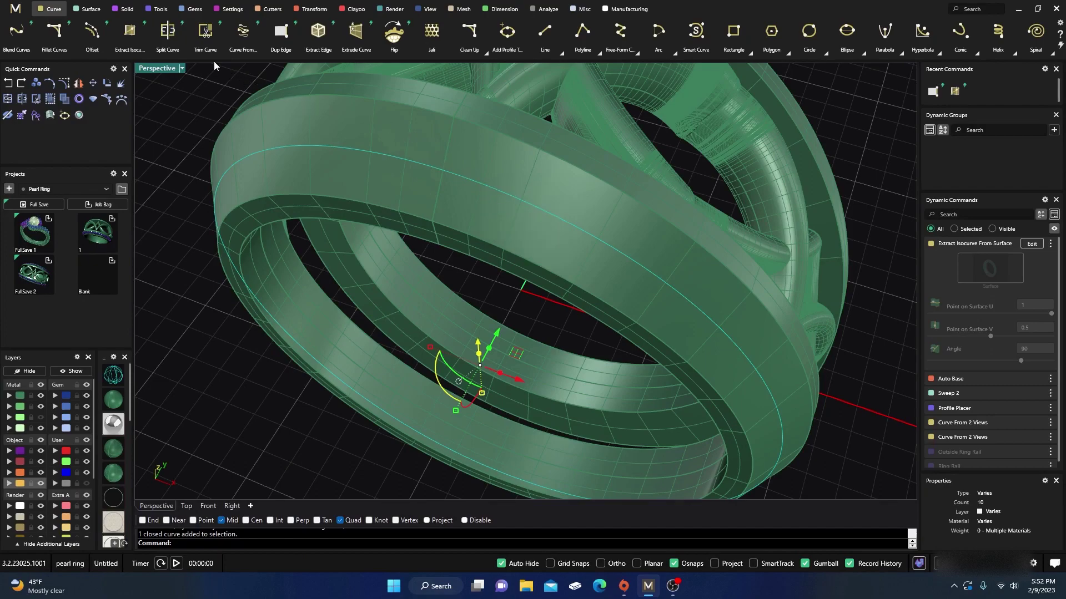
{"action": "left_click", "coordinate": [191, 10]}
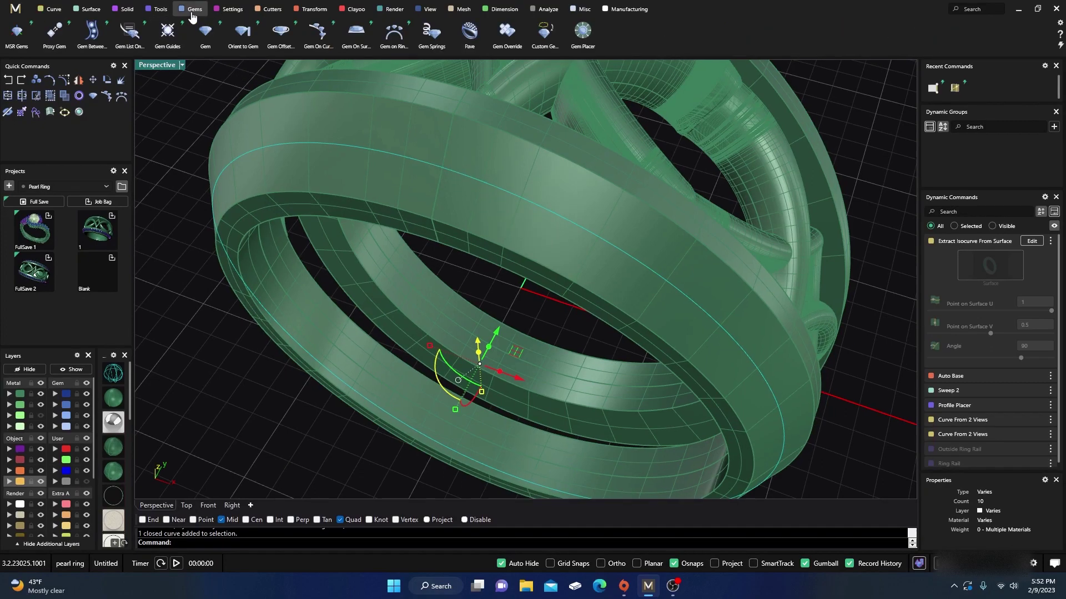
{"action": "left_click", "coordinate": [318, 31]}
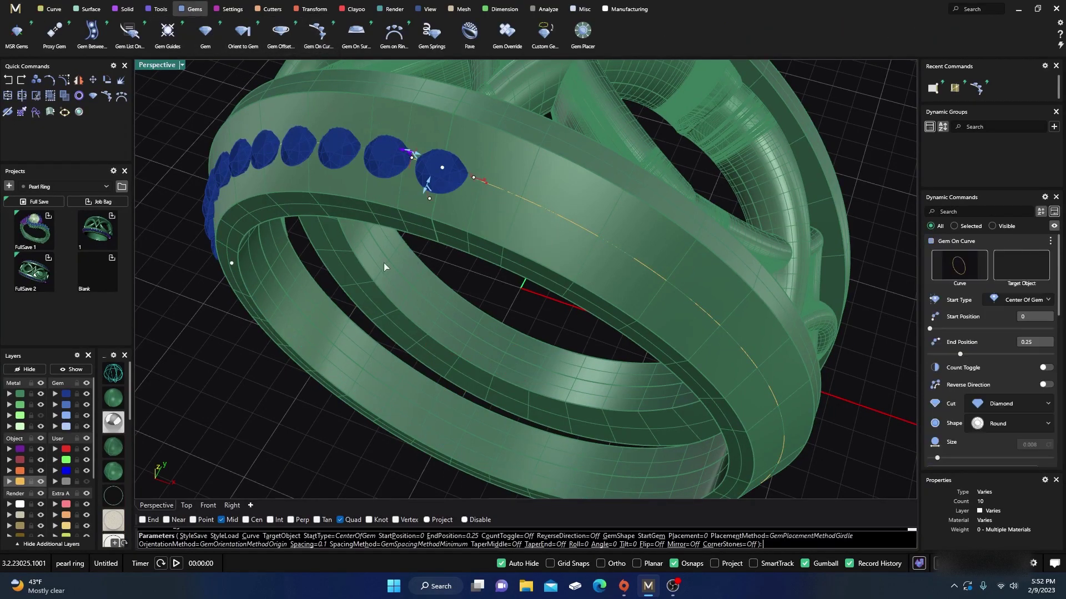
{"action": "left_click", "coordinate": [1018, 271]}
{"action": "left_click", "coordinate": [574, 191]}
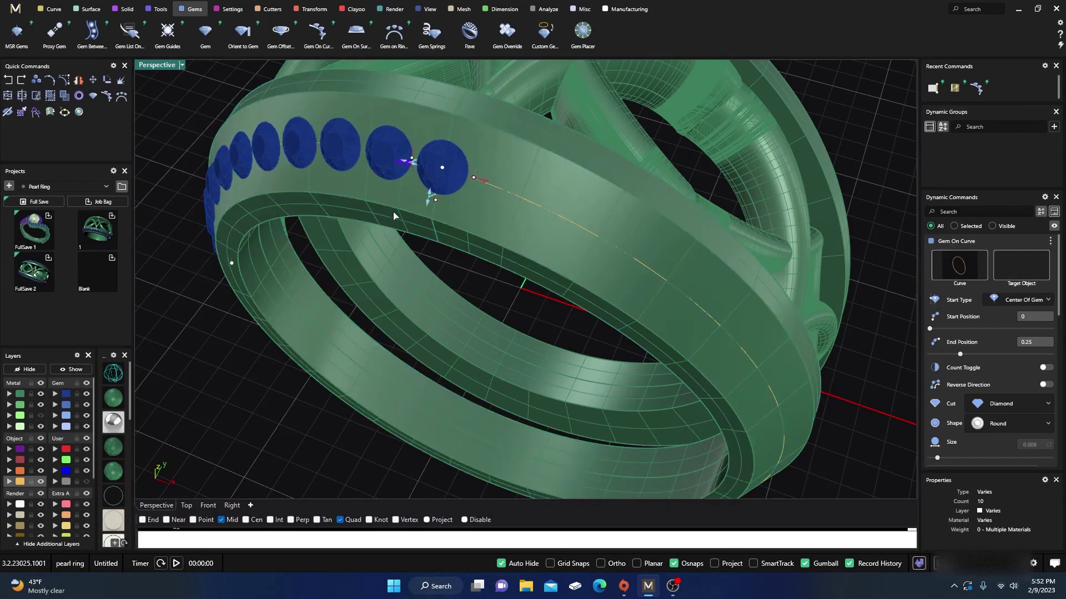
{"action": "scroll", "coordinate": [399, 218], "scroll_direction": "down", "scroll_amount": 5}
{"action": "right_click_drag", "start_coordinate": [391, 225], "coordinate": [451, 205]}
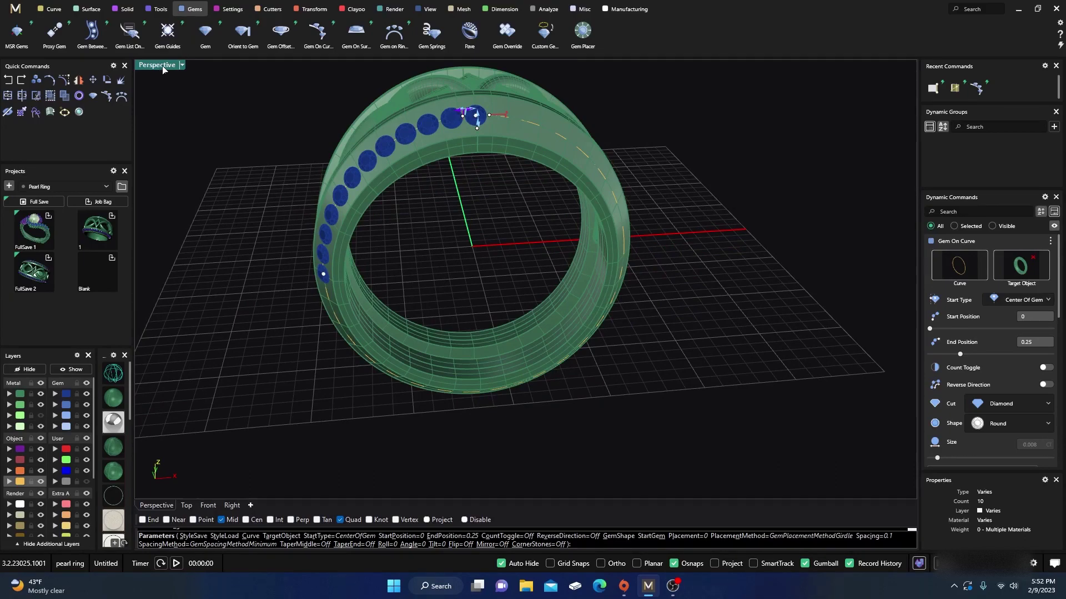
Step: Extend the gem row over both sides of the band's upper half, with end position 0.21 and start position 0.79
{"action": "double_click", "coordinate": [162, 67]}
{"action": "scroll", "coordinate": [358, 363], "scroll_direction": "down", "scroll_amount": 4}
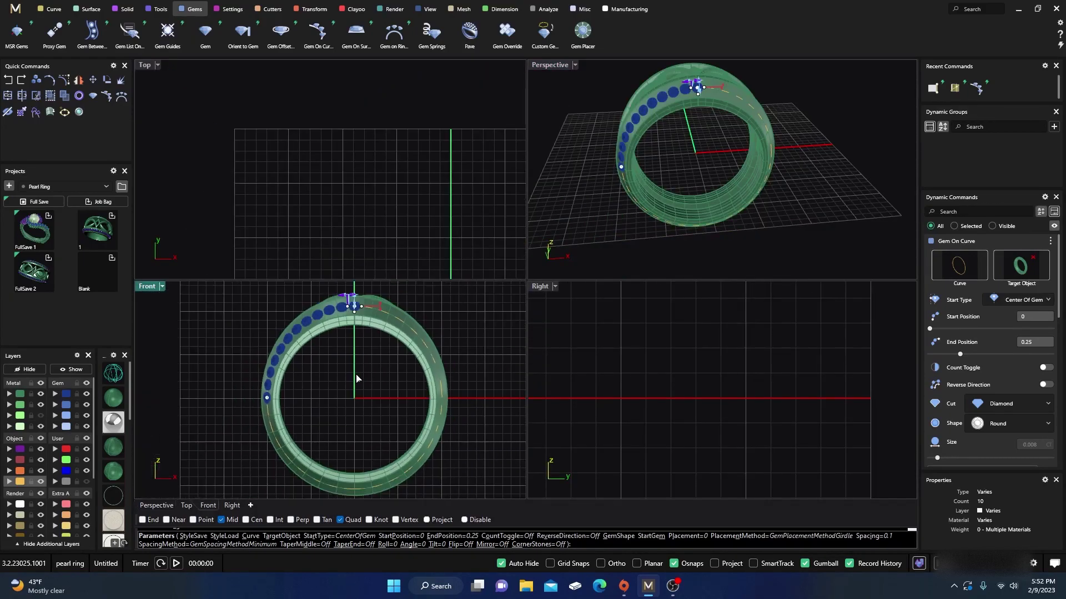
{"action": "scroll", "coordinate": [344, 333], "scroll_direction": "up", "scroll_amount": 1}
{"action": "left_click_drag", "start_coordinate": [251, 415], "coordinate": [251, 390]}
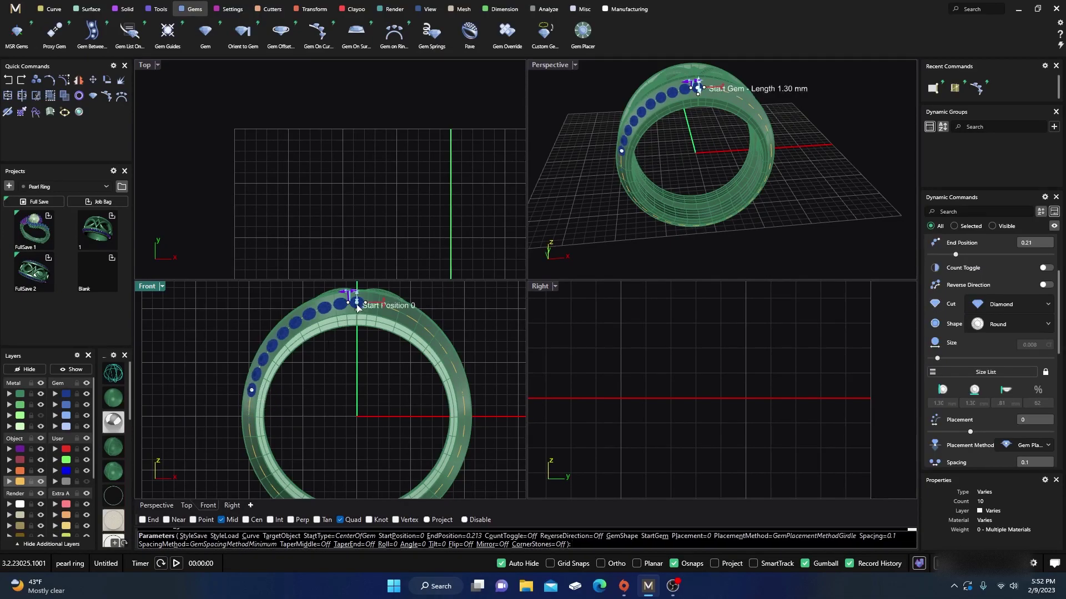
{"action": "left_click_drag", "start_coordinate": [355, 307], "coordinate": [463, 393]}
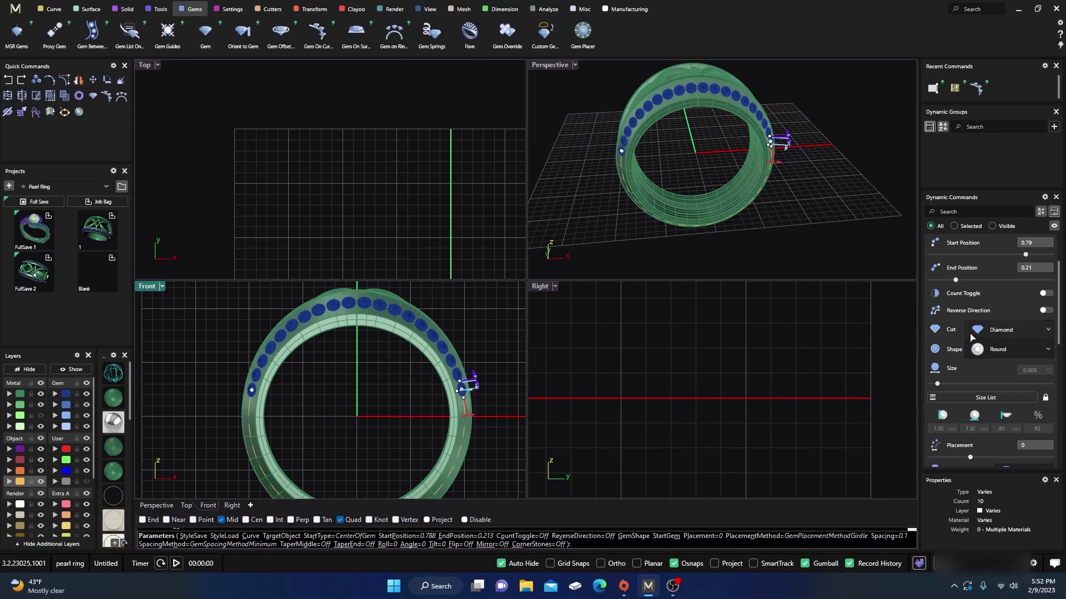
Step: Turn on the middle taper for the gem row and enlarge the middle gem to a width of 1.90 mm
{"action": "scroll", "coordinate": [977, 317], "scroll_direction": "down", "scroll_amount": 5}
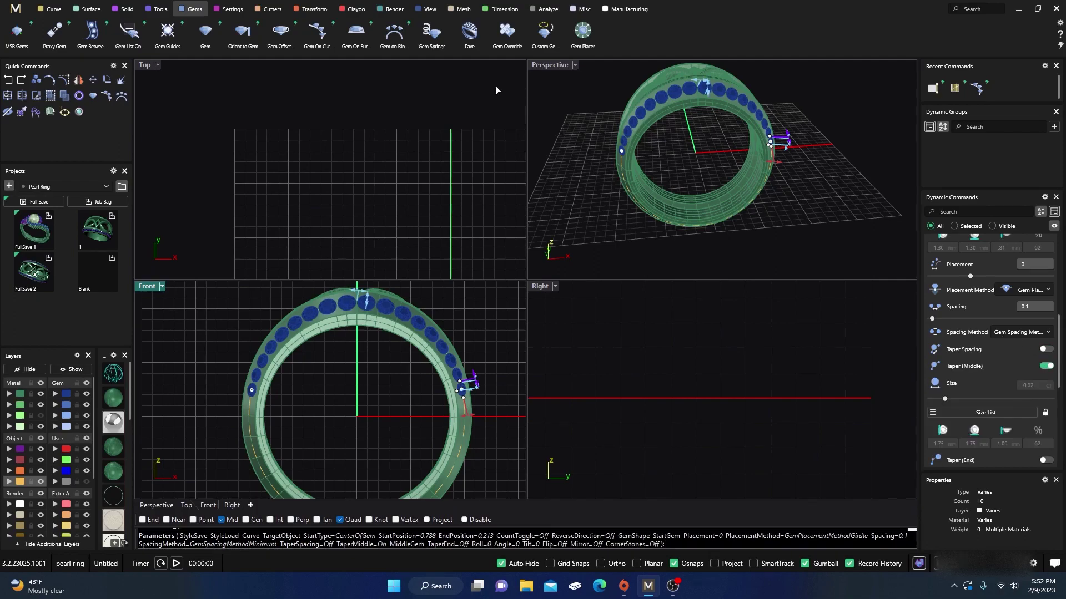
{"action": "double_click", "coordinate": [552, 66]}
{"action": "scroll", "coordinate": [444, 151], "scroll_direction": "up", "scroll_amount": 6}
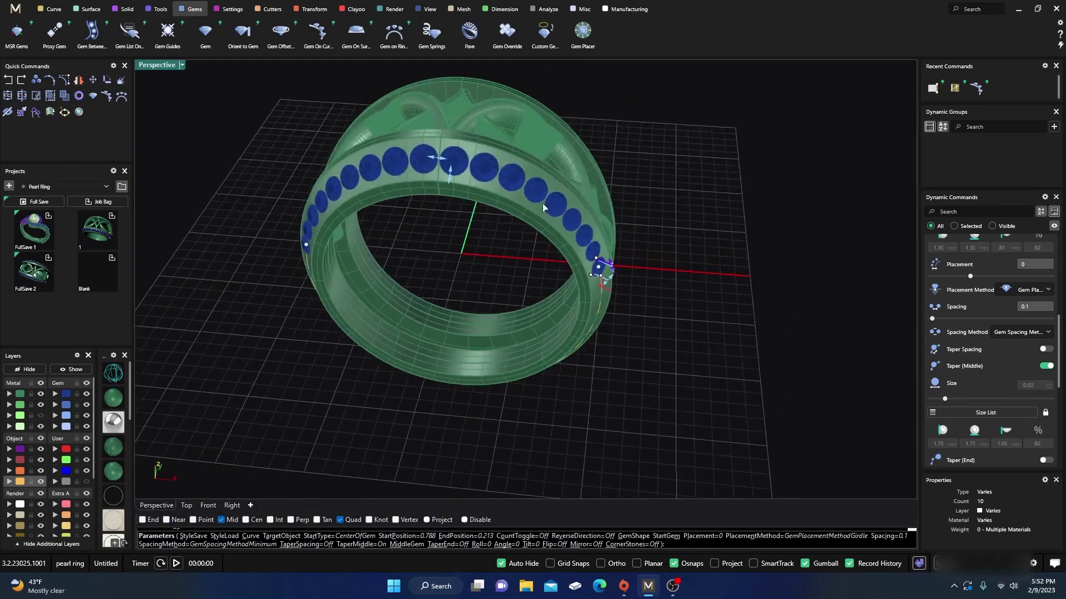
{"action": "mouse_move", "coordinate": [430, 164]}
{"action": "left_mouse_down"}
{"action": "mouse_move", "coordinate": [442, 170]}
{"action": "mouse_move", "coordinate": [428, 166]}
{"action": "left_mouse_up"}
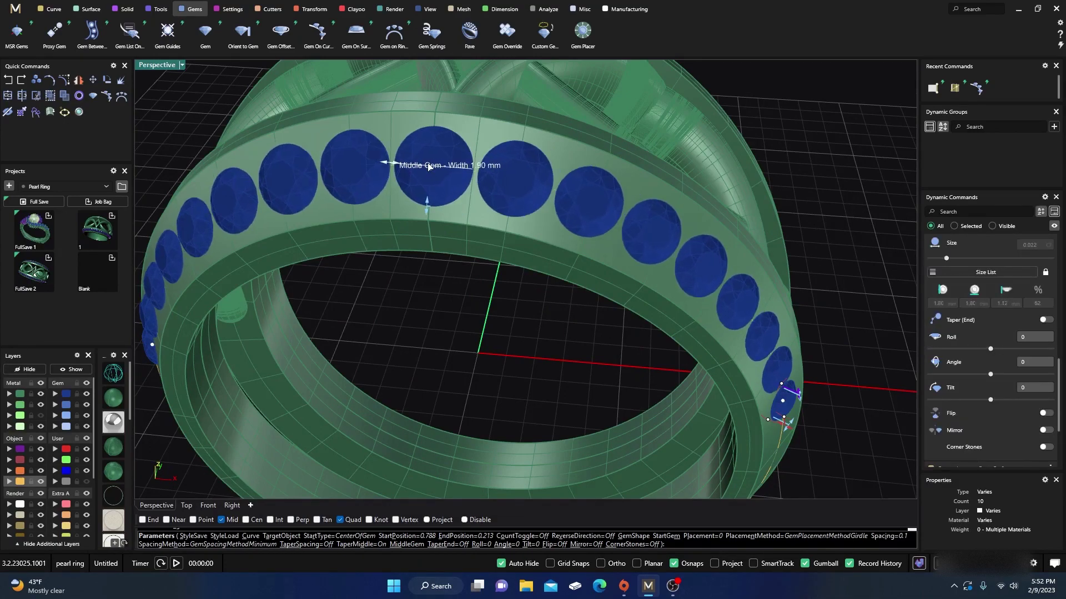
{"action": "scroll", "coordinate": [425, 162], "scroll_direction": "down", "scroll_amount": 5}
{"action": "right_click_drag", "start_coordinate": [423, 161], "coordinate": [366, 197]}
{"action": "scroll", "coordinate": [369, 99], "scroll_direction": "up", "scroll_amount": 7}
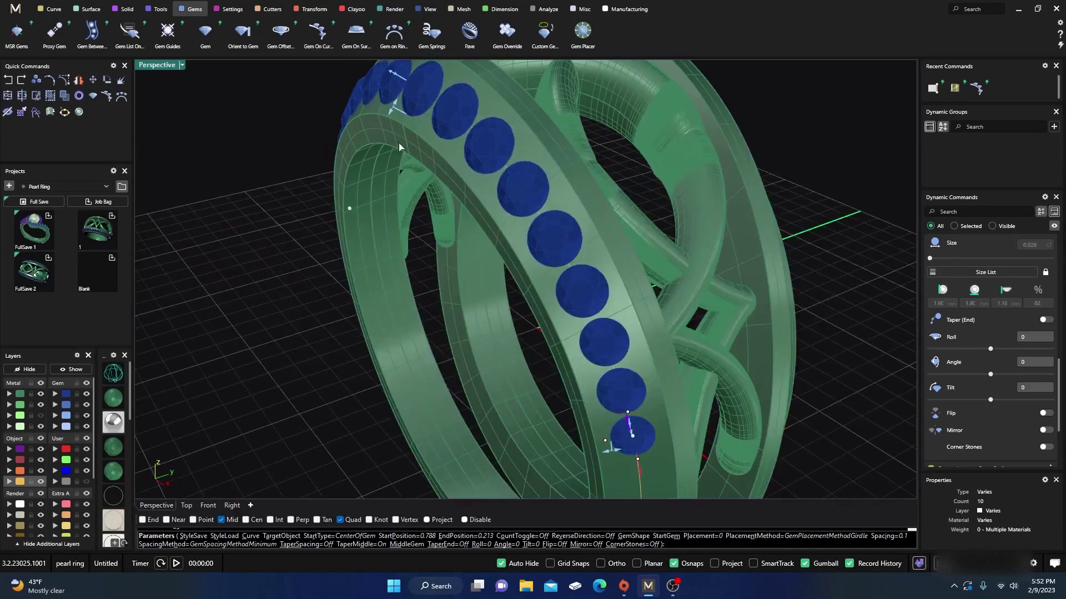
{"action": "scroll", "coordinate": [400, 152], "scroll_direction": "down", "scroll_amount": 4}
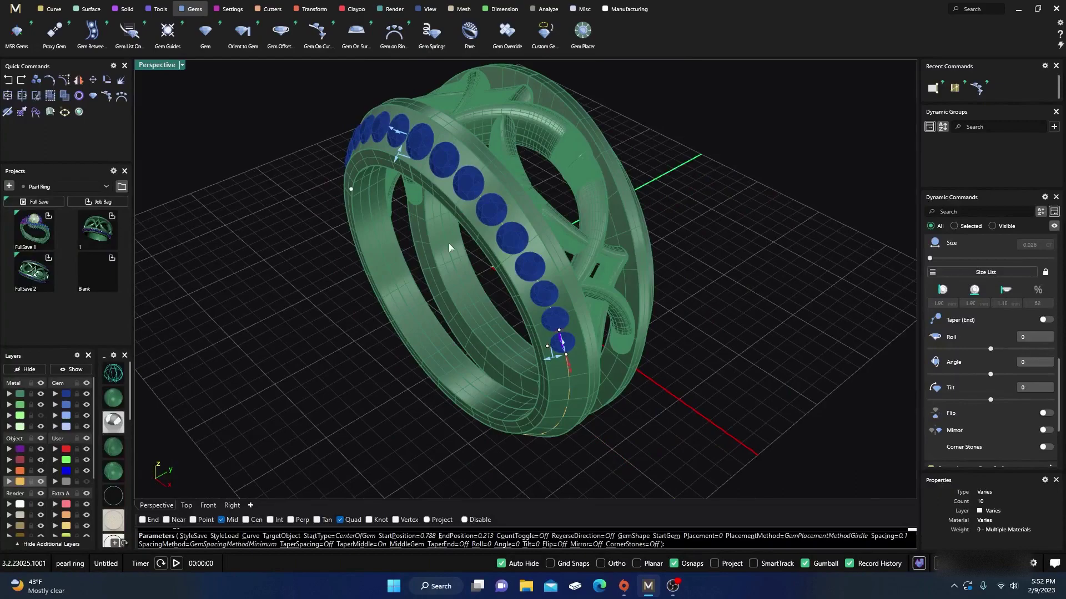
{"action": "right_click_drag", "start_coordinate": [449, 243], "coordinate": [427, 220]}
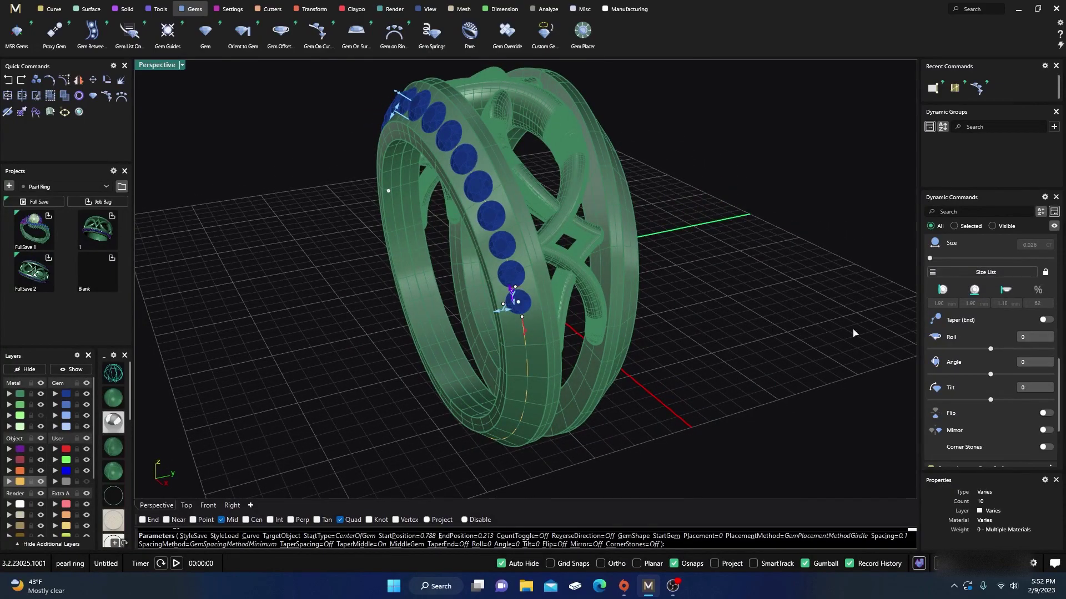
Step: Set the gem placement method to Table and examine in wireframe how deep the gems sit in the band
{"action": "scroll", "coordinate": [992, 294], "scroll_direction": "up", "scroll_amount": 5}
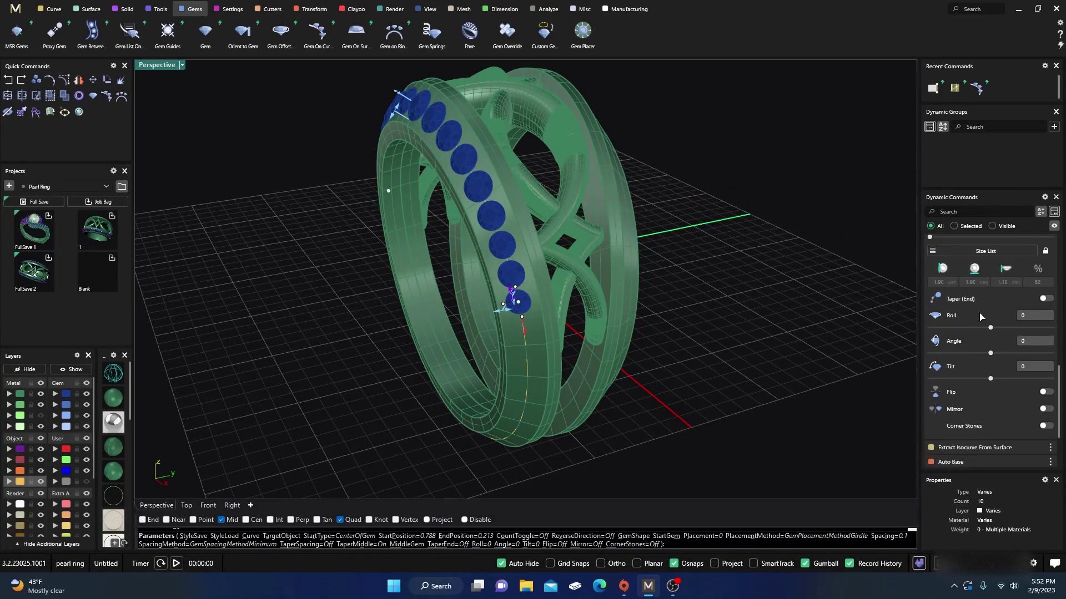
{"action": "scroll", "coordinate": [980, 317], "scroll_direction": "up", "scroll_amount": 1}
{"action": "scroll", "coordinate": [991, 301], "scroll_direction": "up", "scroll_amount": 1}
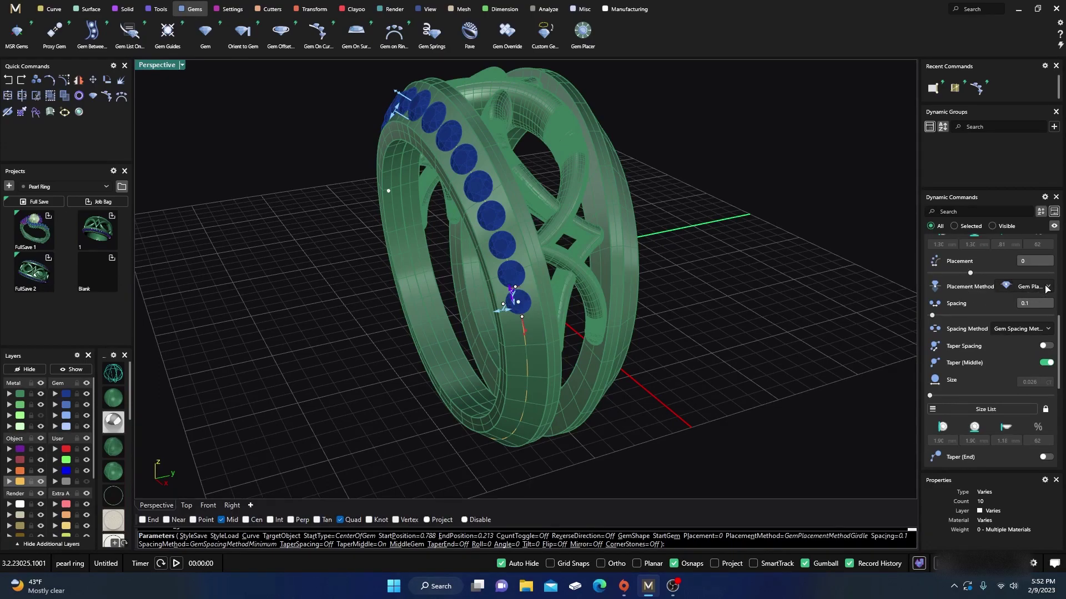
{"action": "left_click", "coordinate": [1046, 288]}
{"action": "left_click", "coordinate": [1021, 347]}
{"action": "right_click_drag", "start_coordinate": [804, 317], "coordinate": [739, 320]}
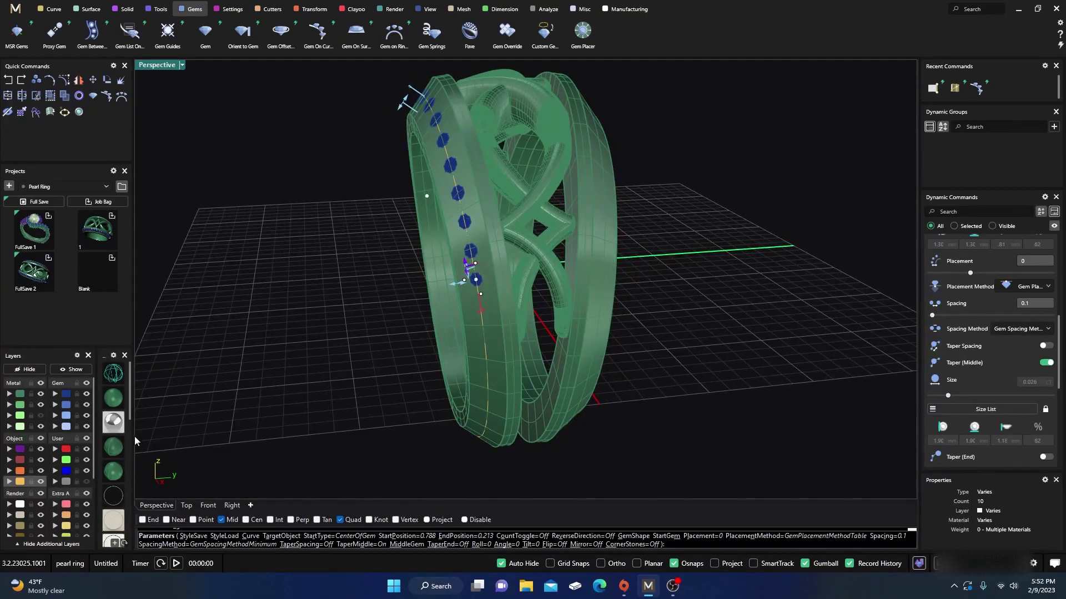
{"action": "left_click", "coordinate": [115, 374]}
{"action": "right_click_drag", "start_coordinate": [383, 411], "coordinate": [305, 421]}
{"action": "scroll", "coordinate": [397, 263], "scroll_direction": "up", "scroll_amount": 5}
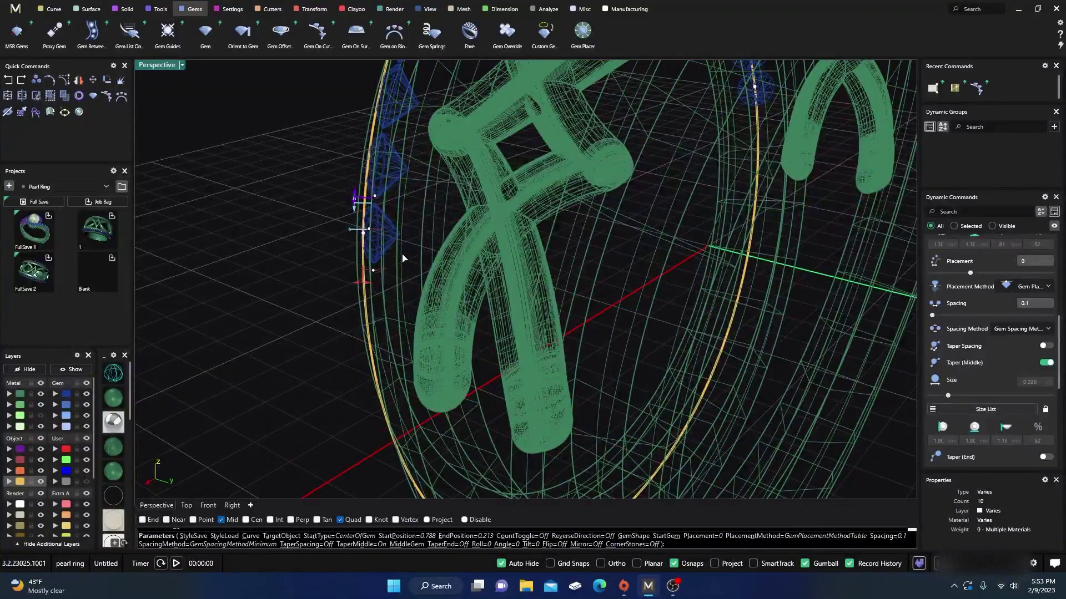
Step: Sink the gem row into the band with a placement of -0.21 mm
{"action": "left_click_drag", "start_coordinate": [364, 285], "coordinate": [373, 290]}
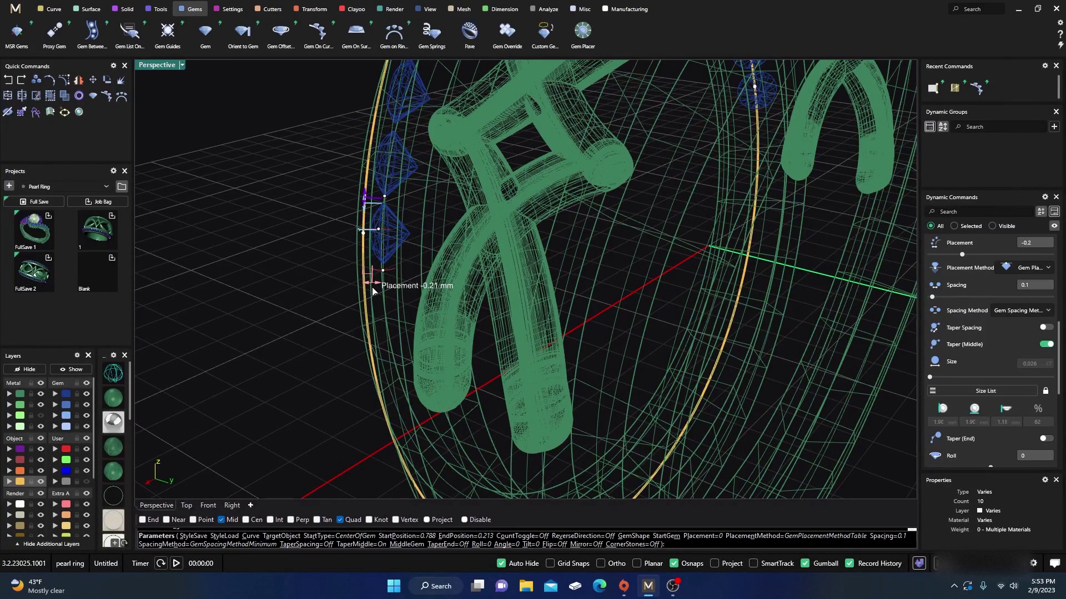
{"action": "scroll", "coordinate": [276, 295], "scroll_direction": "down", "scroll_amount": 6}
{"action": "right_click_drag", "start_coordinate": [277, 295], "coordinate": [488, 292]}
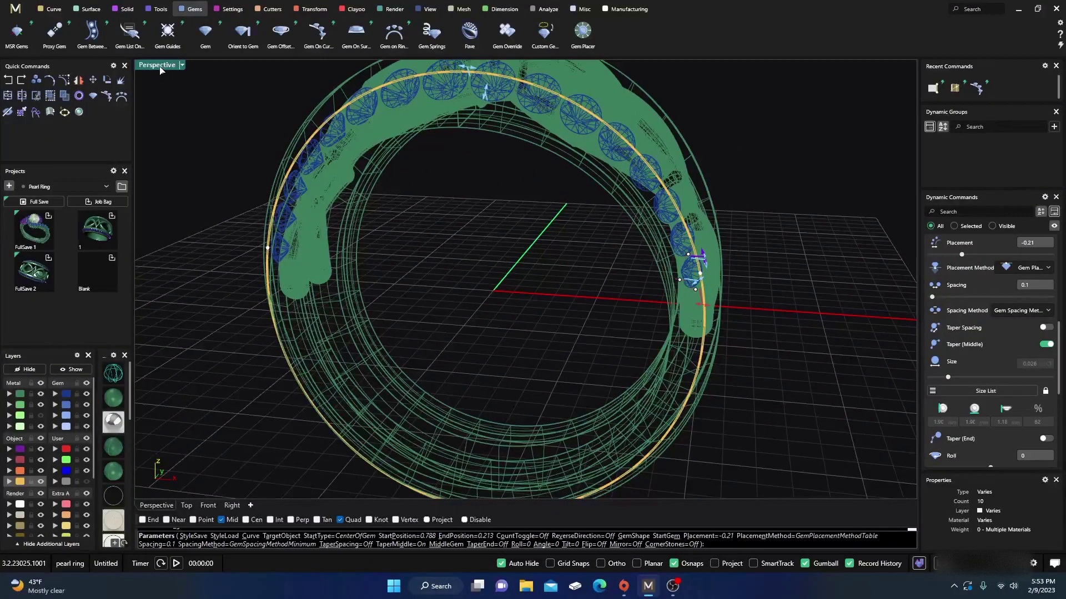
Step: Show the front view in wireframe, adjust the gem row's end position to 0.215, and finish Gem On Curve
{"action": "double_click", "coordinate": [160, 66]}
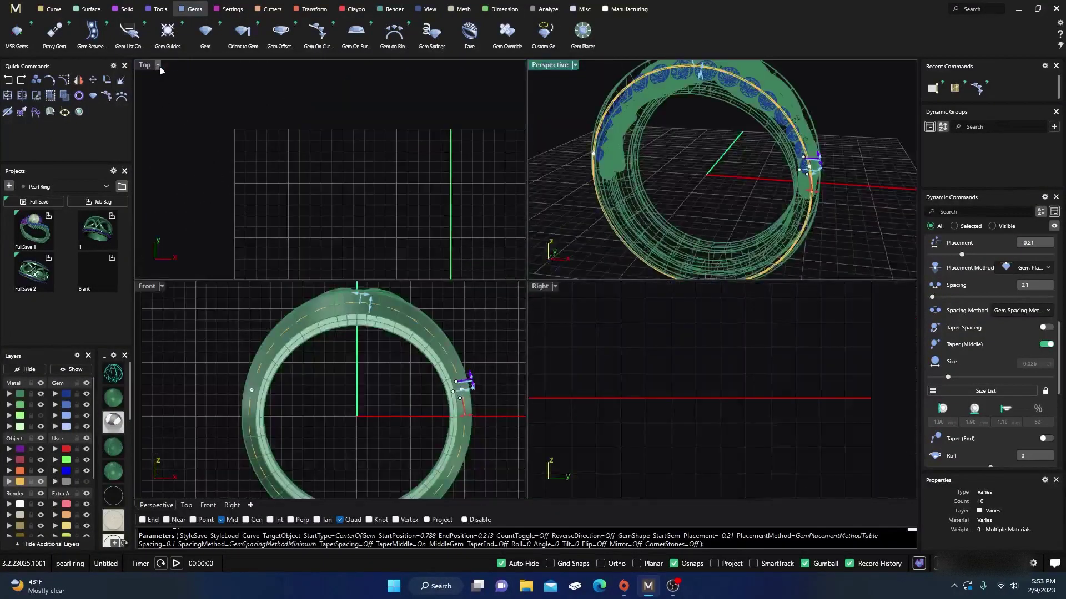
{"action": "left_click", "coordinate": [113, 377]}
{"action": "scroll", "coordinate": [337, 320], "scroll_direction": "up", "scroll_amount": 2}
{"action": "scroll", "coordinate": [341, 315], "scroll_direction": "down", "scroll_amount": 4}
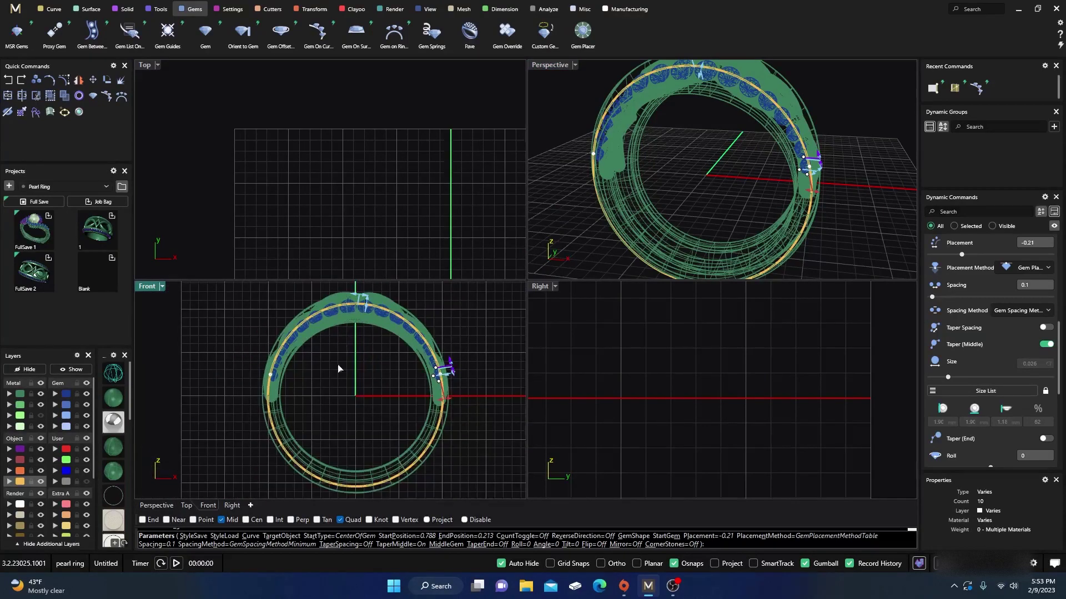
{"action": "mouse_move", "coordinate": [270, 377]}
{"action": "left_mouse_down"}
{"action": "mouse_move", "coordinate": [279, 376]}
{"action": "mouse_move", "coordinate": [271, 379]}
{"action": "left_mouse_up"}
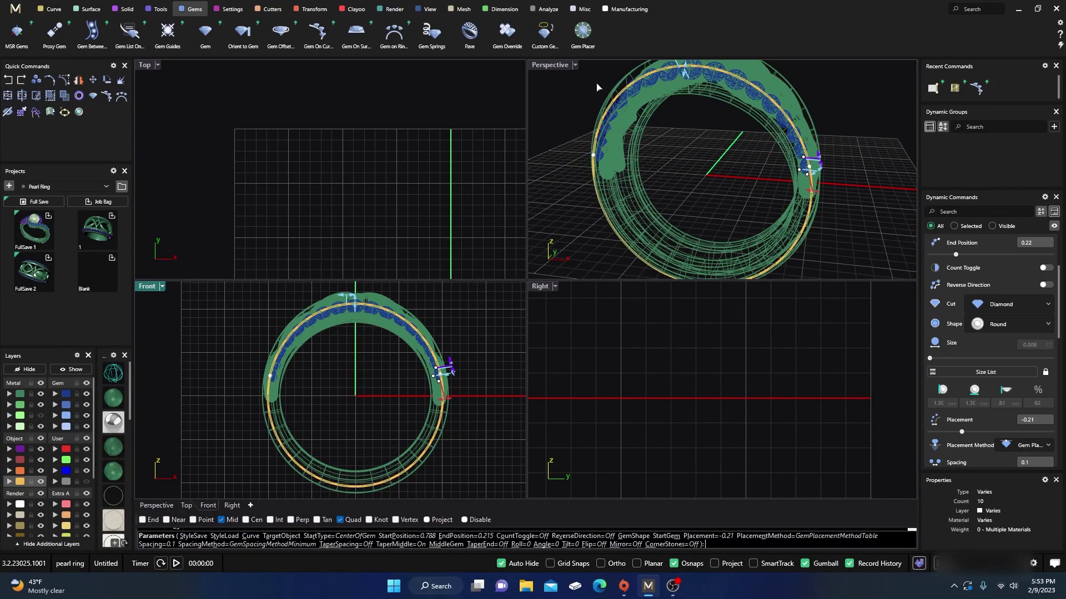
{"action": "double_click", "coordinate": [547, 65]}
{"action": "right_click_drag", "start_coordinate": [585, 175], "coordinate": [445, 242]}
{"action": "right_click_drag", "start_coordinate": [389, 283], "coordinate": [422, 283]}
{"action": "key", "text": "Return"}
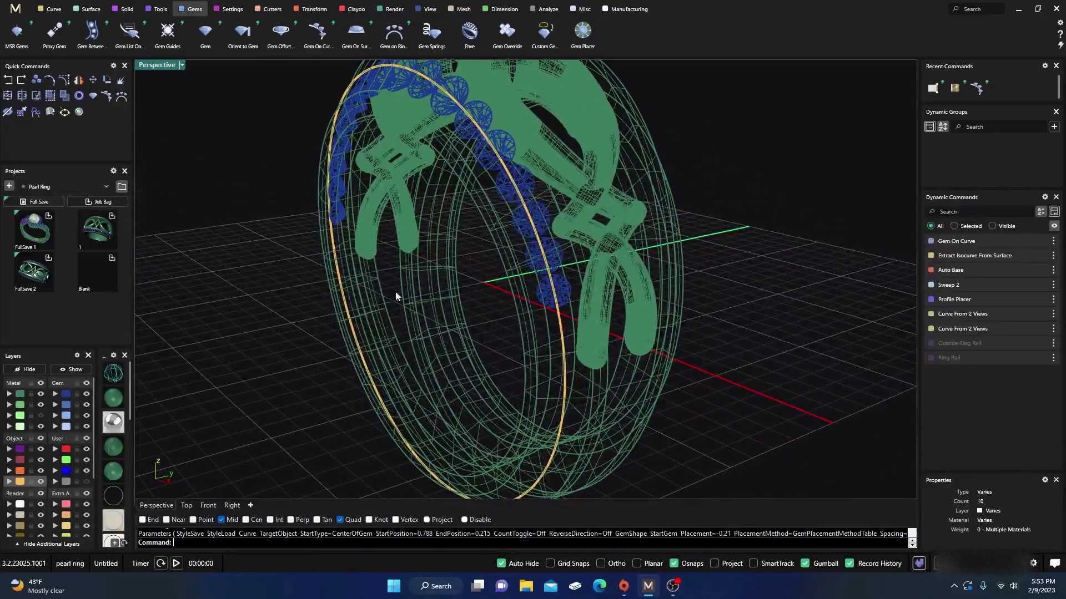
Step: Start a Channel Cutter along the diamond row and set its start end type to Flat
{"action": "left_click", "coordinate": [523, 184]}
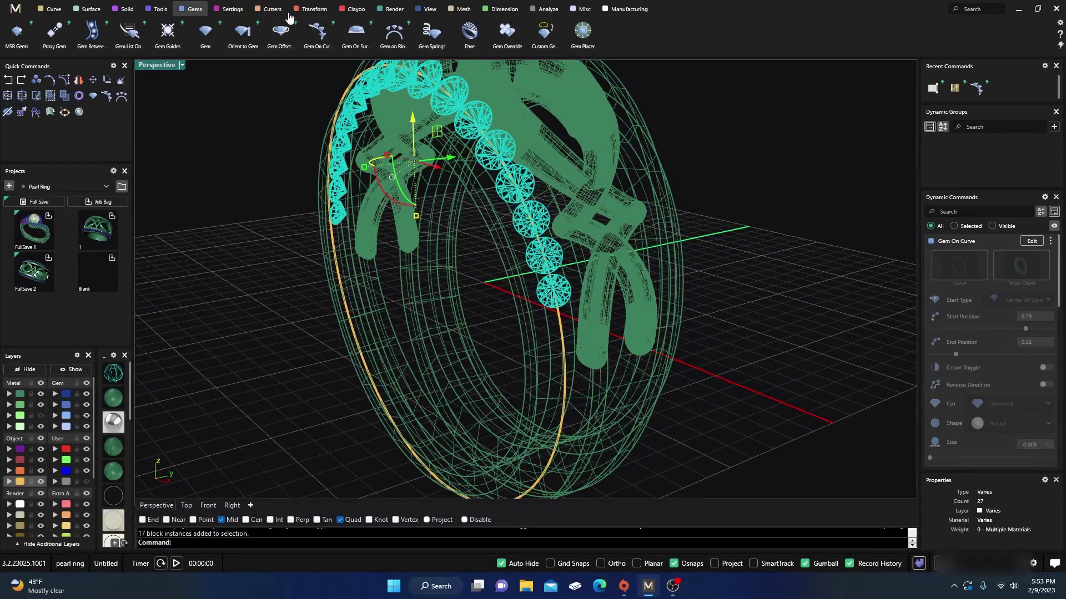
{"action": "left_click", "coordinate": [270, 13]}
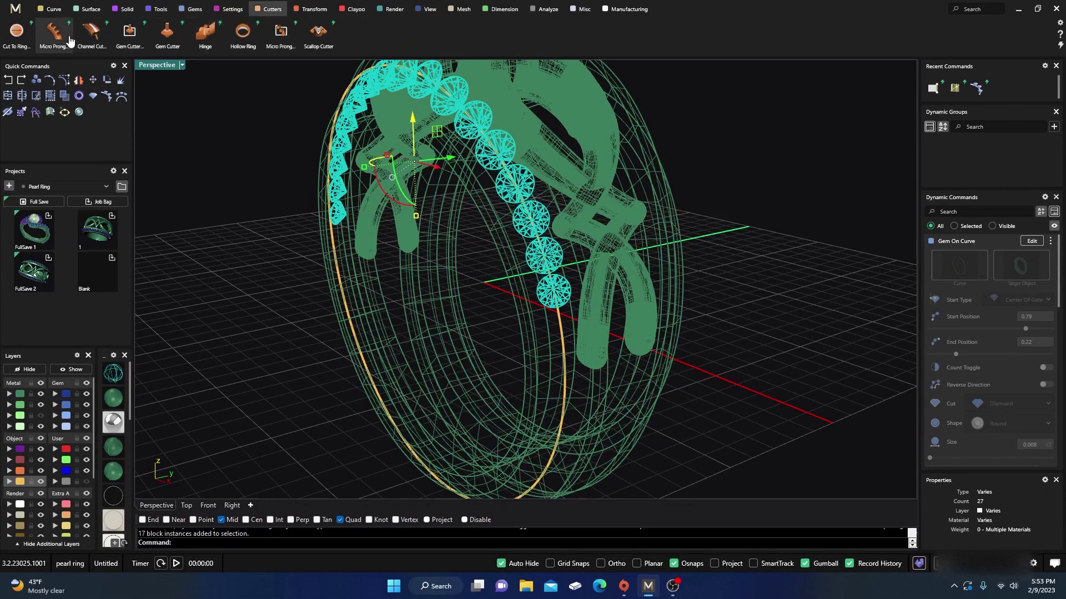
{"action": "left_click", "coordinate": [92, 33]}
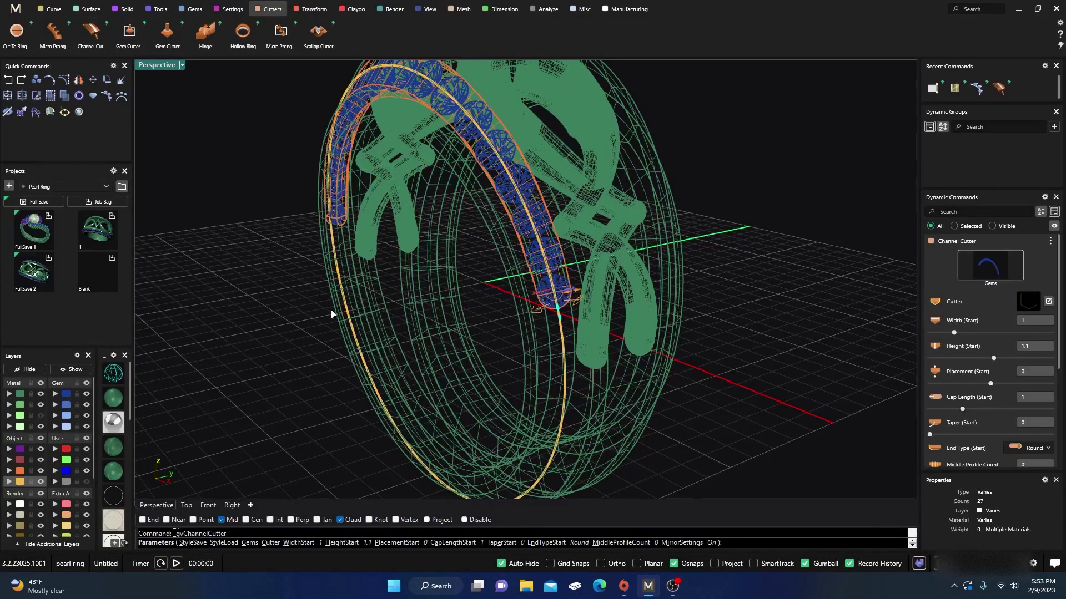
{"action": "left_click", "coordinate": [1036, 448]}
{"action": "left_click", "coordinate": [1008, 508]}
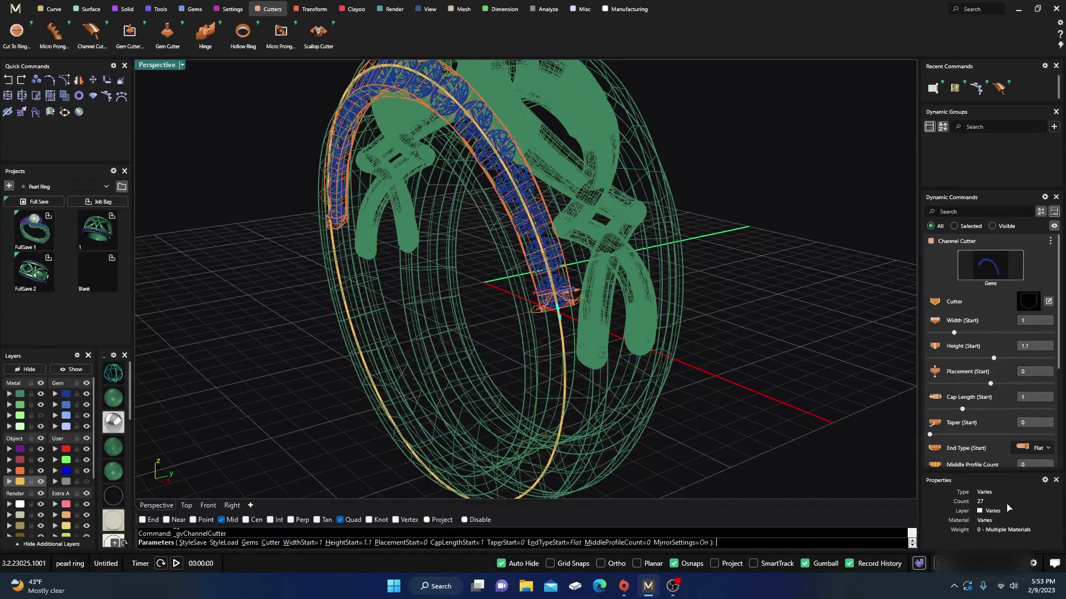
Step: Extend the channel cutter's start cap length to 1.96 mm and widen its start width to 1.18 mm
{"action": "scroll", "coordinate": [560, 319], "scroll_direction": "up", "scroll_amount": 5}
{"action": "scroll", "coordinate": [530, 311], "scroll_direction": "up", "scroll_amount": 2}
{"action": "scroll", "coordinate": [460, 280], "scroll_direction": "up", "scroll_amount": 3}
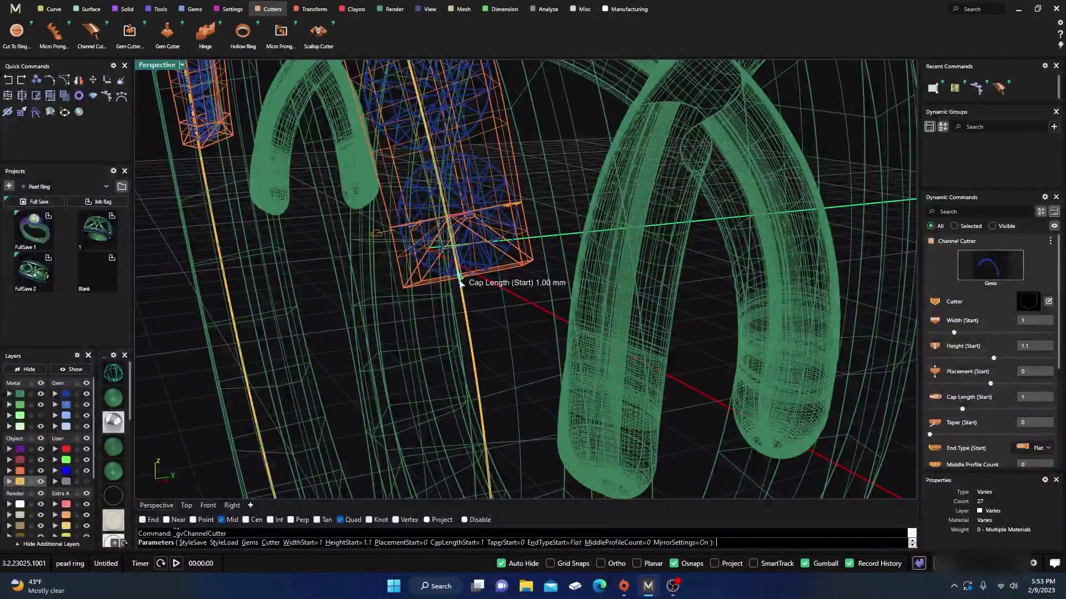
{"action": "left_click_drag", "start_coordinate": [461, 286], "coordinate": [468, 344]}
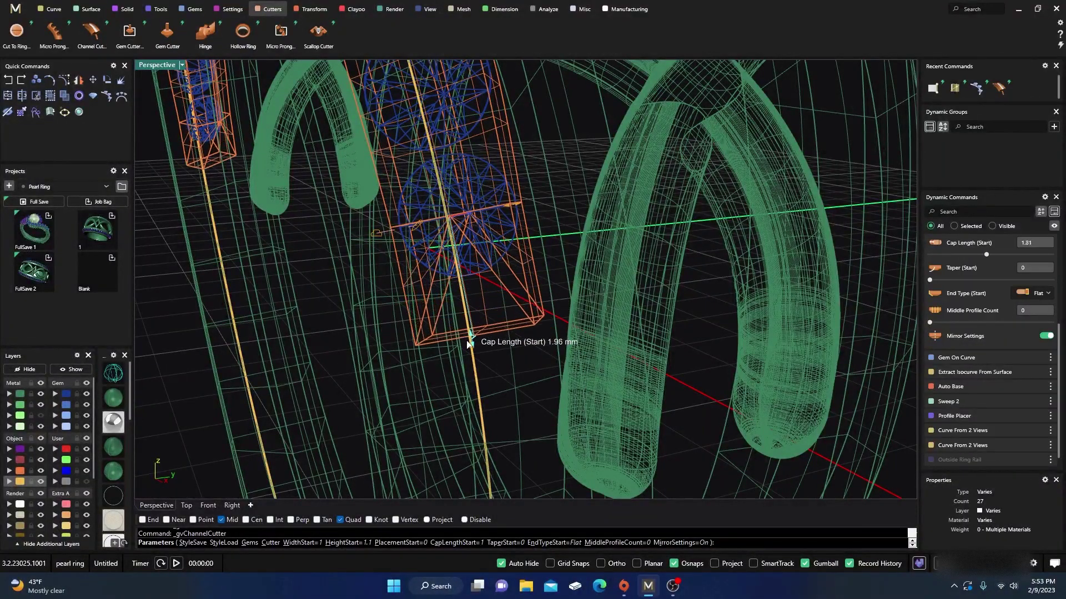
{"action": "right_click_drag", "start_coordinate": [466, 326], "coordinate": [479, 323]}
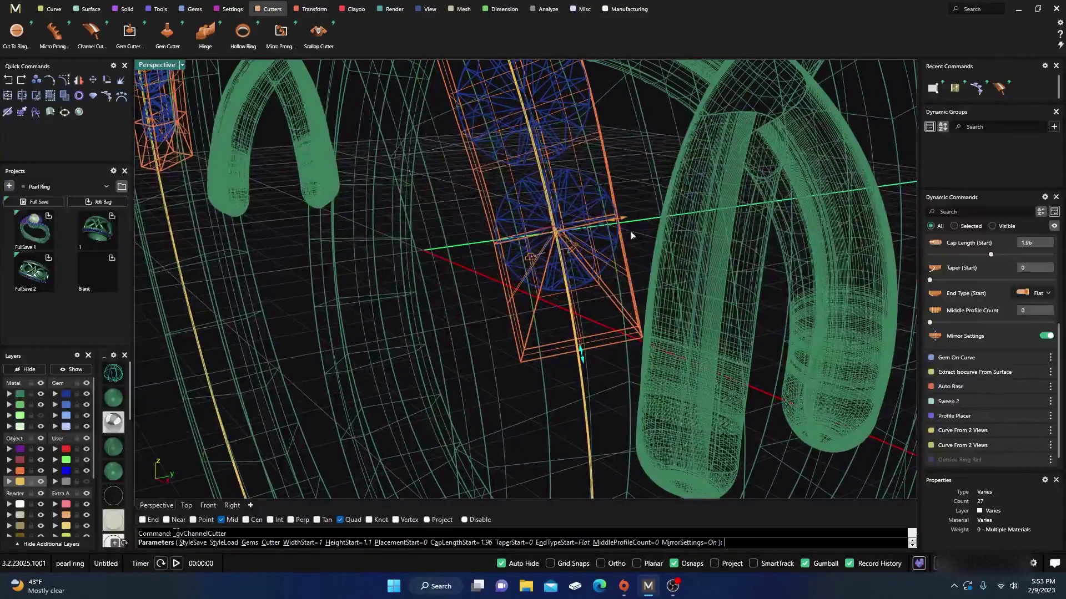
{"action": "left_click_drag", "start_coordinate": [623, 220], "coordinate": [632, 217]}
{"action": "scroll", "coordinate": [1013, 295], "scroll_direction": "up", "scroll_amount": 3}
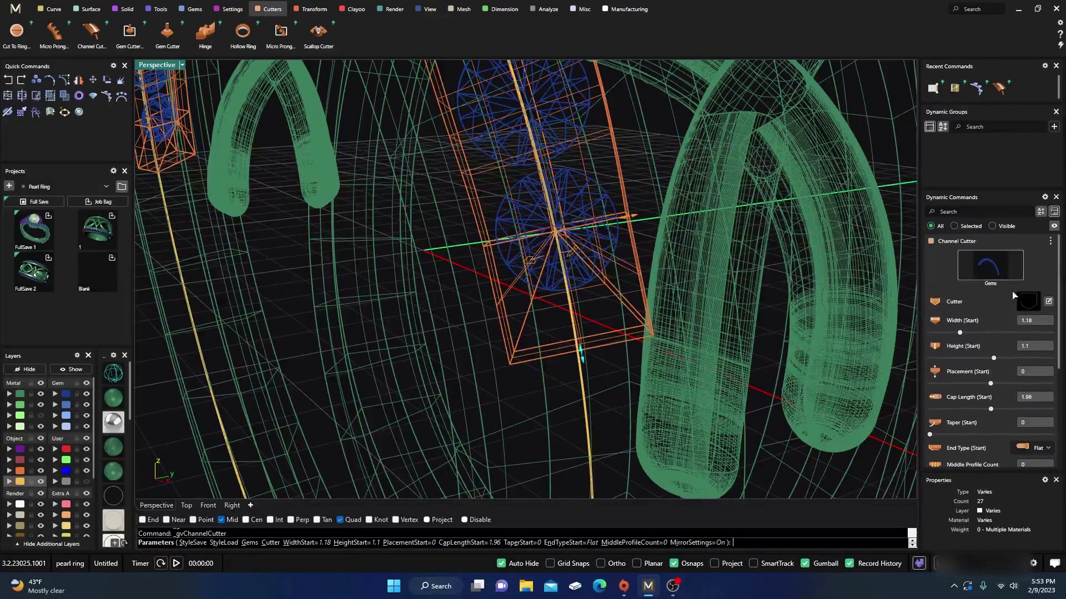
Step: Replace the channel cutter's profile with the square one from the cutter library
{"action": "left_click", "coordinate": [1029, 301]}
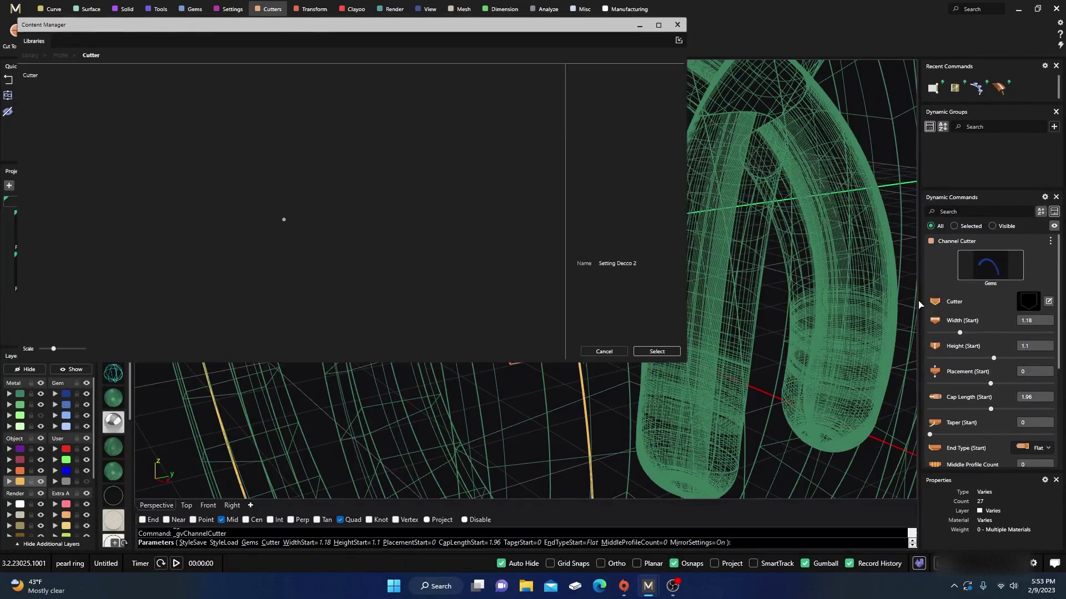
{"action": "left_click", "coordinate": [109, 158]}
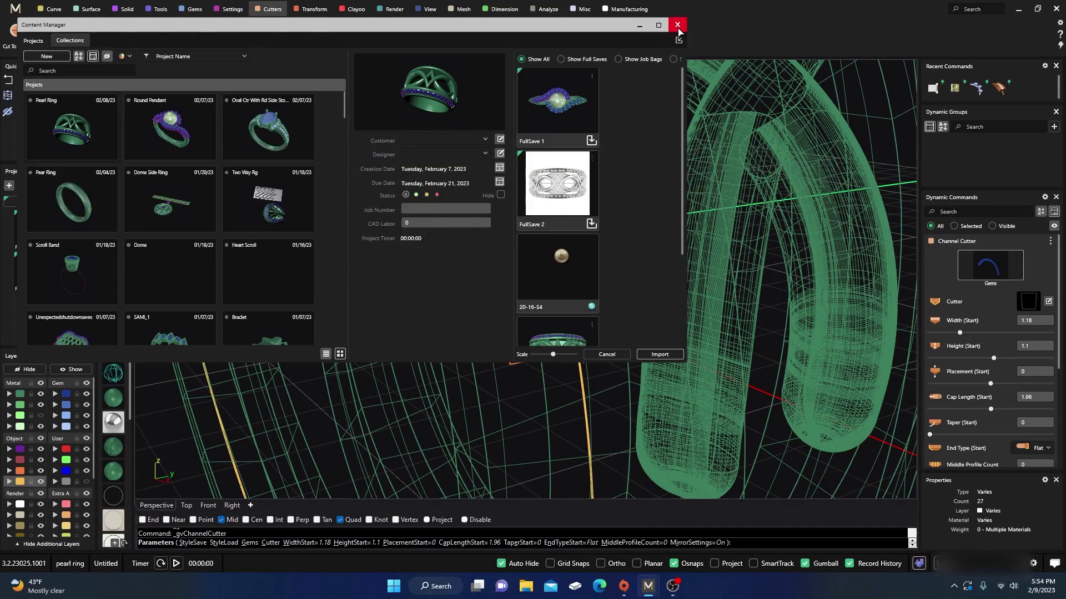
{"action": "left_click", "coordinate": [677, 25]}
Step: Set the channel cutter's start placement to 1 and start height to 0.4 mm, then finish it in shaded display
{"action": "scroll", "coordinate": [577, 279], "scroll_direction": "down", "scroll_amount": 5}
{"action": "right_click_drag", "start_coordinate": [577, 279], "coordinate": [409, 291]}
{"action": "scroll", "coordinate": [409, 291], "scroll_direction": "up", "scroll_amount": 5}
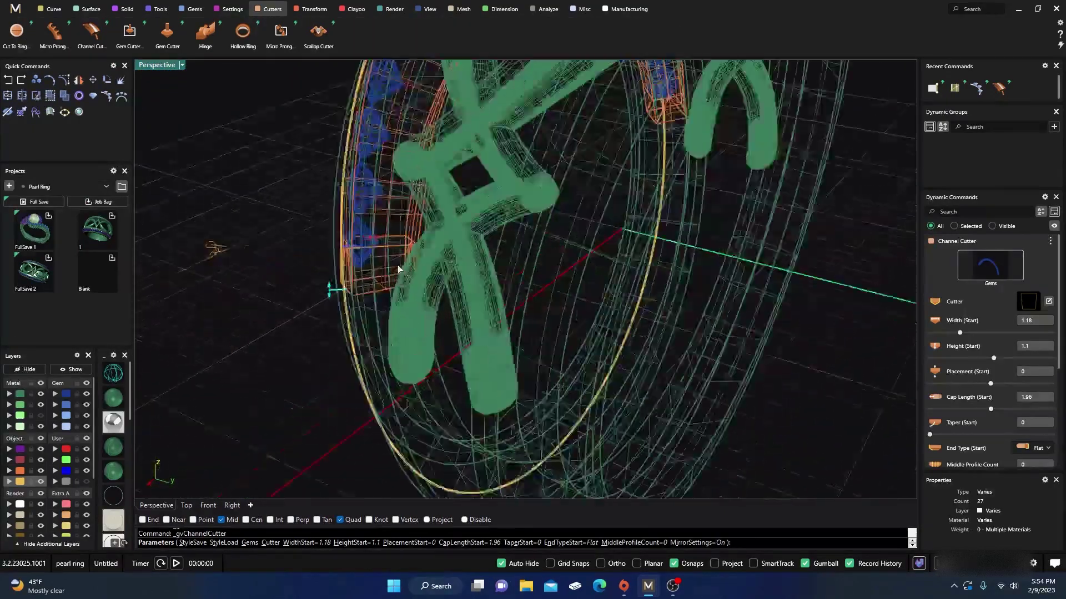
{"action": "mouse_move", "coordinate": [333, 241]}
{"action": "left_mouse_down"}
{"action": "mouse_move", "coordinate": [295, 242]}
{"action": "mouse_move", "coordinate": [319, 252]}
{"action": "left_mouse_up"}
{"action": "right_click_drag", "start_coordinate": [319, 252], "coordinate": [369, 313]}
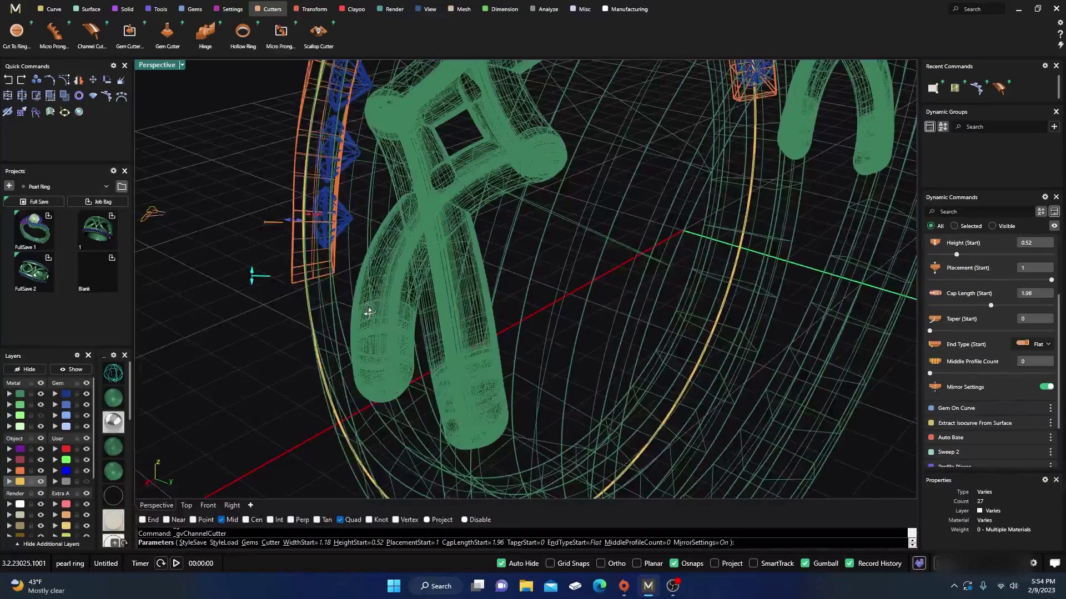
{"action": "scroll", "coordinate": [330, 251], "scroll_direction": "up", "scroll_amount": 3}
{"action": "scroll", "coordinate": [349, 253], "scroll_direction": "up", "scroll_amount": 3}
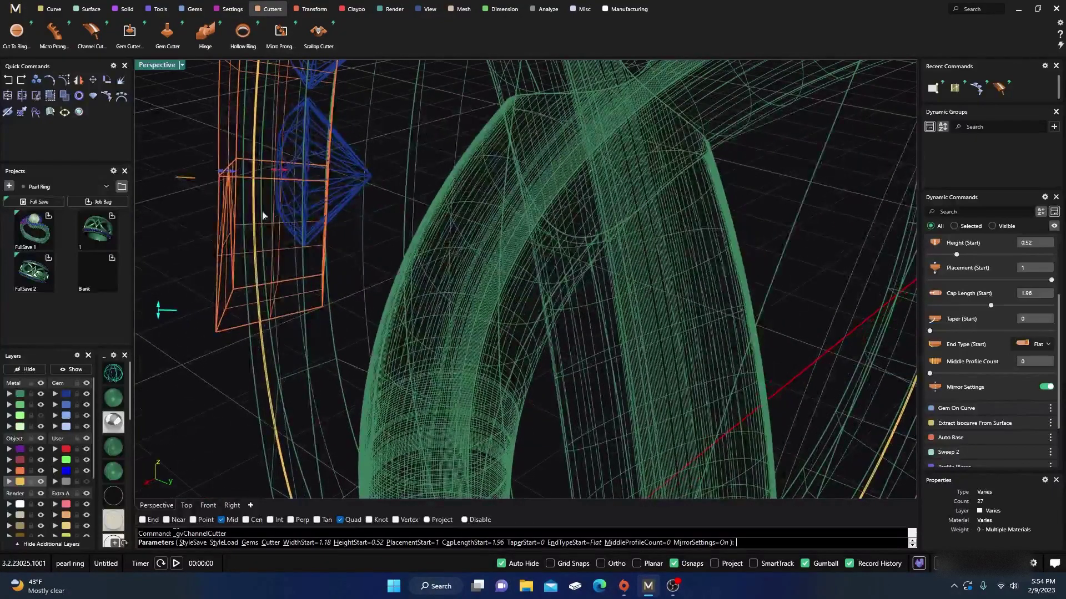
{"action": "left_click_drag", "start_coordinate": [225, 173], "coordinate": [242, 180]}
{"action": "scroll", "coordinate": [251, 272], "scroll_direction": "down", "scroll_amount": 5}
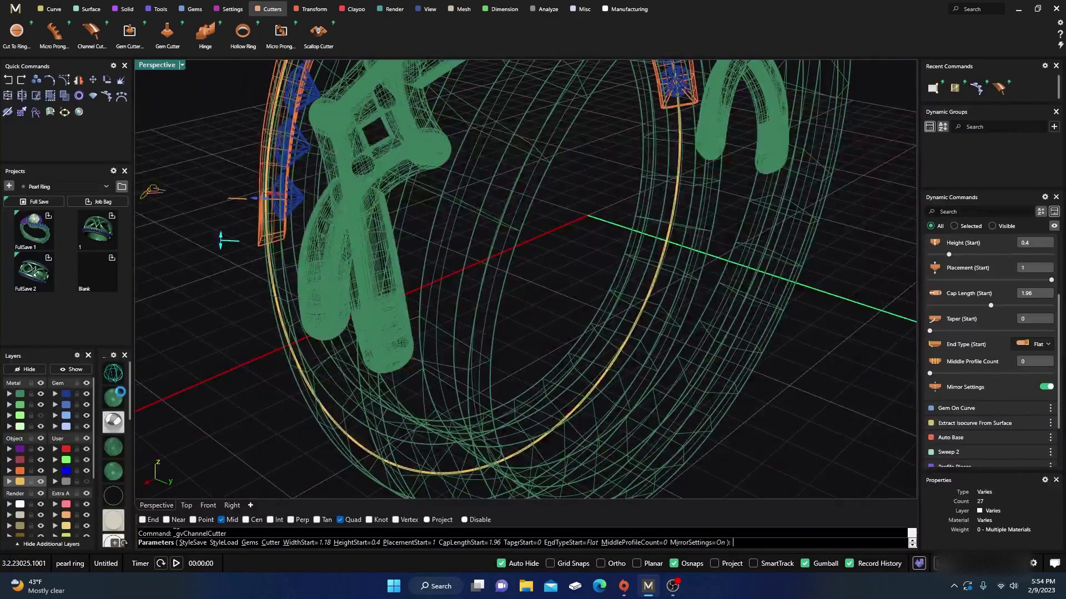
{"action": "left_click", "coordinate": [113, 422]}
{"action": "mouse_move", "coordinate": [178, 369]}
{"action": "right_mouse_down"}
{"action": "mouse_move", "coordinate": [281, 333]}
{"action": "mouse_move", "coordinate": [340, 328]}
{"action": "mouse_move", "coordinate": [372, 331]}
{"action": "mouse_move", "coordinate": [469, 384]}
{"action": "mouse_move", "coordinate": [430, 388]}
{"action": "mouse_move", "coordinate": [383, 335]}
{"action": "mouse_move", "coordinate": [364, 286]}
{"action": "mouse_move", "coordinate": [307, 294]}
{"action": "right_mouse_up"}
{"action": "right_click", "coordinate": [291, 303]}
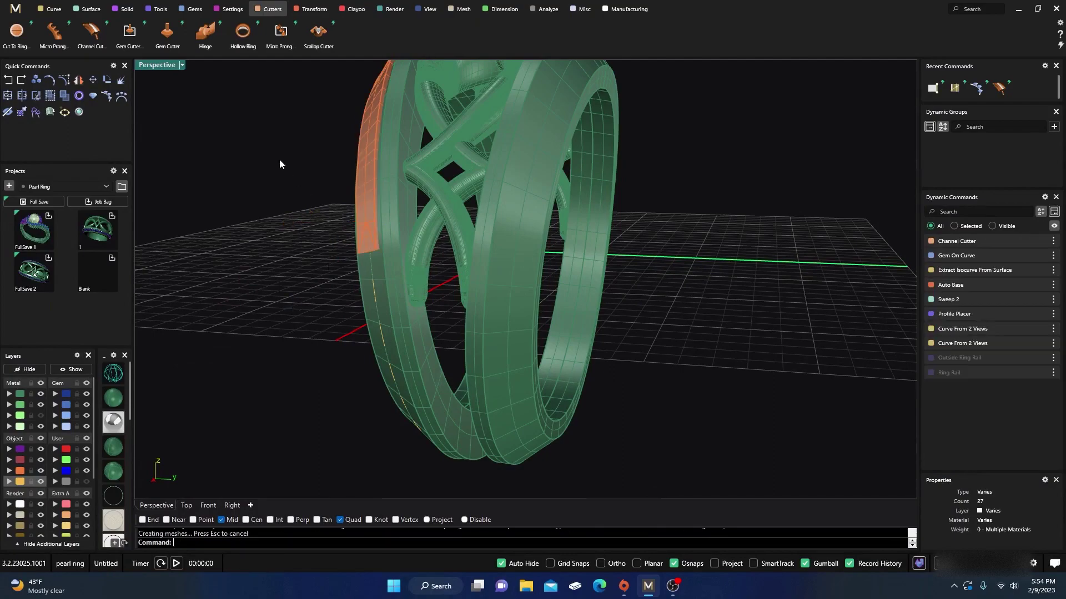
Step: Subtract the channel cutter from the gem-set shank band with a Boolean Difference
{"action": "left_click", "coordinate": [127, 10]}
{"action": "left_click", "coordinate": [55, 31]}
{"action": "left_click", "coordinate": [377, 282]}
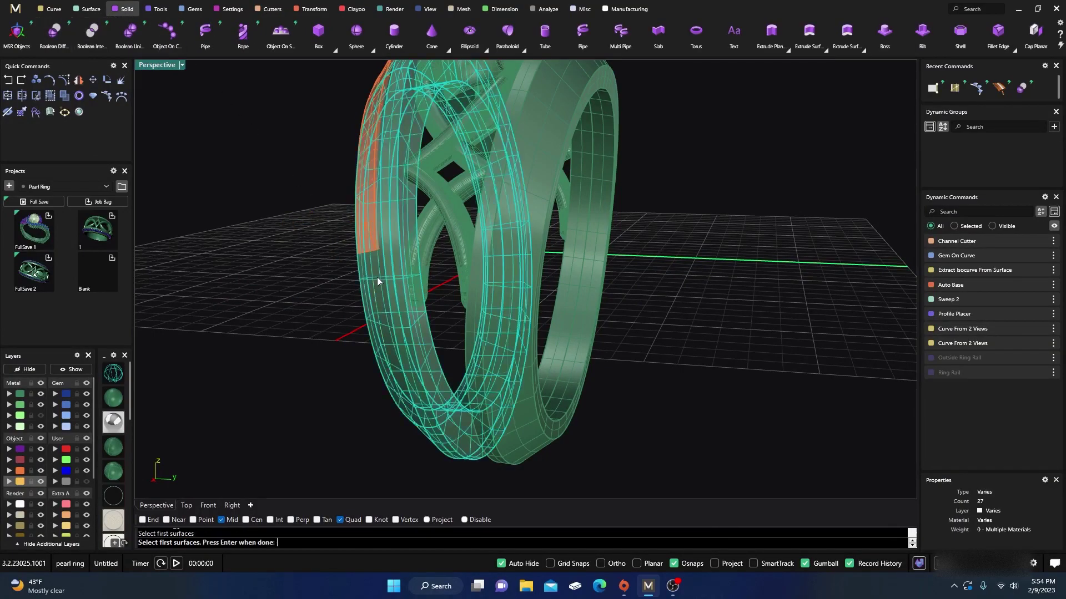
{"action": "key", "text": "Return"}
{"action": "left_click", "coordinate": [367, 230]}
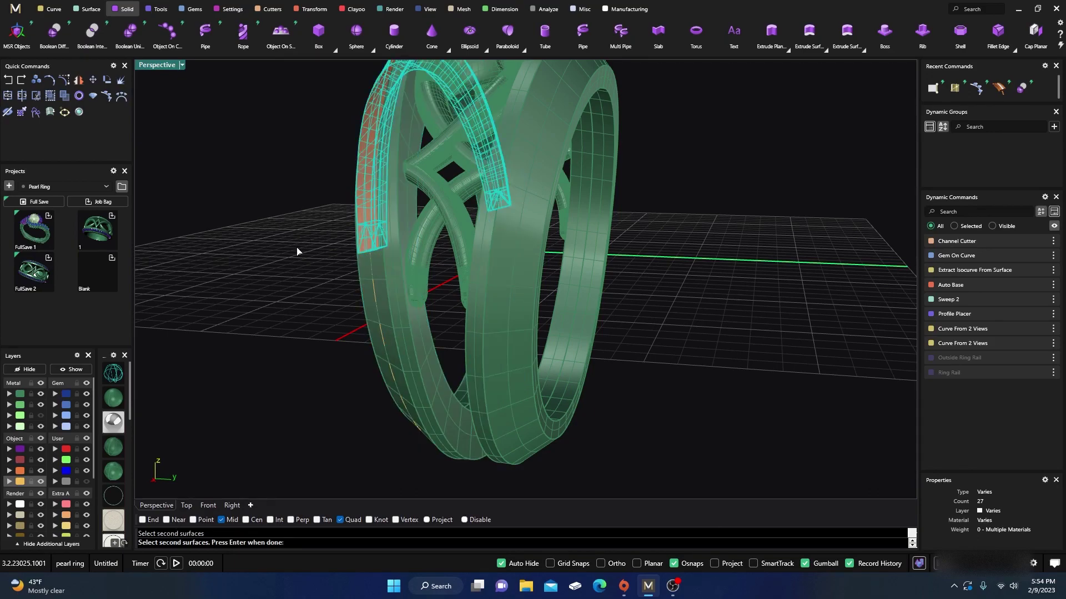
{"action": "key", "text": "Return"}
{"action": "right_click_drag", "start_coordinate": [300, 254], "coordinate": [414, 307]}
{"action": "scroll", "coordinate": [527, 292], "scroll_direction": "up", "scroll_amount": 8}
{"action": "scroll", "coordinate": [534, 299], "scroll_direction": "down", "scroll_amount": 6}
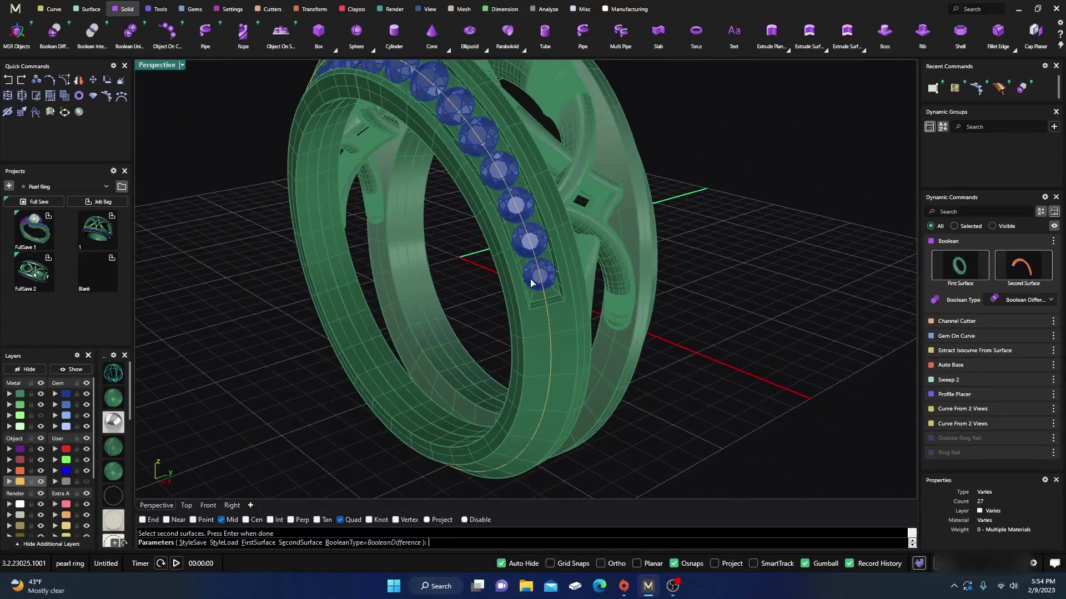
{"action": "key", "text": "Return"}
Step: Add prongs to the diamond row with Prong Placer and set their height offset to 0.41 mm
{"action": "left_click", "coordinate": [533, 284]}
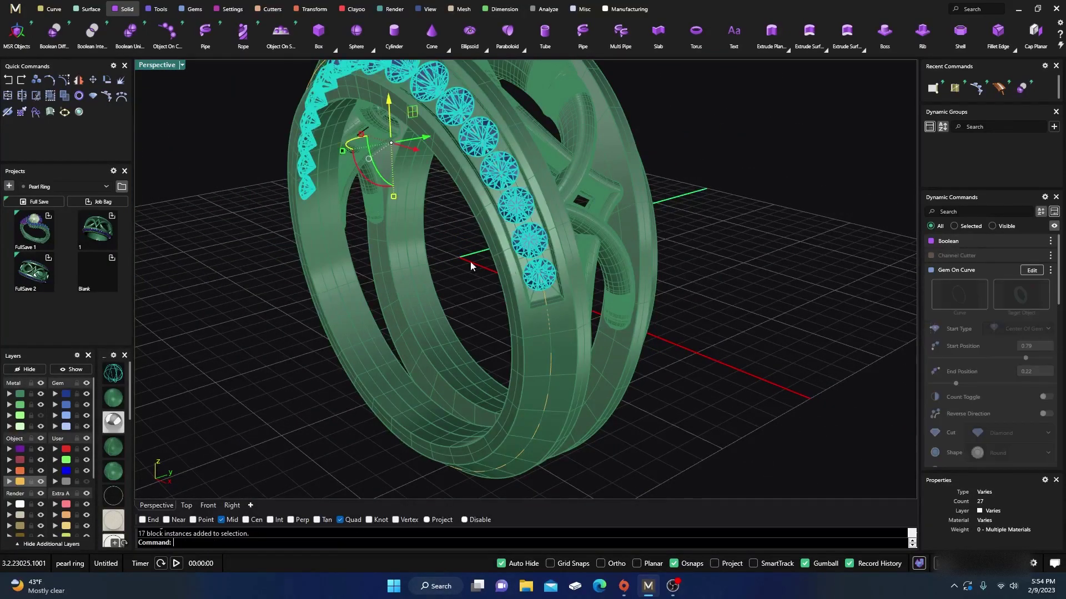
{"action": "left_click", "coordinate": [226, 11]}
{"action": "left_click", "coordinate": [243, 32]}
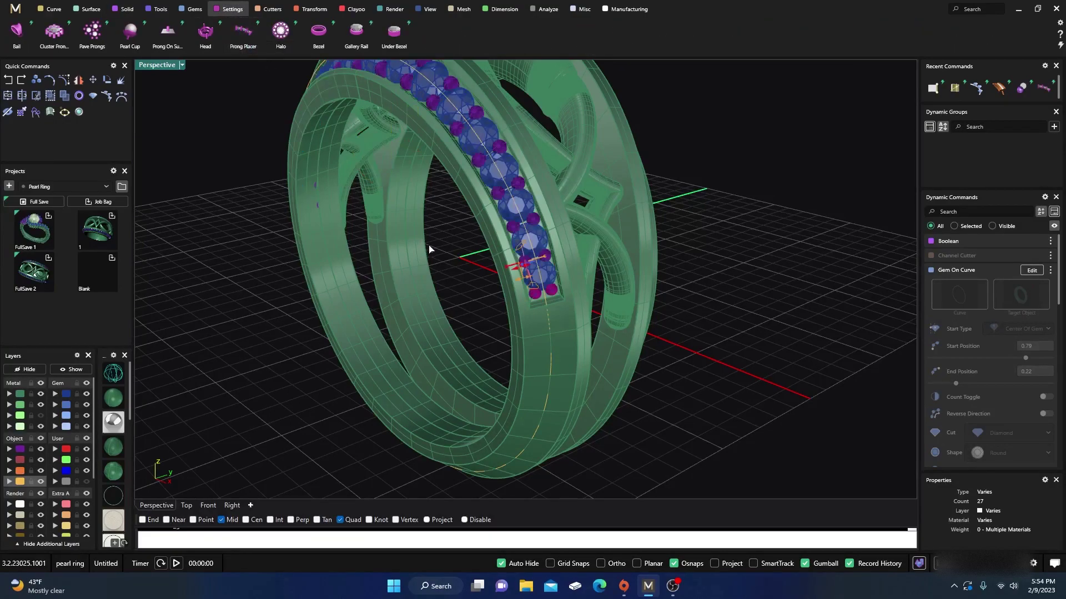
{"action": "right_click_drag", "start_coordinate": [488, 328], "coordinate": [454, 397]}
{"action": "scroll", "coordinate": [370, 345], "scroll_direction": "up", "scroll_amount": 7}
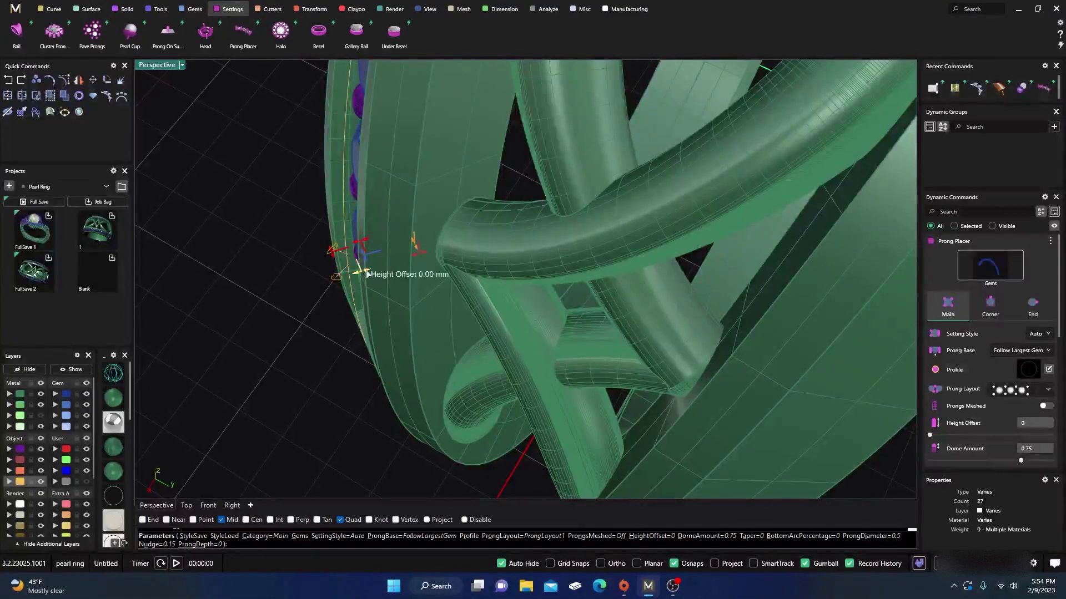
{"action": "left_click_drag", "start_coordinate": [358, 275], "coordinate": [340, 285]}
{"action": "scroll", "coordinate": [340, 286], "scroll_direction": "down", "scroll_amount": 3}
{"action": "right_click_drag", "start_coordinate": [339, 285], "coordinate": [461, 255]}
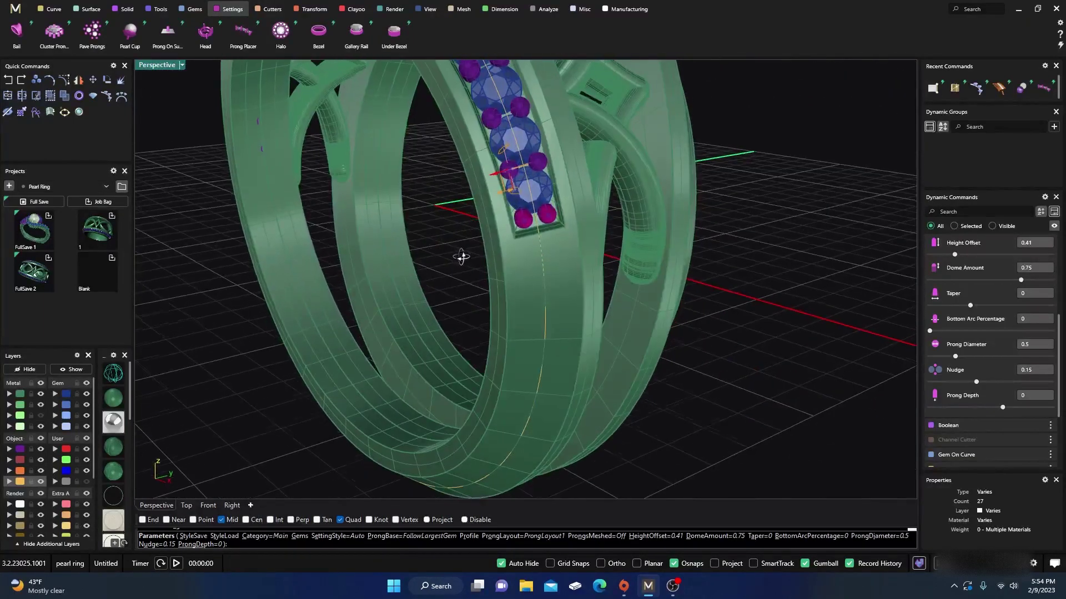
Step: Enlarge the prong diameter to about 0.53 mm and finish the prongs
{"action": "scroll", "coordinate": [502, 171], "scroll_direction": "up", "scroll_amount": 4}
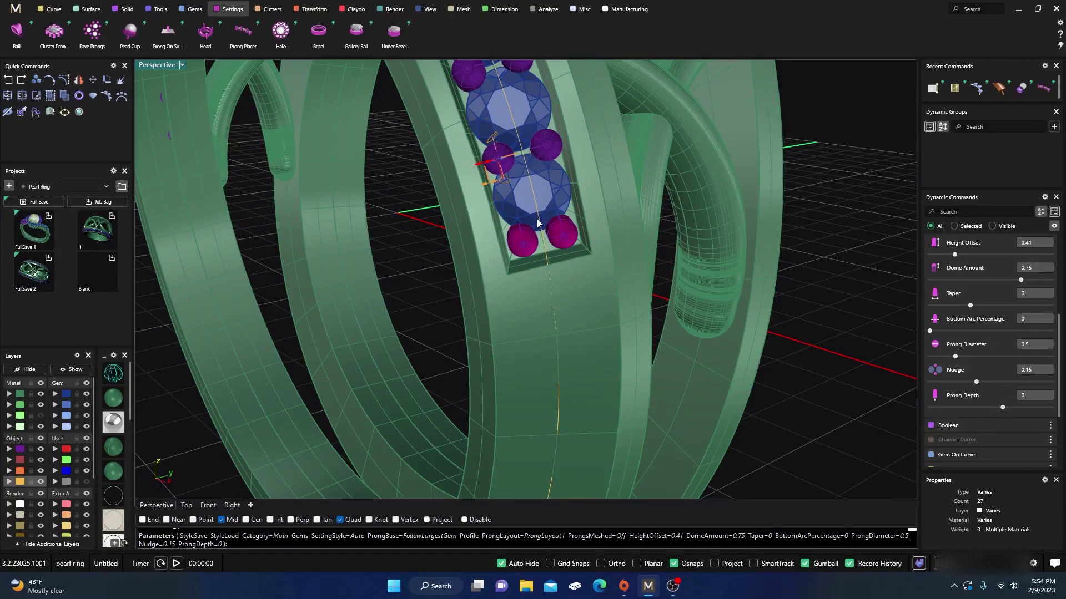
{"action": "scroll", "coordinate": [537, 222], "scroll_direction": "down", "scroll_amount": 4}
{"action": "right_click_drag", "start_coordinate": [538, 223], "coordinate": [517, 203]}
{"action": "scroll", "coordinate": [514, 196], "scroll_direction": "up", "scroll_amount": 4}
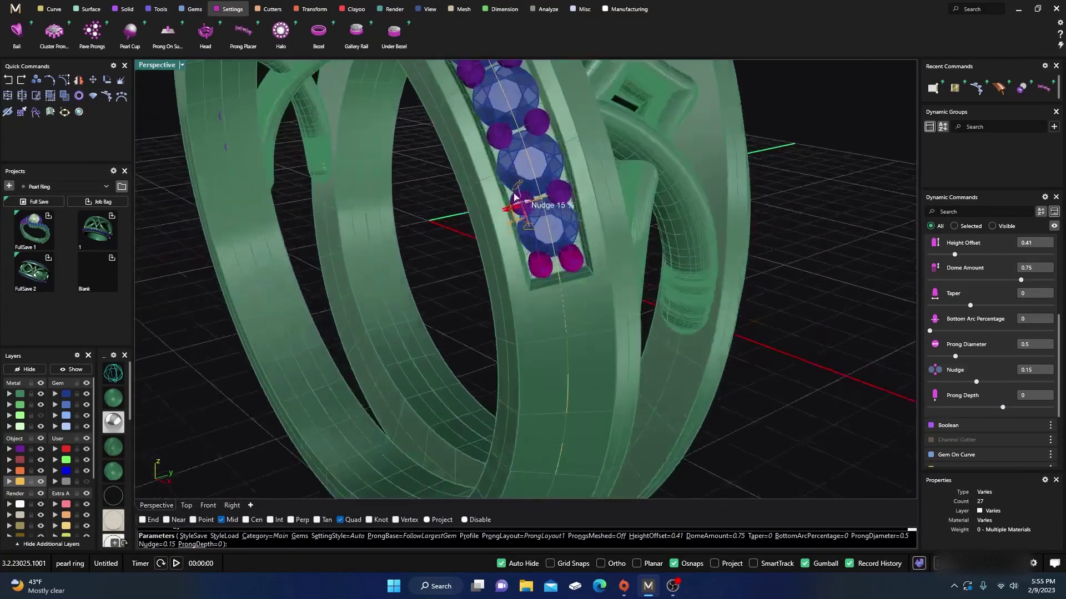
{"action": "scroll", "coordinate": [514, 196], "scroll_direction": "up", "scroll_amount": 6}
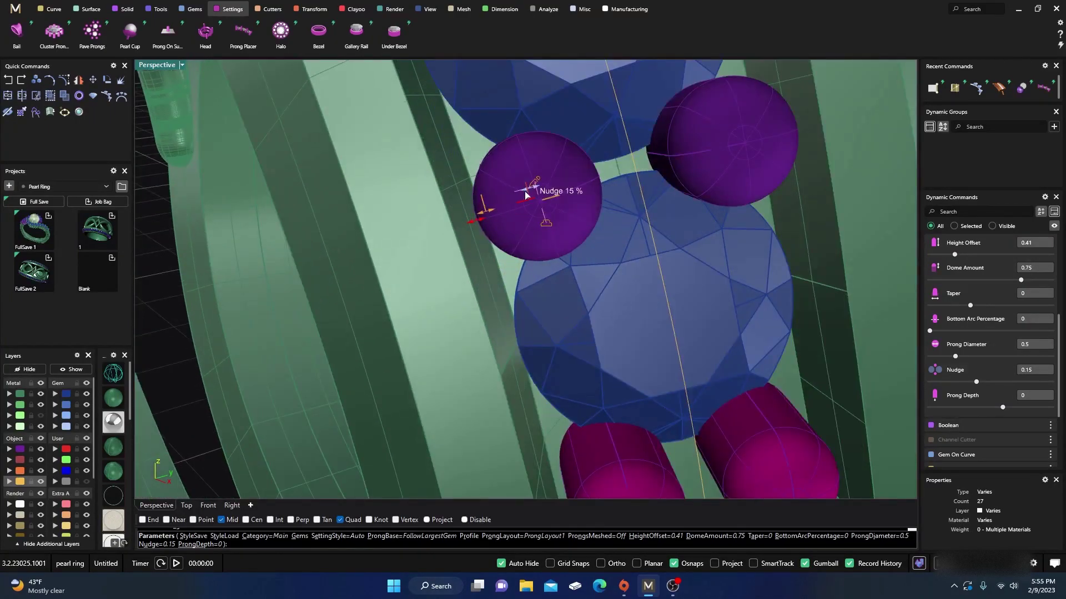
{"action": "left_click_drag", "start_coordinate": [470, 222], "coordinate": [468, 223]}
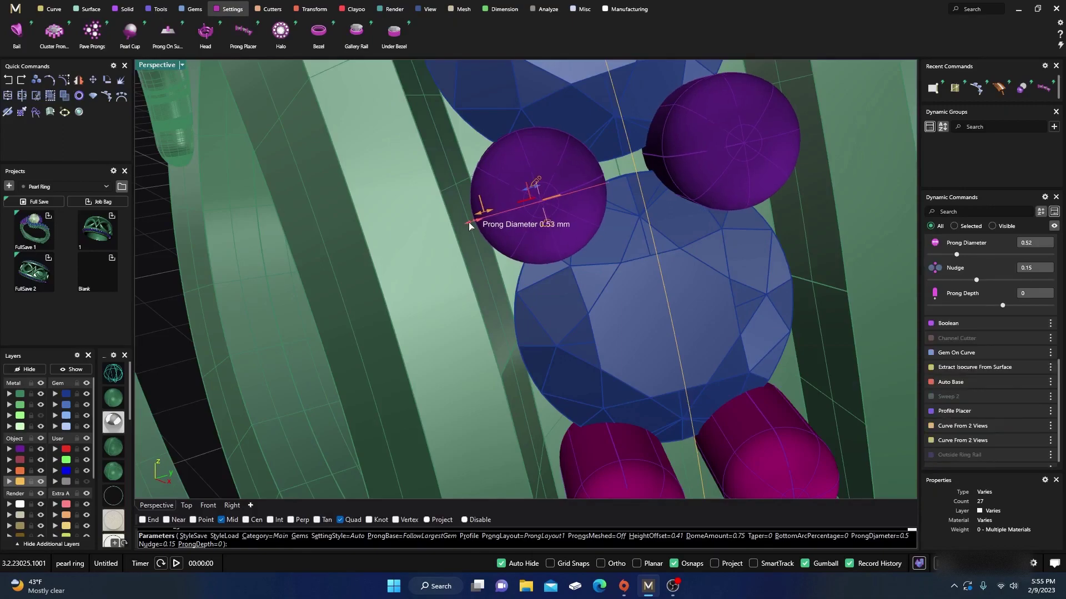
{"action": "scroll", "coordinate": [490, 235], "scroll_direction": "down", "scroll_amount": 5}
{"action": "right_click_drag", "start_coordinate": [521, 308], "coordinate": [454, 292]}
{"action": "scroll", "coordinate": [536, 319], "scroll_direction": "down", "scroll_amount": 8}
{"action": "scroll", "coordinate": [566, 327], "scroll_direction": "down", "scroll_amount": 3}
{"action": "right_click", "coordinate": [454, 292]}
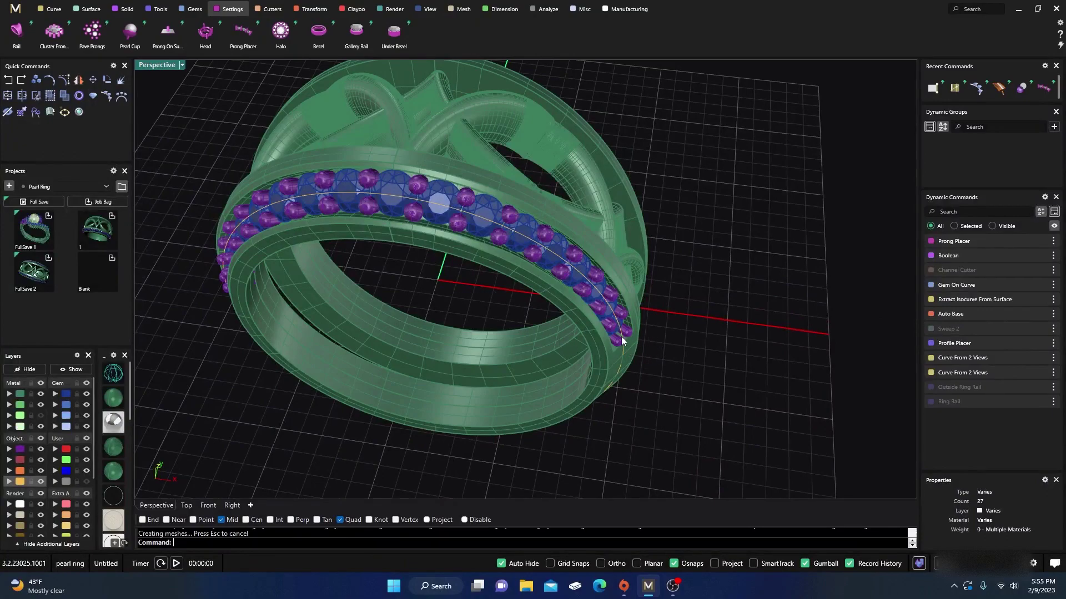
Step: Add gem cutters to the whole diamond row with the Gem Cutter tool and show them in wireframe
{"action": "right_click_drag", "start_coordinate": [535, 357], "coordinate": [476, 221]}
{"action": "left_click", "coordinate": [475, 188]}
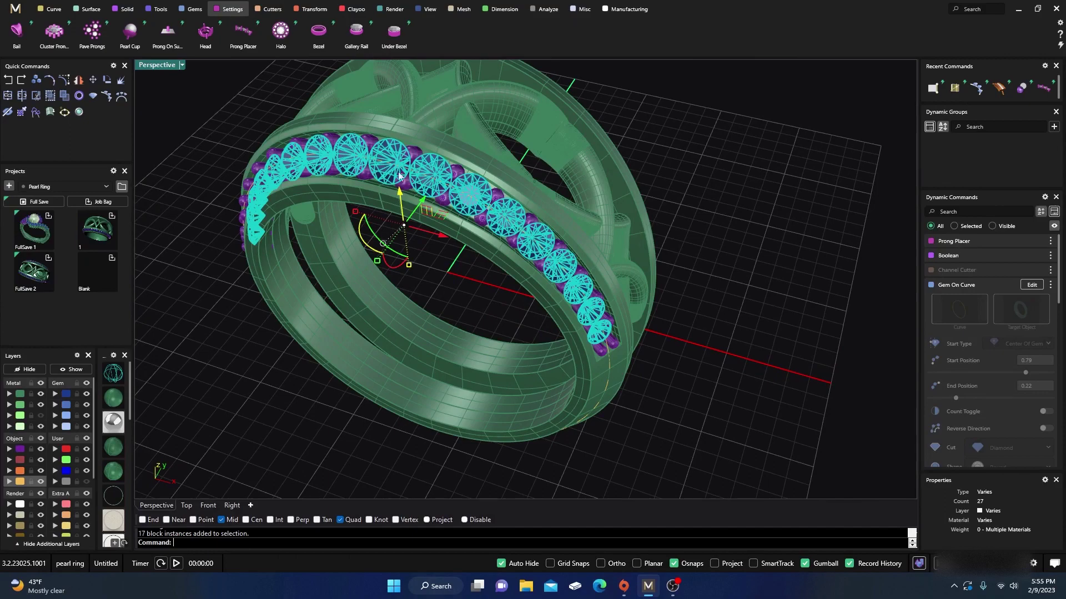
{"action": "left_click", "coordinate": [273, 11]}
{"action": "left_click", "coordinate": [167, 31]}
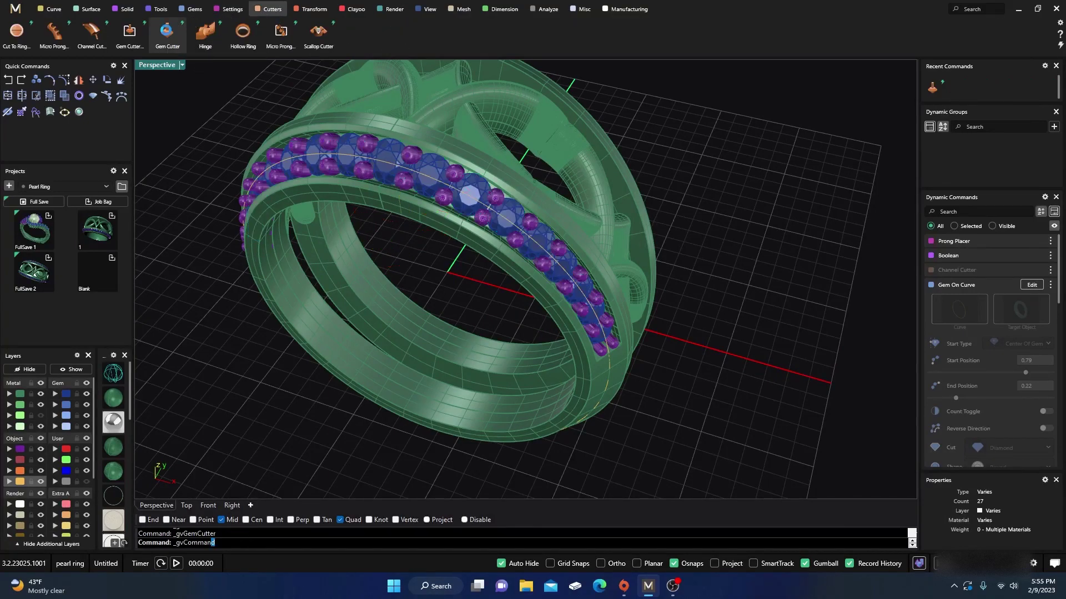
{"action": "left_click", "coordinate": [111, 376]}
{"action": "right_click_drag", "start_coordinate": [331, 363], "coordinate": [297, 229]}
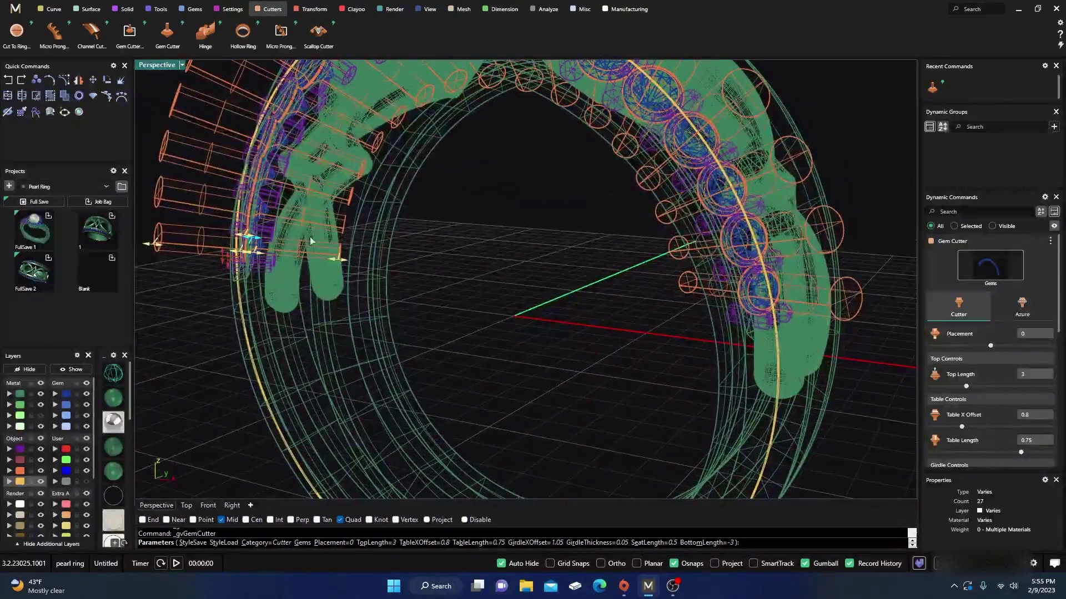
Step: Shorten the gem cutters' bottom length to -0.31 mm
{"action": "left_click", "coordinate": [113, 398]}
{"action": "mouse_move", "coordinate": [238, 364]}
{"action": "right_mouse_down"}
{"action": "mouse_move", "coordinate": [222, 340]}
{"action": "mouse_move", "coordinate": [242, 333]}
{"action": "mouse_move", "coordinate": [415, 130]}
{"action": "right_mouse_up"}
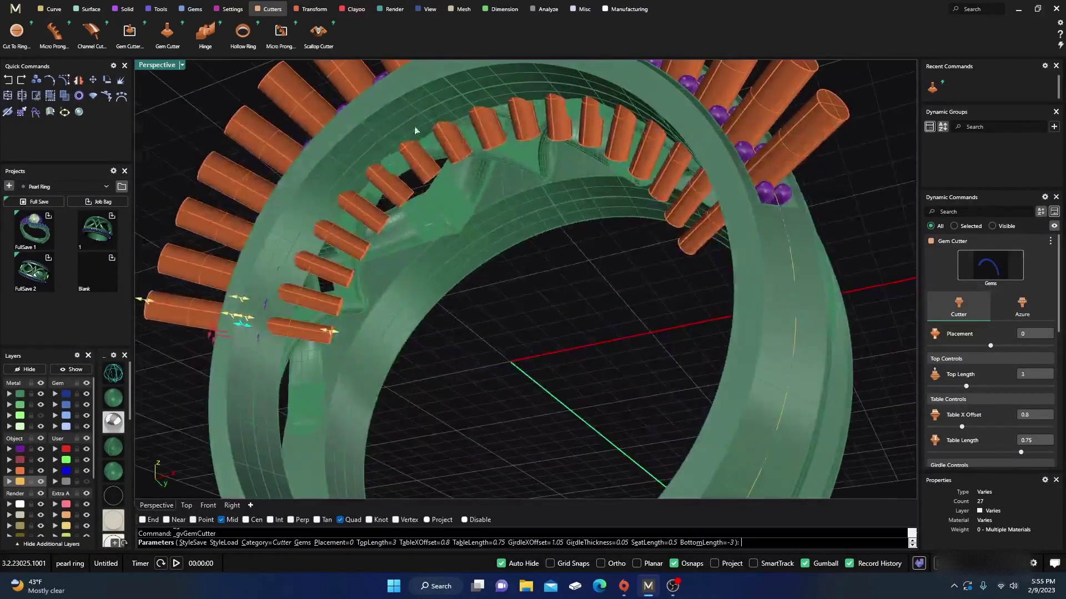
{"action": "right_click_drag", "start_coordinate": [669, 124], "coordinate": [359, 337]}
{"action": "scroll", "coordinate": [359, 338], "scroll_direction": "up", "scroll_amount": 6}
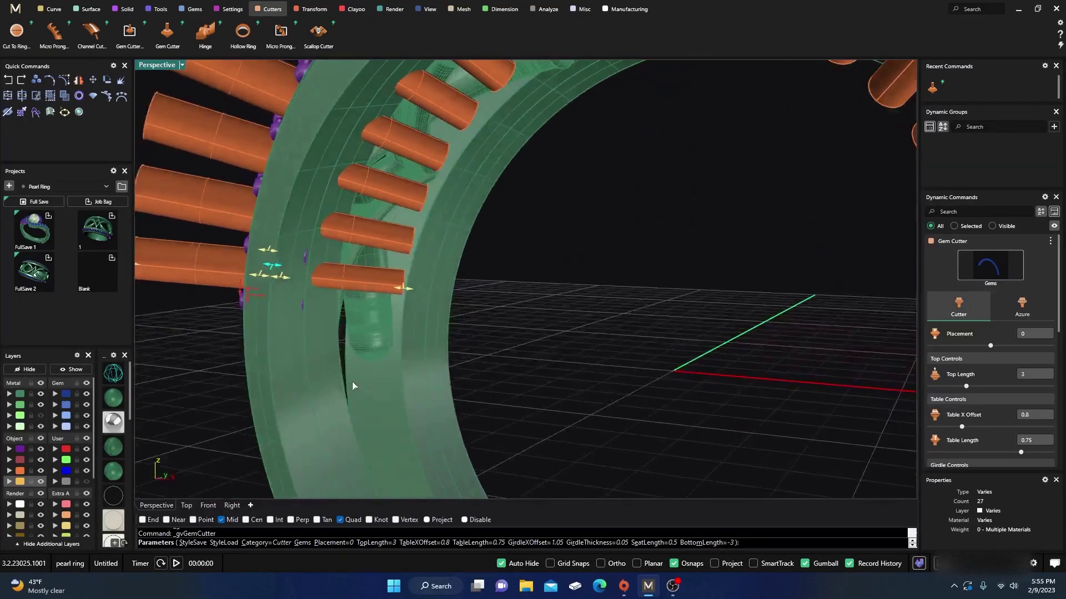
{"action": "left_click", "coordinate": [118, 379]}
{"action": "right_click_drag", "start_coordinate": [263, 348], "coordinate": [288, 334]}
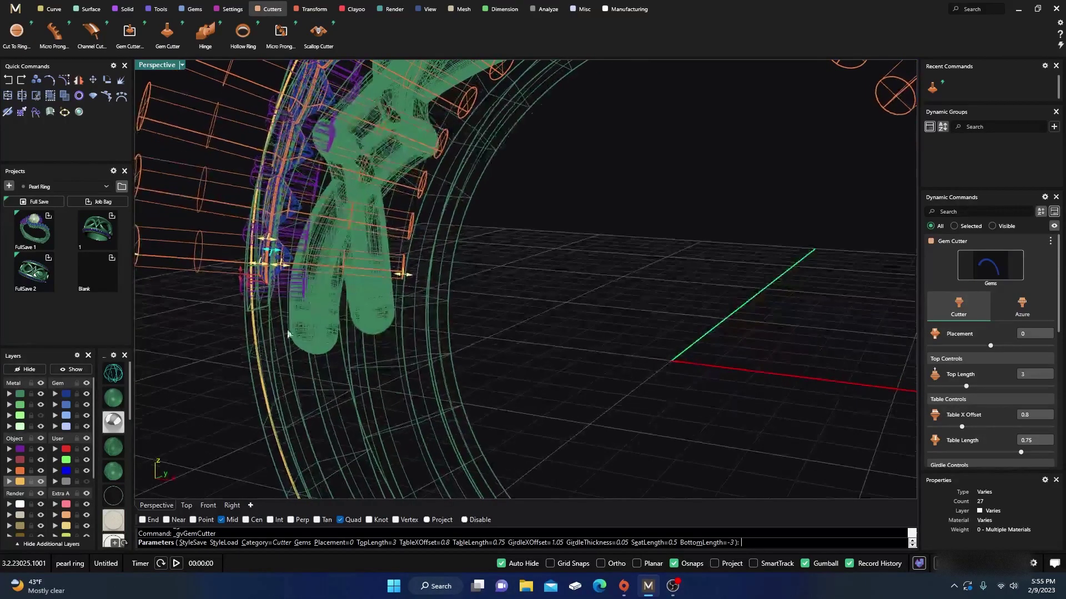
{"action": "left_click_drag", "start_coordinate": [406, 272], "coordinate": [293, 269]}
{"action": "scroll", "coordinate": [285, 263], "scroll_direction": "up", "scroll_amount": 5}
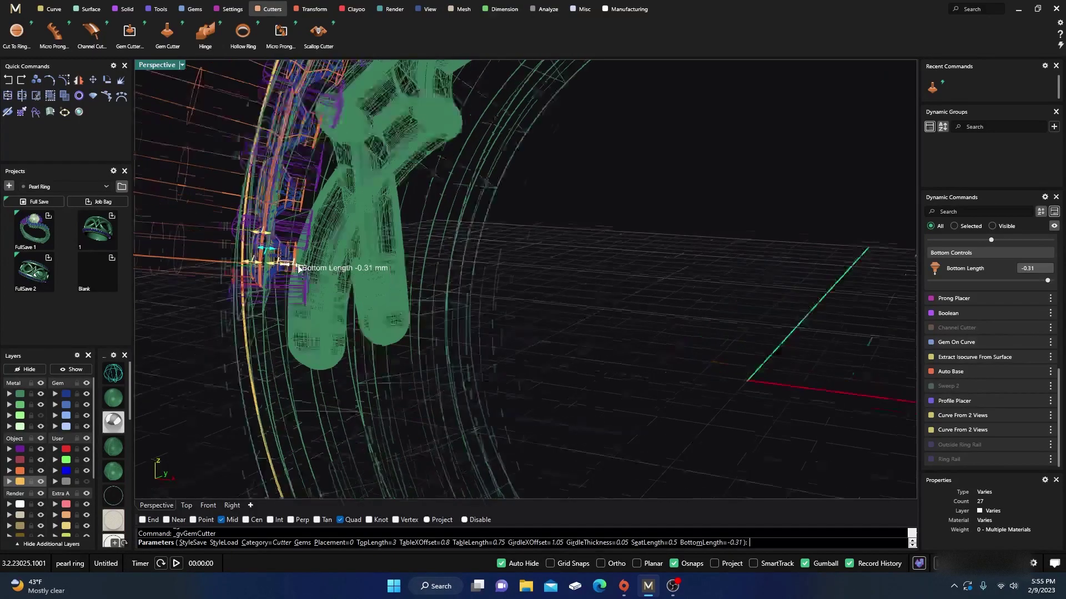
{"action": "scroll", "coordinate": [285, 263], "scroll_direction": "up", "scroll_amount": 4}
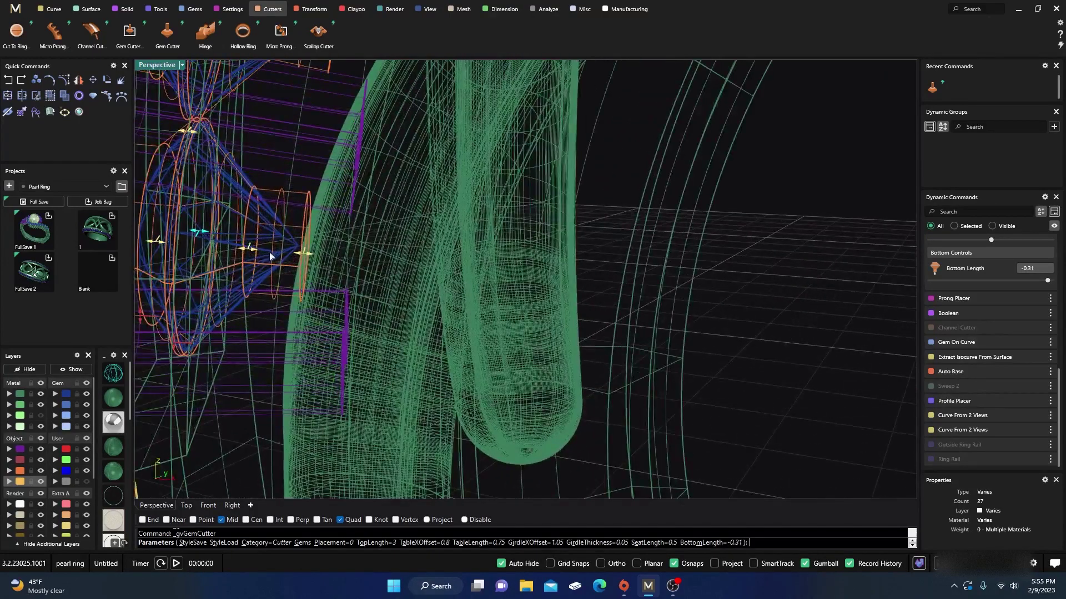
Step: Set the gem cutters' seat length to 0.33 mm and bottom length to -0.41 mm, and finish them in shaded display
{"action": "left_click_drag", "start_coordinate": [248, 249], "coordinate": [301, 258]}
{"action": "scroll", "coordinate": [255, 196], "scroll_direction": "down", "scroll_amount": 9}
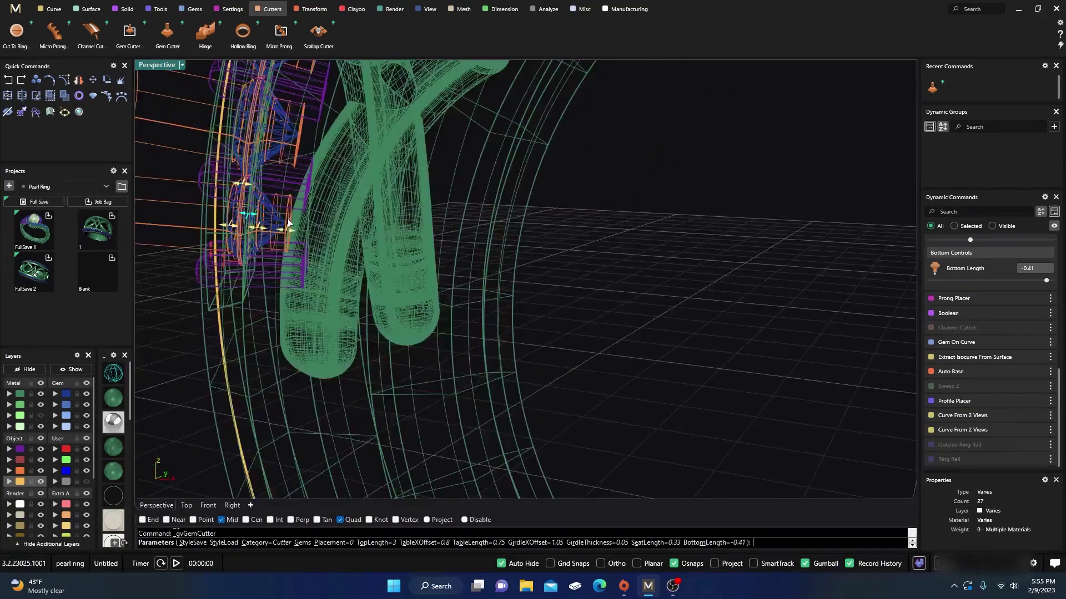
{"action": "scroll", "coordinate": [323, 233], "scroll_direction": "down", "scroll_amount": 5}
{"action": "mouse_move", "coordinate": [469, 300]}
{"action": "right_mouse_down"}
{"action": "mouse_move", "coordinate": [423, 341]}
{"action": "mouse_move", "coordinate": [444, 366]}
{"action": "mouse_move", "coordinate": [445, 350]}
{"action": "right_mouse_up"}
{"action": "left_click", "coordinate": [113, 404]}
{"action": "right_click", "coordinate": [445, 350]}
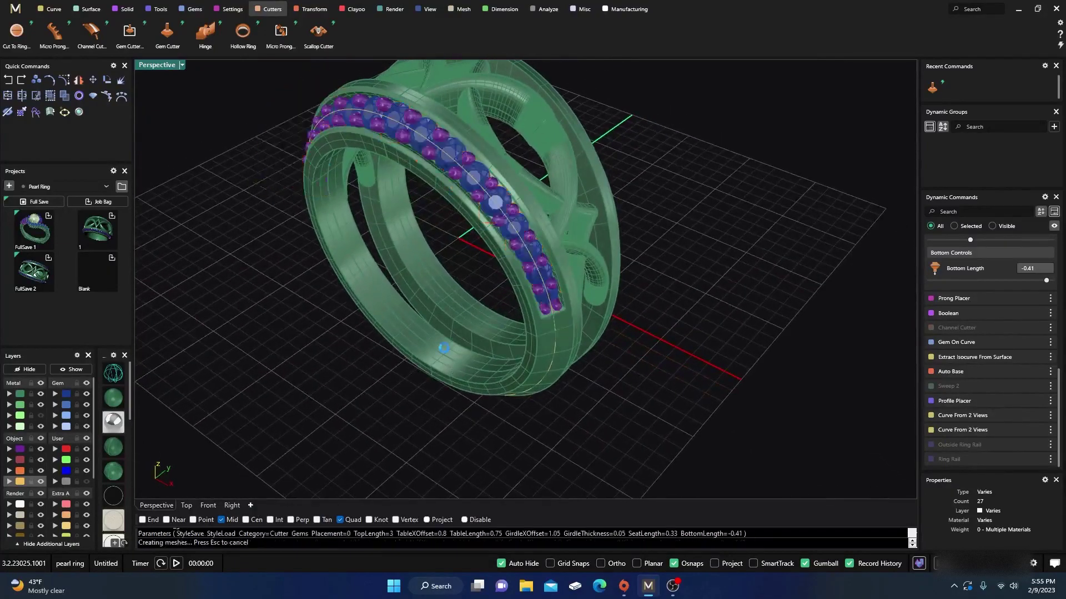
Step: Subtract the gem cutters from the diamond-set band with a Boolean Difference, and hide the gem layer to inspect the seats
{"action": "left_click", "coordinate": [123, 10]}
{"action": "left_click", "coordinate": [56, 32]}
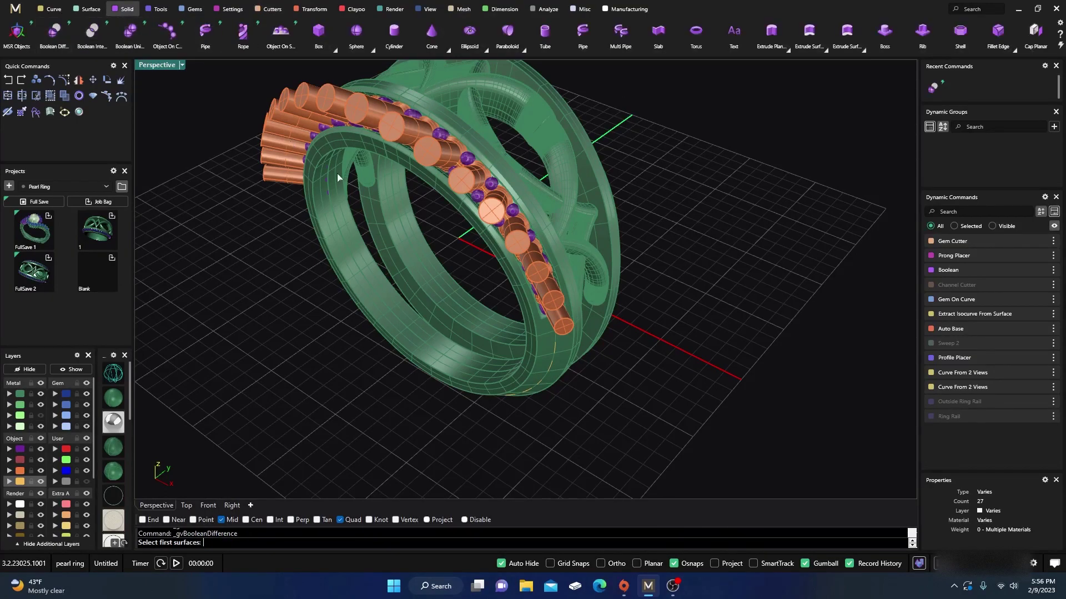
{"action": "left_click", "coordinate": [538, 358]}
{"action": "key", "text": "Return"}
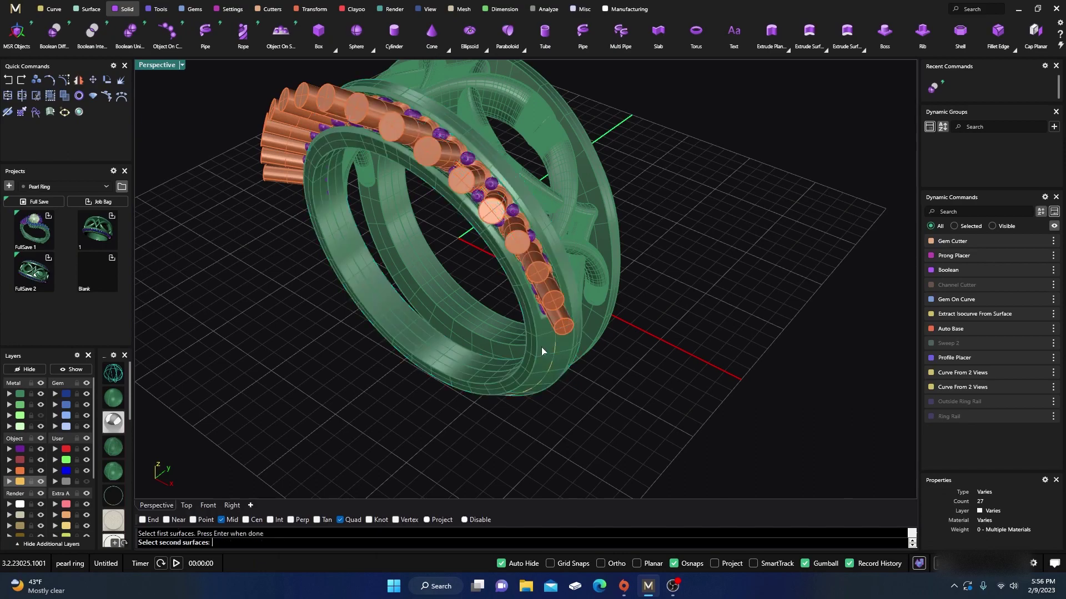
{"action": "left_click", "coordinate": [560, 330]}
{"action": "key", "text": "Return"}
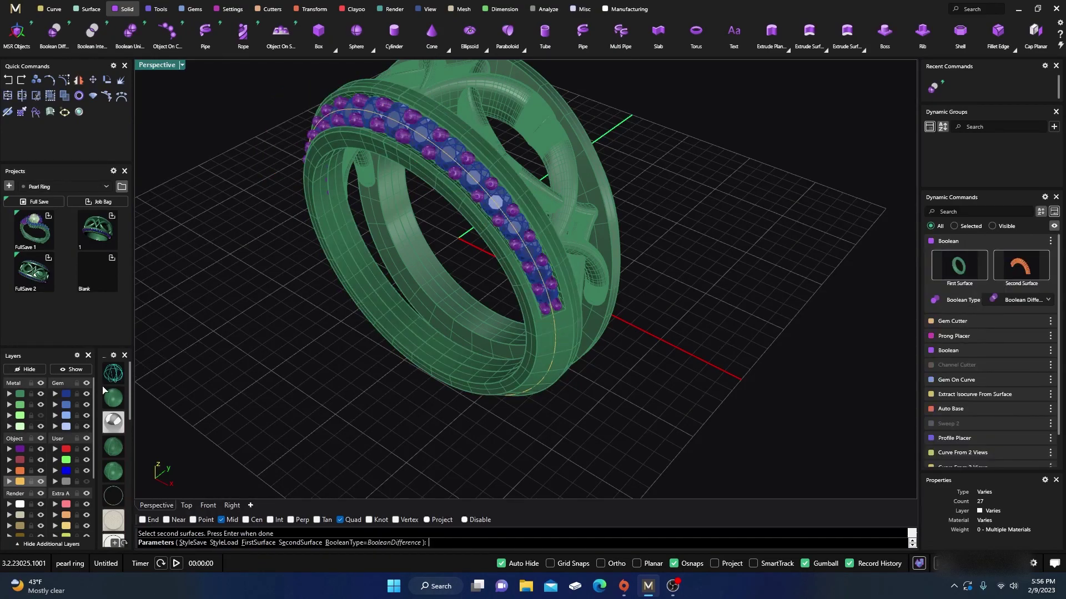
{"action": "left_click", "coordinate": [86, 394]}
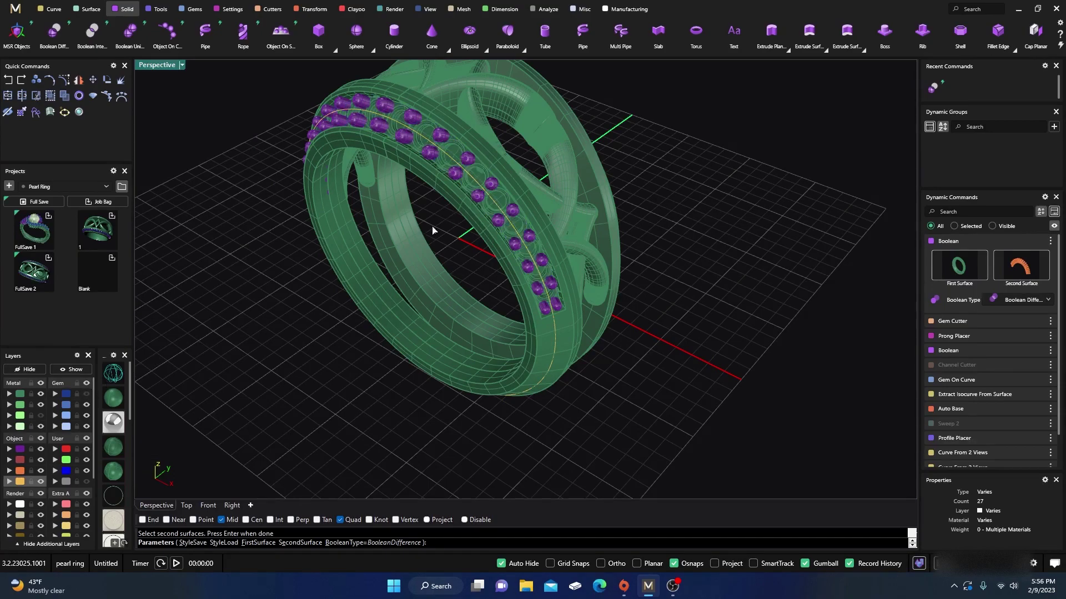
{"action": "key", "text": "Return"}
{"action": "right_click_drag", "start_coordinate": [435, 309], "coordinate": [481, 259]}
{"action": "scroll", "coordinate": [511, 102], "scroll_direction": "up", "scroll_amount": 6}
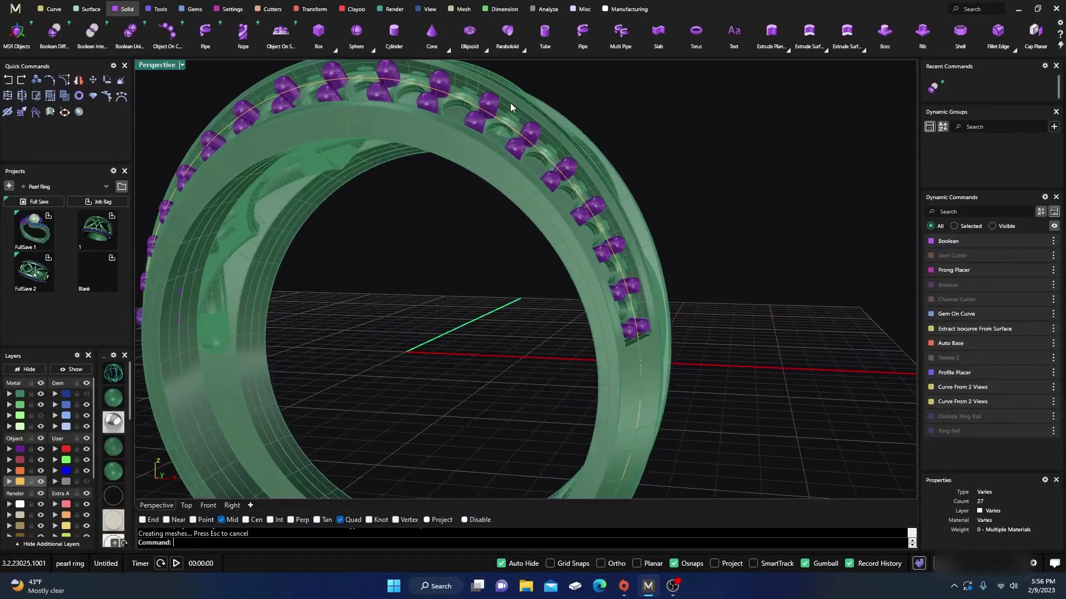
{"action": "right_click_drag", "start_coordinate": [513, 138], "coordinate": [514, 286]}
Step: Delete the plain band opposite the diamond-set one and show the gem layer again
{"action": "scroll", "coordinate": [477, 216], "scroll_direction": "down", "scroll_amount": 5}
{"action": "scroll", "coordinate": [514, 286], "scroll_direction": "down", "scroll_amount": 5}
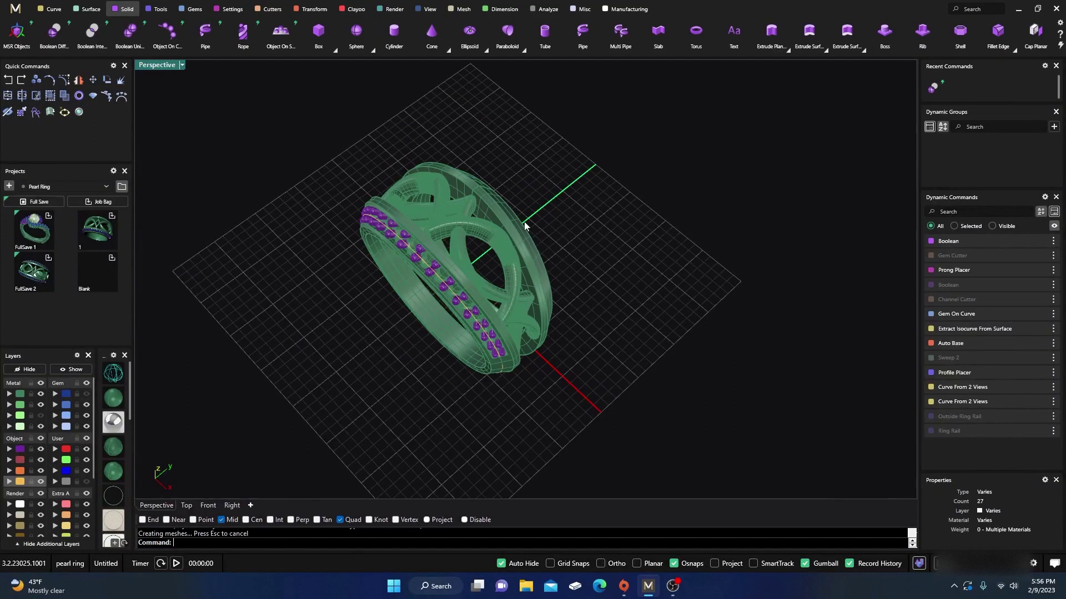
{"action": "left_click", "coordinate": [522, 233]}
{"action": "key", "text": "Delete"}
{"action": "left_click", "coordinate": [543, 333]}
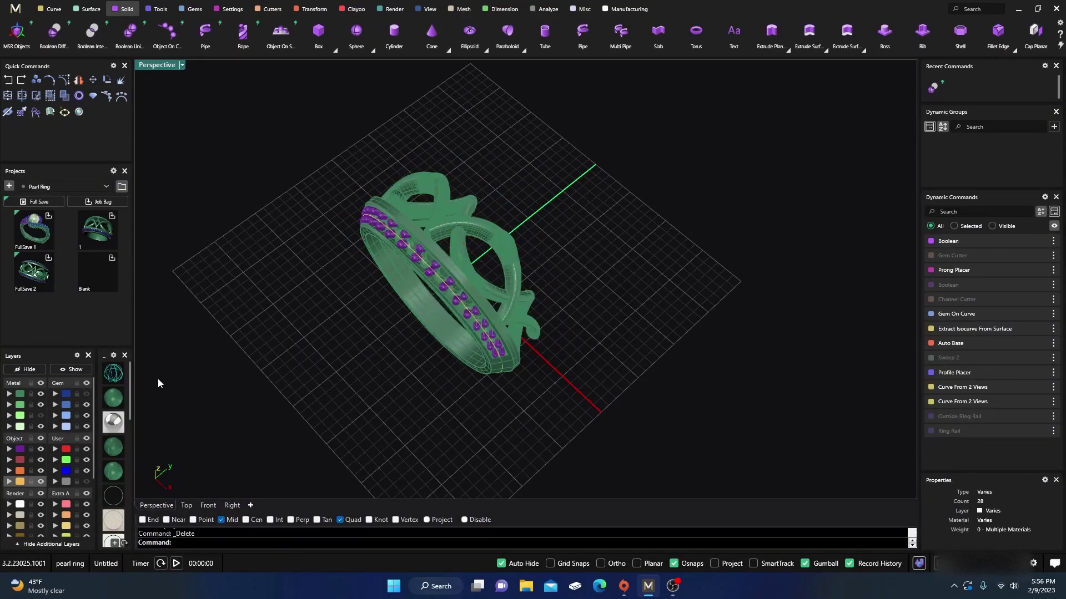
{"action": "left_click", "coordinate": [86, 395]}
Step: Mirror the diamond-set band with its gems and prongs to the opposite side of the ring, using a mirror plane along the X axis through 0,0,0
{"action": "scroll", "coordinate": [433, 263], "scroll_direction": "up", "scroll_amount": 5}
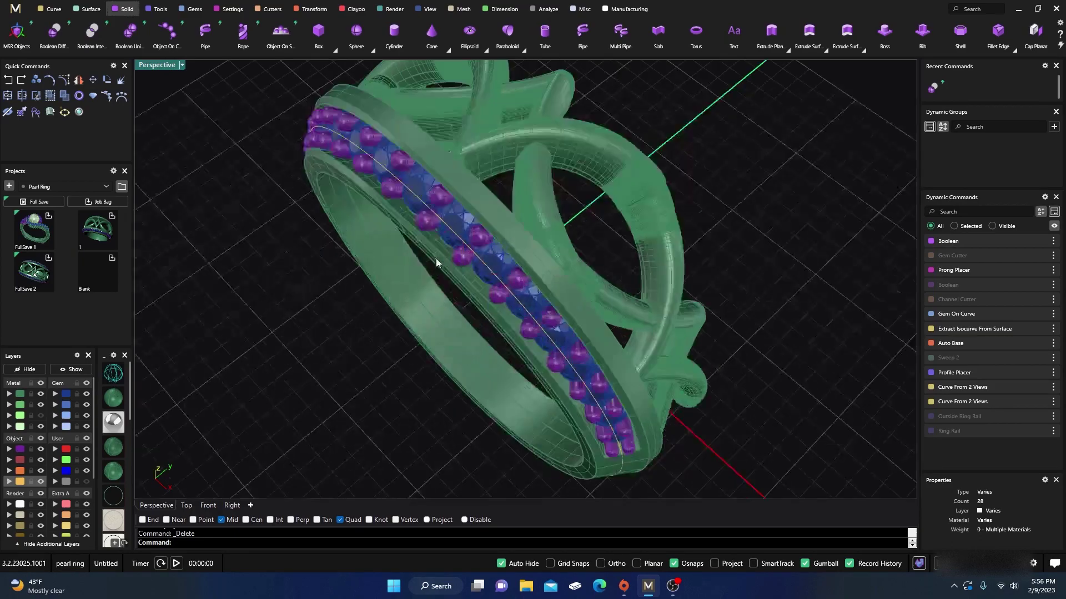
{"action": "left_click", "coordinate": [464, 228]}
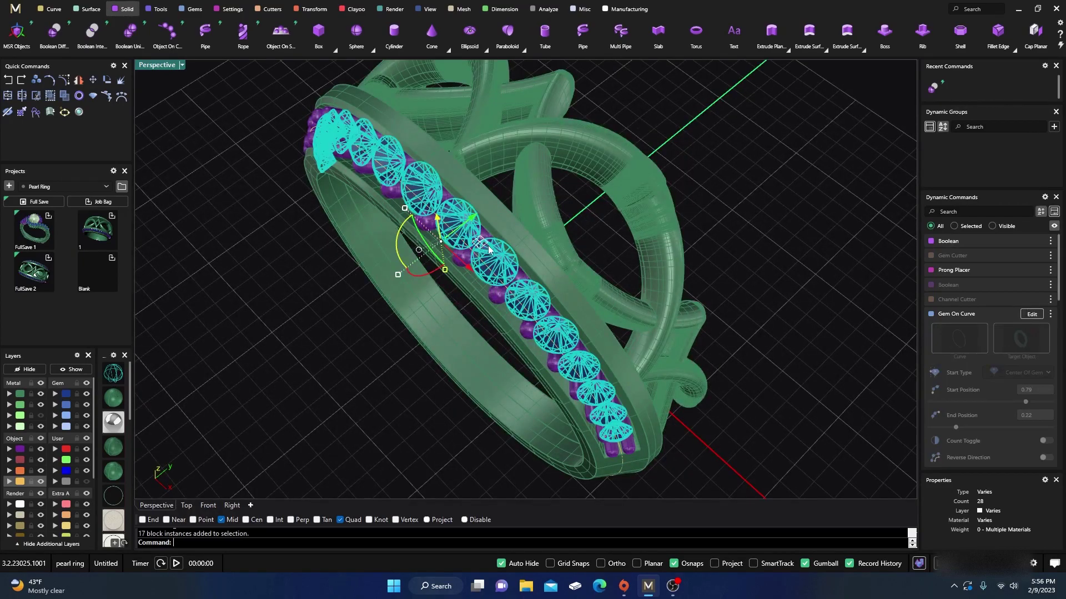
{"action": "left_click", "coordinate": [509, 282], "text": "shift"}
{"action": "left_click", "coordinate": [523, 249], "text": "shift"}
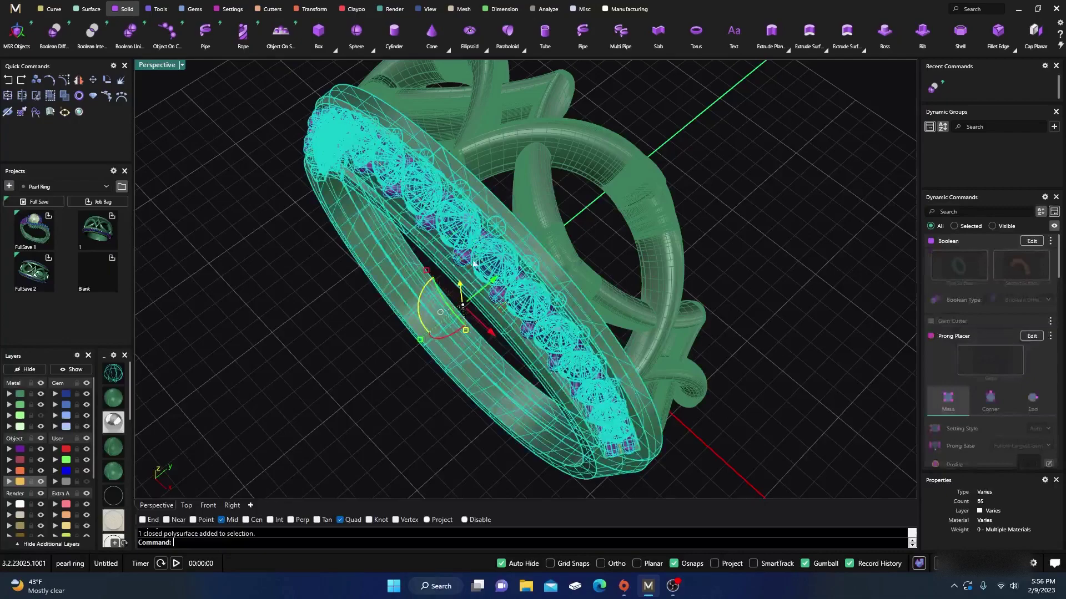
{"action": "left_click", "coordinate": [78, 80]}
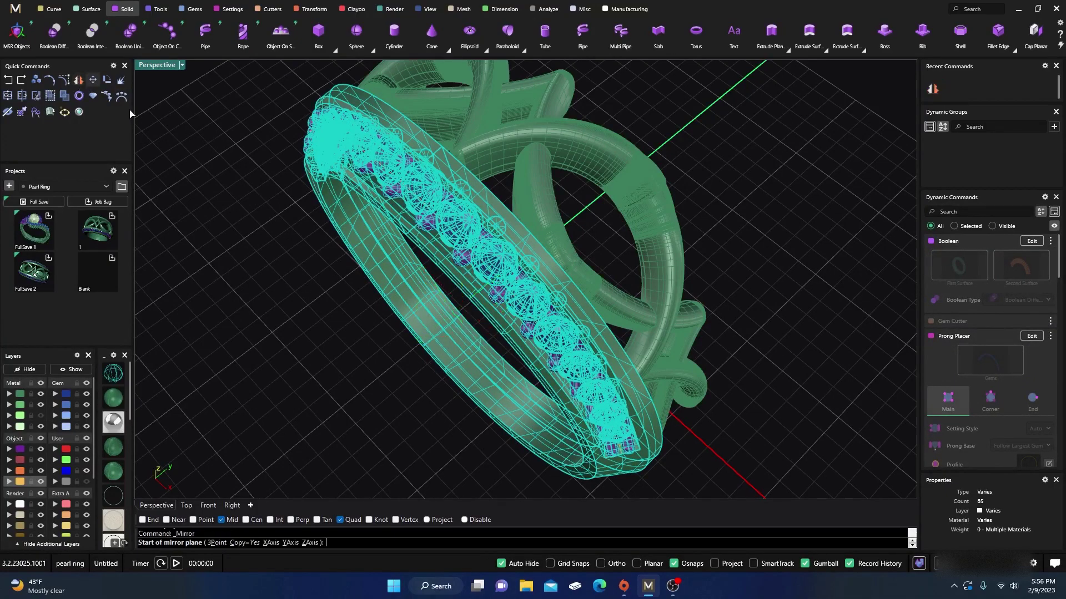
{"action": "scroll", "coordinate": [338, 276], "scroll_direction": "down", "scroll_amount": 4}
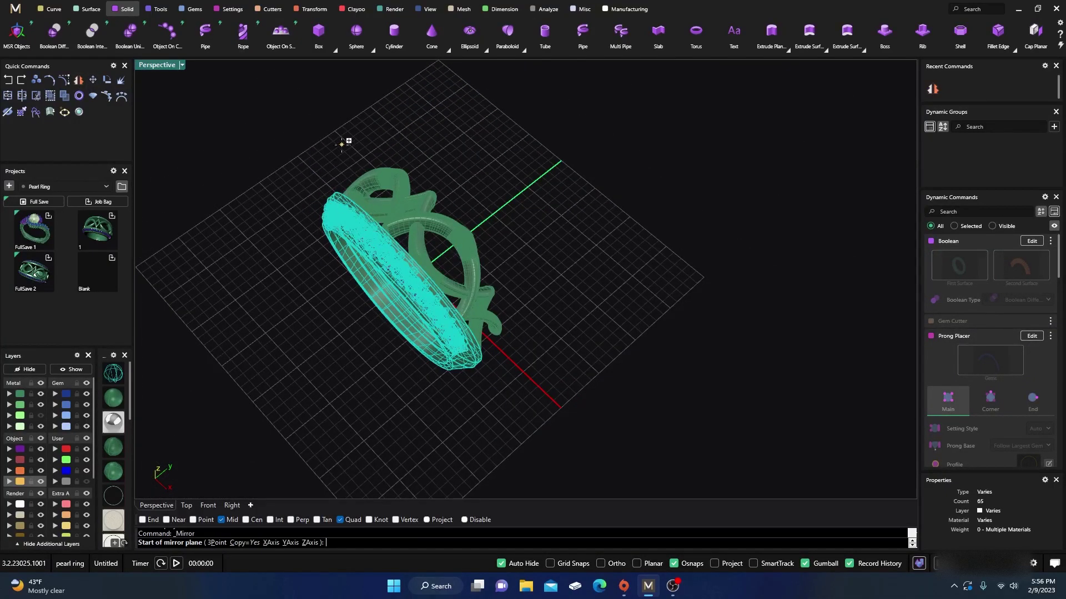
{"action": "type", "text": "0,0,0"}
{"action": "key", "text": "Return"}
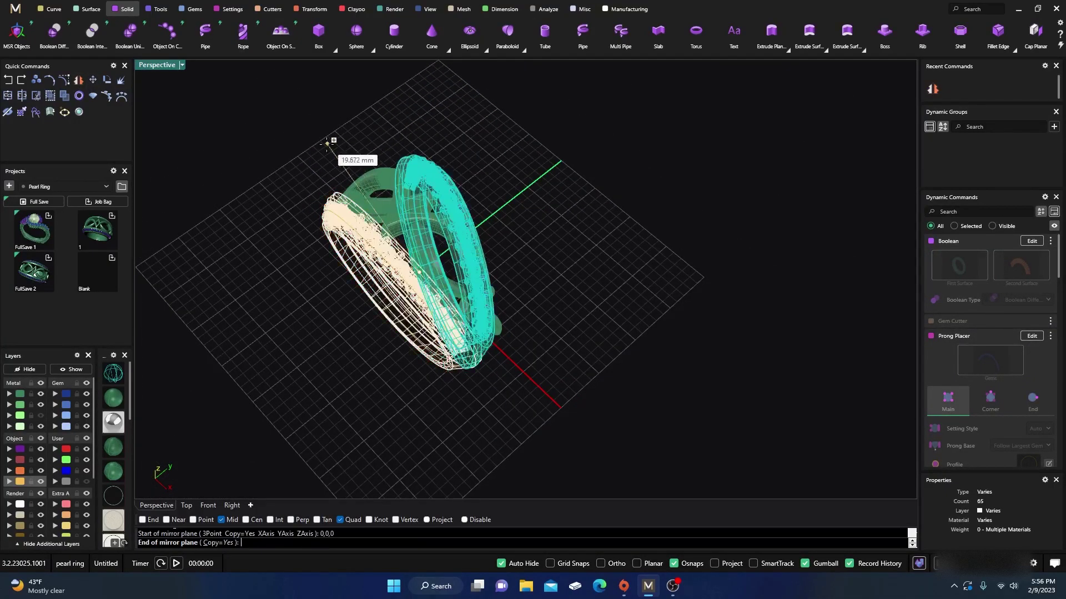
{"action": "left_click", "coordinate": [303, 179]}
{"action": "right_click_drag", "start_coordinate": [528, 340], "coordinate": [459, 361]}
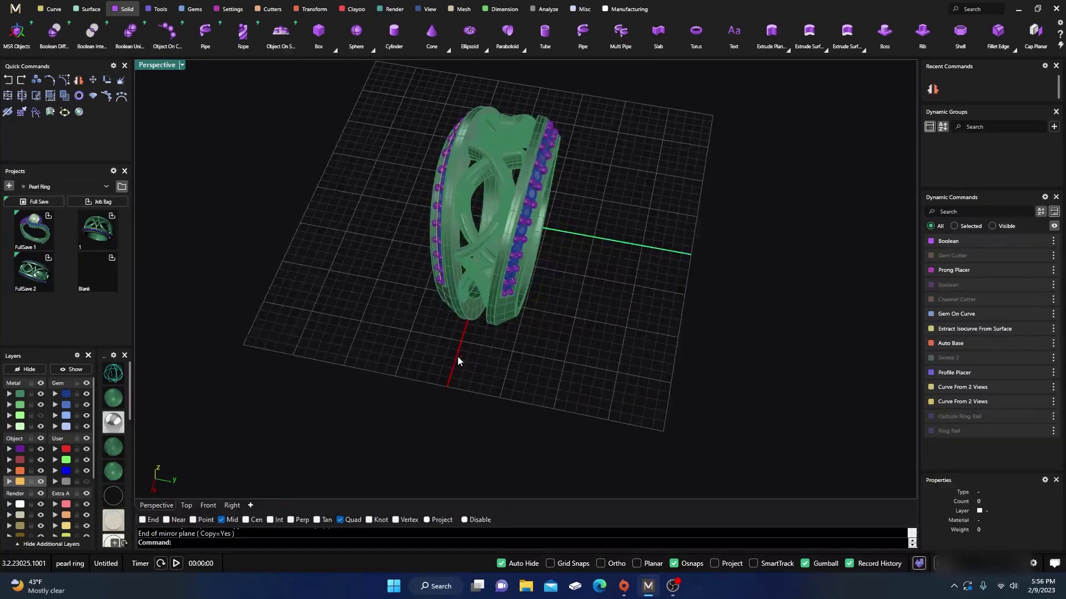
{"action": "right_click_drag", "start_coordinate": [568, 364], "coordinate": [422, 337]}
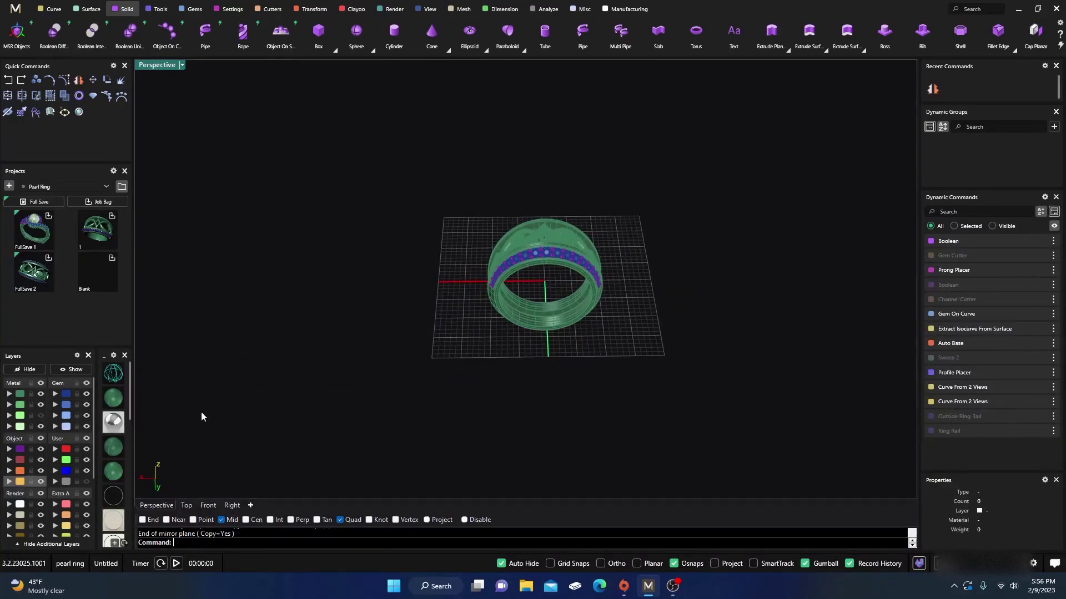
Step: Examine the two-band ring from several angles in rendered display and return to shaded display
{"action": "left_click", "coordinate": [121, 425]}
{"action": "right_click_drag", "start_coordinate": [292, 380], "coordinate": [451, 383]}
{"action": "scroll", "coordinate": [583, 237], "scroll_direction": "up", "scroll_amount": 5}
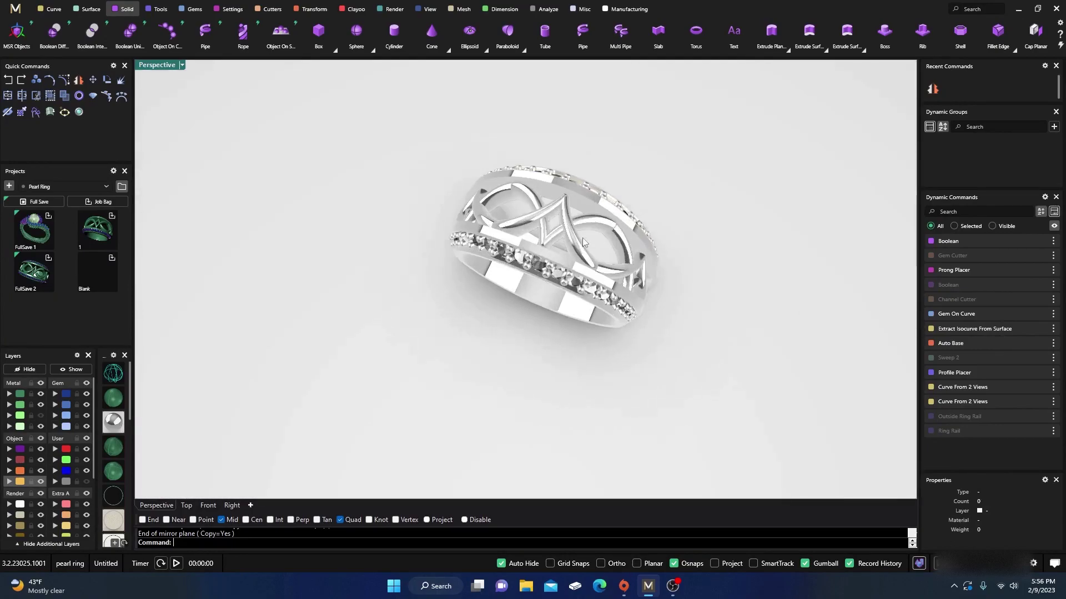
{"action": "right_click_drag", "start_coordinate": [588, 271], "coordinate": [521, 277]}
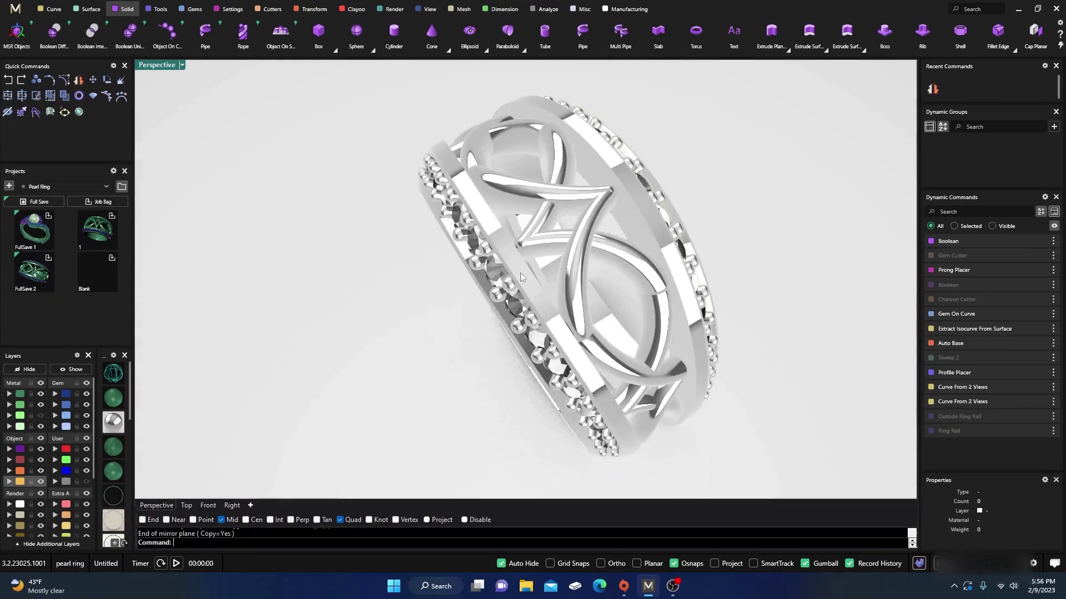
{"action": "left_click", "coordinate": [114, 401]}
{"action": "scroll", "coordinate": [456, 349], "scroll_direction": "down", "scroll_amount": 5}
{"action": "right_click_drag", "start_coordinate": [457, 349], "coordinate": [511, 283]}
{"action": "scroll", "coordinate": [512, 283], "scroll_direction": "up", "scroll_amount": 4}
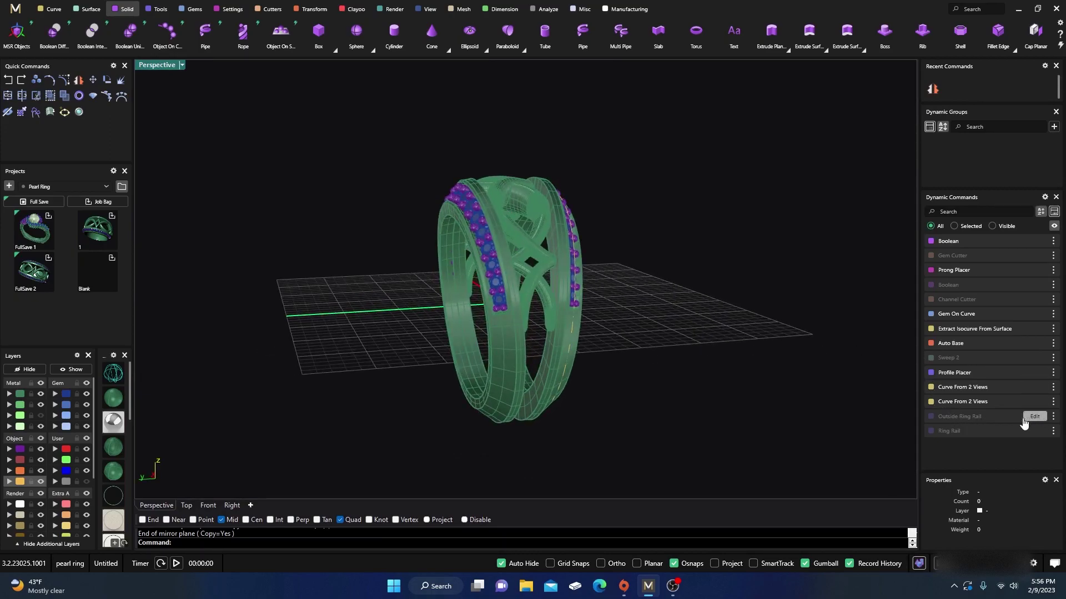
Step: Show the hidden Outside Ring Rail and Ring Rail curves
{"action": "left_click", "coordinate": [1052, 416]}
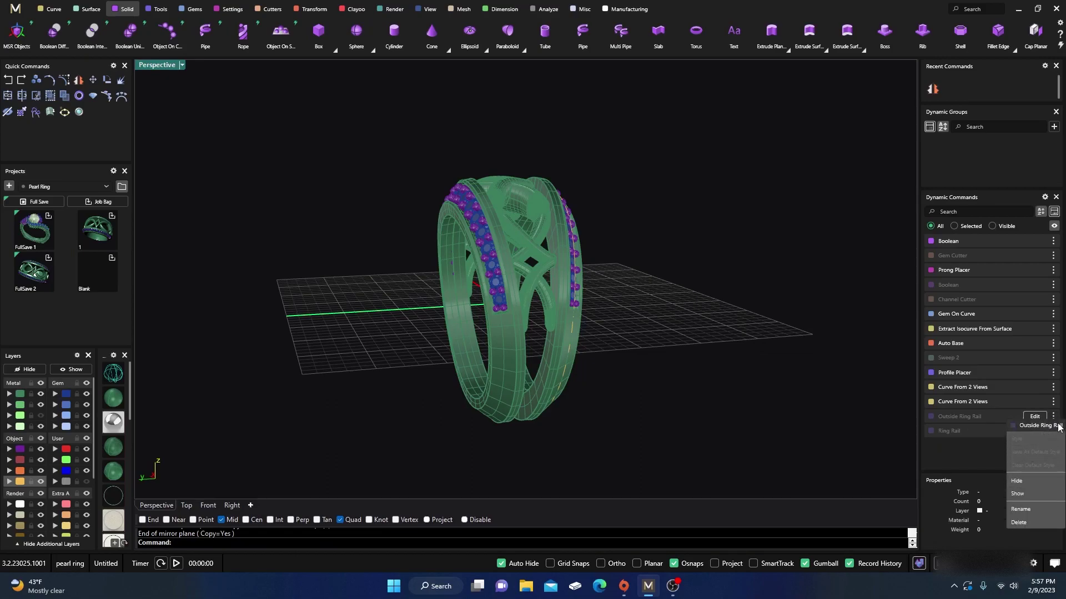
{"action": "left_click", "coordinate": [1057, 418]}
{"action": "left_click", "coordinate": [1055, 417]}
{"action": "left_click", "coordinate": [1022, 494]}
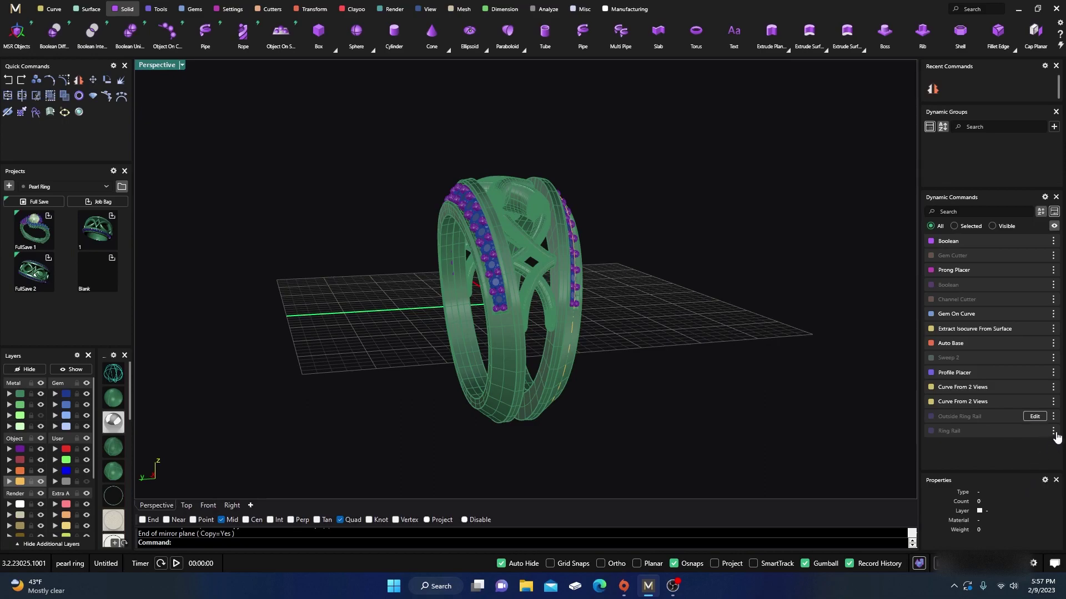
{"action": "left_click", "coordinate": [1053, 432]}
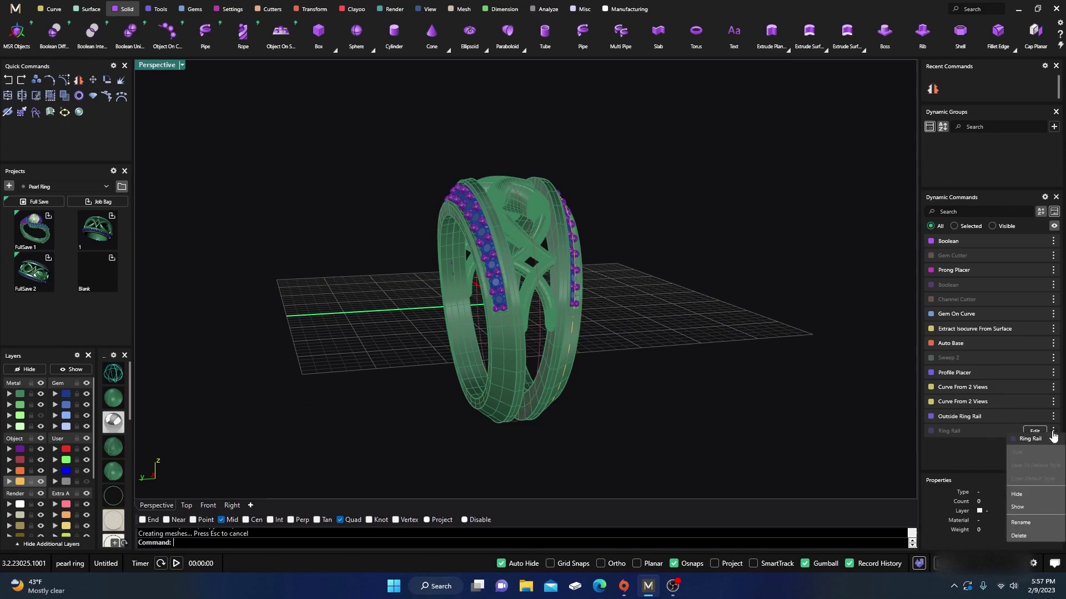
{"action": "left_click", "coordinate": [1023, 506]}
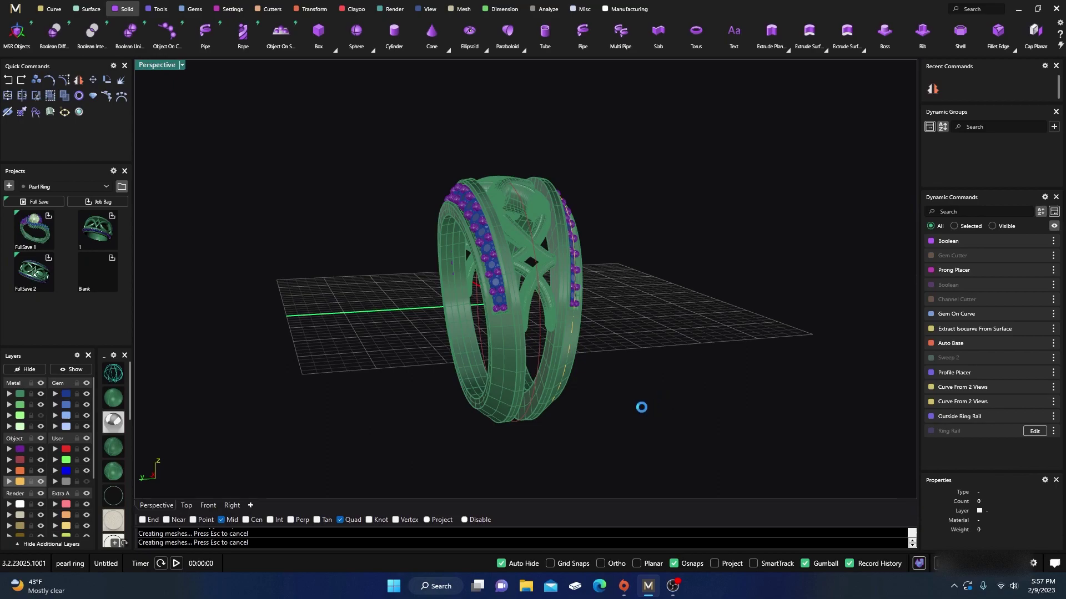
Step: Start Profile Placer with the inner Ring Rail curve as its curve
{"action": "right_click_drag", "start_coordinate": [633, 409], "coordinate": [544, 381]}
{"action": "scroll", "coordinate": [527, 348], "scroll_direction": "up", "scroll_amount": 5}
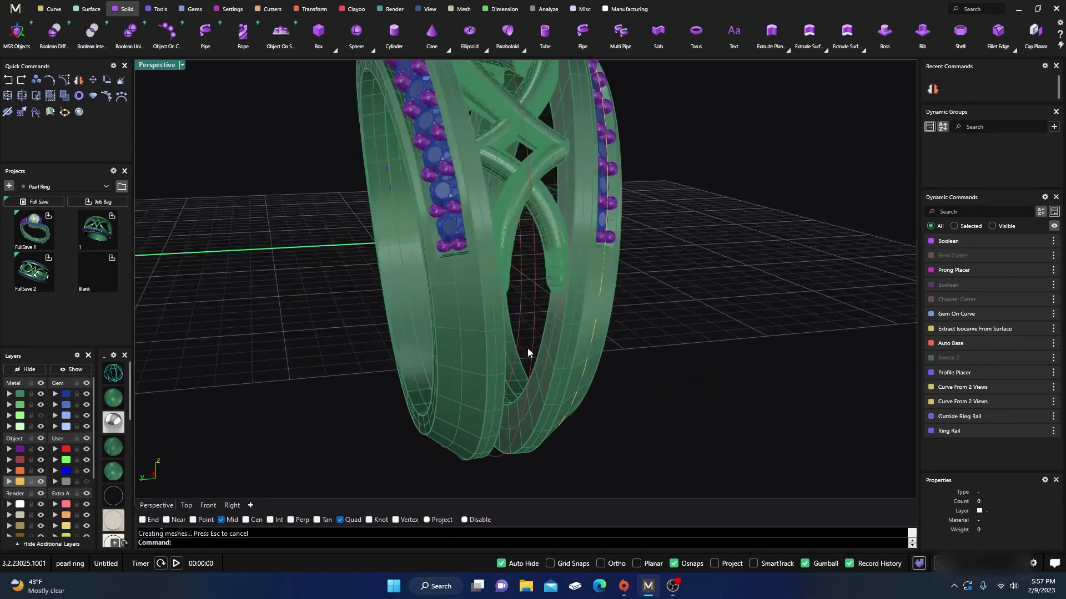
{"action": "left_click", "coordinate": [521, 313]}
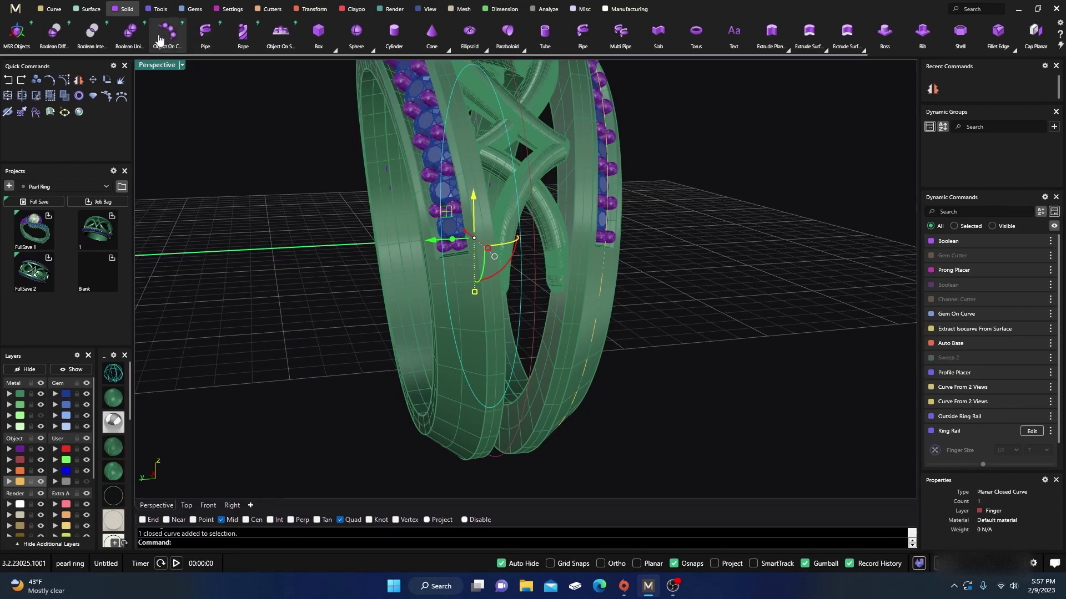
{"action": "left_click", "coordinate": [160, 9]}
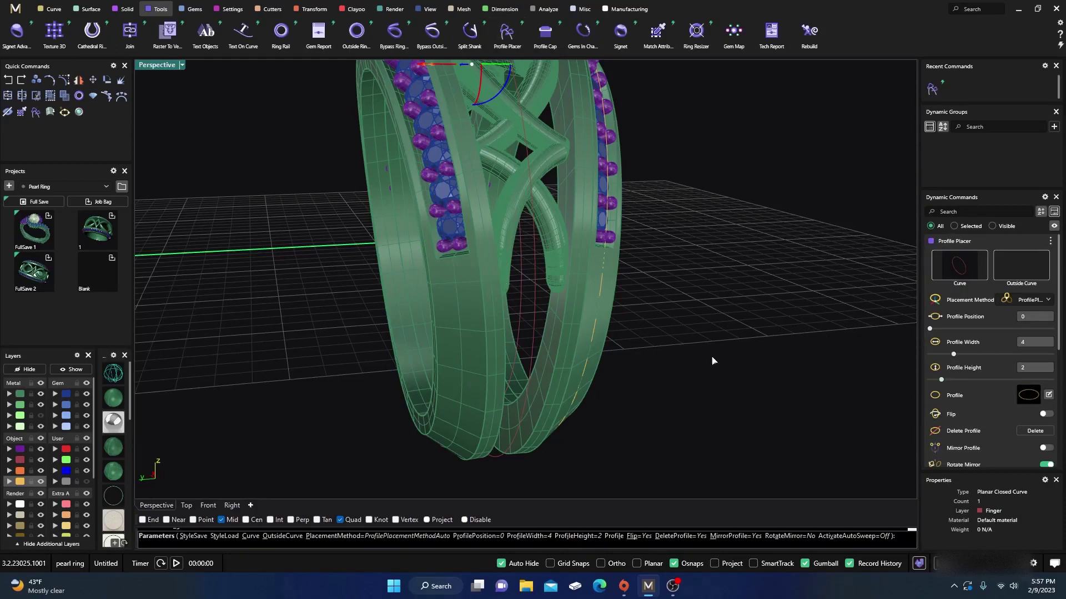
{"action": "scroll", "coordinate": [442, 313], "scroll_direction": "down", "scroll_amount": 6}
{"action": "right_click_drag", "start_coordinate": [442, 313], "coordinate": [499, 320]}
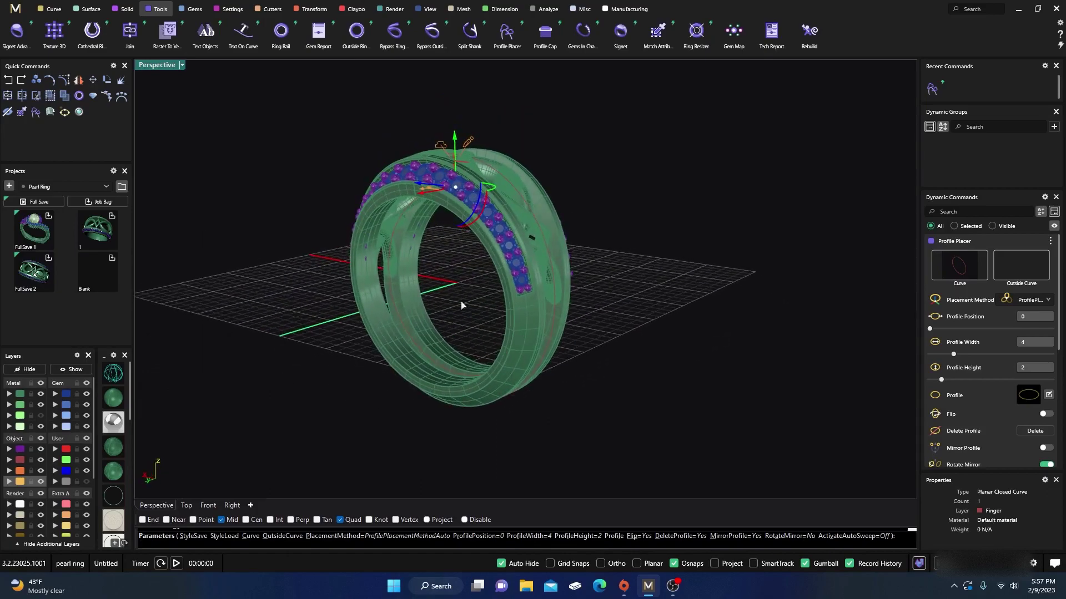
Step: Move the profile along the Ring Rail to about position 0.26, at the lower ends of the branches on the ring's side
{"action": "double_click", "coordinate": [166, 66]}
{"action": "scroll", "coordinate": [286, 168], "scroll_direction": "down", "scroll_amount": 14}
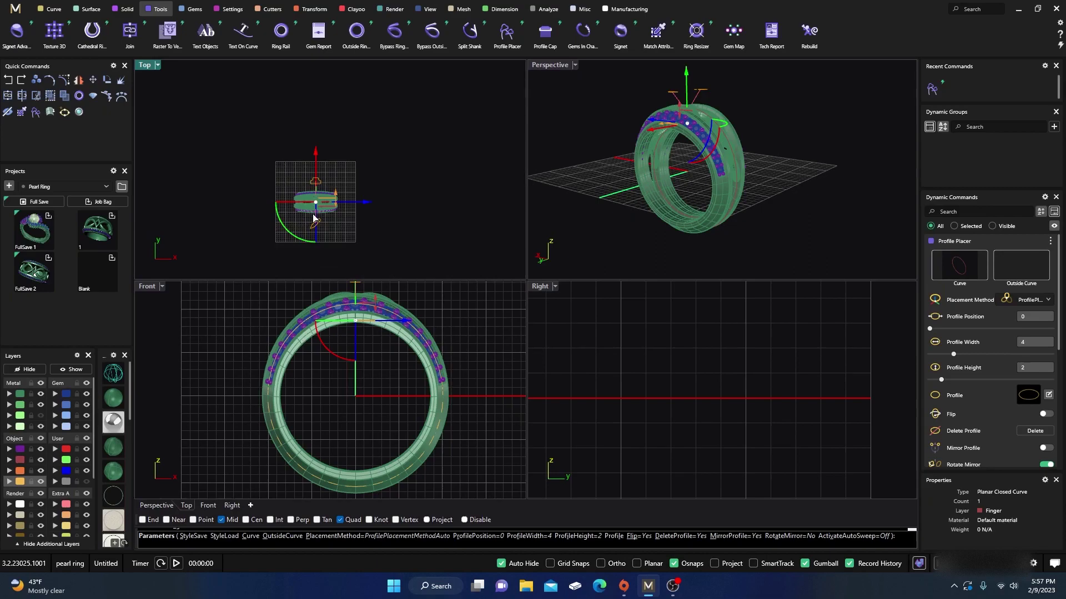
{"action": "scroll", "coordinate": [316, 213], "scroll_direction": "up", "scroll_amount": 12}
{"action": "scroll", "coordinate": [627, 395], "scroll_direction": "down", "scroll_amount": 15}
{"action": "right_click_drag", "start_coordinate": [638, 401], "coordinate": [701, 400]}
{"action": "scroll", "coordinate": [669, 396], "scroll_direction": "up", "scroll_amount": 6}
{"action": "scroll", "coordinate": [669, 393], "scroll_direction": "up", "scroll_amount": 2}
{"action": "scroll", "coordinate": [700, 400], "scroll_direction": "down", "scroll_amount": 2}
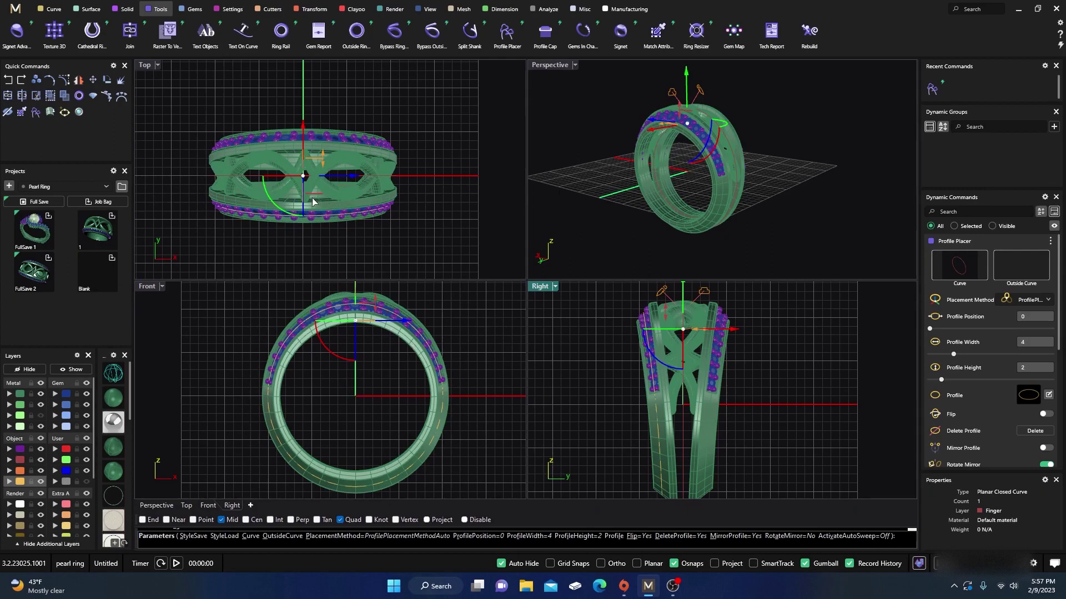
{"action": "left_click_drag", "start_coordinate": [355, 323], "coordinate": [431, 384]}
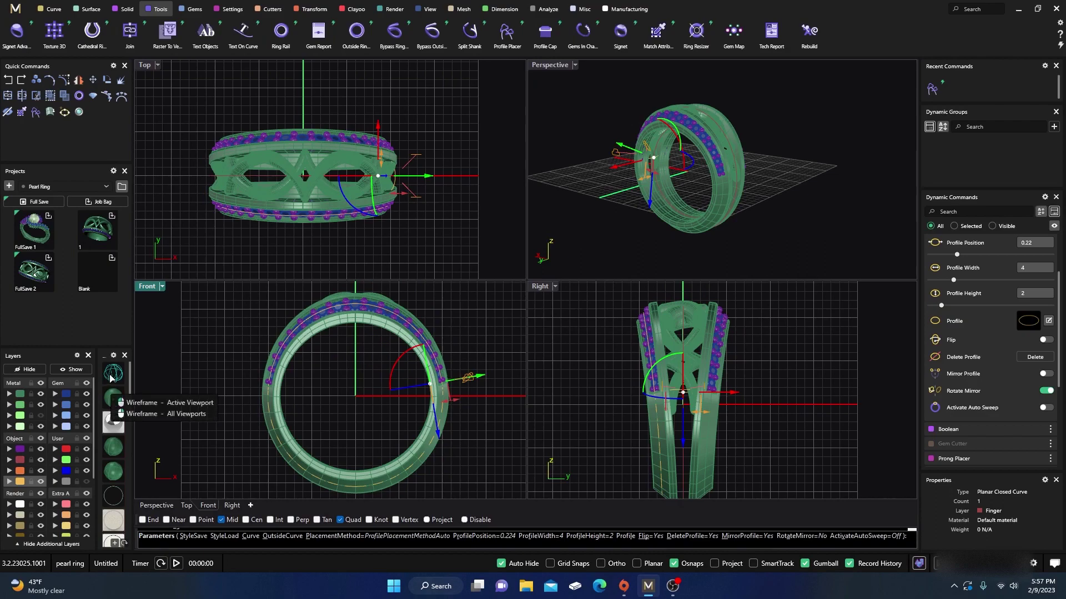
{"action": "scroll", "coordinate": [435, 398], "scroll_direction": "up", "scroll_amount": 5}
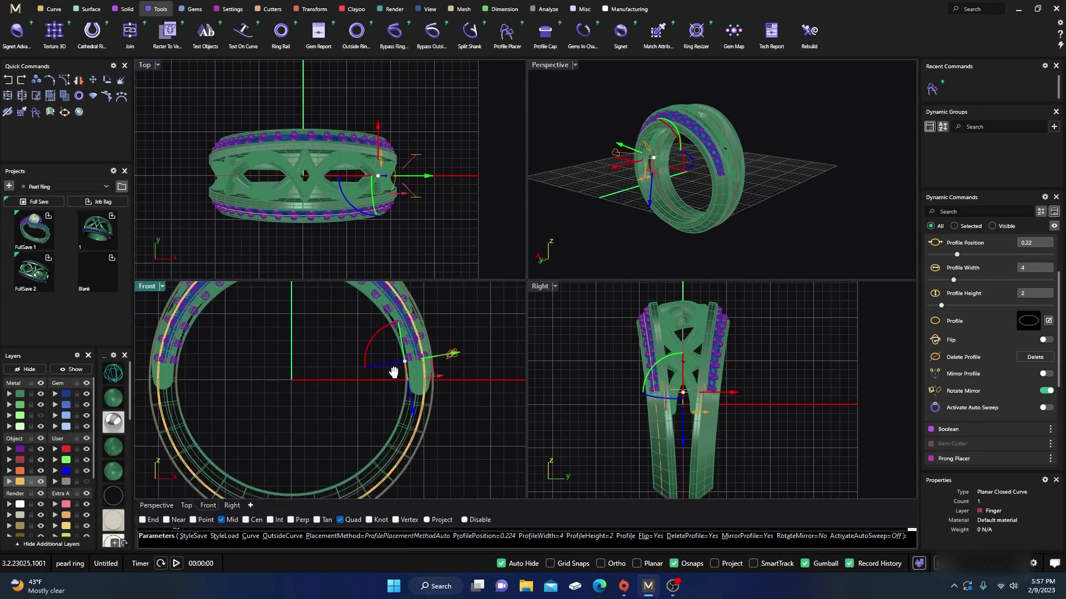
{"action": "left_click_drag", "start_coordinate": [399, 340], "coordinate": [411, 373]}
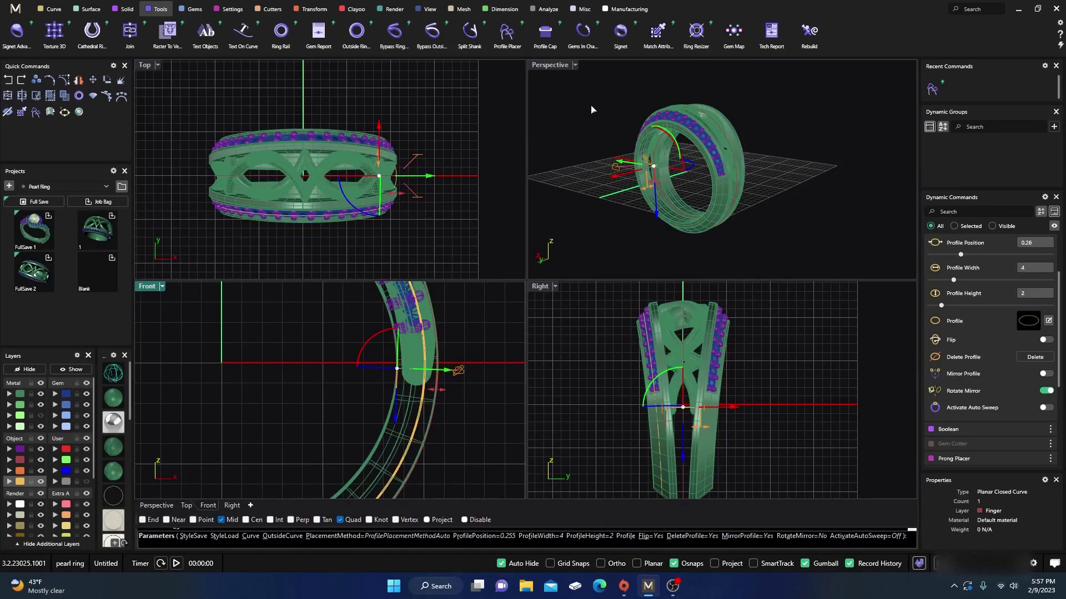
Step: Replace the placed profile's shape with the domed, flat-bottomed profileplacer_04 from the Shank profile library
{"action": "double_click", "coordinate": [548, 68]}
{"action": "right_click_drag", "start_coordinate": [476, 326], "coordinate": [668, 308]}
{"action": "mouse_move", "coordinate": [533, 309]}
{"action": "right_mouse_down"}
{"action": "mouse_move", "coordinate": [554, 319]}
{"action": "mouse_move", "coordinate": [541, 316]}
{"action": "right_mouse_up"}
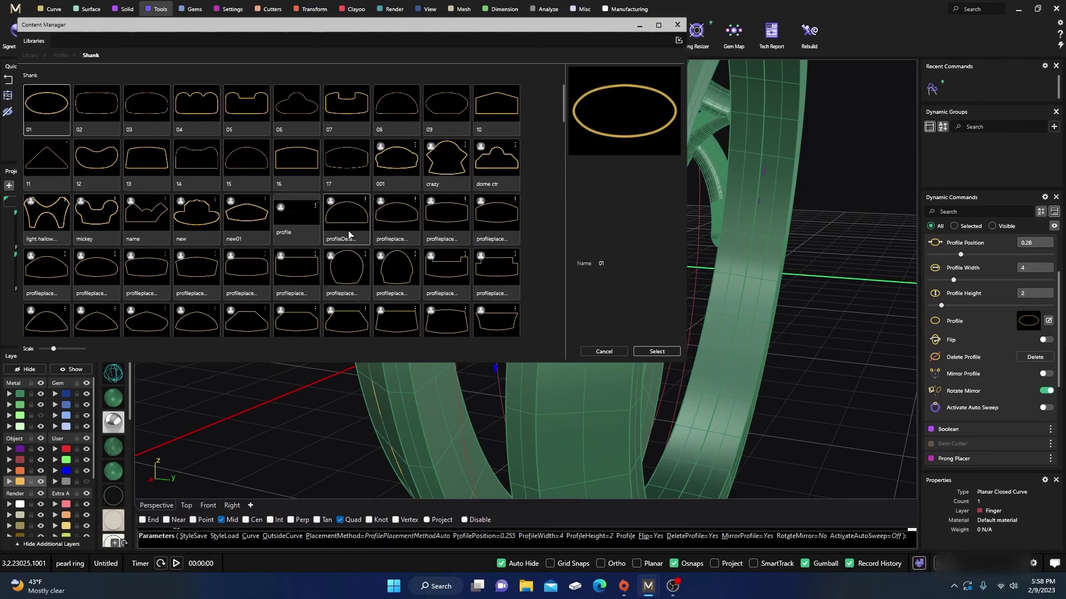
{"action": "scroll", "coordinate": [344, 232], "scroll_direction": "down", "scroll_amount": 1}
{"action": "scroll", "coordinate": [344, 232], "scroll_direction": "down", "scroll_amount": 1}
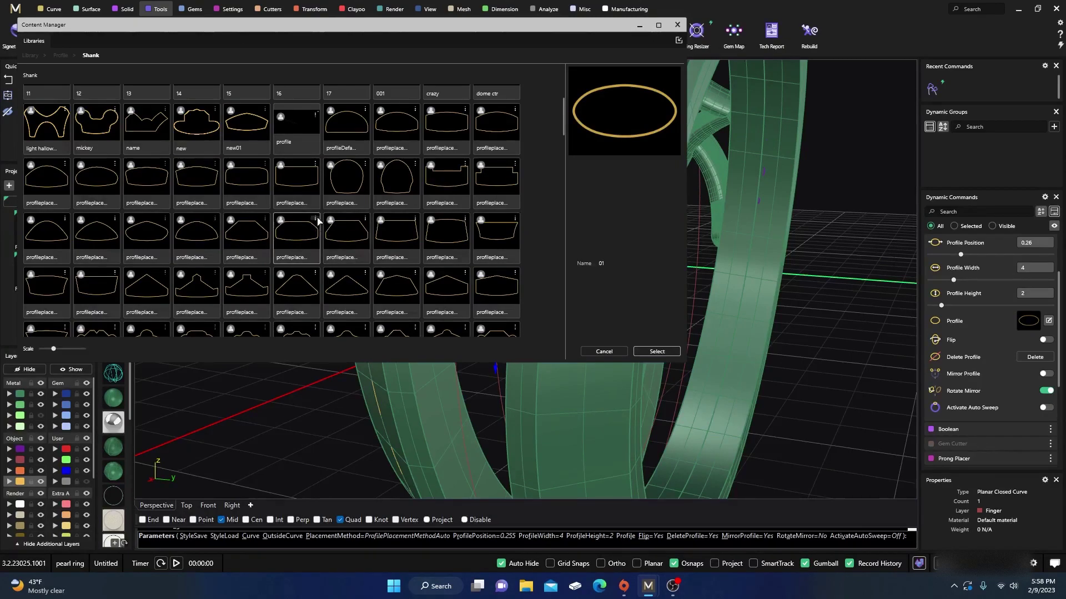
{"action": "scroll", "coordinate": [343, 228], "scroll_direction": "down", "scroll_amount": 3}
{"action": "scroll", "coordinate": [327, 219], "scroll_direction": "down", "scroll_amount": 3}
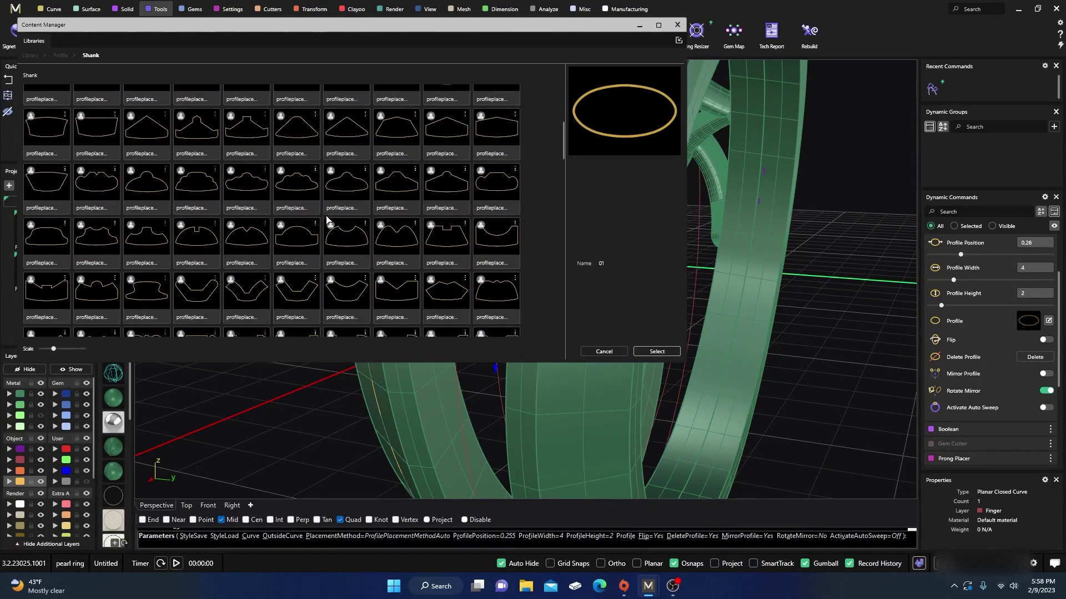
{"action": "scroll", "coordinate": [333, 216], "scroll_direction": "down", "scroll_amount": 2}
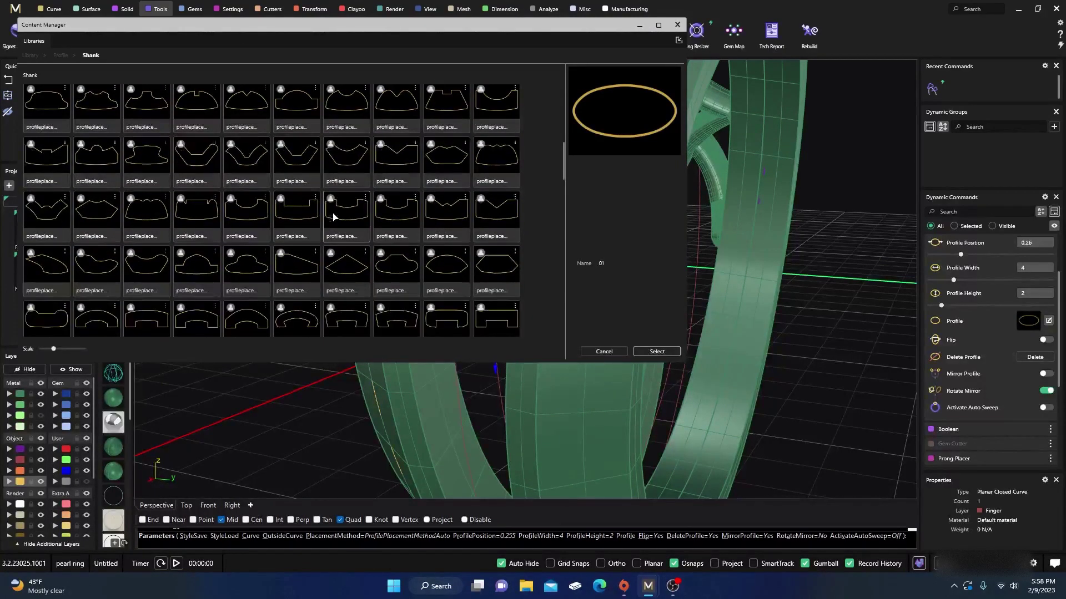
{"action": "scroll", "coordinate": [334, 216], "scroll_direction": "down", "scroll_amount": 4}
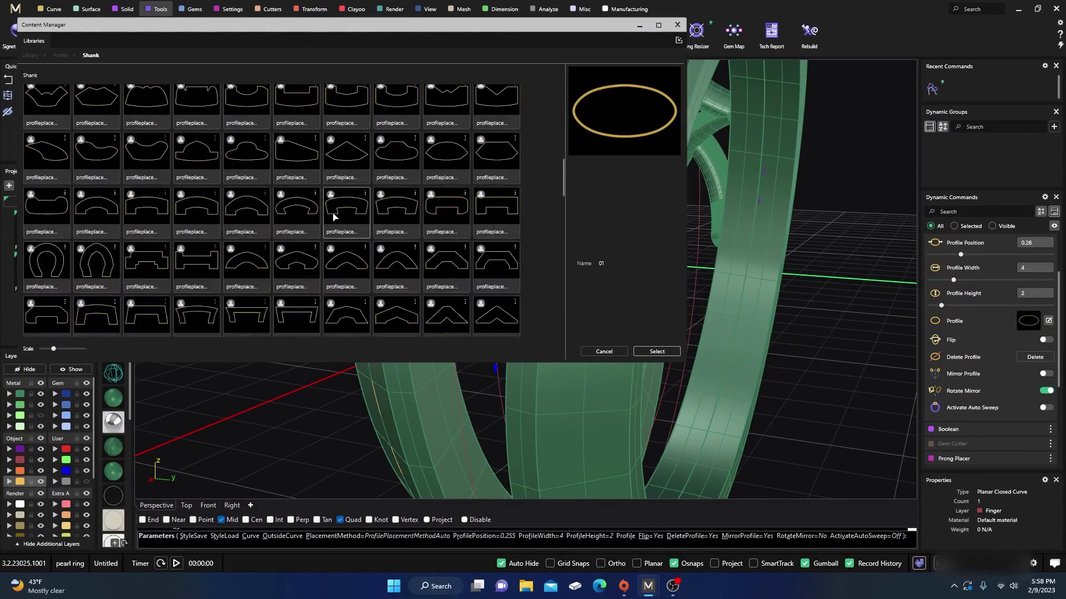
{"action": "scroll", "coordinate": [337, 215], "scroll_direction": "down", "scroll_amount": 5}
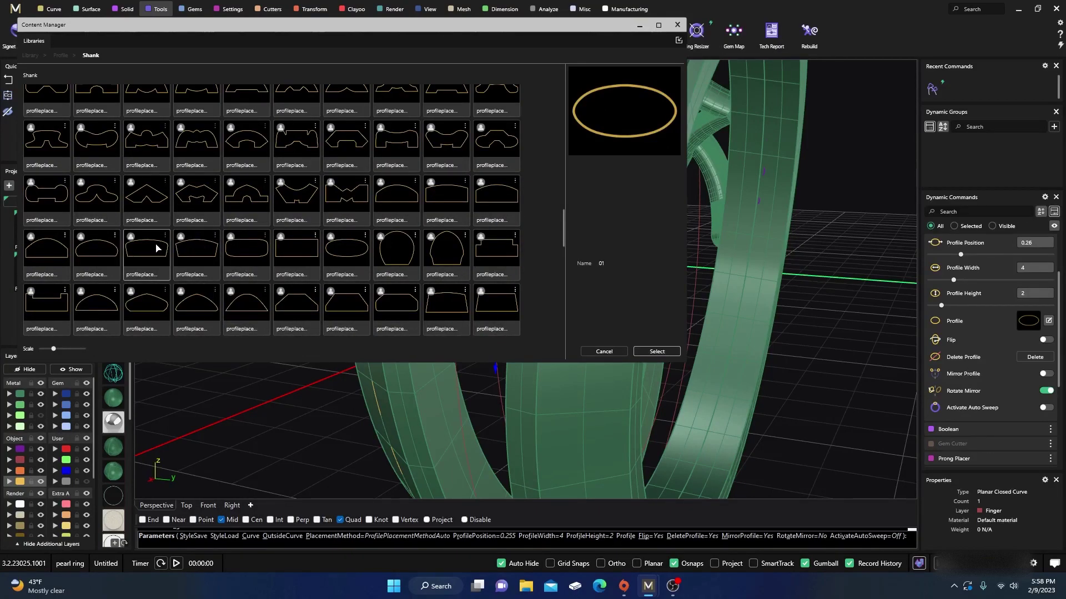
{"action": "left_click", "coordinate": [49, 259]}
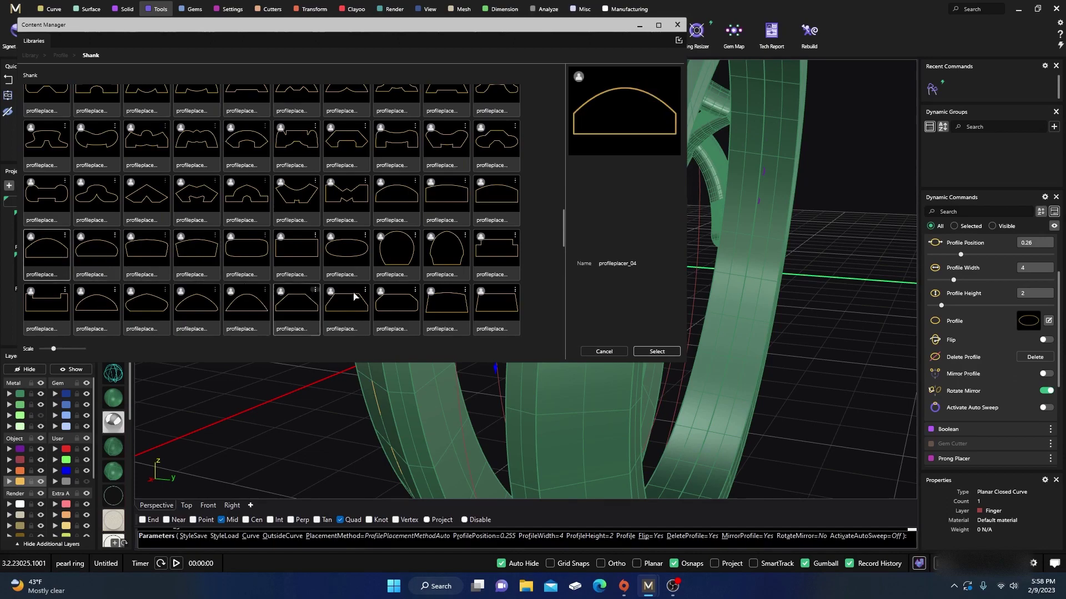
{"action": "left_click", "coordinate": [660, 353]}
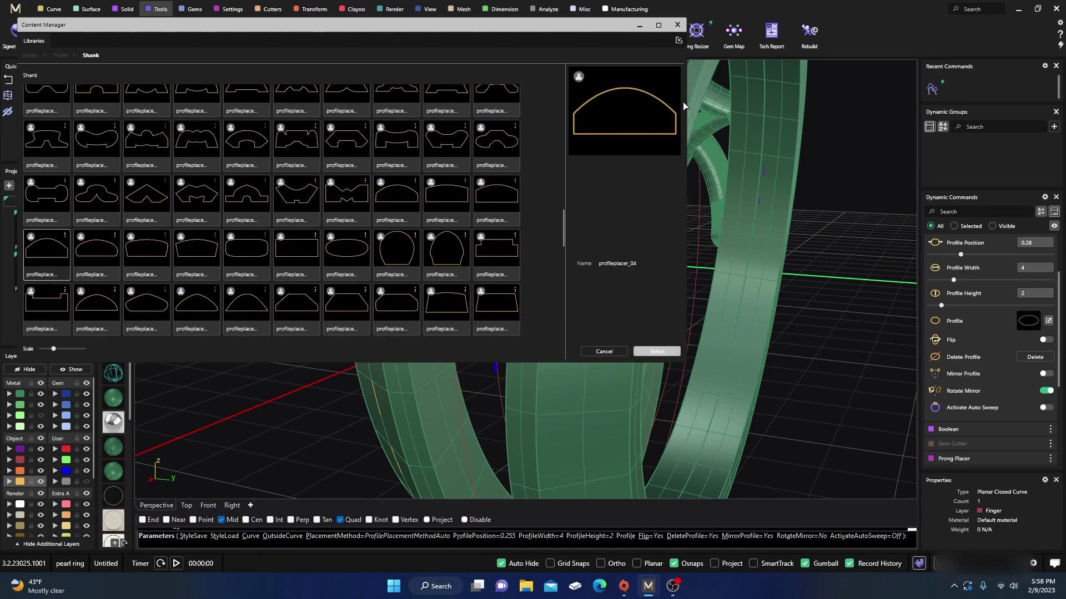
{"action": "left_click", "coordinate": [677, 25]}
Step: Try the Outside Ring Rail as the profile's outside curve and remove it again
{"action": "right_click_drag", "start_coordinate": [524, 335], "coordinate": [489, 336]}
{"action": "scroll", "coordinate": [1007, 333], "scroll_direction": "up", "scroll_amount": 3}
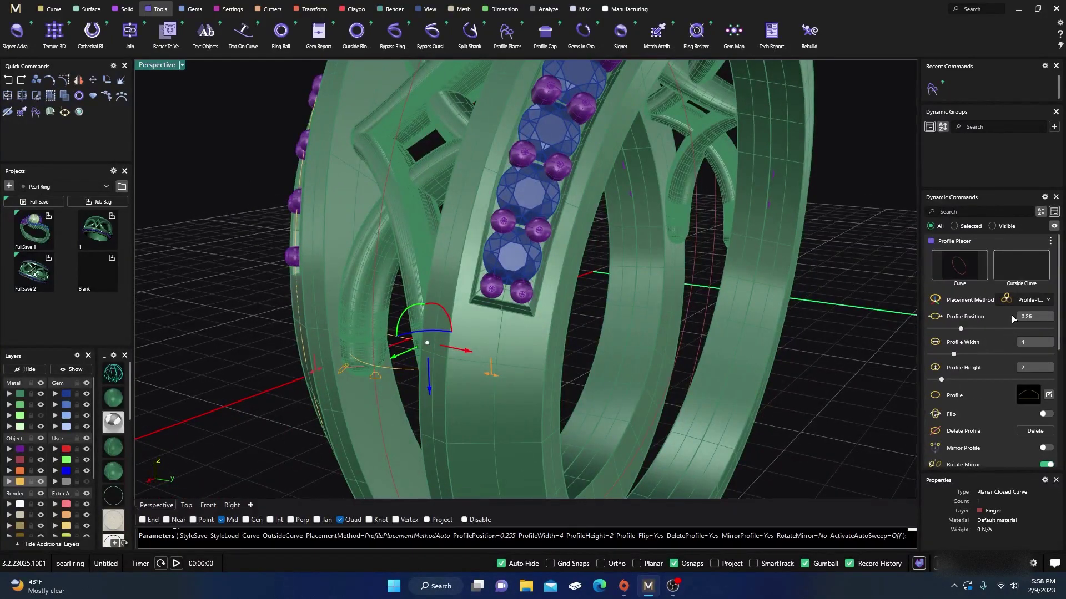
{"action": "left_click", "coordinate": [1021, 267]}
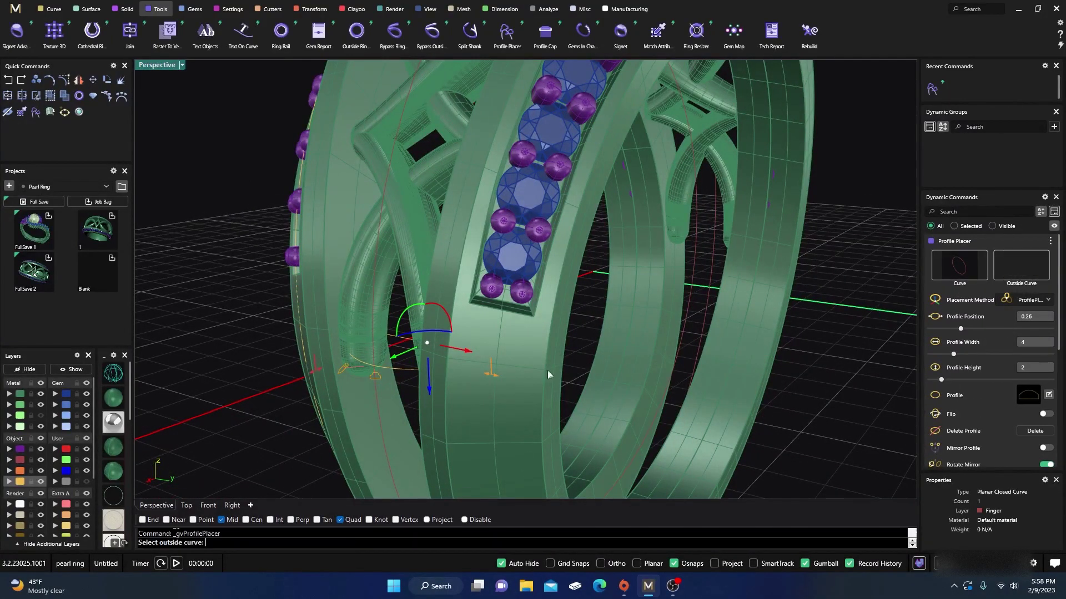
{"action": "left_click", "coordinate": [374, 395]}
{"action": "scroll", "coordinate": [422, 356], "scroll_direction": "down", "scroll_amount": 5}
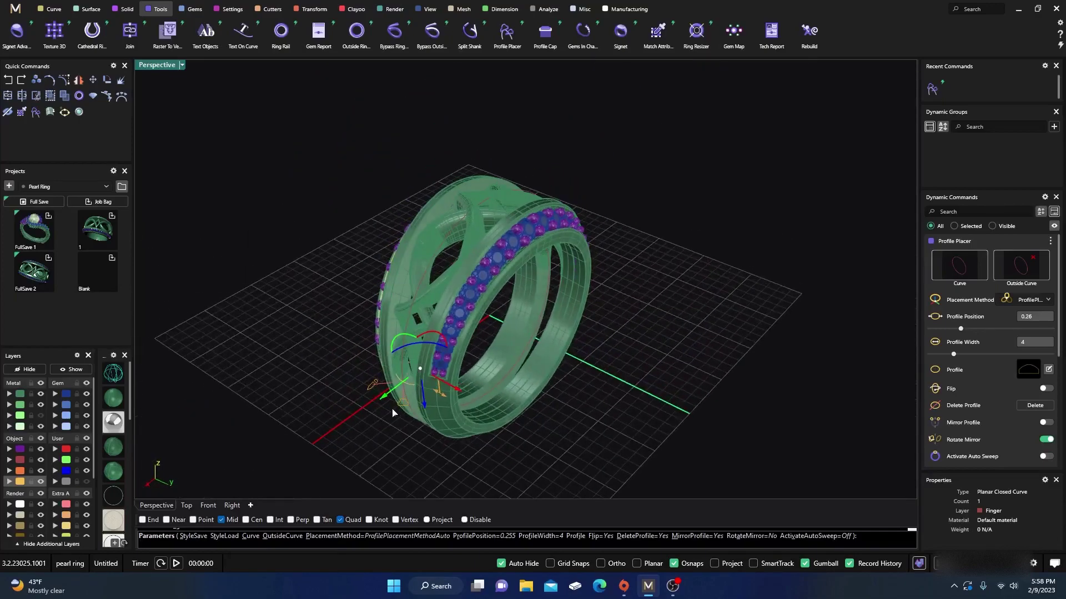
{"action": "scroll", "coordinate": [423, 357], "scroll_direction": "up", "scroll_amount": 6}
{"action": "right_click_drag", "start_coordinate": [420, 374], "coordinate": [413, 372]}
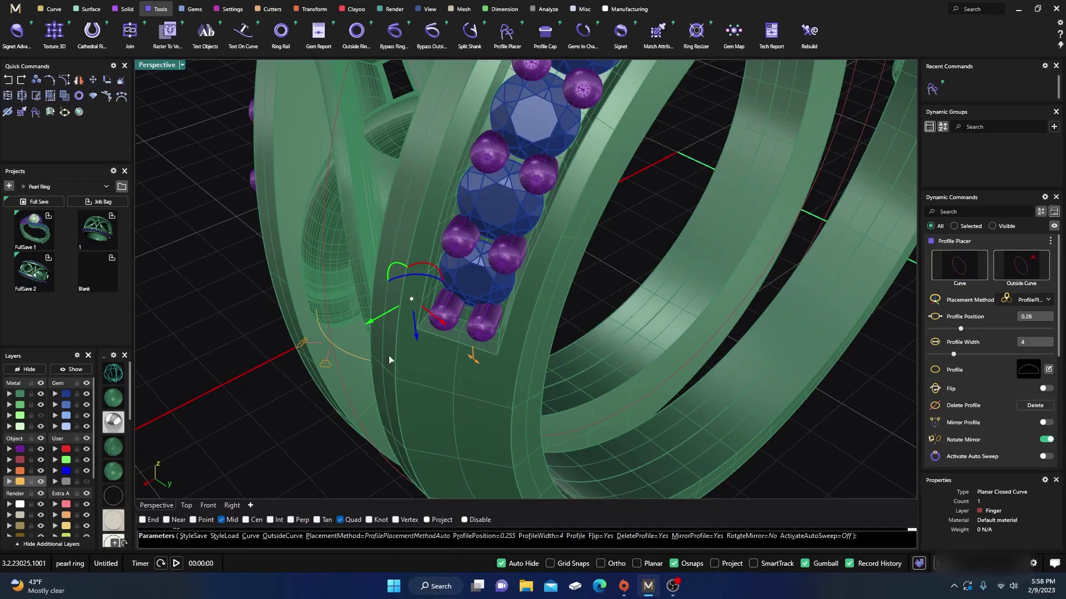
{"action": "left_click", "coordinate": [1032, 259]}
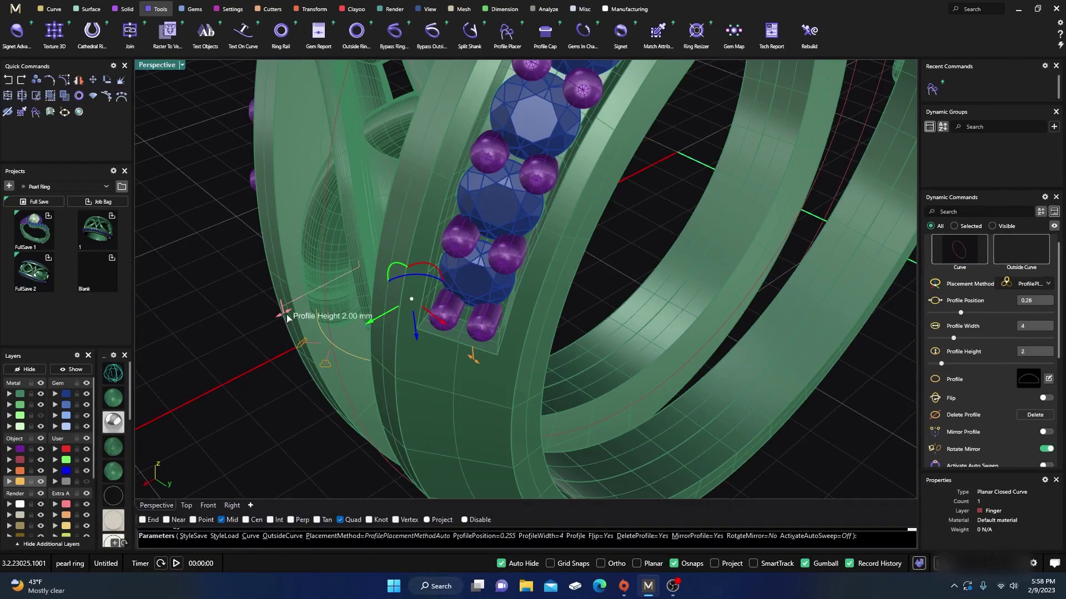
Step: Raise the side profile's height to 2.3 mm and mirror the profile to the opposite side of the ring
{"action": "left_click_drag", "start_coordinate": [284, 315], "coordinate": [276, 322]}
{"action": "right_click_drag", "start_coordinate": [322, 328], "coordinate": [502, 325]}
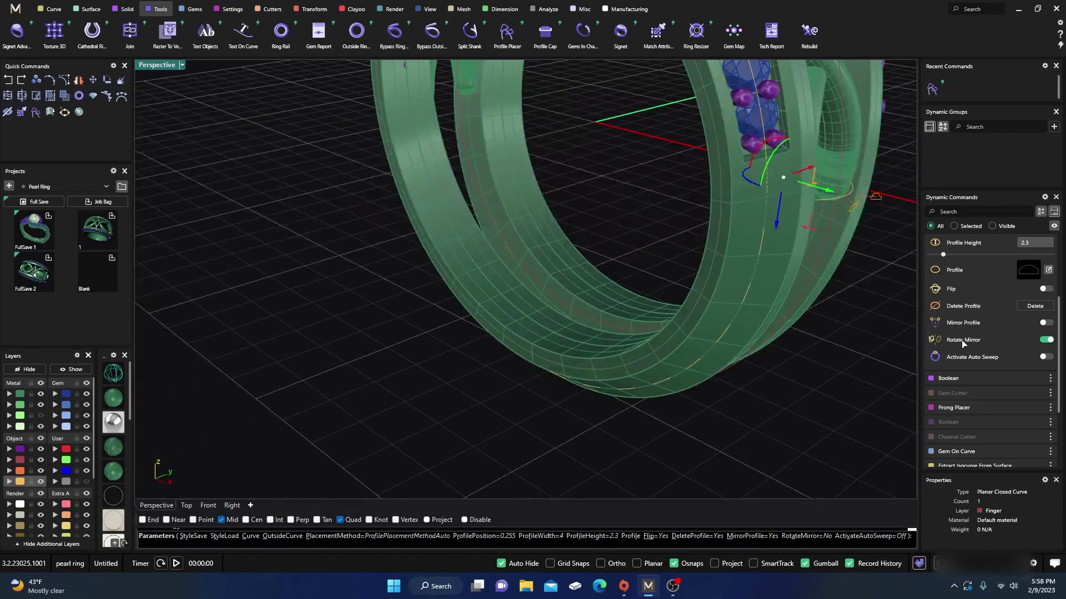
{"action": "left_click", "coordinate": [1044, 322]}
Step: Add another profile at position 0.5, the lowest point of the Ring Rail, and narrow its width to 2.6 mm
{"action": "right_click_drag", "start_coordinate": [340, 376], "coordinate": [377, 395]}
{"action": "scroll", "coordinate": [583, 298], "scroll_direction": "up", "scroll_amount": 4}
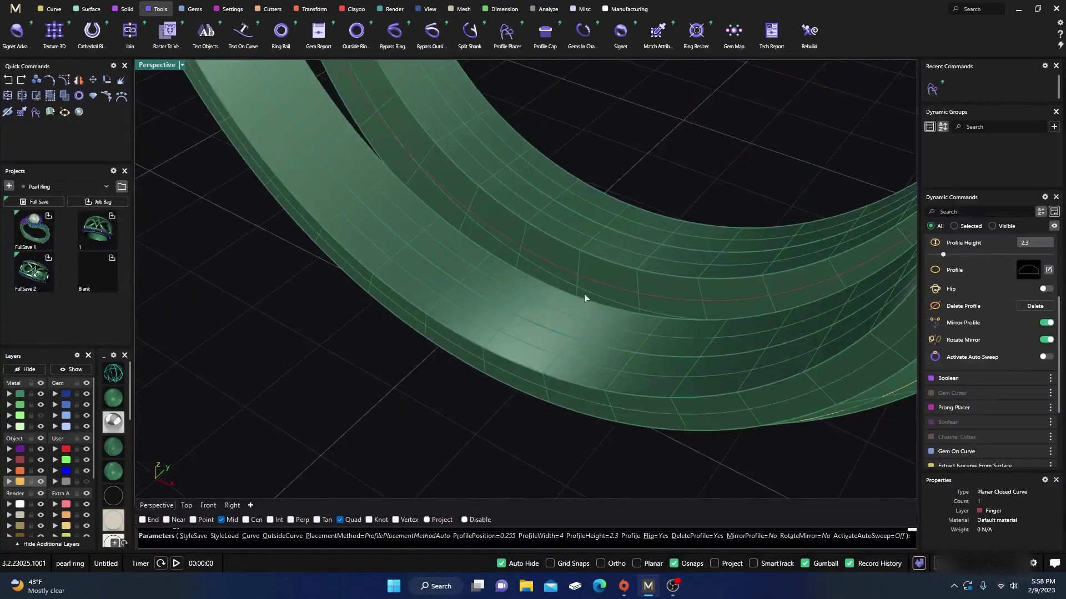
{"action": "left_click", "coordinate": [564, 271]}
{"action": "right_click_drag", "start_coordinate": [583, 362], "coordinate": [465, 300]}
{"action": "scroll", "coordinate": [467, 301], "scroll_direction": "down", "scroll_amount": 3}
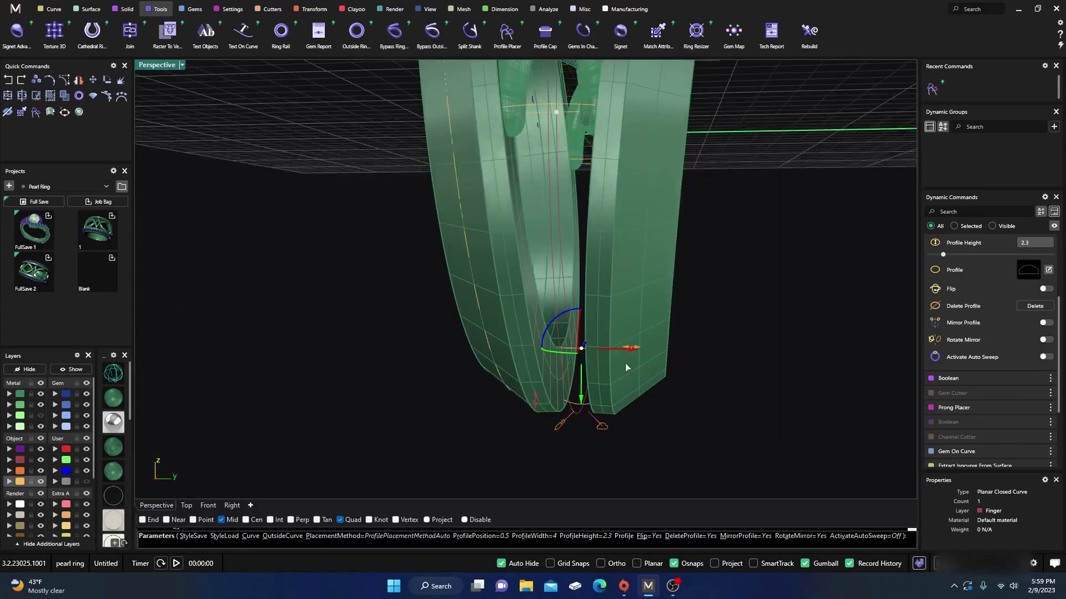
{"action": "left_click_drag", "start_coordinate": [637, 349], "coordinate": [565, 364]}
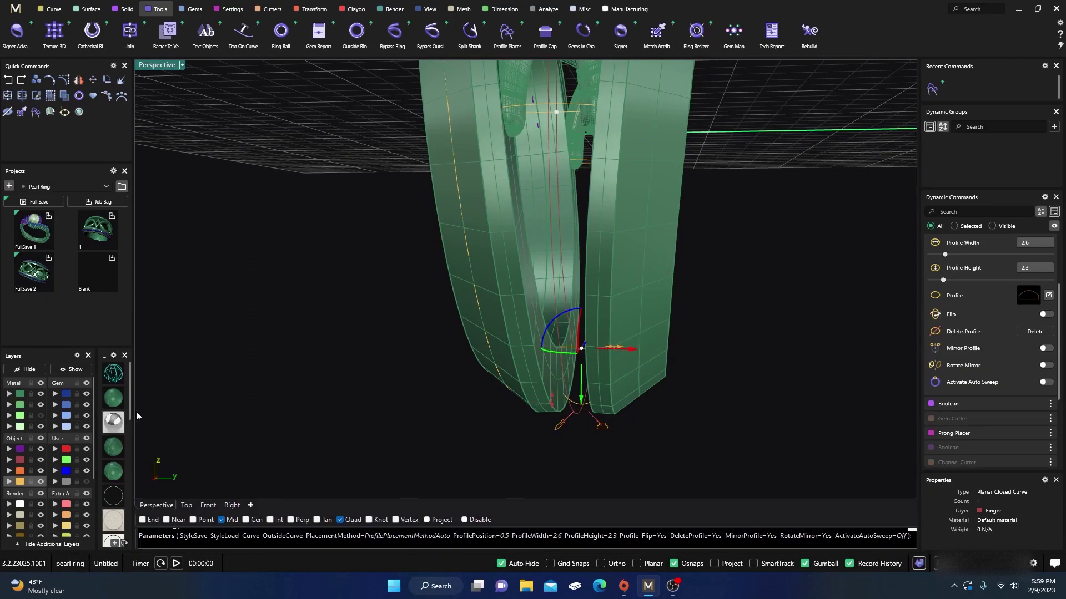
Step: Using wireframe display, raise the bottom profile's height to 2.4 mm, return to shaded display and finish the profile placement
{"action": "double_click", "coordinate": [156, 65]}
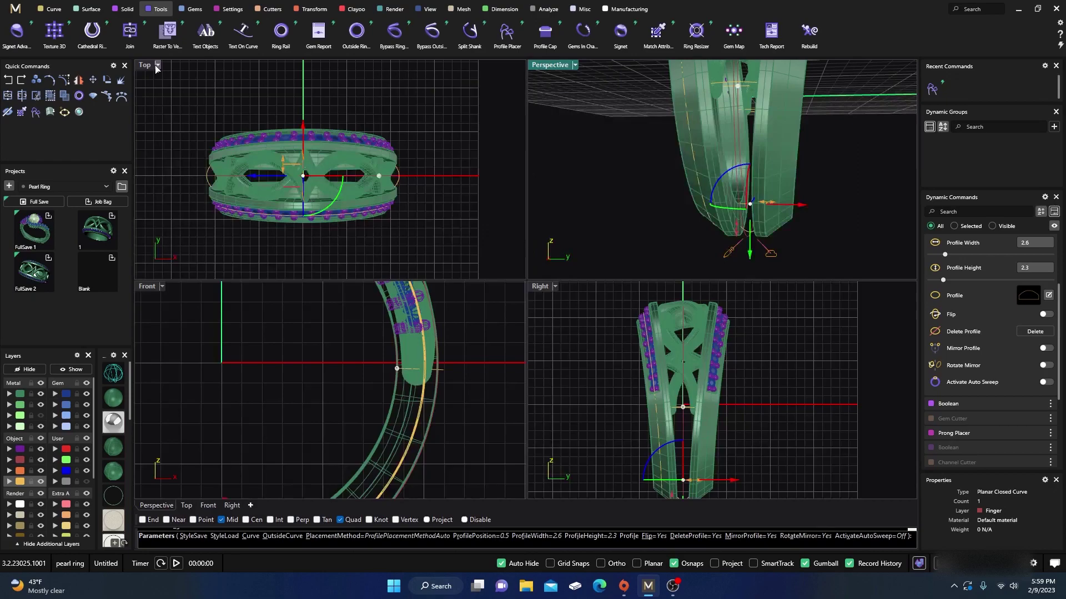
{"action": "left_click", "coordinate": [112, 374]}
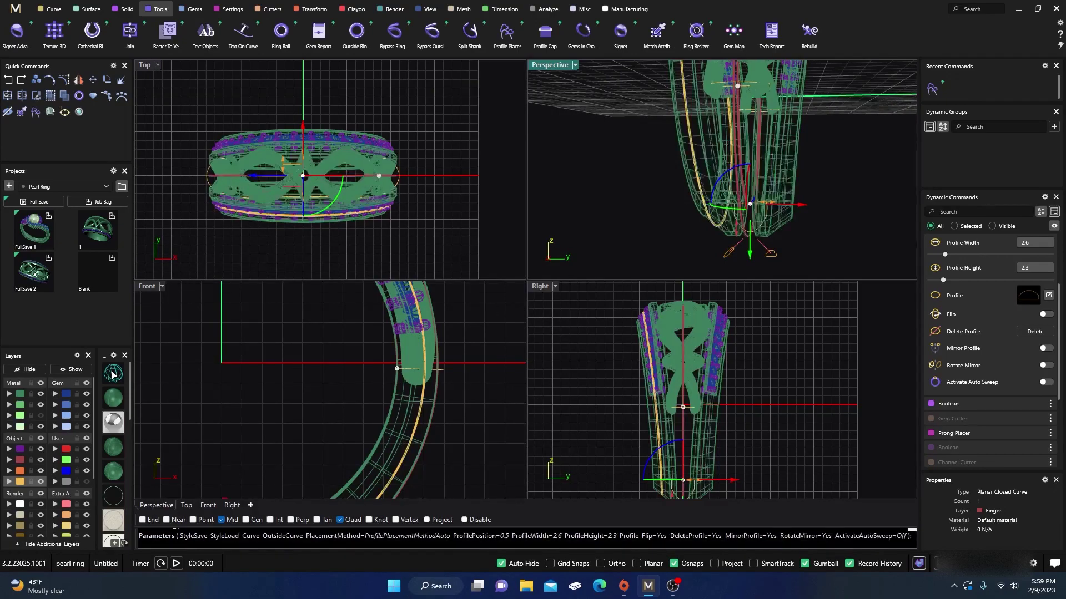
{"action": "scroll", "coordinate": [580, 374], "scroll_direction": "down", "scroll_amount": 6}
{"action": "scroll", "coordinate": [631, 436], "scroll_direction": "up", "scroll_amount": 14}
{"action": "scroll", "coordinate": [631, 431], "scroll_direction": "up", "scroll_amount": 2}
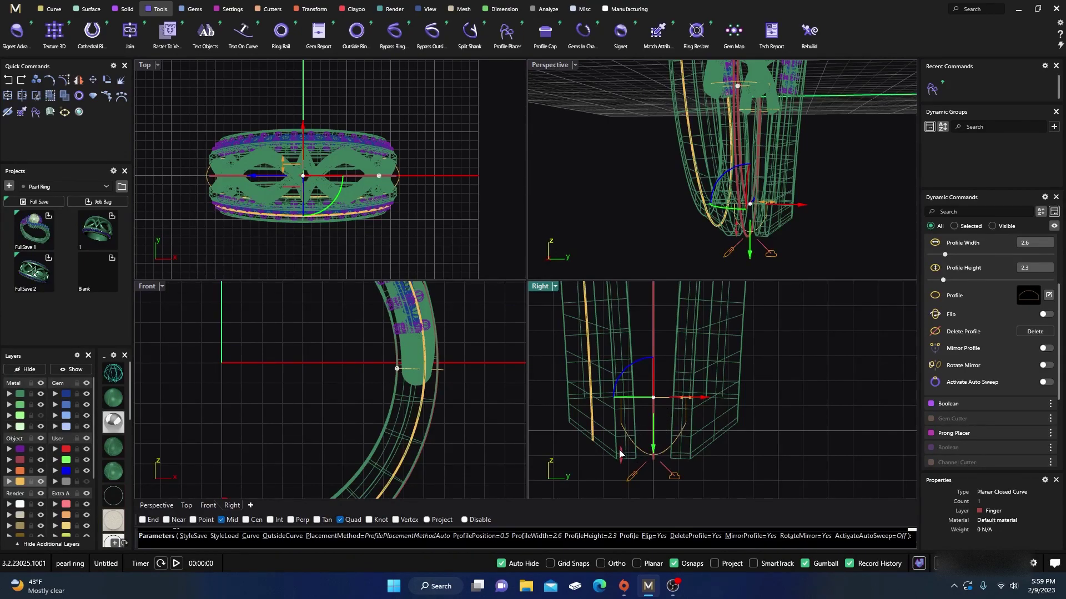
{"action": "mouse_move", "coordinate": [621, 456]}
{"action": "left_click_drag", "start_coordinate": [621, 457], "coordinate": [622, 462]}
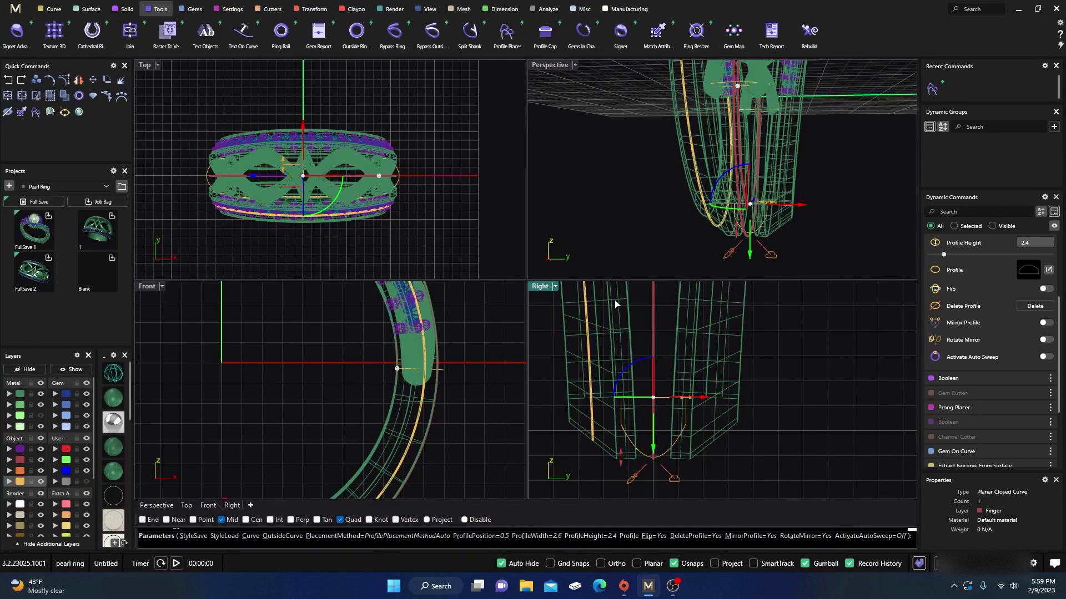
{"action": "left_click", "coordinate": [116, 399]}
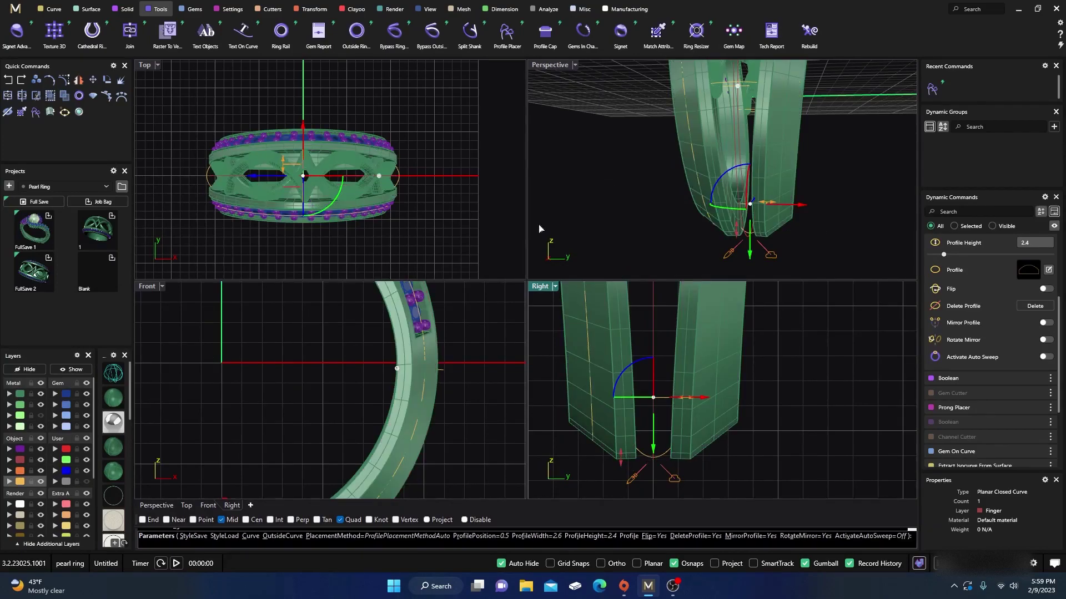
{"action": "key", "text": "Return"}
Step: Maximize the Perspective view and turn it to show the placed profiles between the two diamond-set bands
{"action": "double_click", "coordinate": [548, 65]}
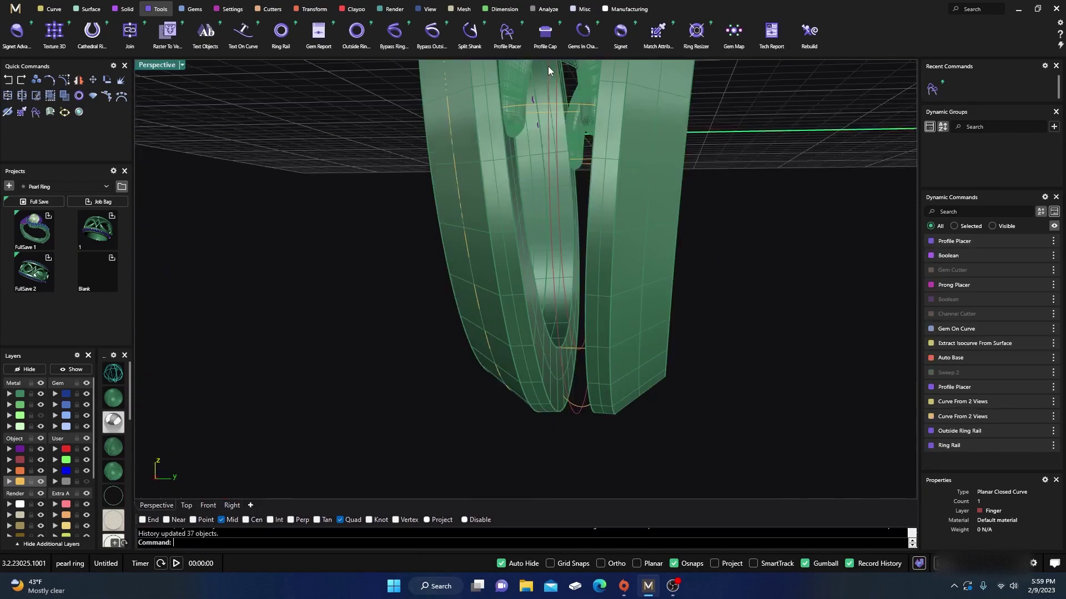
{"action": "right_click_drag", "start_coordinate": [430, 309], "coordinate": [487, 342]}
{"action": "scroll", "coordinate": [468, 337], "scroll_direction": "down", "scroll_amount": 5}
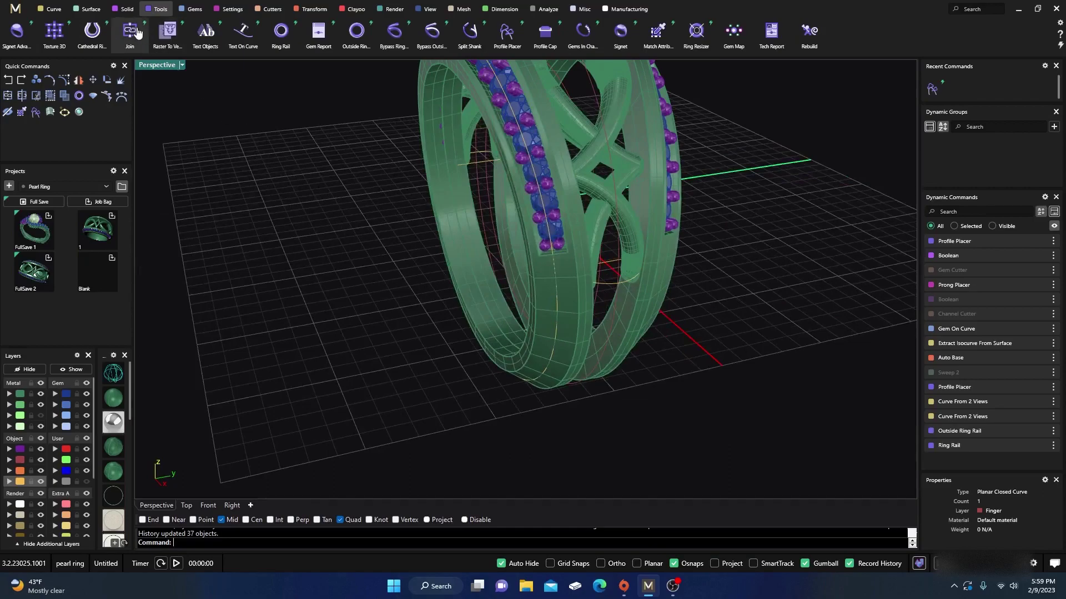
{"action": "left_click", "coordinate": [92, 10]}
{"action": "left_click", "coordinate": [92, 31]}
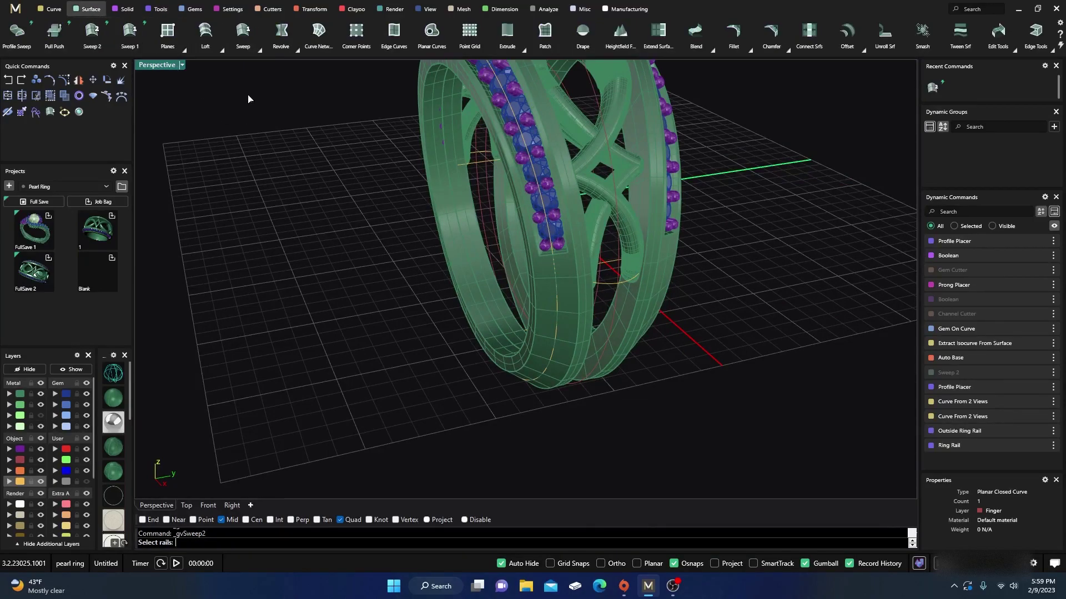
{"action": "scroll", "coordinate": [577, 325], "scroll_direction": "up", "scroll_amount": 2}
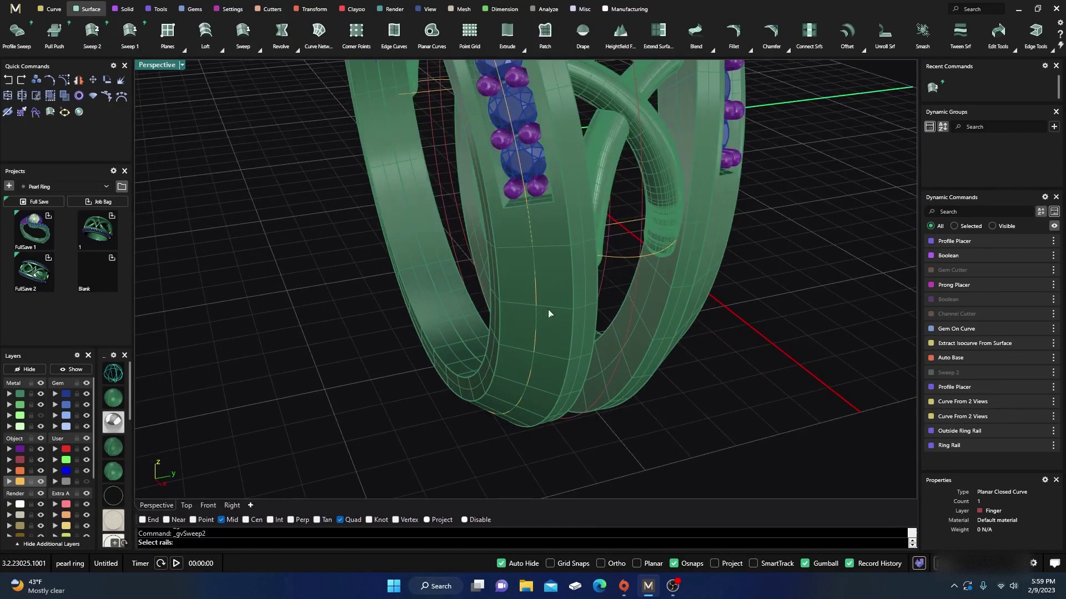
{"action": "key", "text": "Escape"}
Step: Create the inner band with Sweep 1 by sweeping the placed profiles along the Ring Rail, leaving the sweep open
{"action": "left_click", "coordinate": [132, 42]}
{"action": "left_click", "coordinate": [604, 277]}
{"action": "left_click", "coordinate": [619, 264]}
{"action": "right_click_drag", "start_coordinate": [618, 267], "coordinate": [533, 351]}
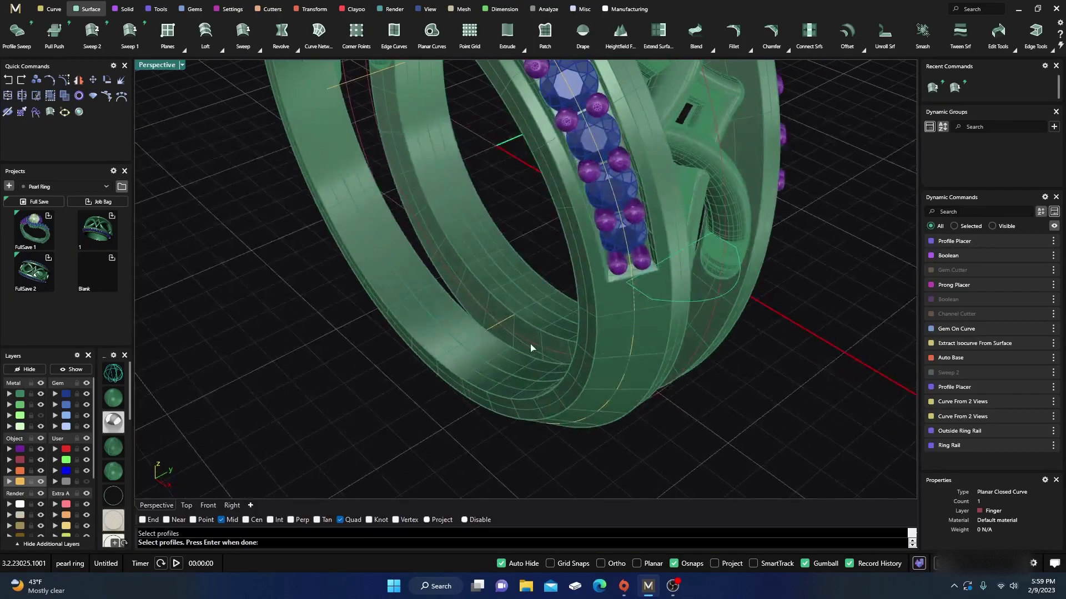
{"action": "left_click", "coordinate": [498, 325]}
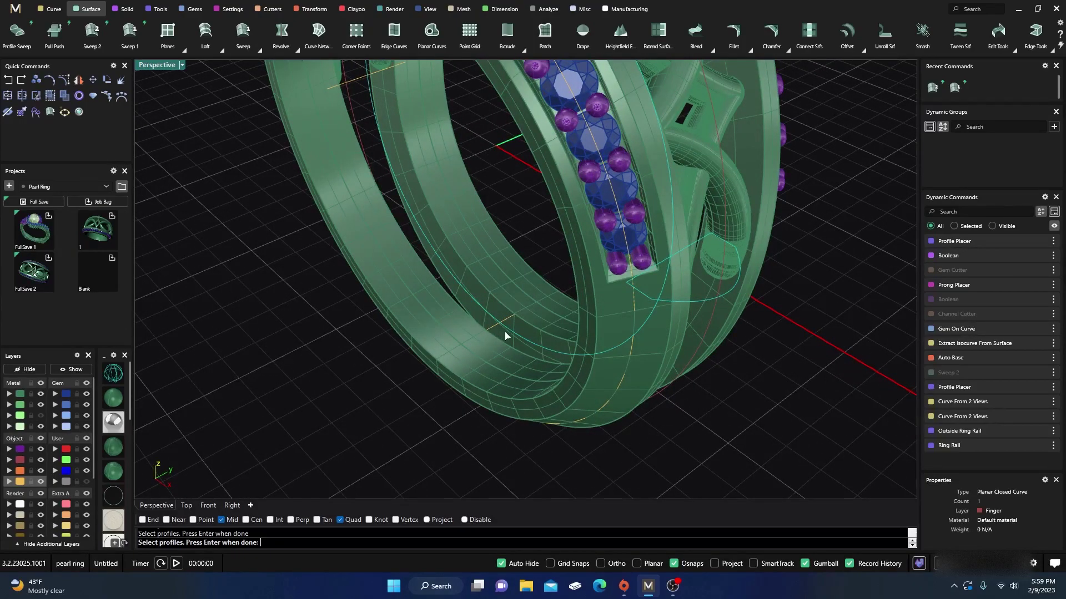
{"action": "left_click", "coordinate": [522, 338], "text": "ctrl"}
{"action": "left_click", "coordinate": [493, 327]}
{"action": "right_click_drag", "start_coordinate": [341, 312], "coordinate": [297, 371]}
{"action": "key", "text": "Return"}
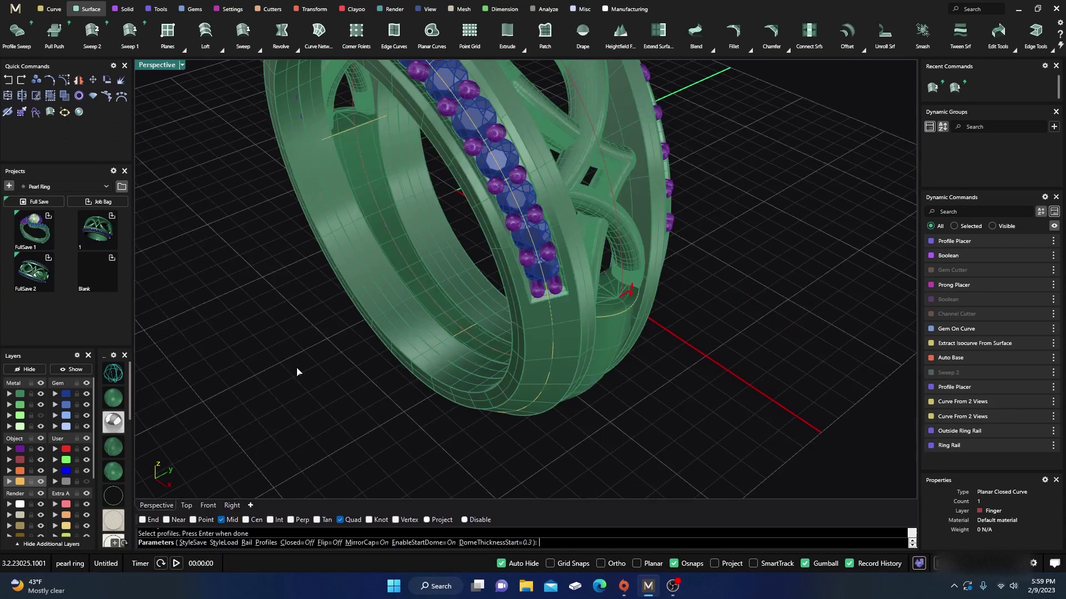
{"action": "right_click_drag", "start_coordinate": [416, 413], "coordinate": [460, 311]}
{"action": "key", "text": "Return"}
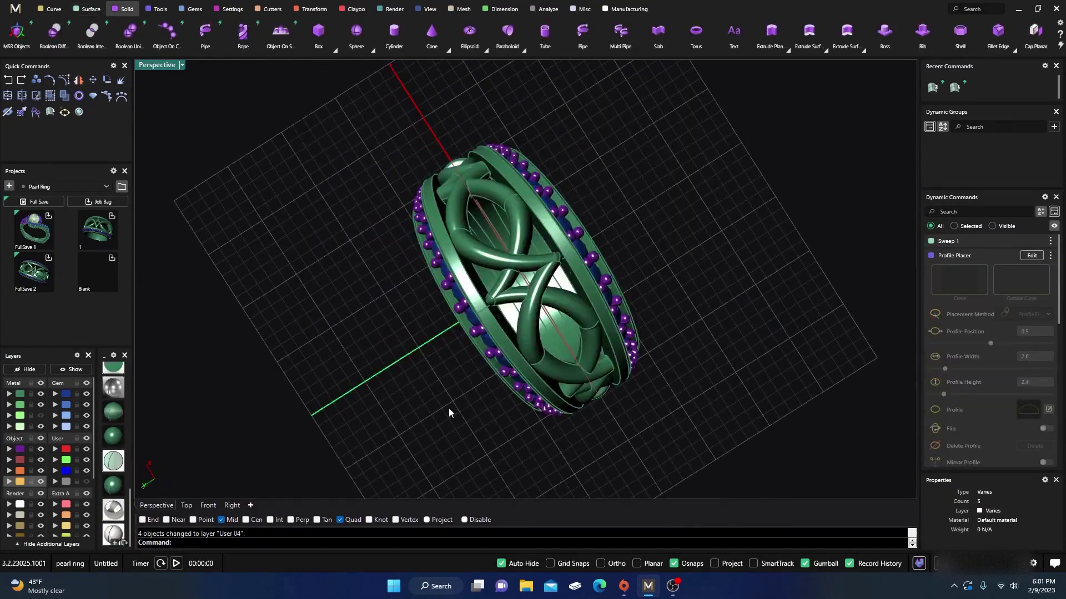
Step: Choose the outer edges of both diamond-set bands facing the branch decoration for Blend Edge, with the preview turned on
{"action": "right_click_drag", "start_coordinate": [465, 391], "coordinate": [488, 357]}
{"action": "scroll", "coordinate": [489, 303], "scroll_direction": "up", "scroll_amount": 3}
{"action": "right_click_drag", "start_coordinate": [488, 302], "coordinate": [391, 196]}
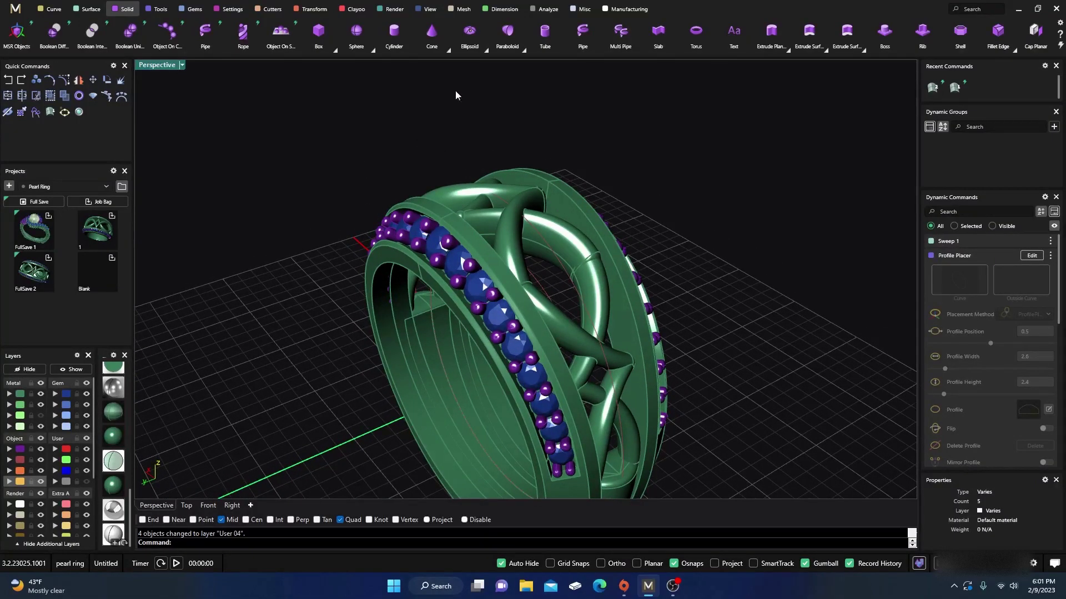
{"action": "scroll", "coordinate": [856, 39], "scroll_direction": "down", "scroll_amount": 1}
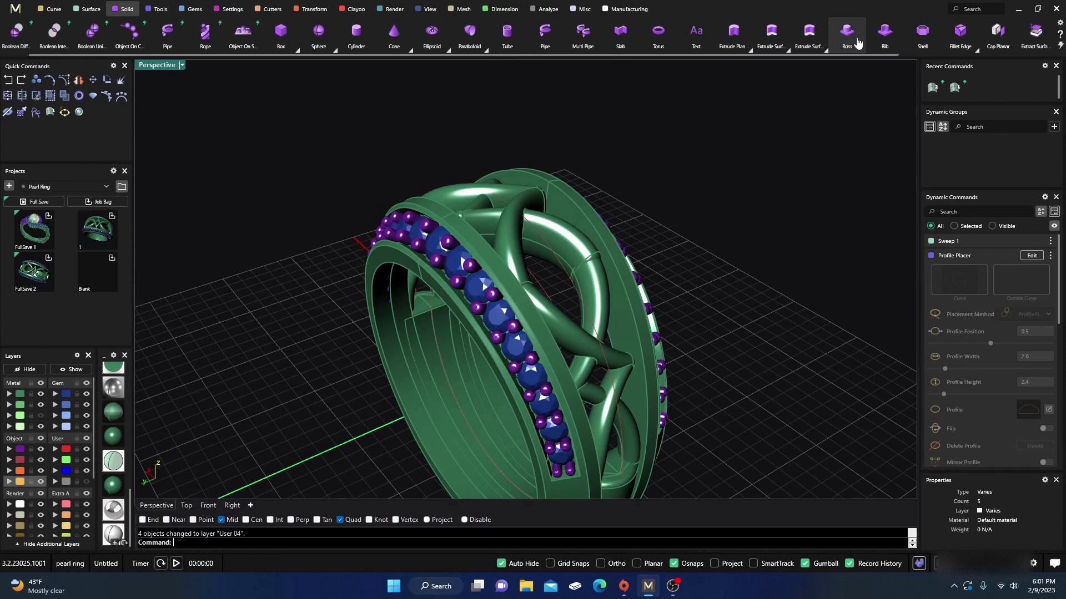
{"action": "scroll", "coordinate": [857, 42], "scroll_direction": "down", "scroll_amount": 5}
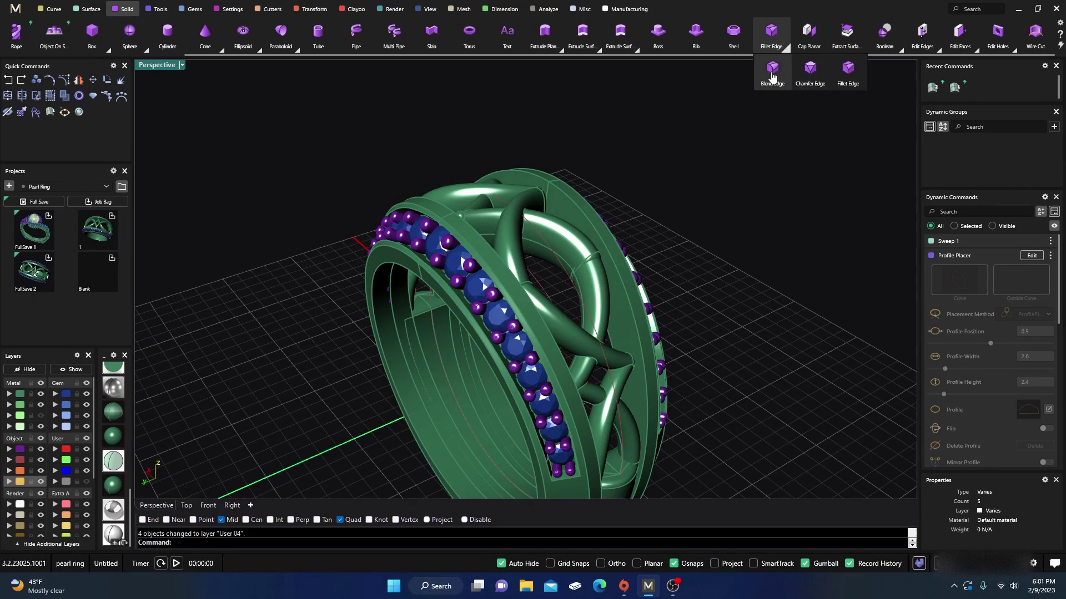
{"action": "left_click", "coordinate": [774, 78]}
{"action": "scroll", "coordinate": [566, 207], "scroll_direction": "up", "scroll_amount": 3}
{"action": "left_click", "coordinate": [570, 192]}
{"action": "right_click_drag", "start_coordinate": [570, 193], "coordinate": [442, 239]}
{"action": "left_click", "coordinate": [336, 147]}
{"action": "left_click", "coordinate": [472, 543]}
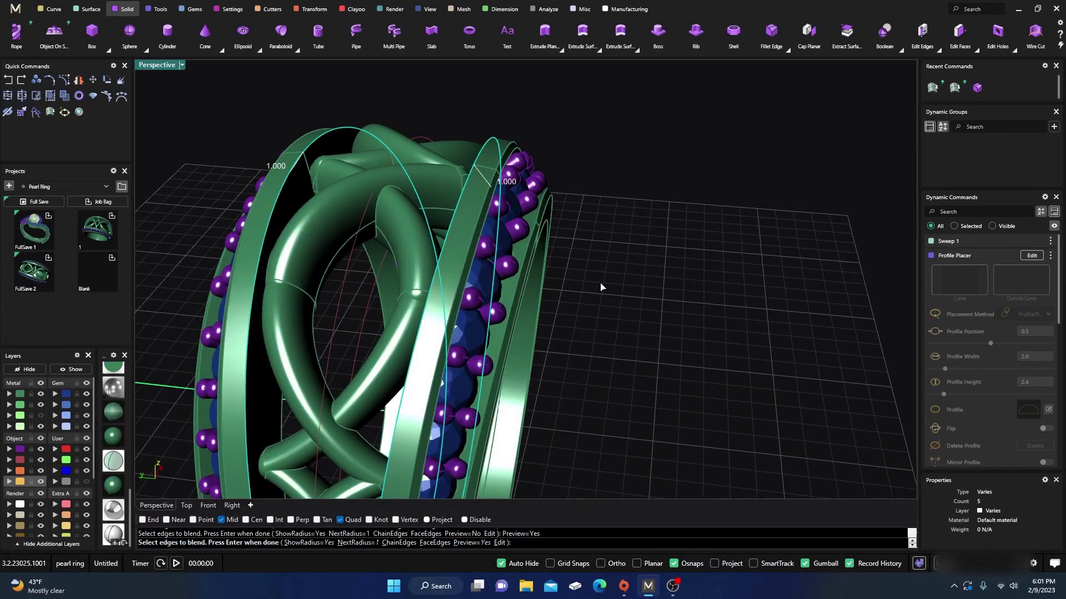
{"action": "key", "text": "Return"}
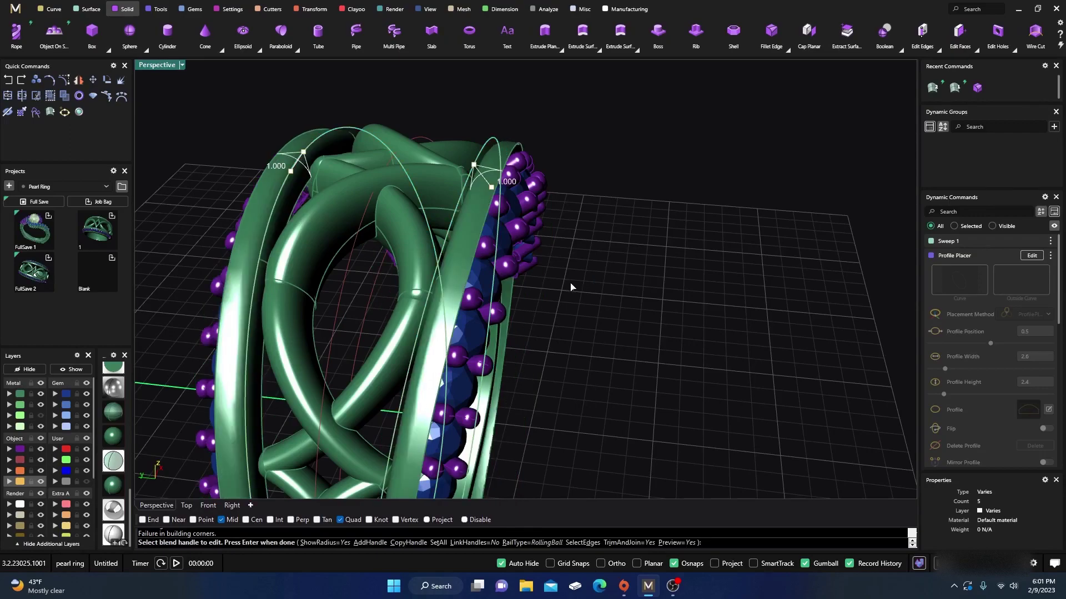
Step: Set the radius of all blend handles to 0.6 and apply the blend to both band edges
{"action": "left_click", "coordinate": [438, 542]}
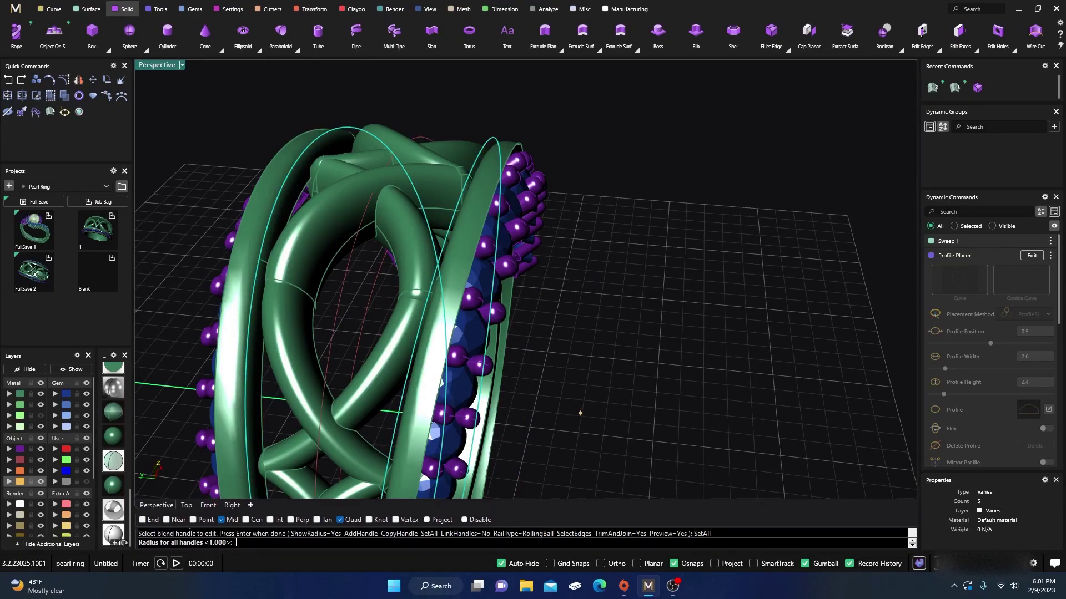
{"action": "key", "text": "Return"}
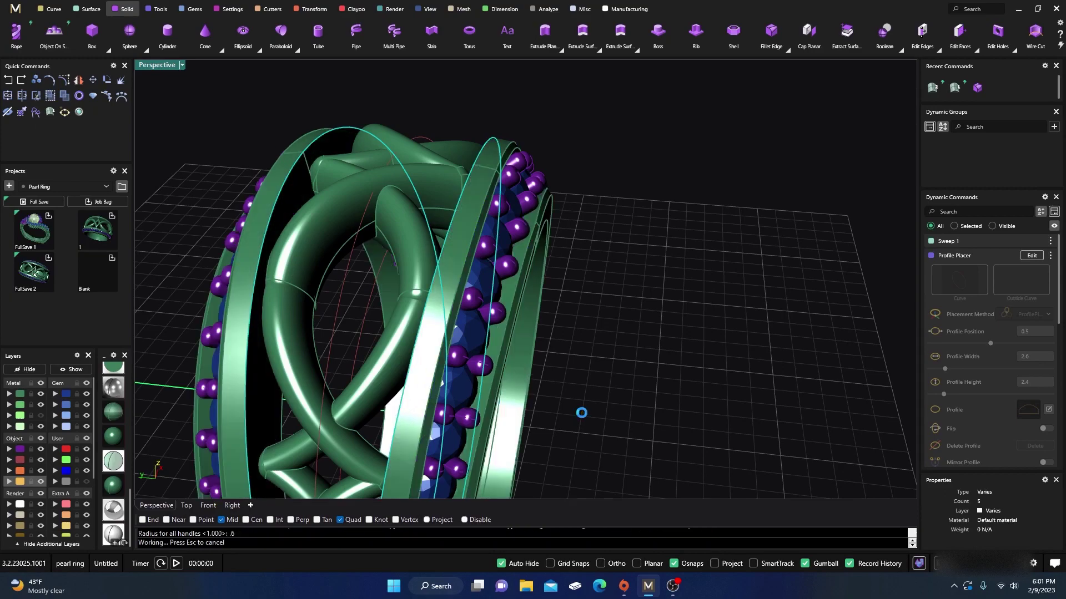
{"action": "scroll", "coordinate": [571, 327], "scroll_direction": "up", "scroll_amount": 10}
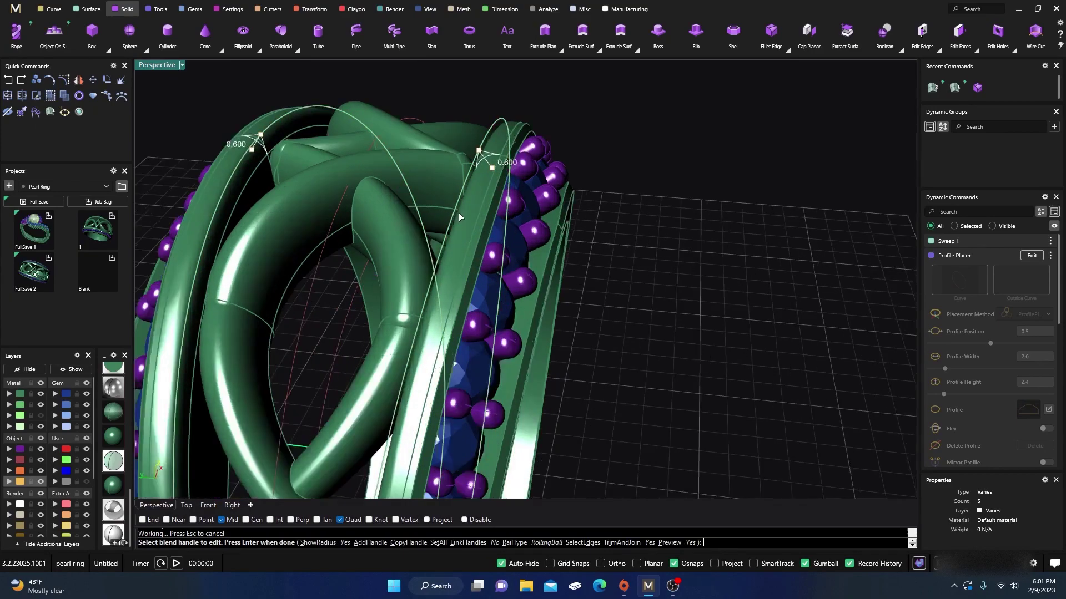
{"action": "scroll", "coordinate": [541, 249], "scroll_direction": "down", "scroll_amount": 10}
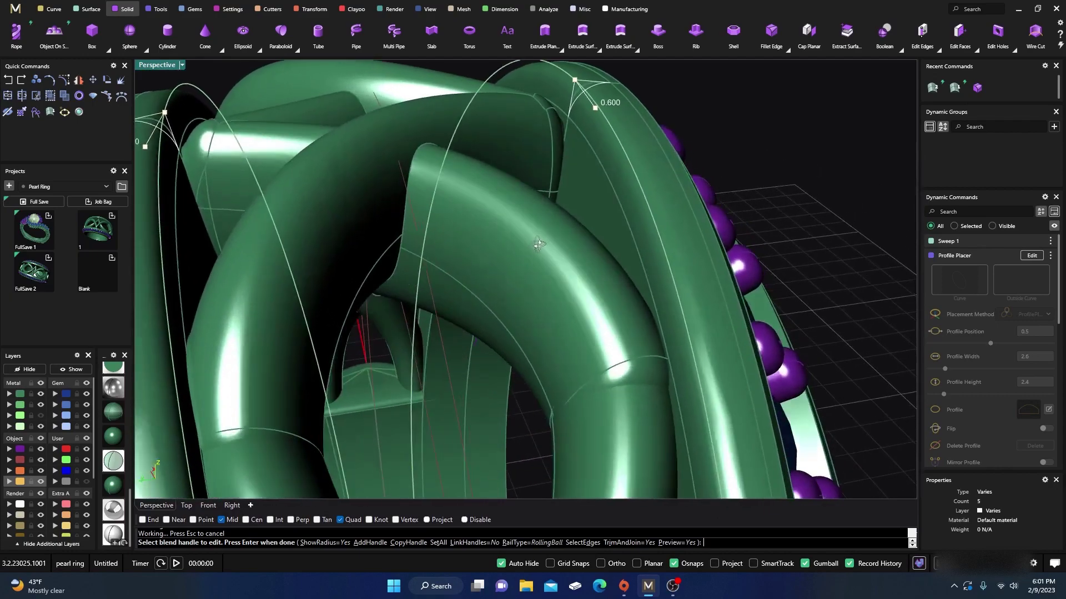
{"action": "scroll", "coordinate": [521, 254], "scroll_direction": "down", "scroll_amount": 5}
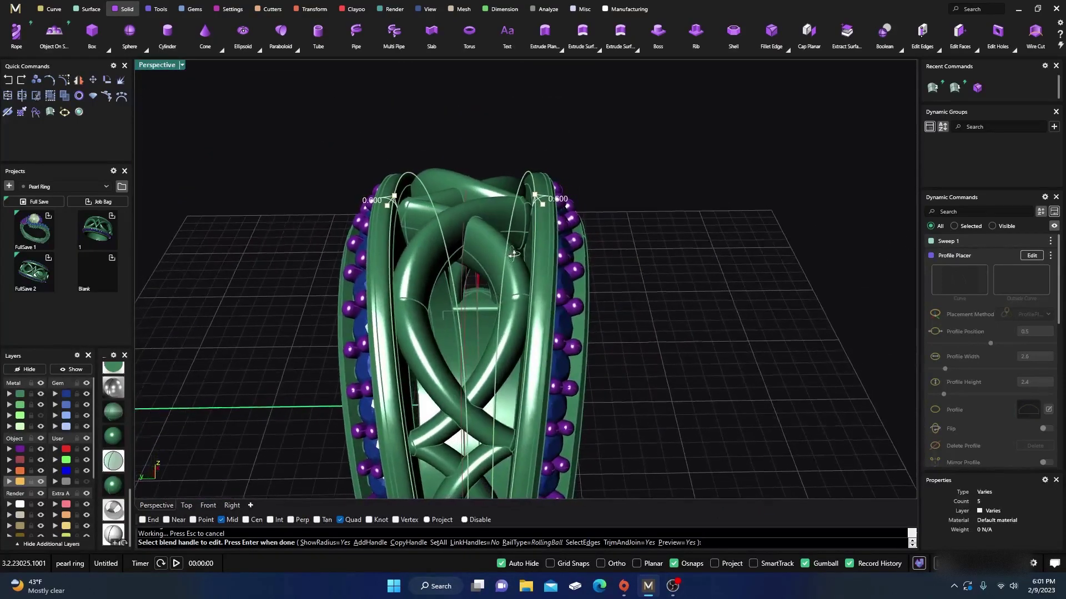
{"action": "key", "text": "Return"}
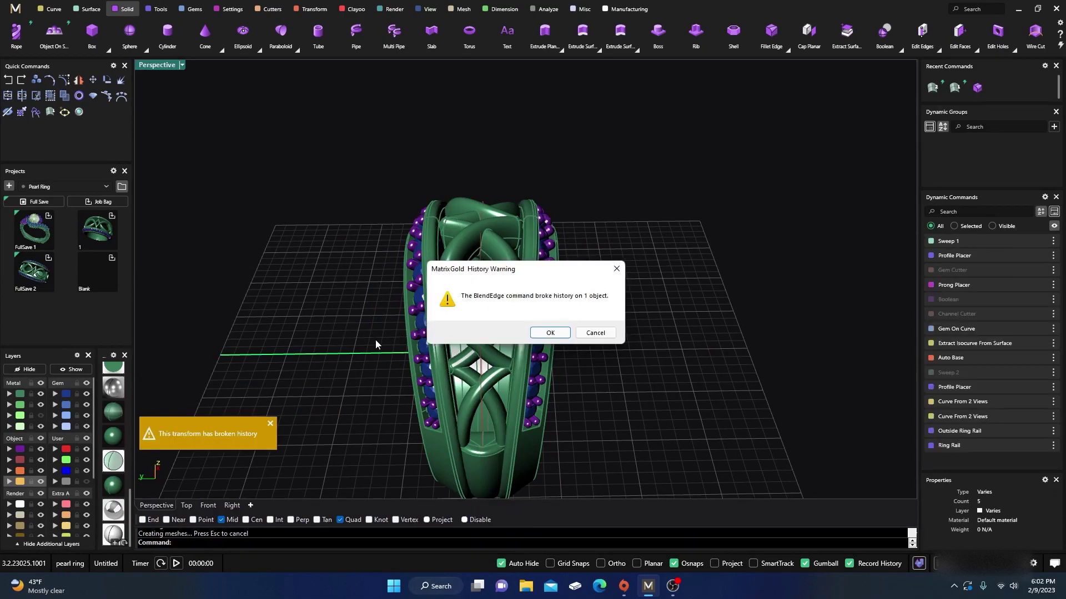
{"action": "left_click", "coordinate": [549, 333]}
Step: Check the two blended bands by selecting each in turn and examining their rounded edges beside the branches
{"action": "left_click", "coordinate": [447, 465]}
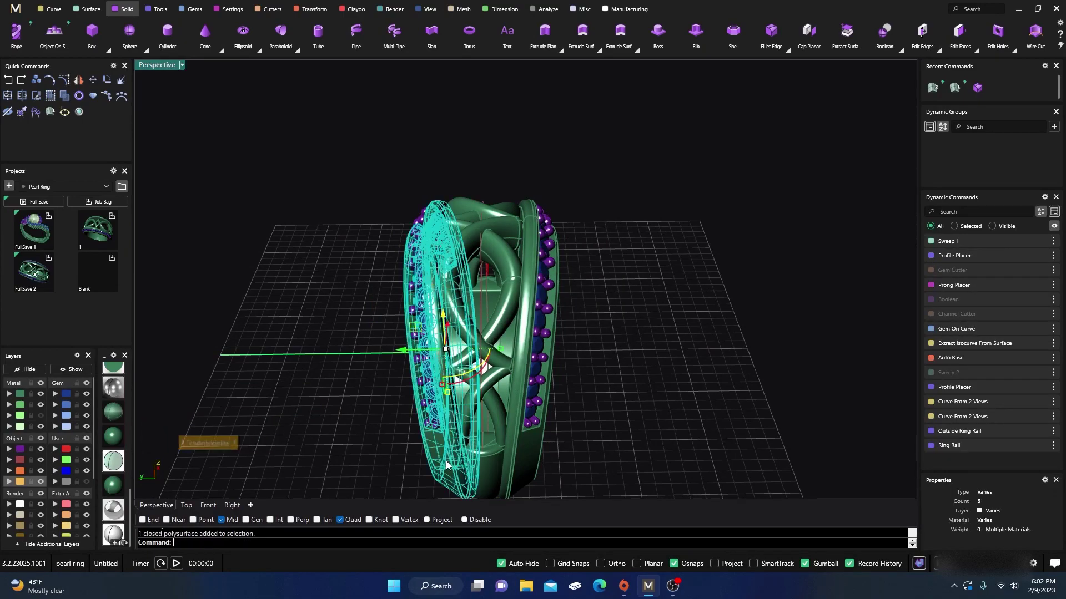
{"action": "left_click", "coordinate": [677, 414]}
{"action": "left_click", "coordinate": [446, 461]}
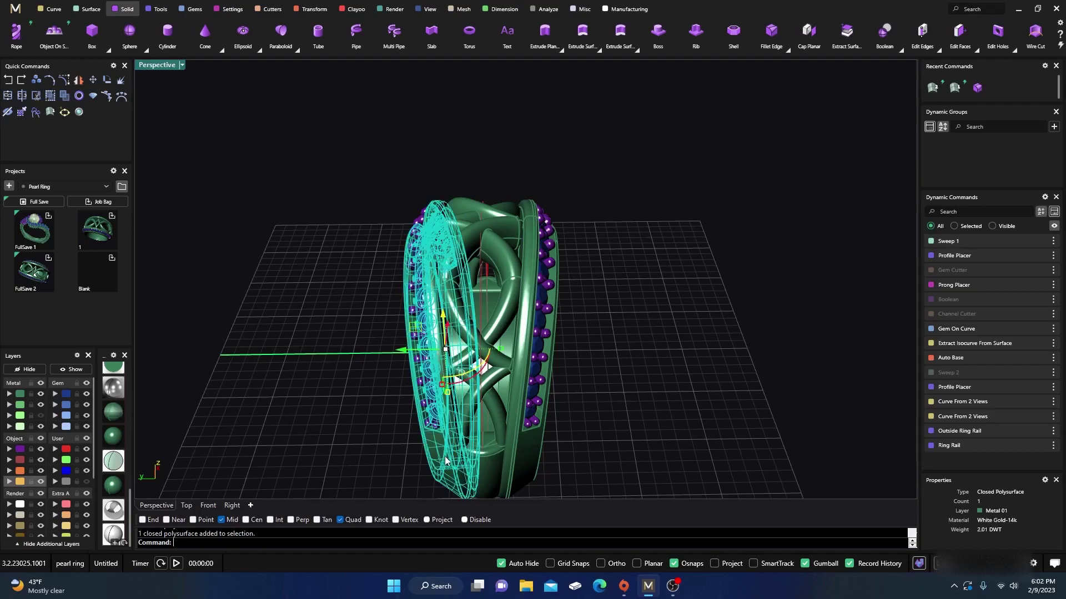
{"action": "left_click", "coordinate": [638, 406]}
{"action": "left_click", "coordinate": [526, 461]}
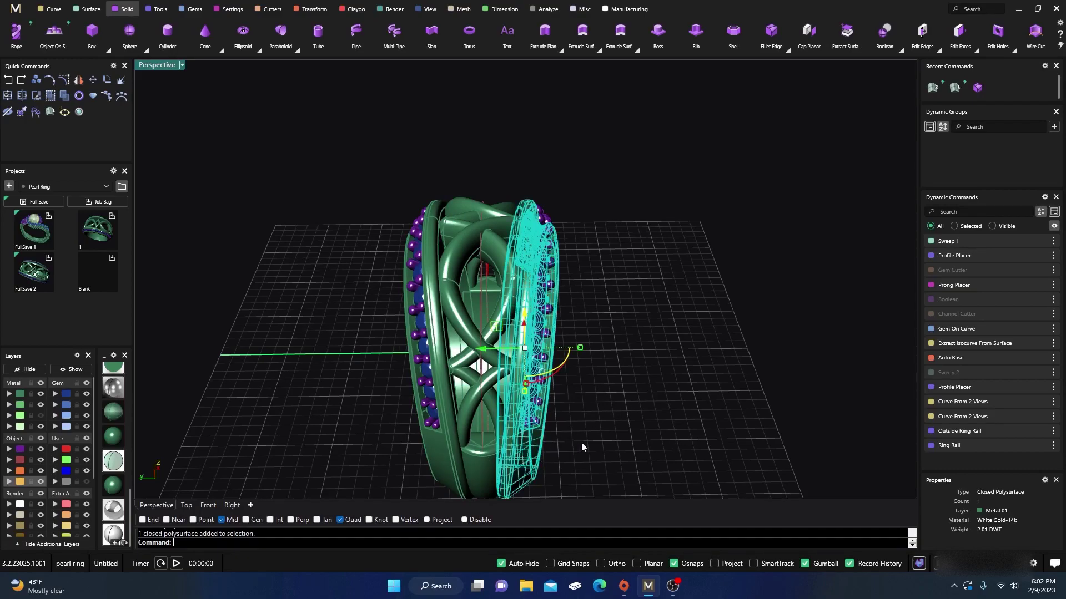
{"action": "left_click", "coordinate": [624, 420]}
{"action": "scroll", "coordinate": [444, 367], "scroll_direction": "down", "scroll_amount": 5}
{"action": "right_click_drag", "start_coordinate": [444, 367], "coordinate": [481, 417]}
{"action": "scroll", "coordinate": [471, 346], "scroll_direction": "up", "scroll_amount": 4}
{"action": "scroll", "coordinate": [471, 345], "scroll_direction": "up", "scroll_amount": 8}
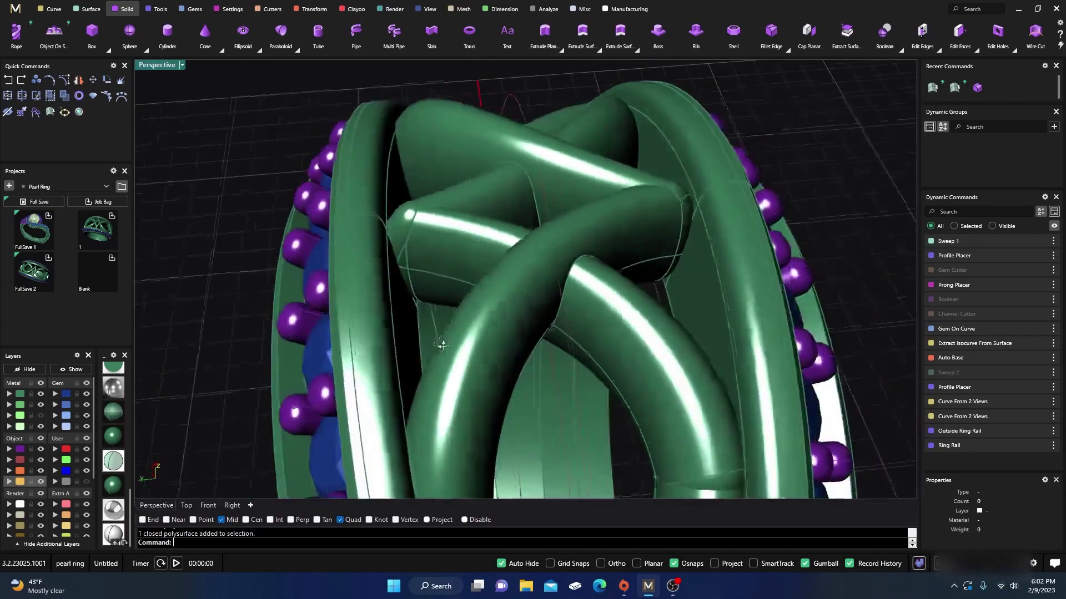
{"action": "scroll", "coordinate": [441, 345], "scroll_direction": "down", "scroll_amount": 8}
Step: Blend the outward-facing finger-hole edge of each diamond-set band with a 0.6 radius
{"action": "right_click_drag", "start_coordinate": [431, 333], "coordinate": [577, 383]}
{"action": "right_click_drag", "start_coordinate": [561, 346], "coordinate": [483, 241]}
{"action": "scroll", "coordinate": [498, 283], "scroll_direction": "up", "scroll_amount": 5}
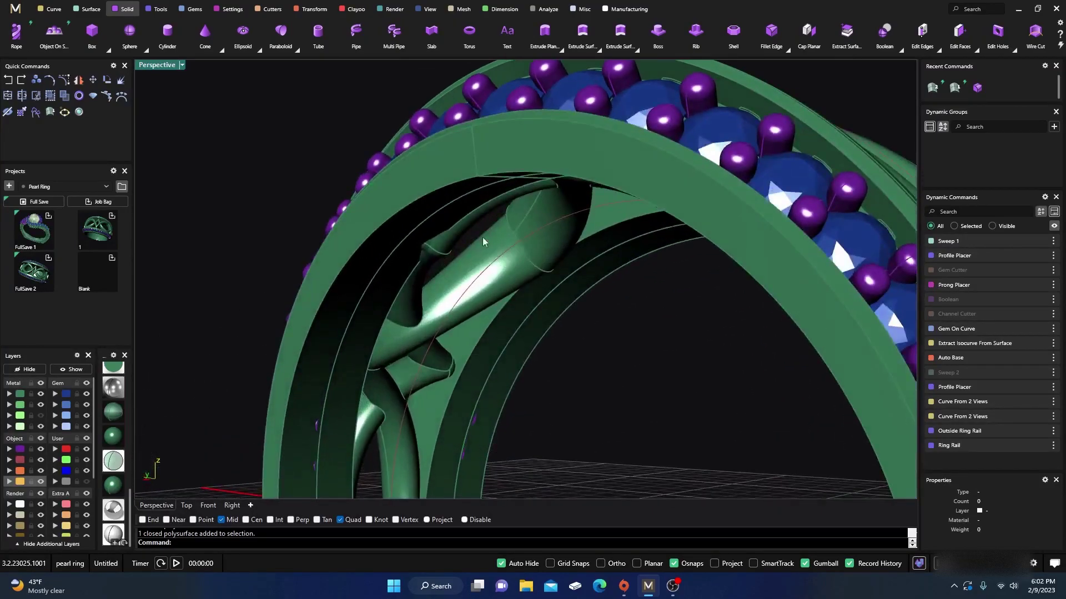
{"action": "key", "text": "Return"}
{"action": "left_click", "coordinate": [475, 179]}
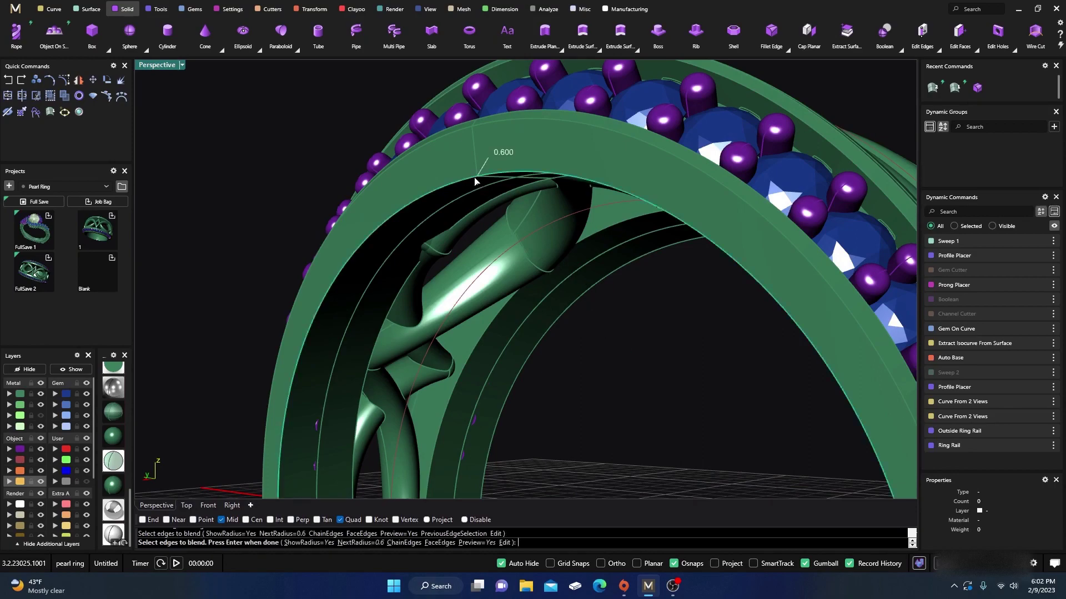
{"action": "left_click", "coordinate": [624, 274]}
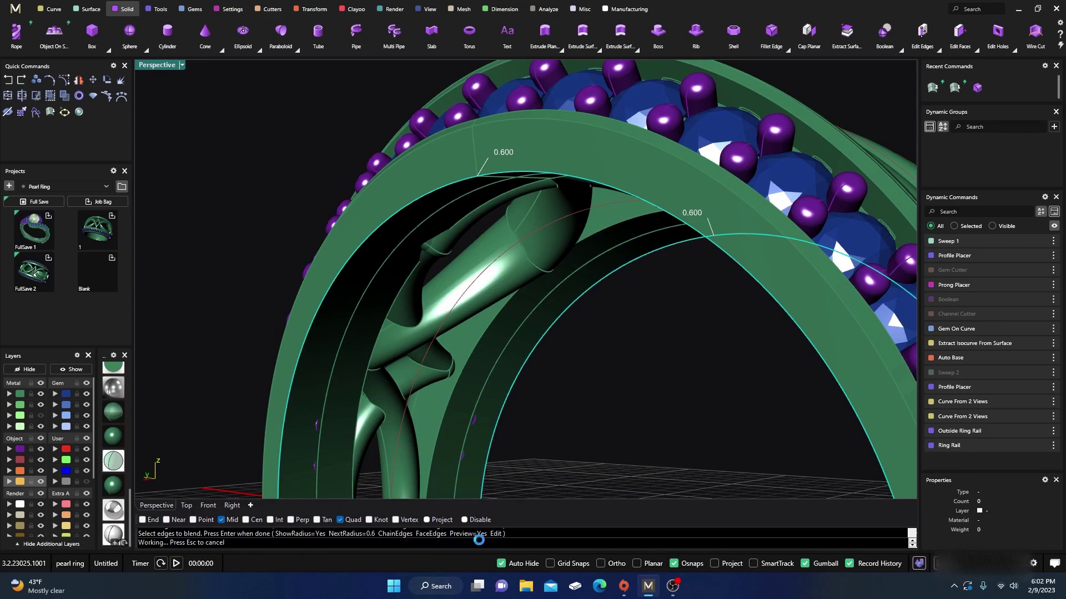
{"action": "key", "text": "Return"}
{"action": "right_click_drag", "start_coordinate": [544, 433], "coordinate": [570, 418]}
{"action": "key", "text": "Return"}
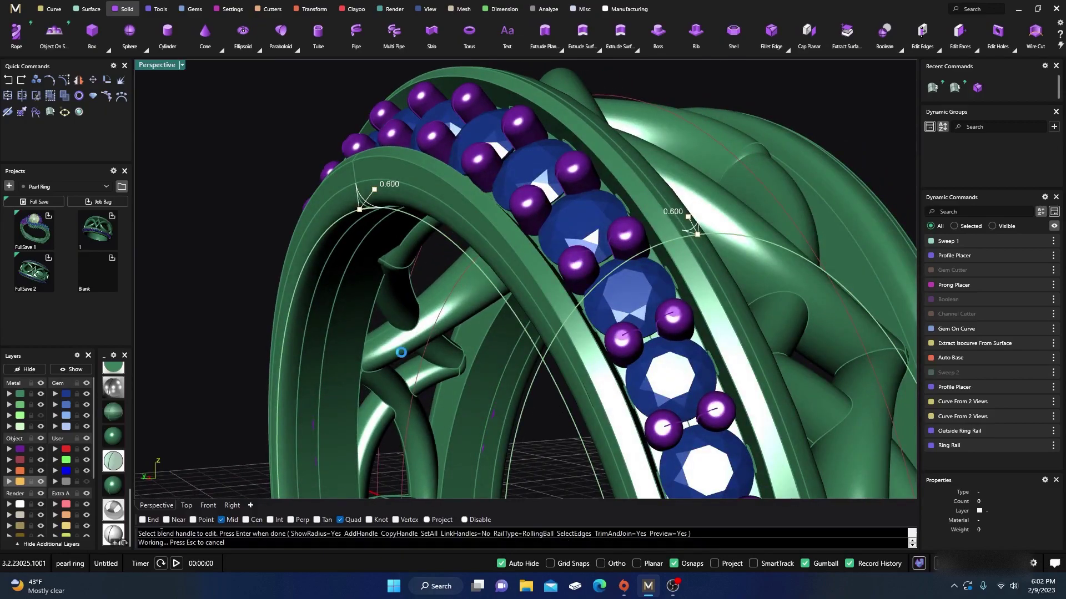
Step: Select the diamond-set bands to check that the finger-hole edge blends left them as closed solids
{"action": "left_click", "coordinate": [312, 230]}
{"action": "left_click", "coordinate": [248, 160]}
{"action": "left_click", "coordinate": [315, 231]}
{"action": "left_click", "coordinate": [247, 176]}
{"action": "left_click", "coordinate": [815, 181]}
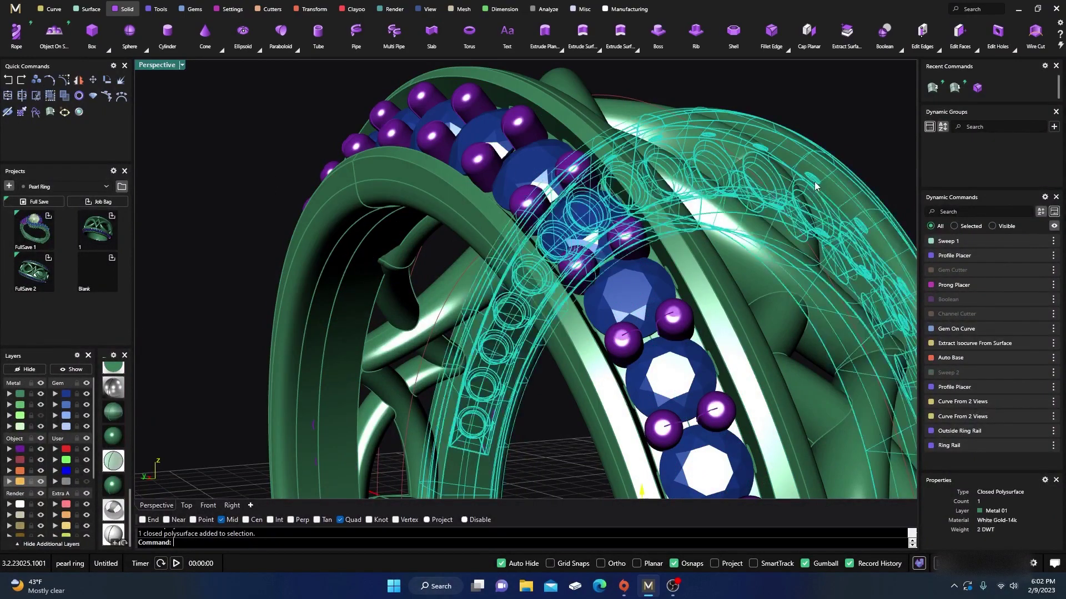
{"action": "left_click", "coordinate": [863, 101]}
Step: Inspect the rounded bands, branch decoration and inner band from several sides
{"action": "scroll", "coordinate": [472, 235], "scroll_direction": "down", "scroll_amount": 3}
{"action": "scroll", "coordinate": [469, 234], "scroll_direction": "down", "scroll_amount": 6}
{"action": "right_click_drag", "start_coordinate": [467, 233], "coordinate": [431, 264]}
{"action": "scroll", "coordinate": [444, 333], "scroll_direction": "up", "scroll_amount": 5}
{"action": "scroll", "coordinate": [454, 392], "scroll_direction": "down", "scroll_amount": 5}
{"action": "right_click_drag", "start_coordinate": [498, 350], "coordinate": [488, 377]}
{"action": "scroll", "coordinate": [489, 268], "scroll_direction": "up", "scroll_amount": 5}
{"action": "scroll", "coordinate": [482, 335], "scroll_direction": "down", "scroll_amount": 5}
{"action": "scroll", "coordinate": [486, 207], "scroll_direction": "up", "scroll_amount": 3}
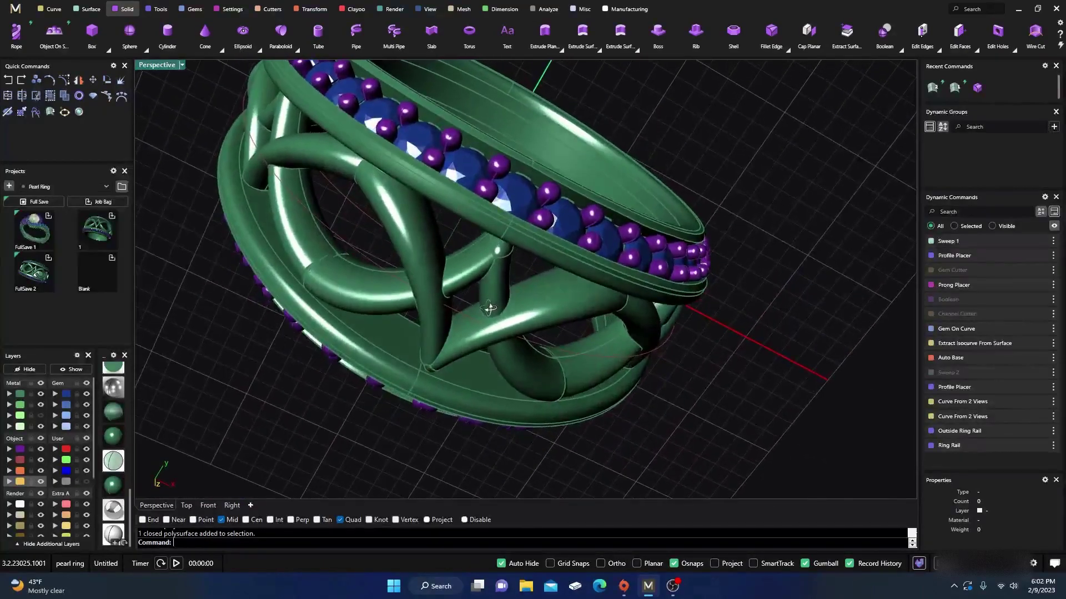
{"action": "scroll", "coordinate": [487, 305], "scroll_direction": "down", "scroll_amount": 3}
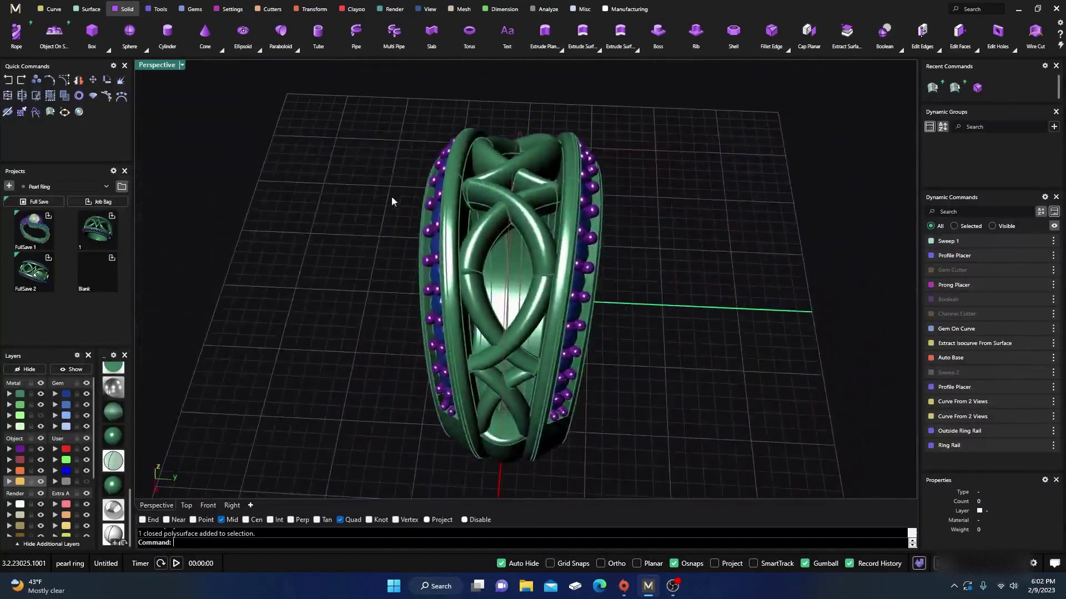